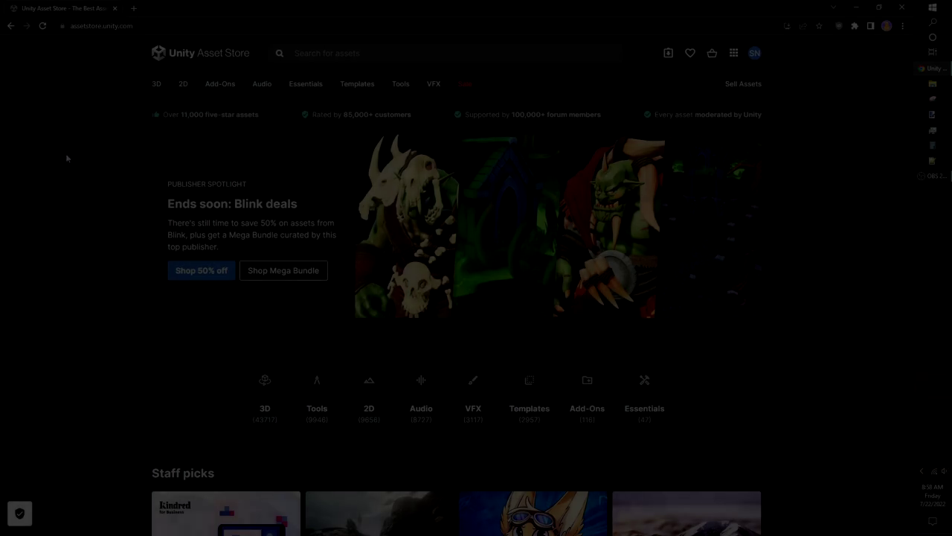
Step: Browse the Unity Asset Store's 3D category and review the Stylized Water 2 and Terrain Sample Asset Pack pages
{"action": "left_click", "coordinate": [261, 391]}
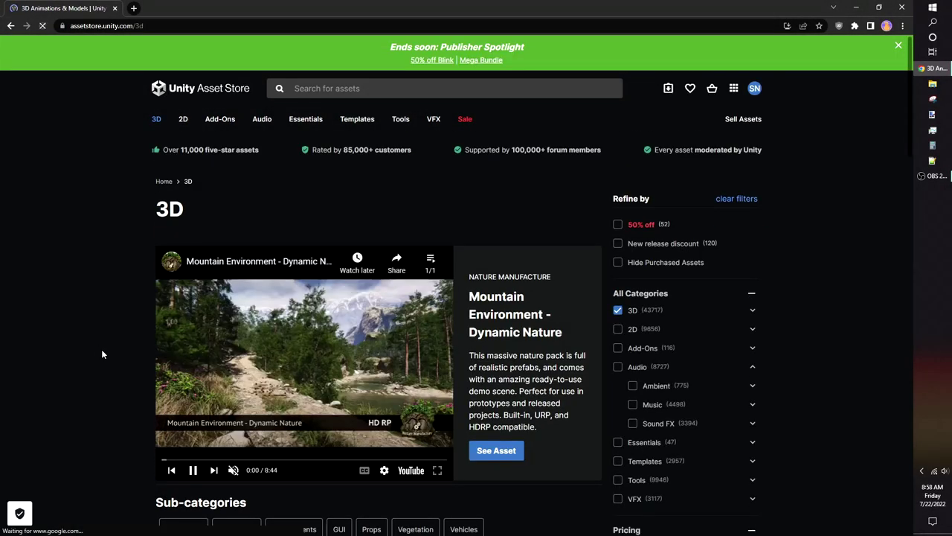
{"action": "scroll", "coordinate": [759, 246], "scroll_direction": "down", "scroll_amount": 4}
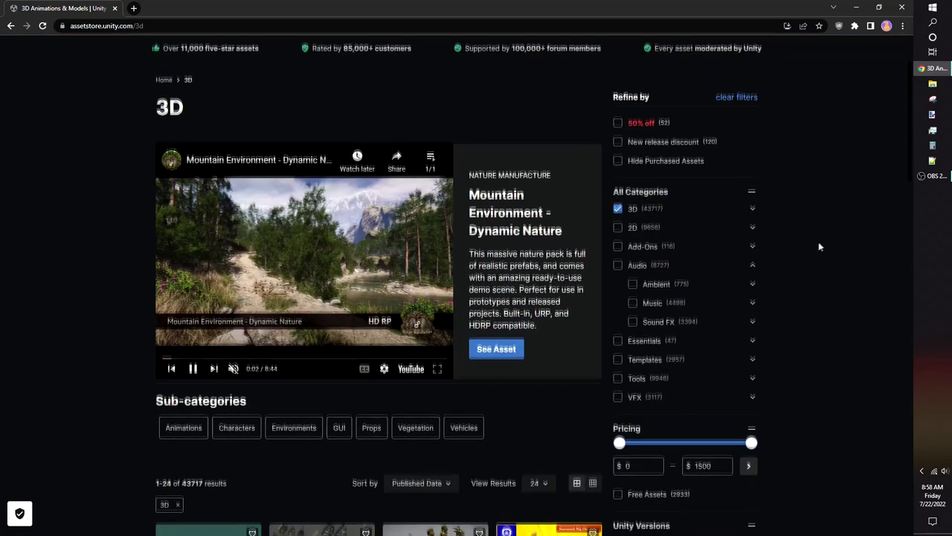
{"action": "left_click", "coordinate": [657, 305]}
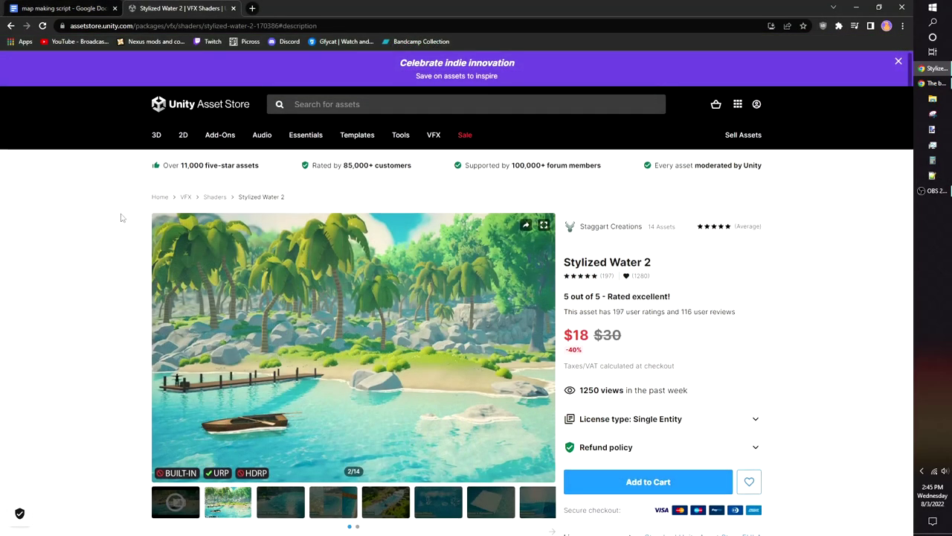
{"action": "scroll", "coordinate": [123, 217], "scroll_direction": "down", "scroll_amount": 5}
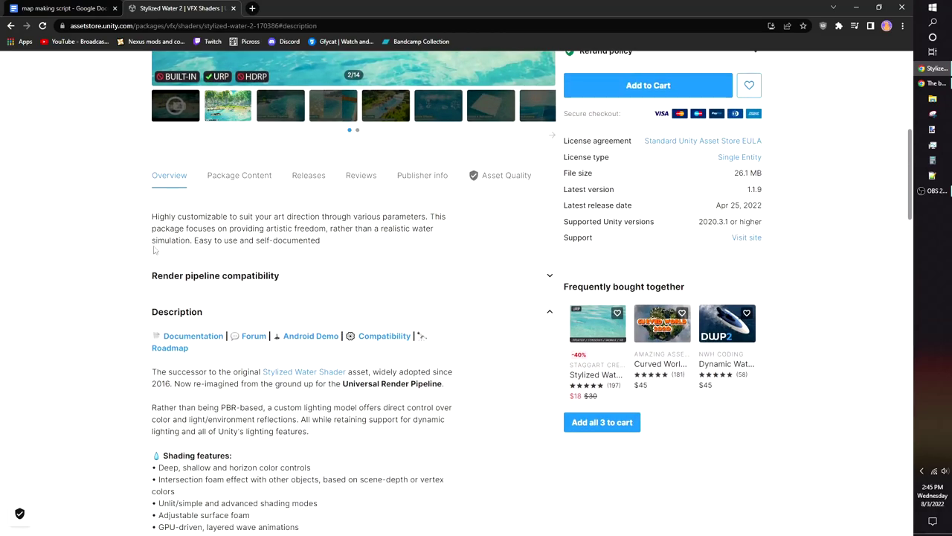
{"action": "left_click", "coordinate": [177, 277]}
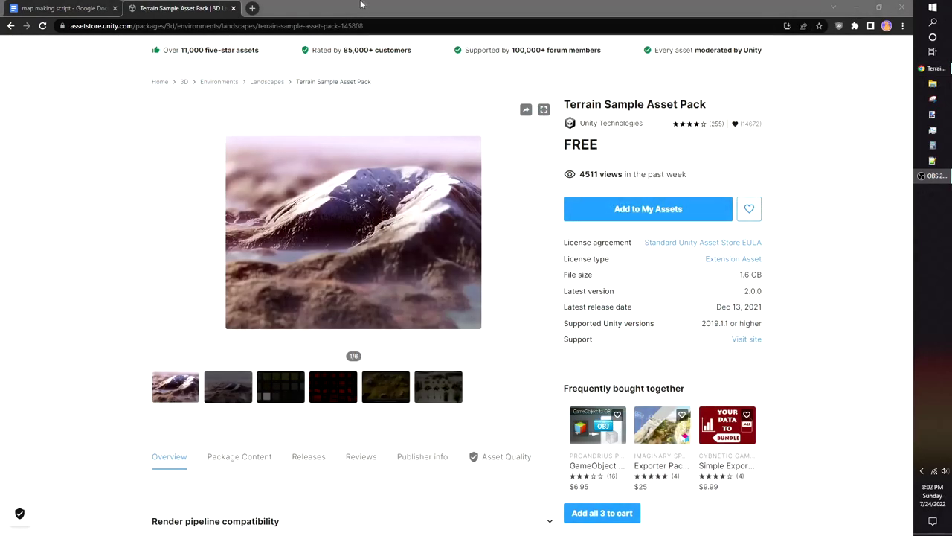
{"action": "left_click", "coordinate": [360, 5]}
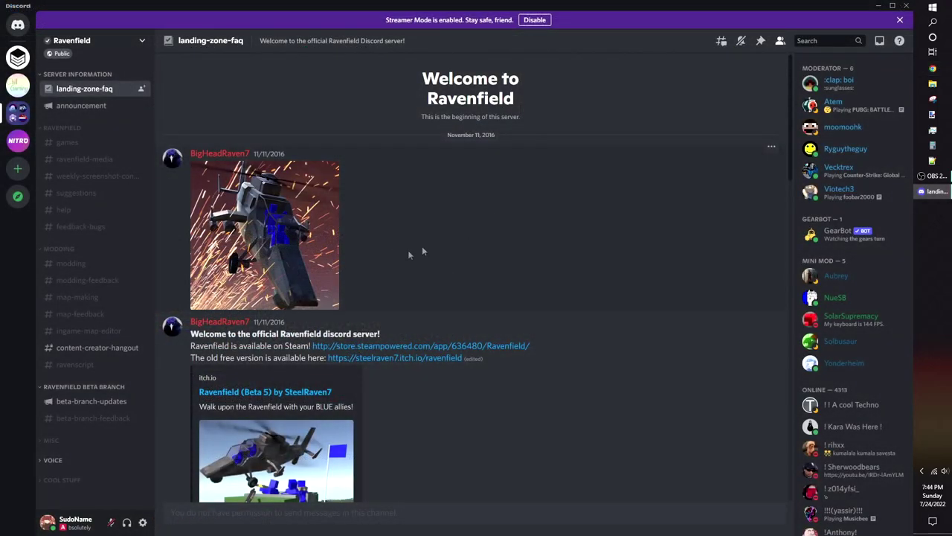
Step: Look through the pinned messages of the map-making channel on the Ravenfield Discord server for downloadable asset packages
{"action": "left_click", "coordinate": [72, 298]}
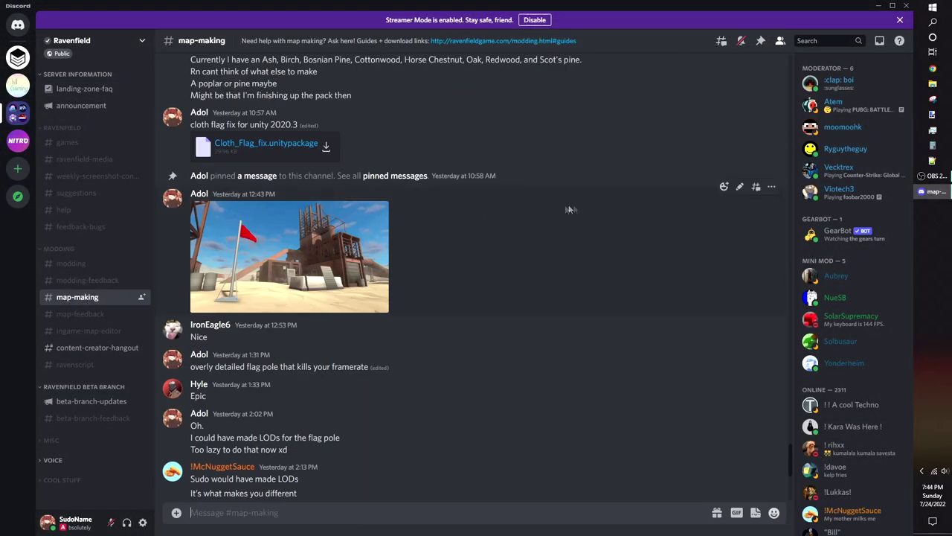
{"action": "left_click", "coordinate": [761, 43]}
{"action": "scroll", "coordinate": [764, 84], "scroll_direction": "down", "scroll_amount": 3}
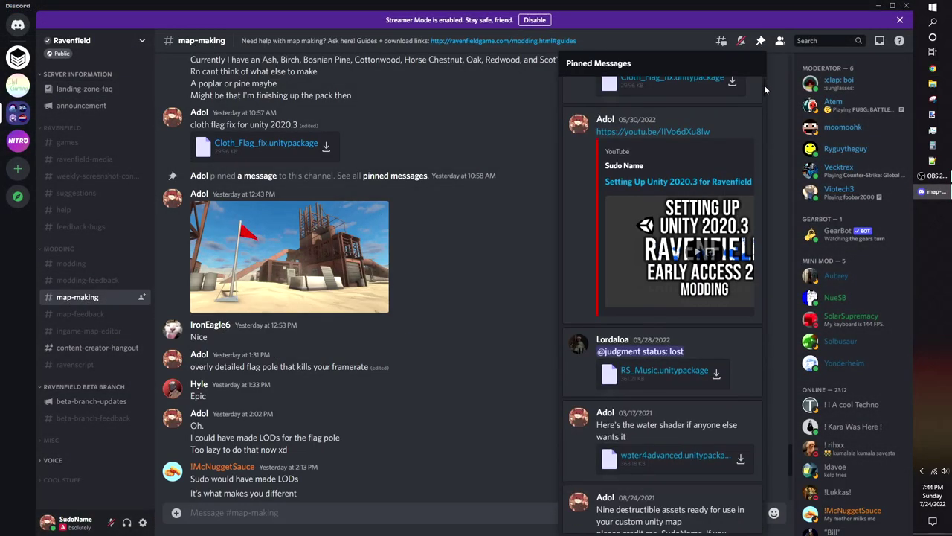
{"action": "left_click_drag", "start_coordinate": [766, 95], "coordinate": [765, 102]}
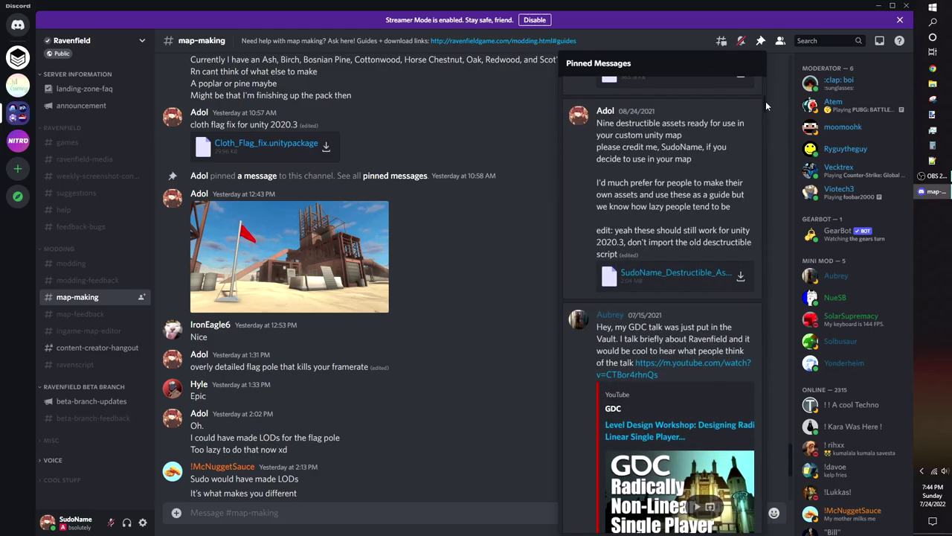
{"action": "left_click_drag", "start_coordinate": [616, 123], "coordinate": [629, 124]}
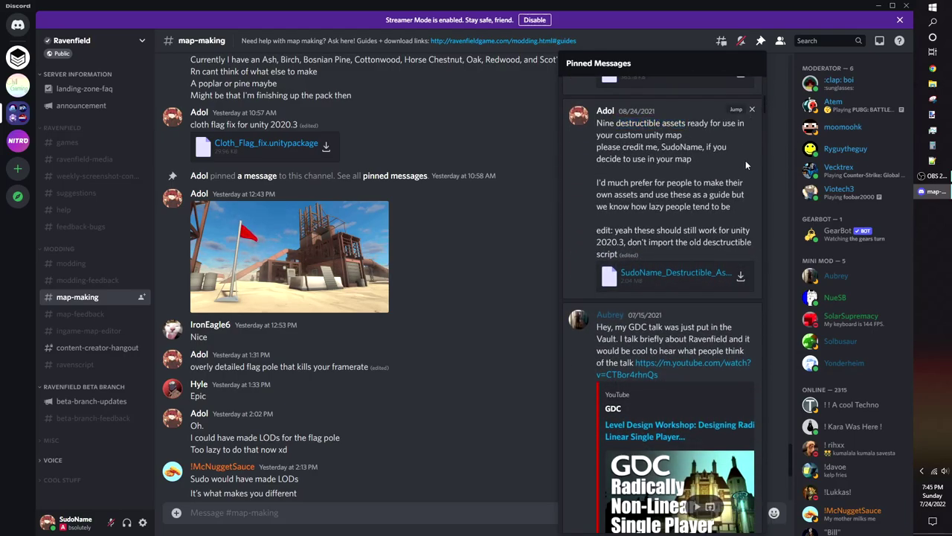
{"action": "scroll", "coordinate": [746, 160], "scroll_direction": "down", "scroll_amount": 10}
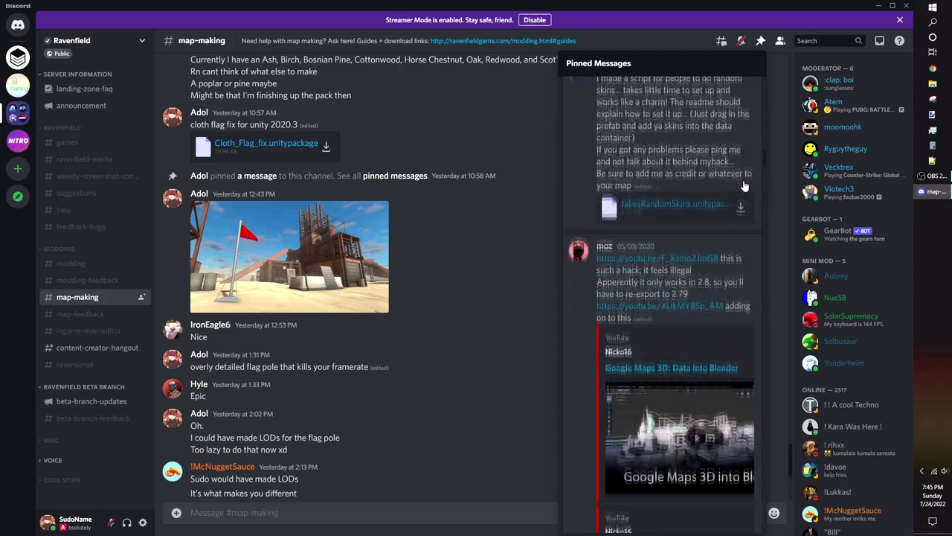
{"action": "scroll", "coordinate": [744, 185], "scroll_direction": "down", "scroll_amount": 15}
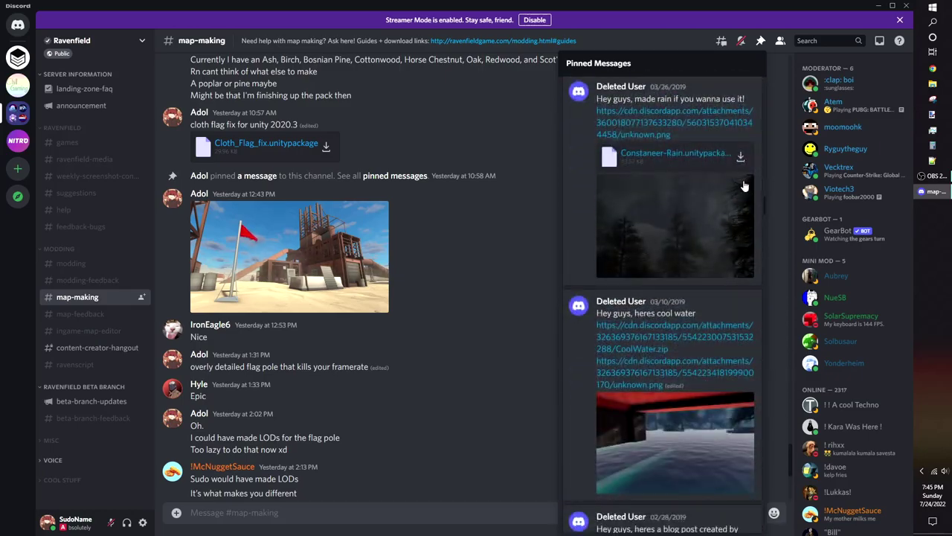
{"action": "scroll", "coordinate": [744, 186], "scroll_direction": "down", "scroll_amount": 3}
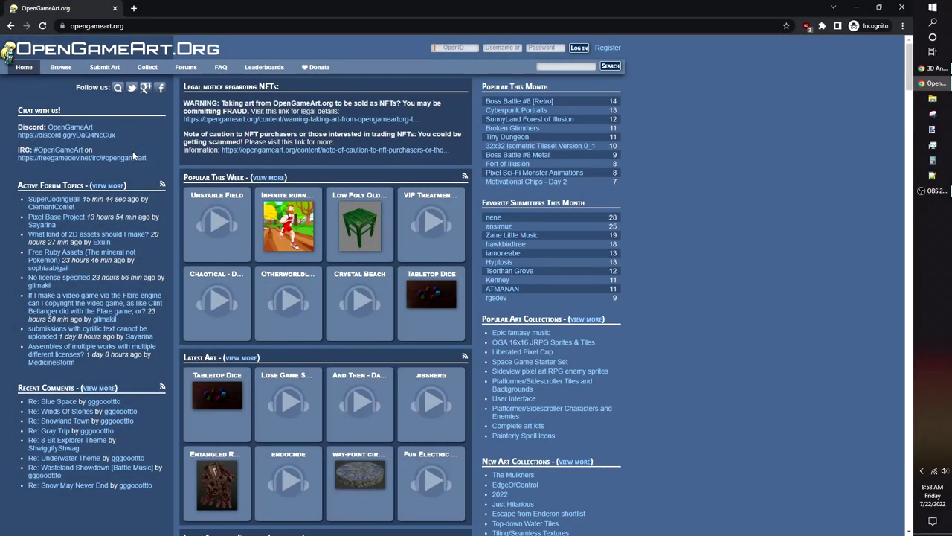
Step: Browse the art on OpenGameArt.org and the Game assets category with its tag filter on itch.io
{"action": "mouse_move", "coordinate": [61, 68]}
{"action": "left_click", "coordinate": [58, 92]}
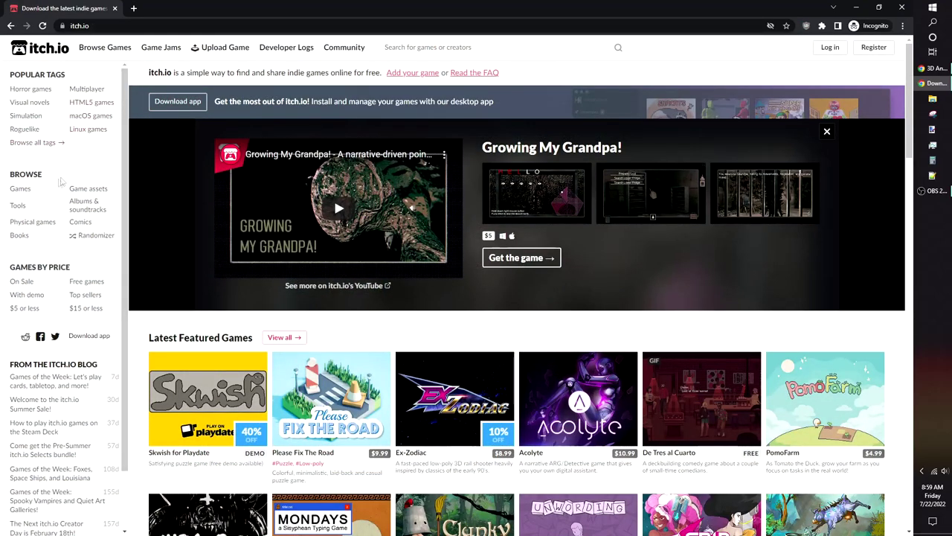
{"action": "left_click", "coordinate": [88, 189]}
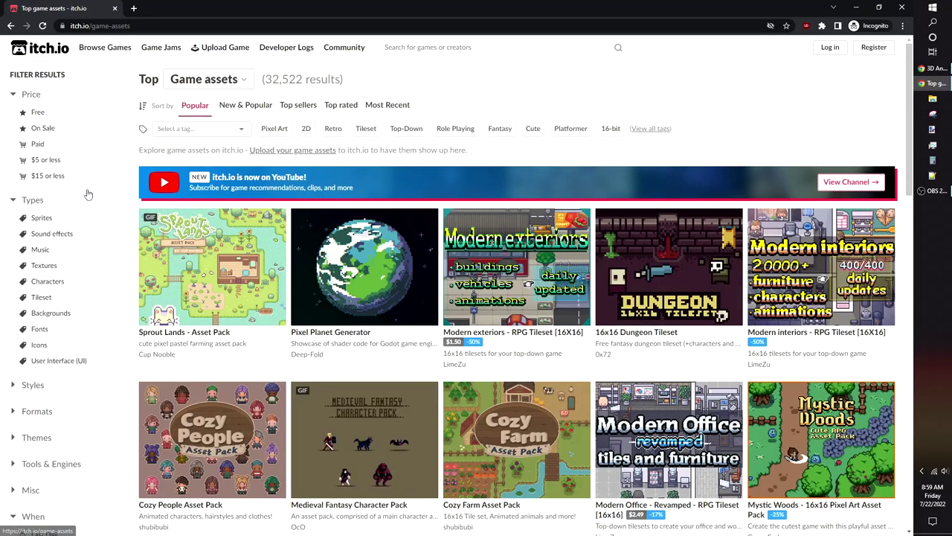
{"action": "left_click", "coordinate": [208, 129]}
{"action": "left_click", "coordinate": [178, 173]}
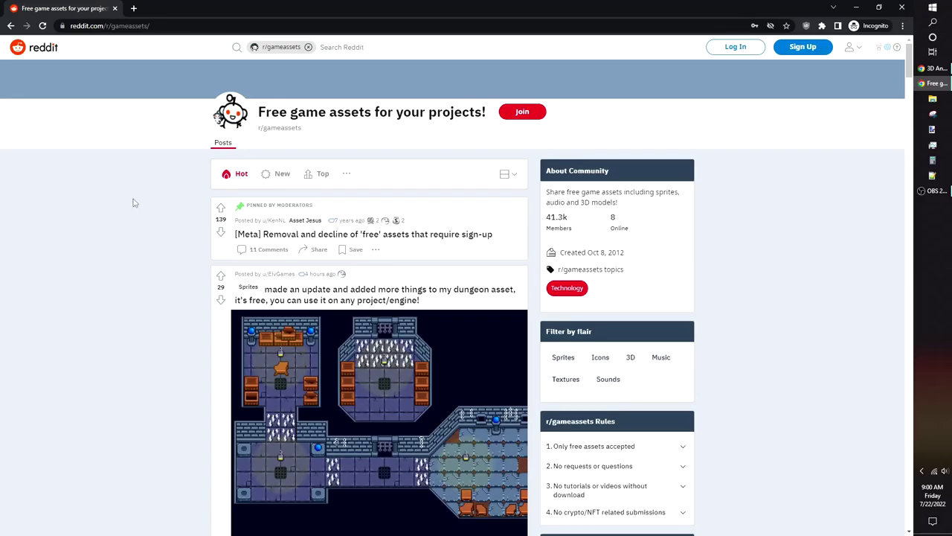
Step: Filter the r/gameassets posts by the 3D flair and look through the free model packs
{"action": "scroll", "coordinate": [135, 199], "scroll_direction": "down", "scroll_amount": 3}
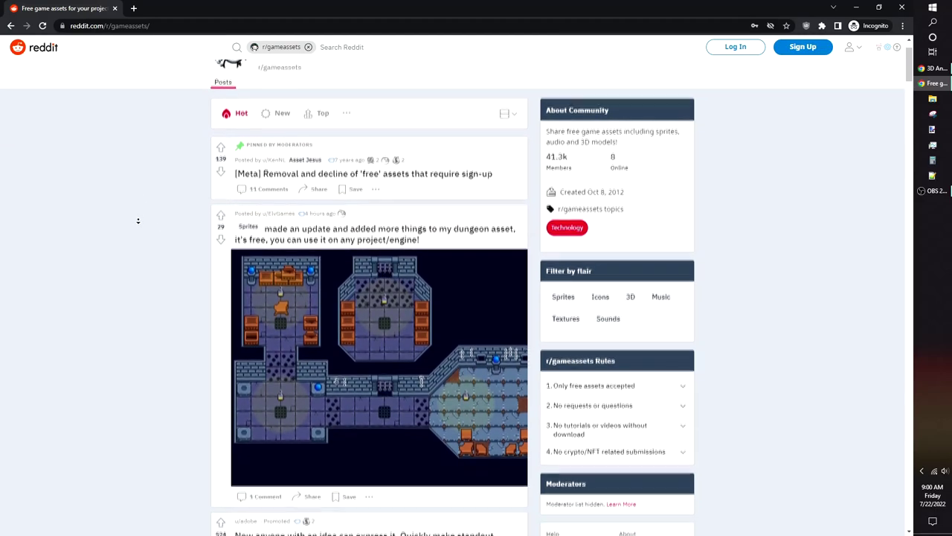
{"action": "scroll", "coordinate": [138, 224], "scroll_direction": "down", "scroll_amount": 1}
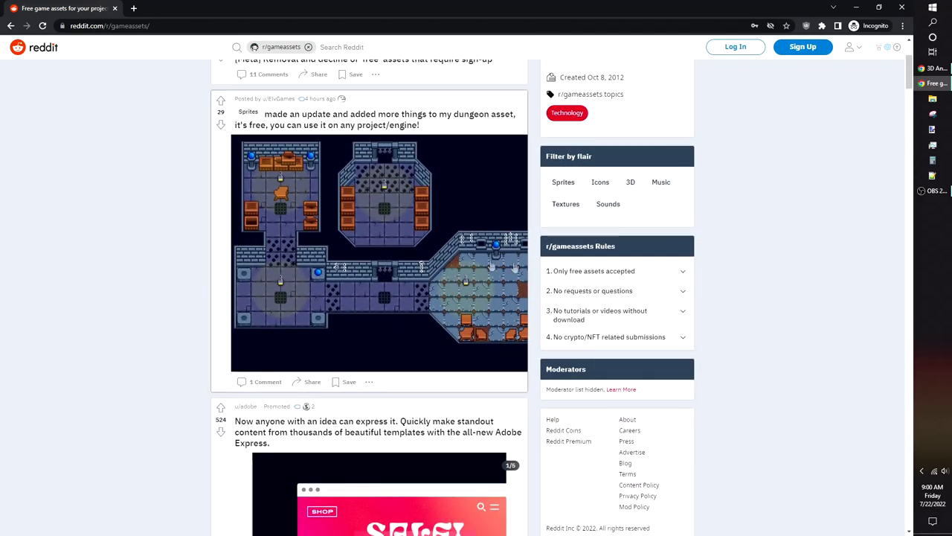
{"action": "left_click", "coordinate": [630, 182]}
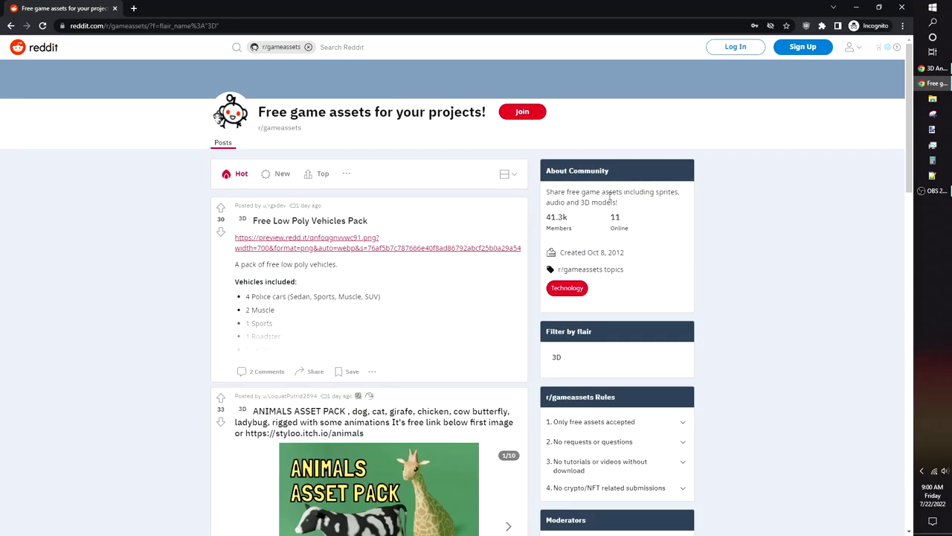
{"action": "scroll", "coordinate": [348, 279], "scroll_direction": "down", "scroll_amount": 1}
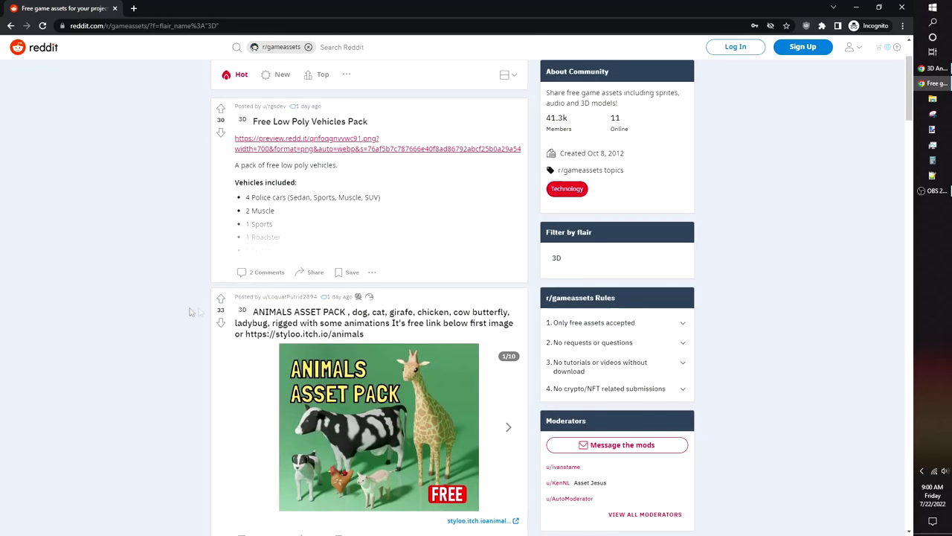
{"action": "scroll", "coordinate": [141, 311], "scroll_direction": "down", "scroll_amount": 2}
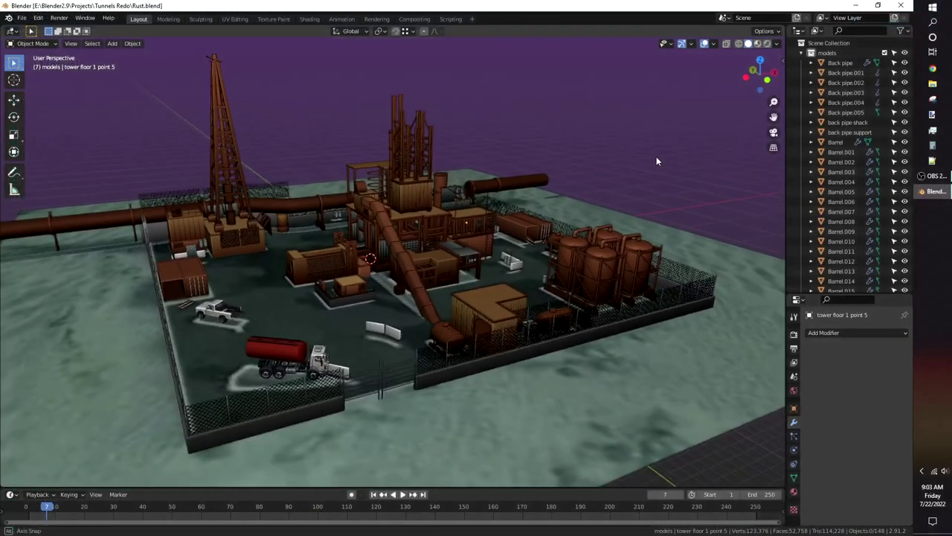
Step: Inspect the Rust map's industrial models in Blender from several angles, both close up and as a whole
{"action": "middle_click_drag", "start_coordinate": [657, 157], "coordinate": [170, 156]}
{"action": "middle_click_drag", "start_coordinate": [409, 233], "coordinate": [447, 250]}
{"action": "scroll", "coordinate": [462, 237], "scroll_direction": "down", "scroll_amount": 2}
{"action": "scroll", "coordinate": [462, 237], "scroll_direction": "up", "scroll_amount": 5}
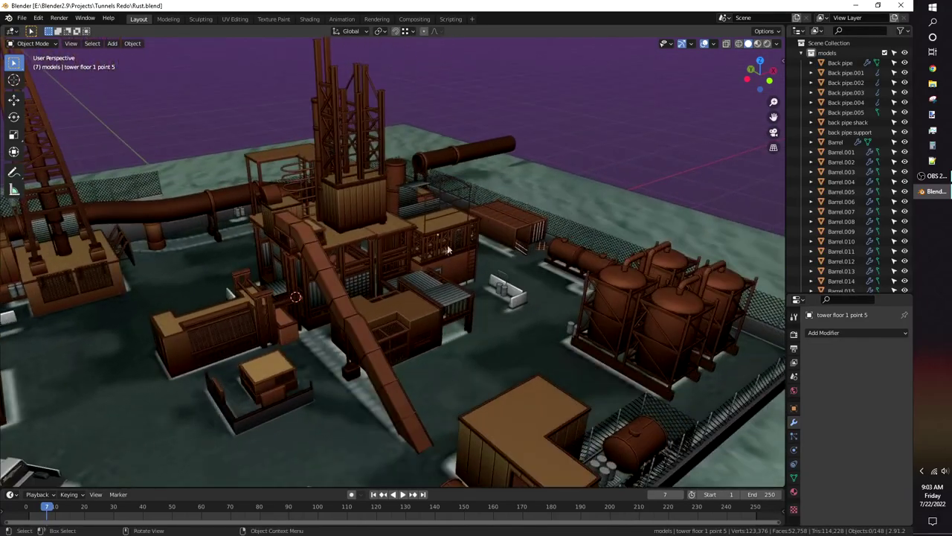
{"action": "scroll", "coordinate": [437, 251], "scroll_direction": "up", "scroll_amount": 6}
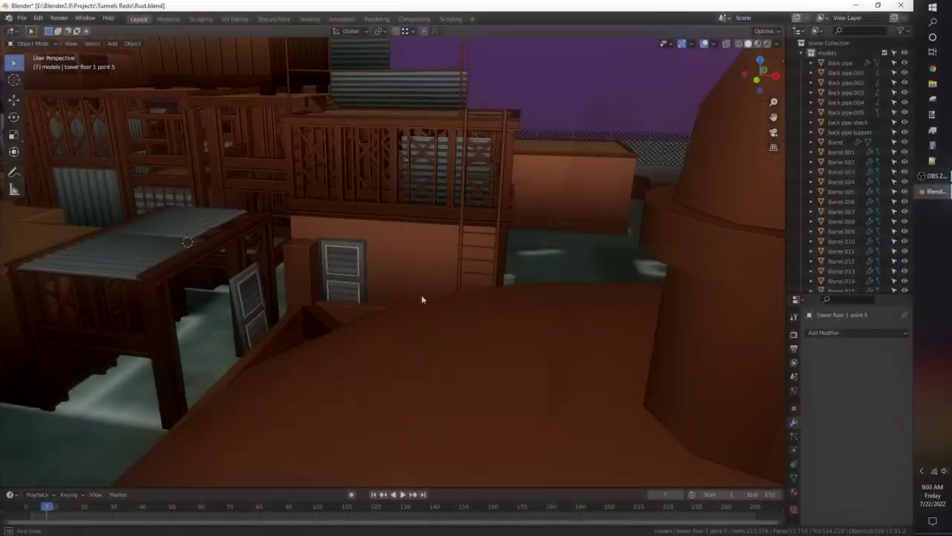
{"action": "scroll", "coordinate": [421, 295], "scroll_direction": "down", "scroll_amount": 8}
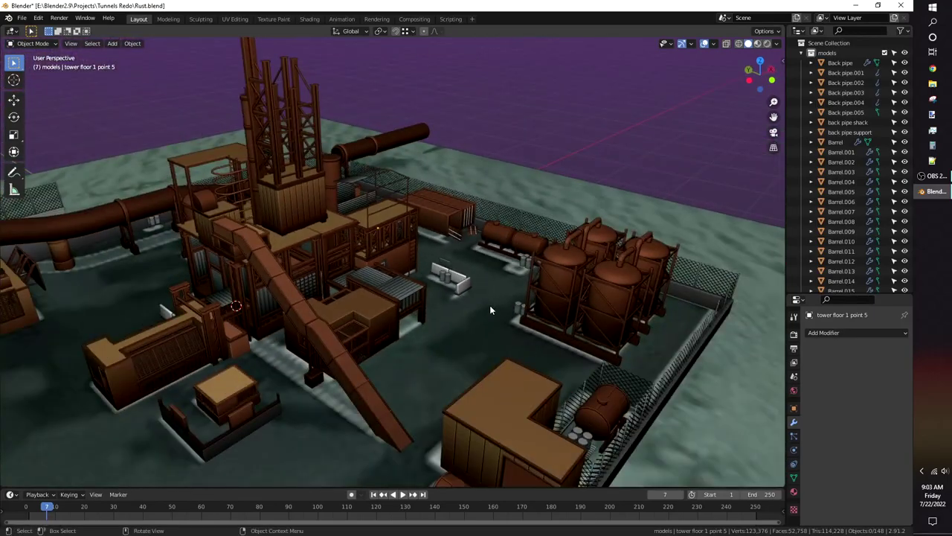
{"action": "middle_click_drag", "start_coordinate": [489, 305], "coordinate": [533, 263]}
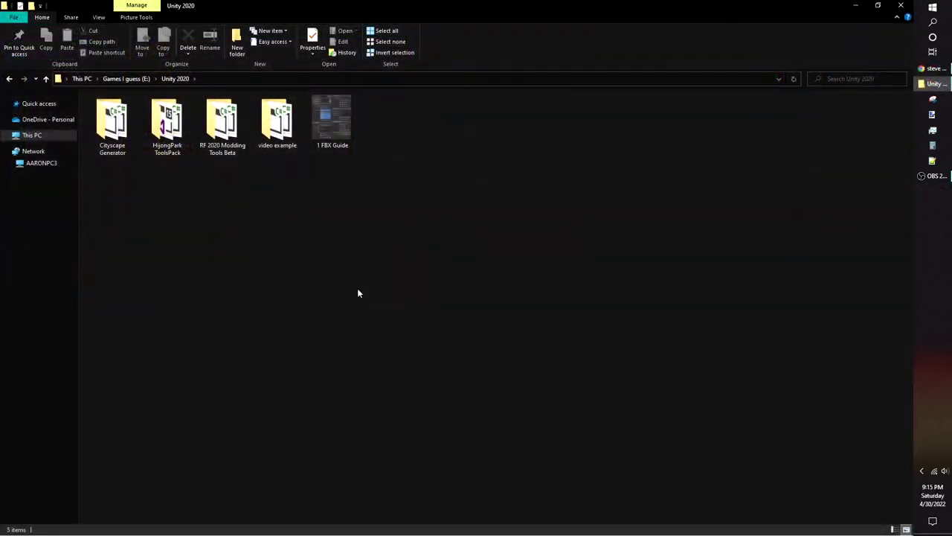
Step: Open the Character folder under Assets, RFTools and Models of the video example project in File Explorer
{"action": "double_click", "coordinate": [273, 134]}
{"action": "double_click", "coordinate": [104, 124]}
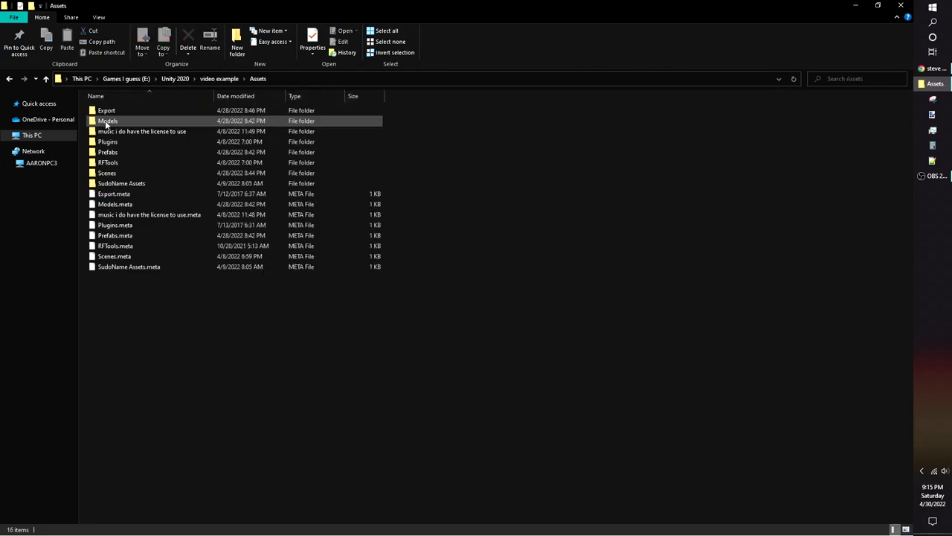
{"action": "double_click", "coordinate": [110, 162]}
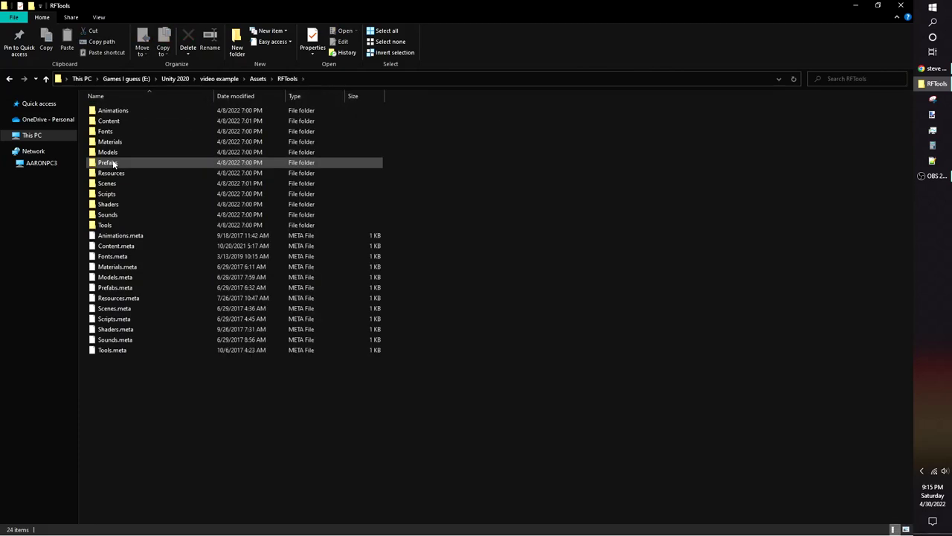
{"action": "double_click", "coordinate": [139, 155]}
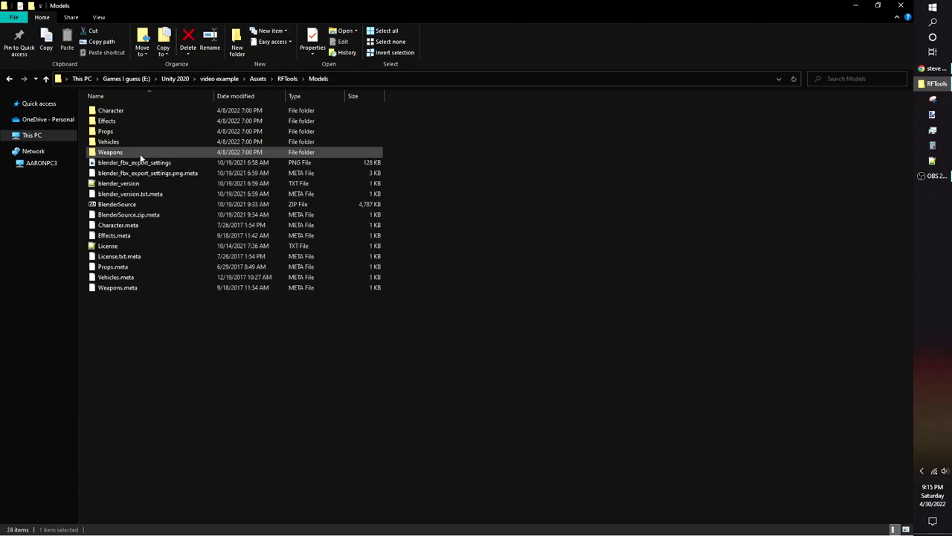
{"action": "double_click", "coordinate": [125, 110]}
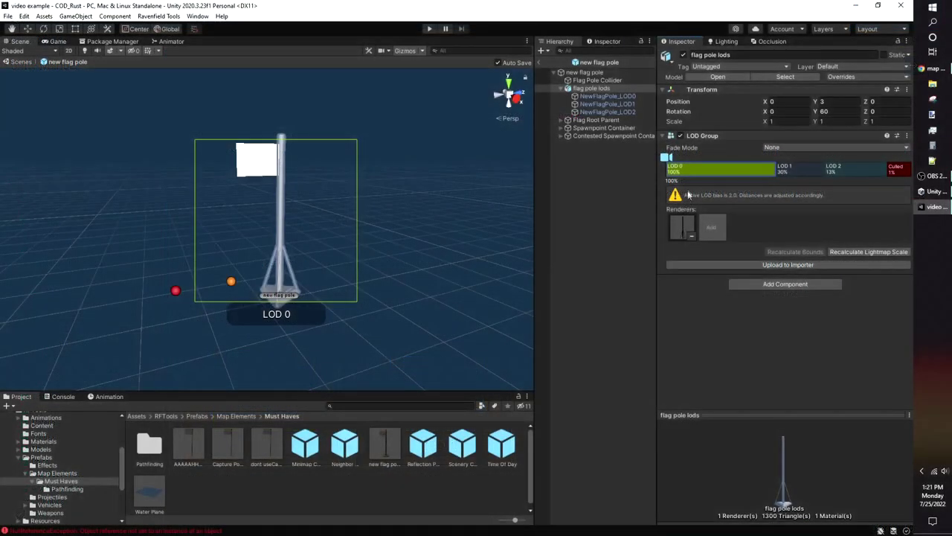
Step: Preview the flag pole's detail levels in Unity by moving the LOD Group camera from LOD 0 toward lower levels
{"action": "left_click_drag", "start_coordinate": [668, 160], "coordinate": [706, 186]}
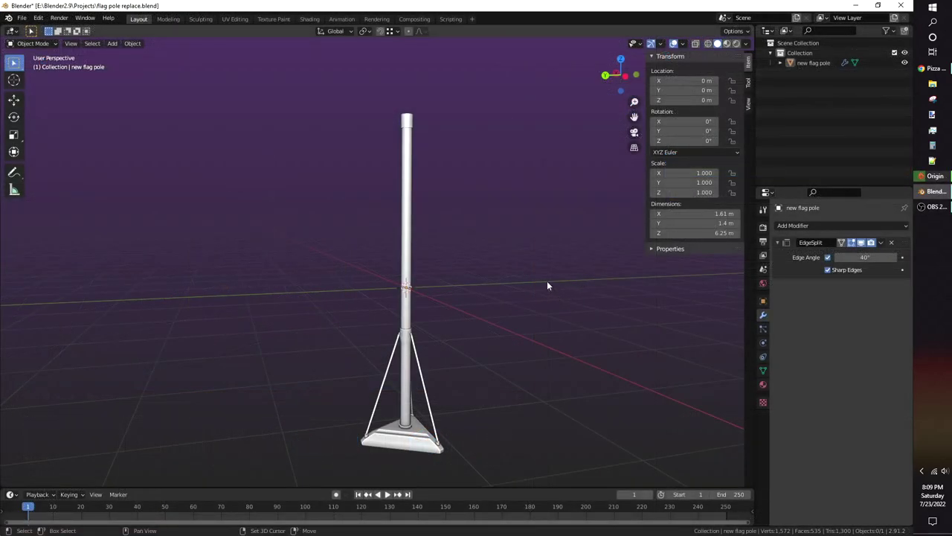
Step: Examine the new flag pole in Blender, checking the strut brackets' mesh geometry in Edit Mode and the whole model in Object Mode
{"action": "middle_click_drag", "start_coordinate": [547, 285], "coordinate": [385, 275]}
{"action": "left_click", "coordinate": [378, 272]}
{"action": "scroll", "coordinate": [395, 246], "scroll_direction": "up", "scroll_amount": 8}
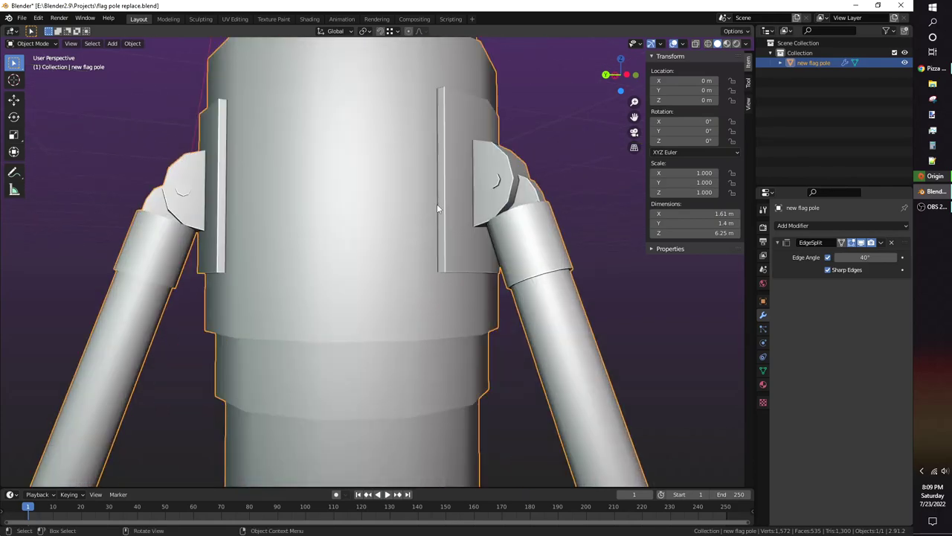
{"action": "middle_click_drag", "start_coordinate": [437, 209], "coordinate": [507, 268]}
{"action": "key", "text": "Tab"}
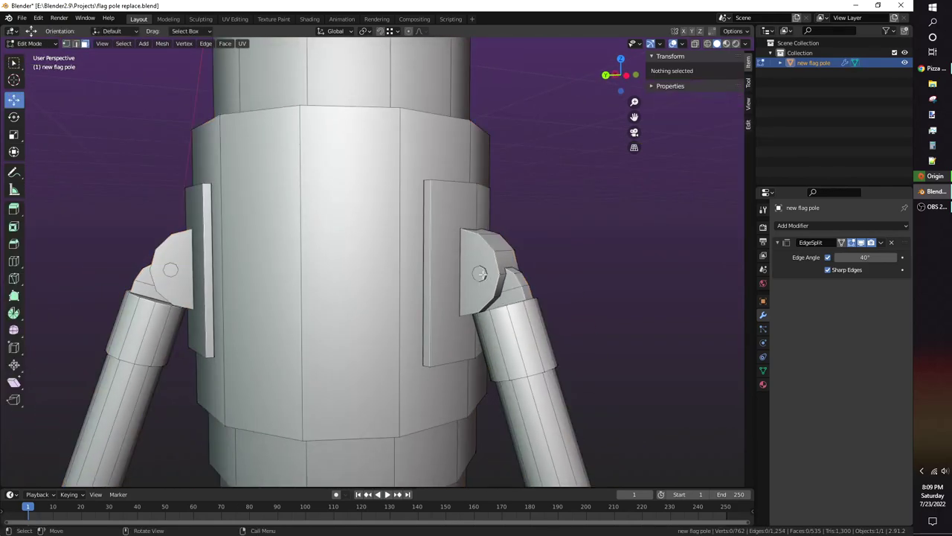
{"action": "scroll", "coordinate": [488, 286], "scroll_direction": "down", "scroll_amount": 7}
{"action": "middle_click_drag", "start_coordinate": [493, 295], "coordinate": [457, 128], "text": "shift"}
{"action": "middle_click_drag", "start_coordinate": [480, 343], "coordinate": [473, 216], "text": "shift"}
{"action": "key", "text": "Tab"}
{"action": "scroll", "coordinate": [474, 216], "scroll_direction": "down", "scroll_amount": 9}
{"action": "middle_click_drag", "start_coordinate": [420, 141], "coordinate": [424, 213], "text": "shift"}
{"action": "scroll", "coordinate": [416, 223], "scroll_direction": "down", "scroll_amount": 3}
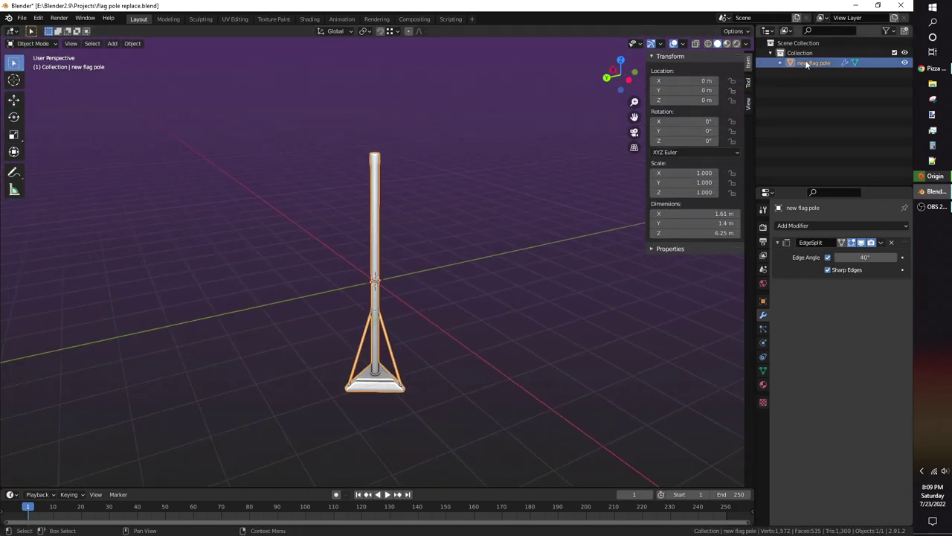
Step: Rename the new flag pole object to FlagPoleRedo_LOD0
{"action": "key", "text": "F2"}
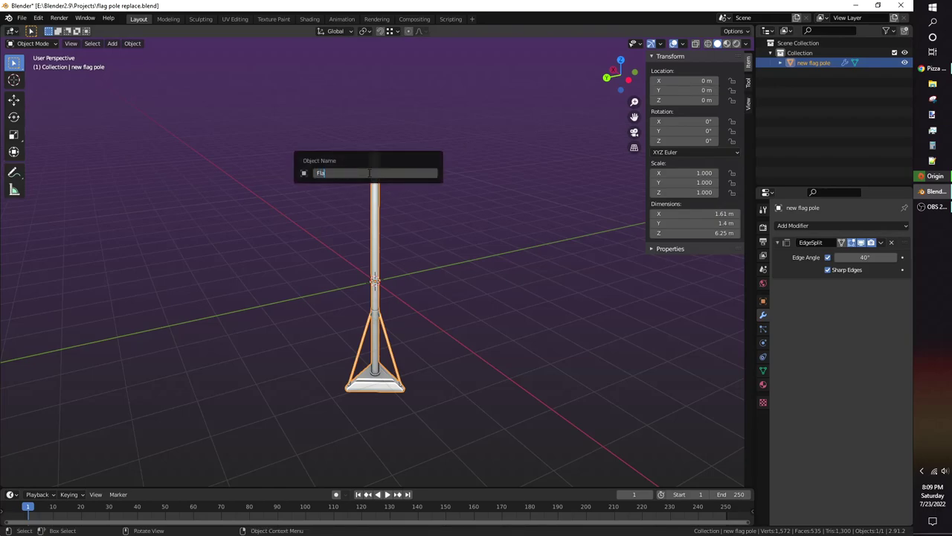
{"action": "type", "text": "FlagPoleRedo_LOD0"}
{"action": "key", "text": "Return"}
Step: Duplicate the flag pole in place, rename the copy FlagPoleRedo_LOD1, and hide the LOD0 original
{"action": "key", "text": "shift+d"}
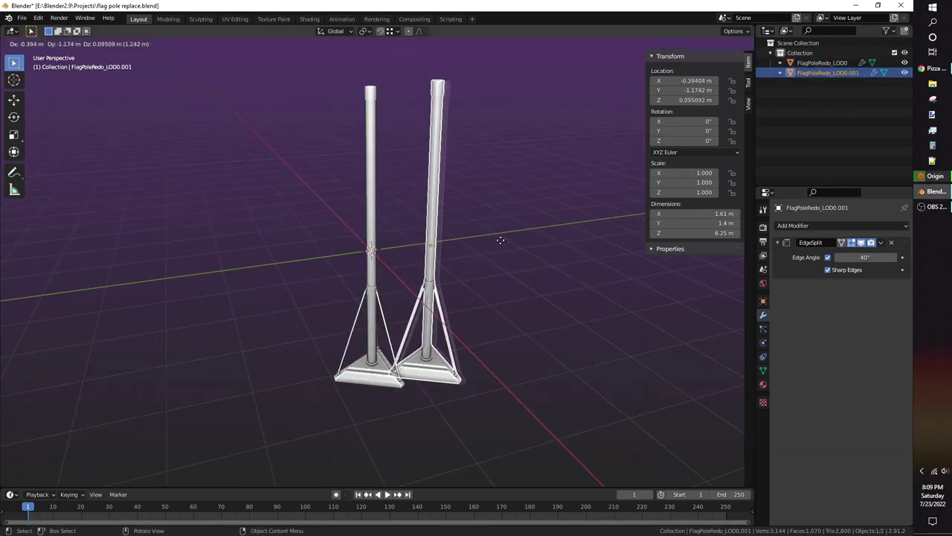
{"action": "key", "text": "Escape"}
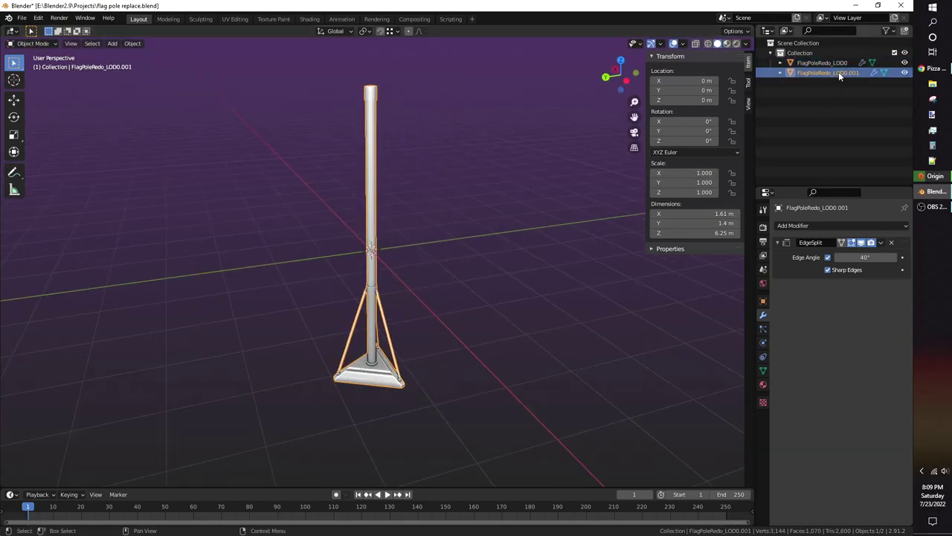
{"action": "double_click", "coordinate": [839, 71]}
{"action": "key", "text": "BackSpace"}
{"action": "key", "text": "Return"}
{"action": "left_click", "coordinate": [905, 63]}
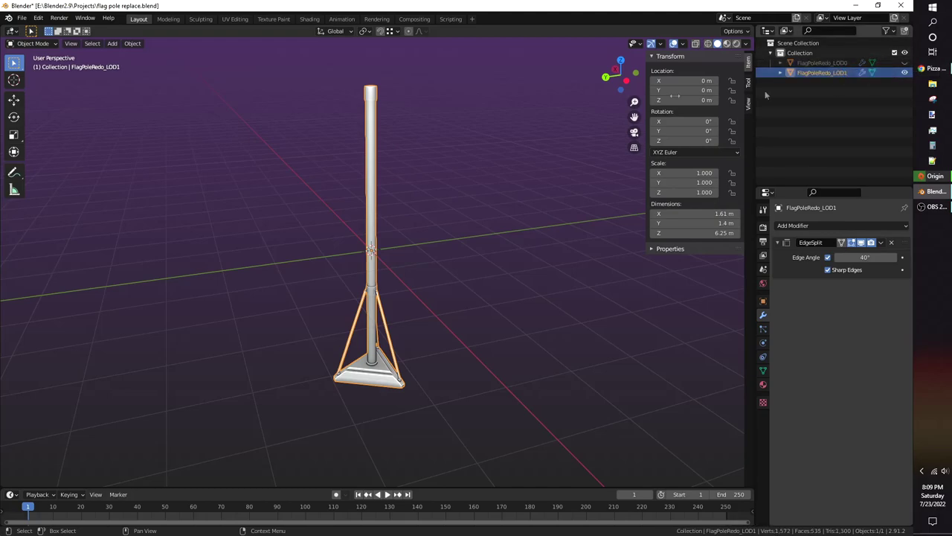
Step: Add a Decimate modifier to FlagPoleRedo_LOD1 with ratio about 0.65 and Triangulate enabled, and apply it
{"action": "scroll", "coordinate": [339, 154], "scroll_direction": "up", "scroll_amount": 2}
{"action": "middle_click_drag", "start_coordinate": [337, 154], "coordinate": [461, 273]}
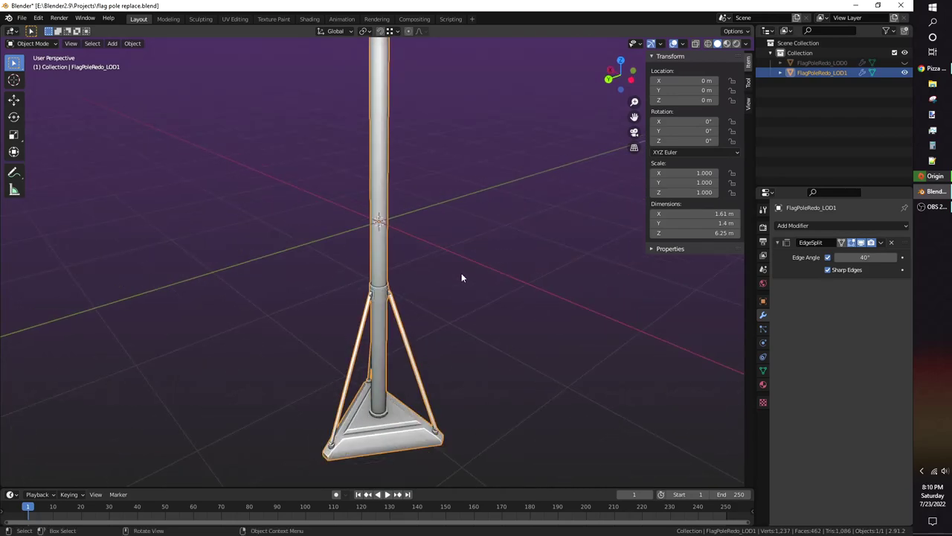
{"action": "left_click", "coordinate": [798, 225]}
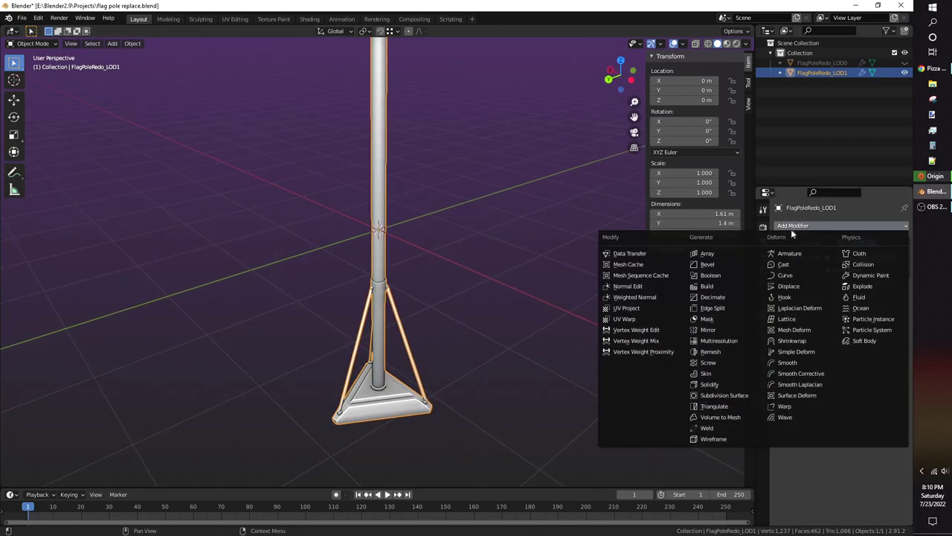
{"action": "left_click", "coordinate": [735, 296]}
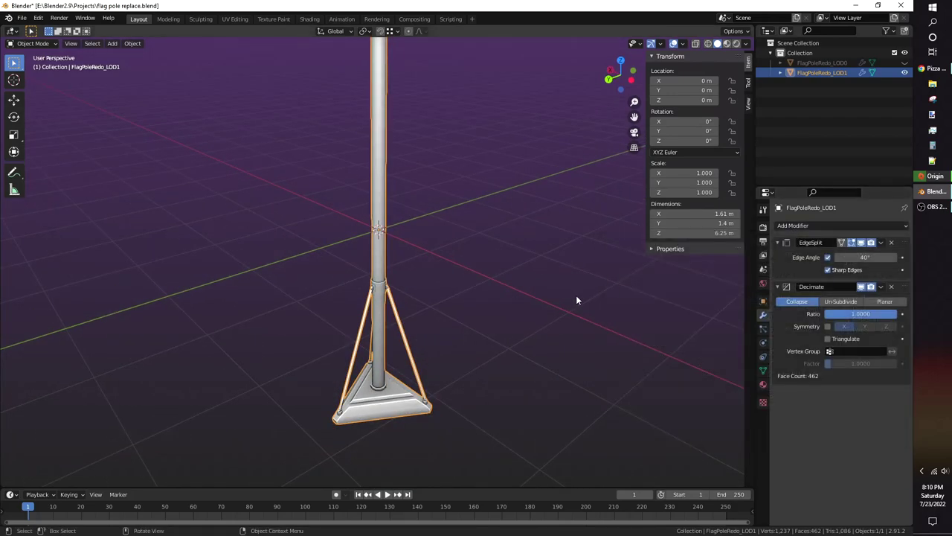
{"action": "middle_click_drag", "start_coordinate": [576, 300], "coordinate": [588, 279]}
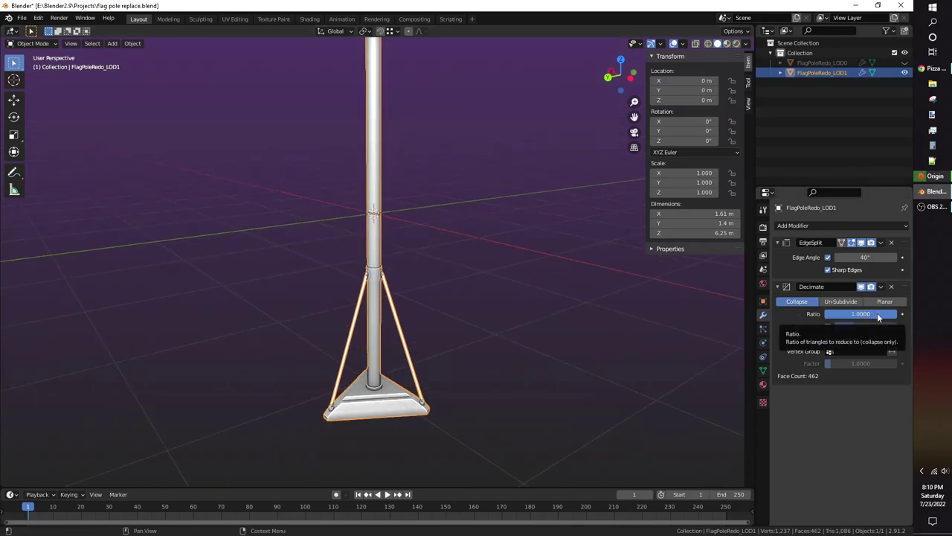
{"action": "left_click_drag", "start_coordinate": [879, 315], "coordinate": [855, 316]}
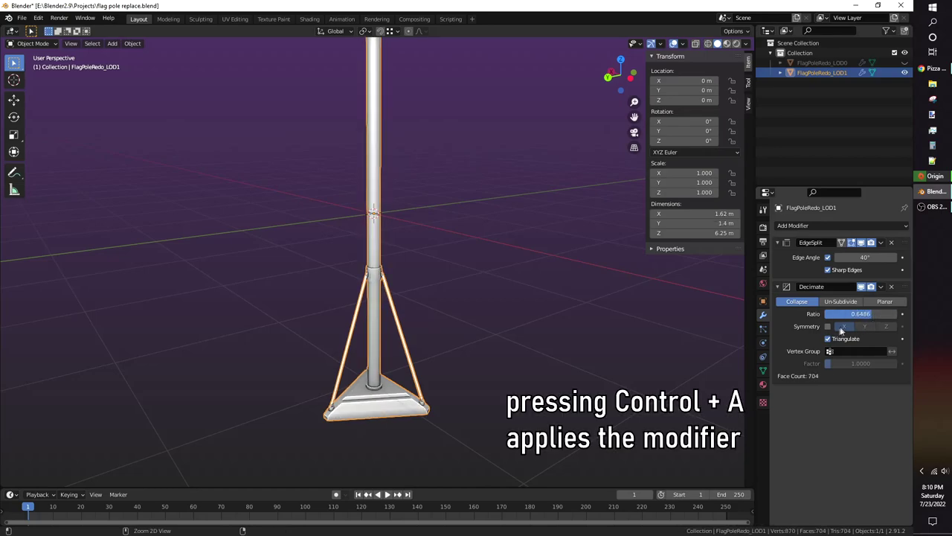
{"action": "key", "text": "ctrl+a"}
Step: Duplicate FlagPoleRedo_LOD1 in place, hide the LOD1 version, and rename the copy FlagPoleRedo_LOD2
{"action": "middle_click_drag", "start_coordinate": [486, 226], "coordinate": [387, 266]}
{"action": "key", "text": "shift+d"}
{"action": "right_click", "coordinate": [387, 268]}
{"action": "left_click", "coordinate": [905, 73]}
{"action": "double_click", "coordinate": [847, 83]}
{"action": "key", "text": "Right"}
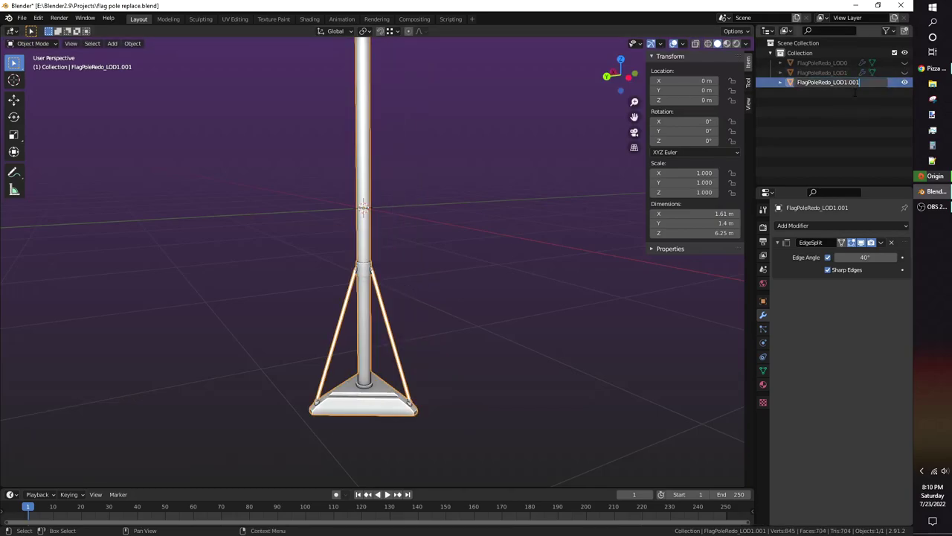
{"action": "key", "text": "BackSpace"}
{"action": "type", "text": "2"}
{"action": "key", "text": "Return"}
{"action": "left_click", "coordinate": [792, 226]}
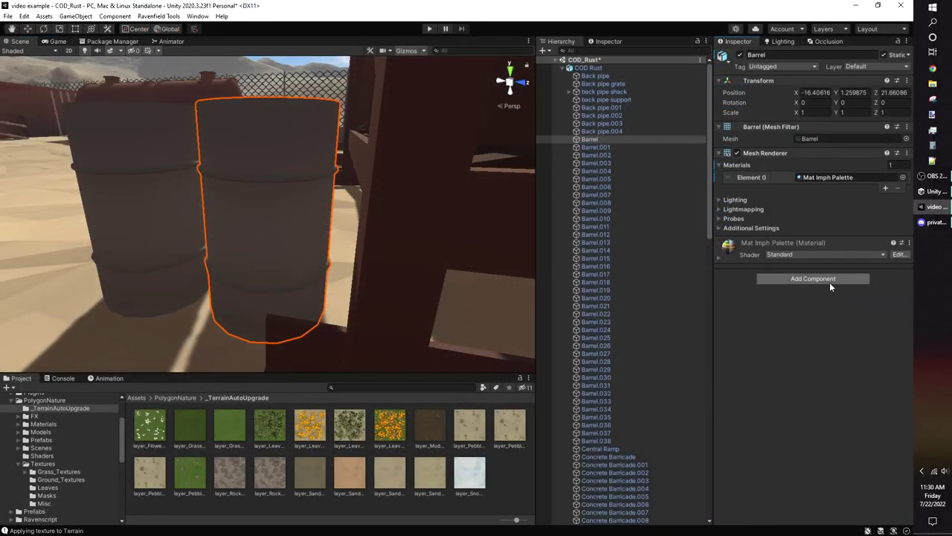
Step: In Unity, add a Mesh Collider to the Barrel and enable its Convex option
{"action": "left_click", "coordinate": [826, 280]}
{"action": "left_click", "coordinate": [793, 385]}
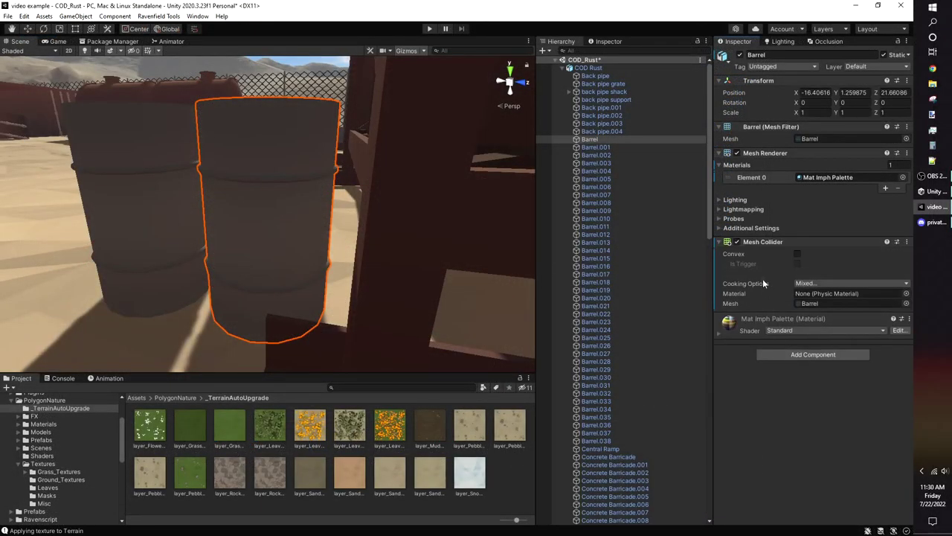
{"action": "left_click", "coordinate": [798, 256]}
{"action": "middle_click_drag", "start_coordinate": [370, 167], "coordinate": [473, 152]}
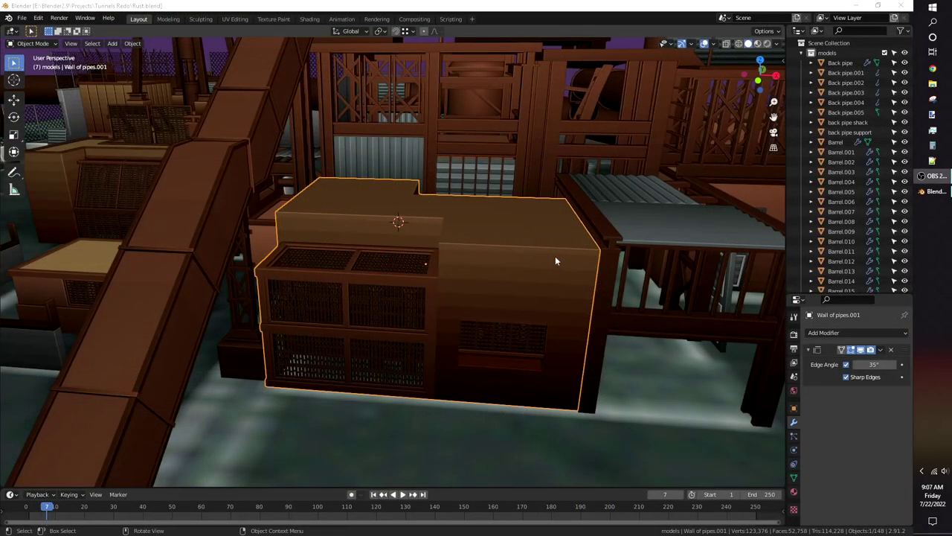
Step: In Blender, add a cube to the Rust scene and move it to the grated section of Wall of pipes.001
{"action": "middle_click_drag", "start_coordinate": [557, 253], "coordinate": [522, 251]}
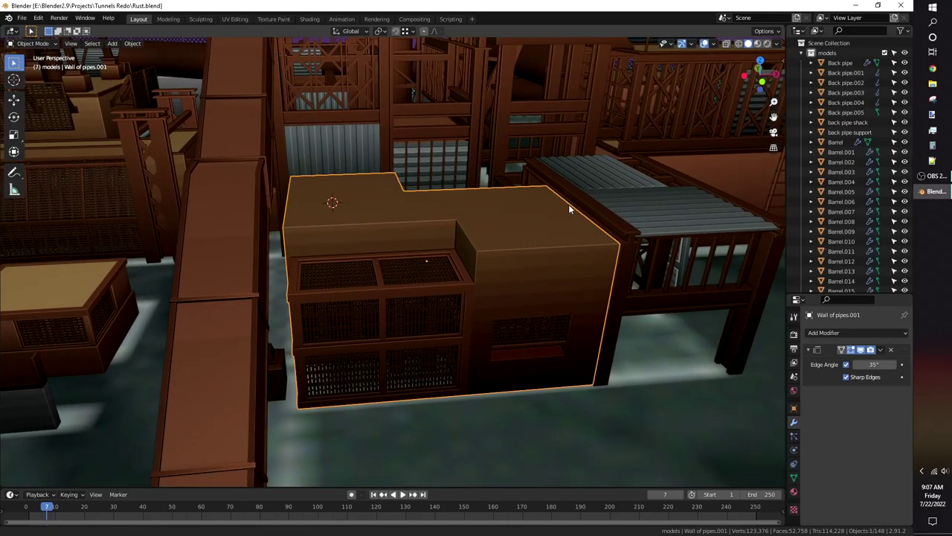
{"action": "middle_click_drag", "start_coordinate": [570, 208], "coordinate": [557, 230]}
{"action": "key", "text": "shift+a"}
{"action": "mouse_move", "coordinate": [557, 232]}
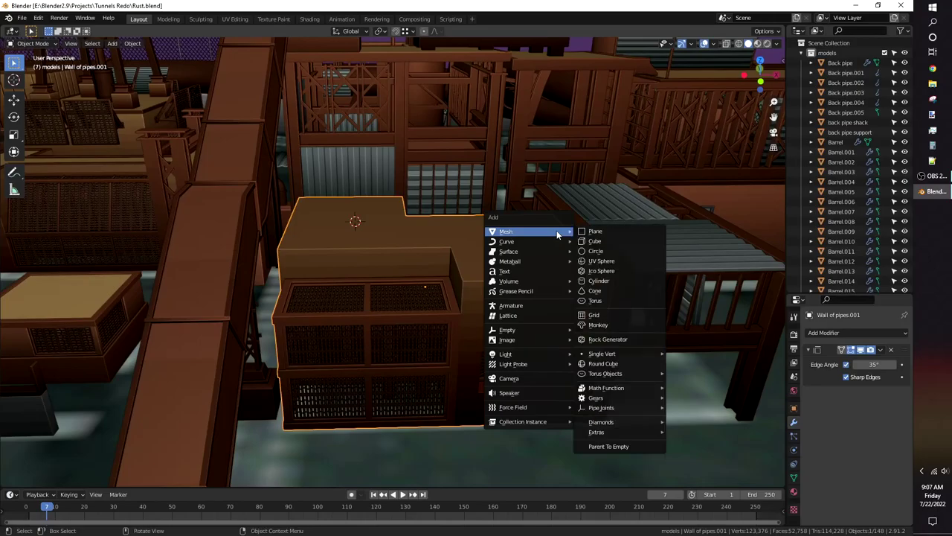
{"action": "left_click", "coordinate": [600, 240]}
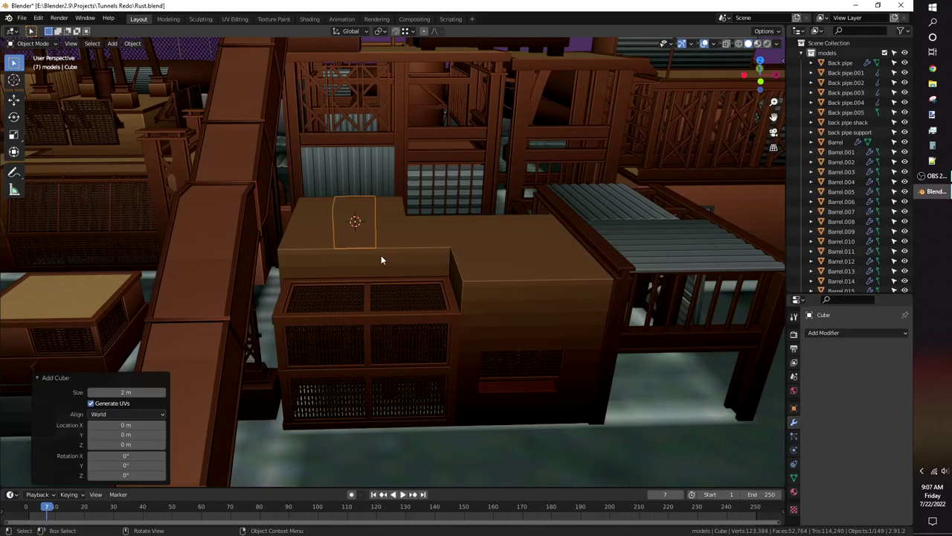
{"action": "middle_click_drag", "start_coordinate": [381, 260], "coordinate": [466, 240]}
{"action": "scroll", "coordinate": [351, 241], "scroll_direction": "up", "scroll_amount": 5}
{"action": "key", "text": "g"}
{"action": "left_click", "coordinate": [371, 278]}
Step: Reshape the cube in Edit Mode by moving and extruding its geometry along the grated front section until it encloses it
{"action": "key", "text": "Tab"}
{"action": "key", "text": "alt+z"}
{"action": "left_click", "coordinate": [450, 279]}
{"action": "key", "text": "alt+z"}
{"action": "middle_click_drag", "start_coordinate": [367, 310], "coordinate": [513, 195], "text": "shift"}
{"action": "key", "text": "e"}
{"action": "left_click", "coordinate": [340, 281]}
{"action": "key", "text": "g"}
{"action": "key", "text": "x"}
{"action": "left_click", "coordinate": [583, 184]}
{"action": "middle_click_drag", "start_coordinate": [582, 184], "coordinate": [513, 202]}
{"action": "key", "text": "Tab"}
Step: Rename the cube Wall of pipes.001 boxcoll, reusing the wall object's name
{"action": "left_click", "coordinate": [513, 203], "text": "shift"}
{"action": "key", "text": "ctrl+j"}
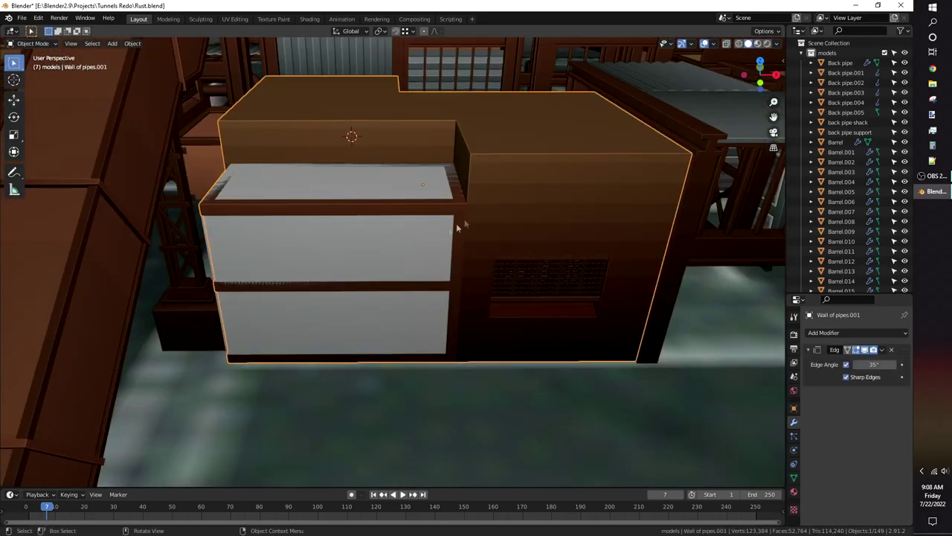
{"action": "key", "text": "F2"}
{"action": "key", "text": "Escape"}
{"action": "left_click", "coordinate": [421, 236]}
{"action": "key", "text": "F2"}
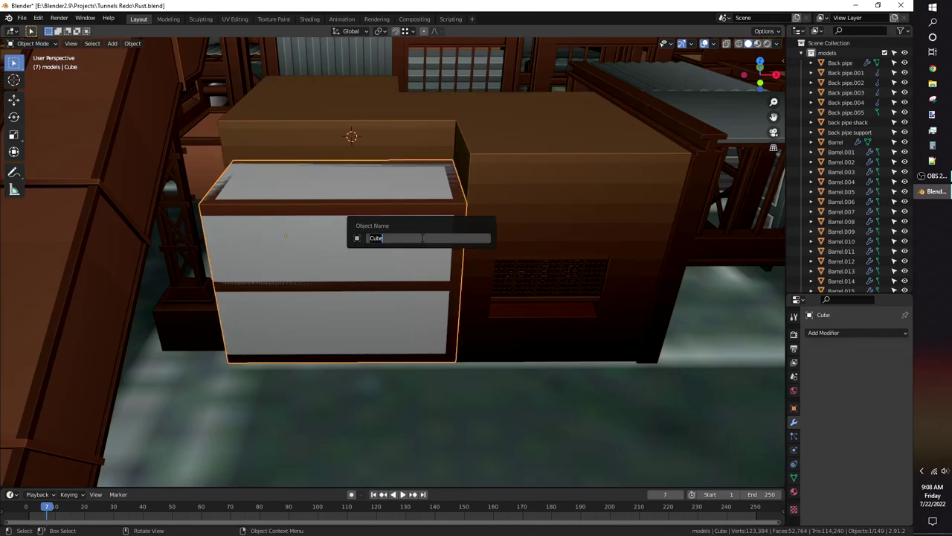
{"action": "key", "text": "ctrl+v"}
{"action": "key", "text": "Return"}
Step: Duplicate the collision box and move the copy in the horizontal plane onto the recessed section at the building's opposite corner
{"action": "middle_click_drag", "start_coordinate": [421, 238], "coordinate": [610, 261]}
{"action": "key", "text": "shift+d"}
{"action": "key", "text": "shift+z"}
{"action": "left_click", "coordinate": [459, 251]}
{"action": "key", "text": "g"}
{"action": "key", "text": "shift+z"}
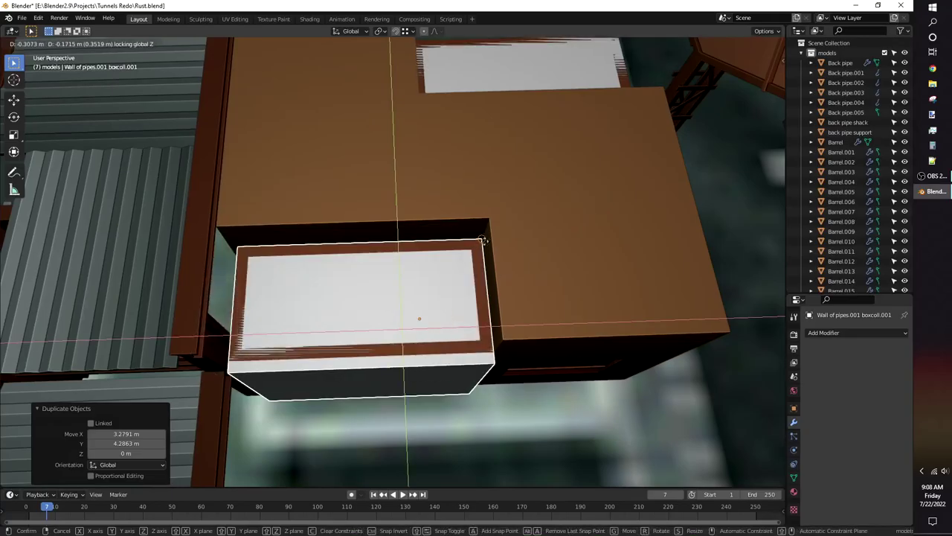
{"action": "left_click", "coordinate": [483, 240]}
{"action": "middle_click_drag", "start_coordinate": [483, 240], "coordinate": [442, 235]}
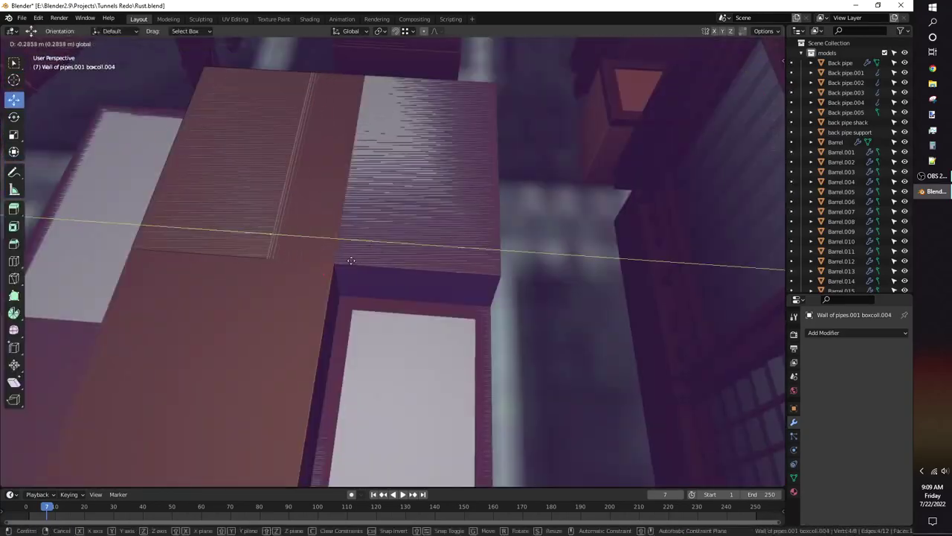
{"action": "middle_click_drag", "start_coordinate": [387, 246], "coordinate": [486, 198]}
{"action": "key", "text": "Tab"}
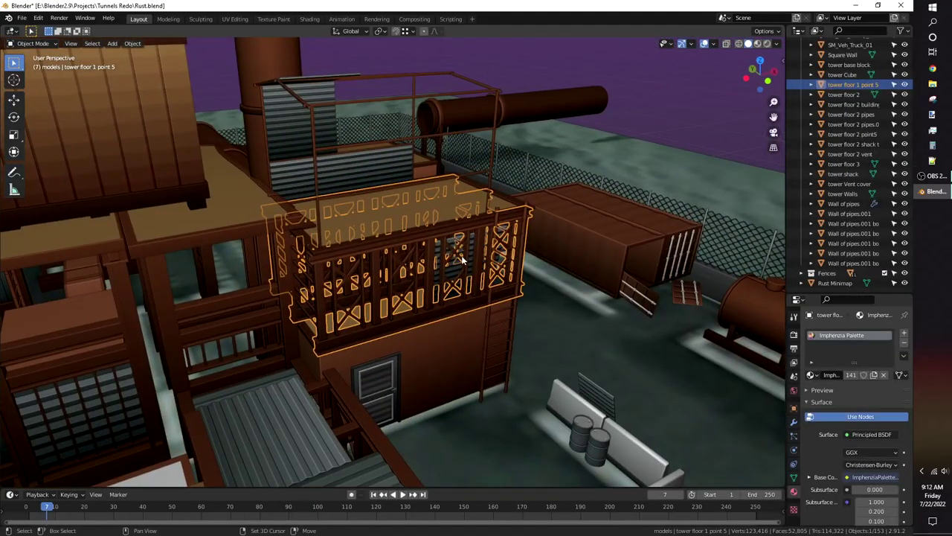
Step: Duplicate the tower floor 1 point 5 railing in place and rename the copy tower floor 1 point 5 boxcoll
{"action": "key", "text": "shift+d"}
{"action": "key", "text": "Escape"}
{"action": "key", "text": "F2"}
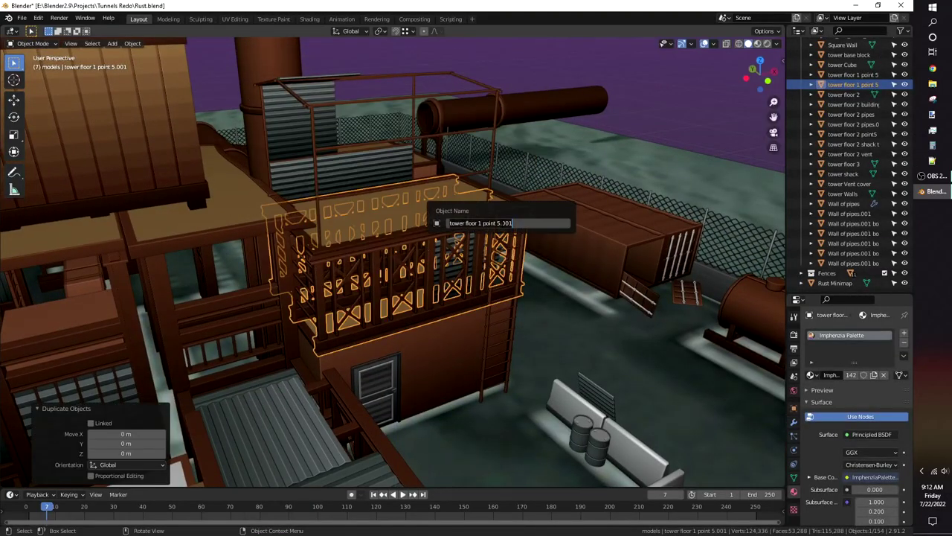
{"action": "key", "text": "End"}
{"action": "key", "text": "BackSpace"}
{"action": "key", "text": "BackSpace"}
{"action": "key", "text": "BackSpace"}
{"action": "key", "text": "BackSpace"}
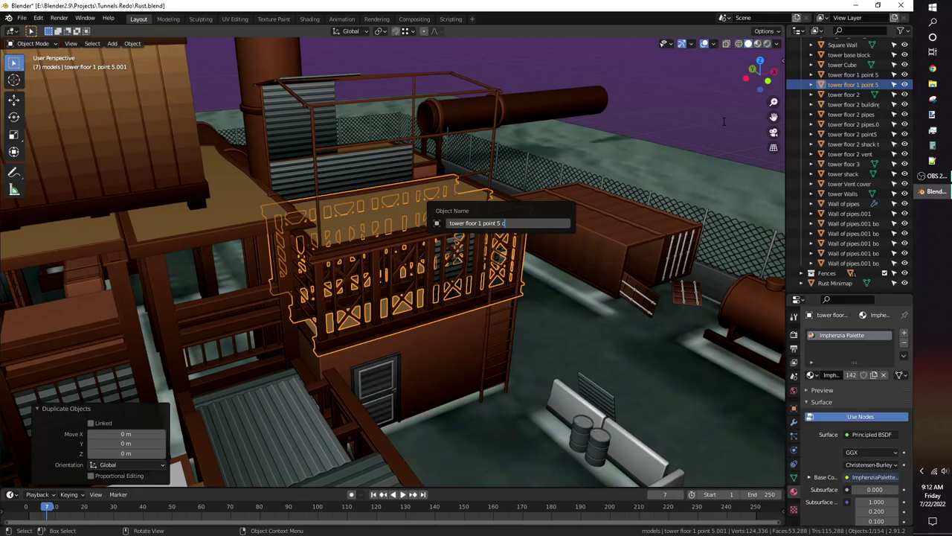
{"action": "type", "text": "box"}
{"action": "type", "text": "c"}
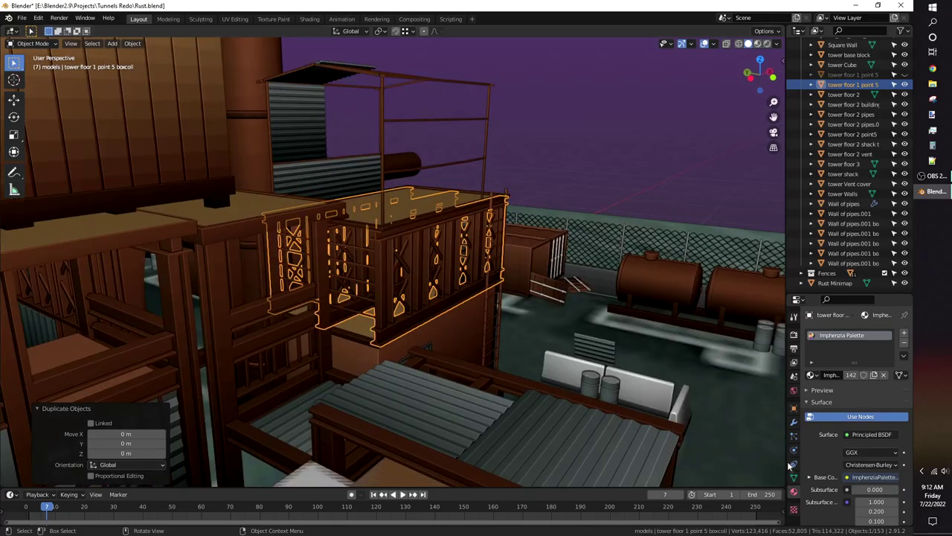
Step: Remove the Imphenzia Palette material from the railing copy and open its mesh in Edit Mode with X-ray on
{"action": "left_click", "coordinate": [905, 343]}
{"action": "middle_click_drag", "start_coordinate": [451, 250], "coordinate": [384, 233]}
{"action": "scroll", "coordinate": [372, 239], "scroll_direction": "up", "scroll_amount": 4}
{"action": "key", "text": "Tab"}
{"action": "scroll", "coordinate": [405, 268], "scroll_direction": "up", "scroll_amount": 2}
{"action": "middle_click_drag", "start_coordinate": [414, 278], "coordinate": [648, 198]}
{"action": "key", "text": "alt+z"}
Step: Box-select the diagonal cross braces between the railing posts through the mesh and hide them
{"action": "left_click", "coordinate": [761, 77]}
{"action": "scroll", "coordinate": [406, 149], "scroll_direction": "up", "scroll_amount": 2}
{"action": "middle_click_drag", "start_coordinate": [357, 112], "coordinate": [477, 261], "text": "shift"}
{"action": "left_click_drag", "start_coordinate": [408, 148], "coordinate": [451, 294]}
{"action": "left_click_drag", "start_coordinate": [268, 149], "coordinate": [294, 294], "text": "shift"}
{"action": "left_click_drag", "start_coordinate": [607, 288], "coordinate": [594, 149], "text": "shift"}
{"action": "middle_click_drag", "start_coordinate": [594, 149], "coordinate": [460, 139], "text": "shift"}
{"action": "left_click_drag", "start_coordinate": [631, 277], "coordinate": [619, 149], "text": "shift"}
{"action": "scroll", "coordinate": [595, 163], "scroll_direction": "down", "scroll_amount": 4}
{"action": "middle_click_drag", "start_coordinate": [513, 171], "coordinate": [442, 255]}
{"action": "scroll", "coordinate": [520, 186], "scroll_direction": "up", "scroll_amount": 6}
{"action": "key", "text": "alt+z"}
{"action": "scroll", "coordinate": [442, 256], "scroll_direction": "down", "scroll_amount": 5}
{"action": "key", "text": "h"}
Step: Try to separate the visible railing geometry into individual objects by loose parts, with the hidden braces revealed
{"action": "key", "text": "a"}
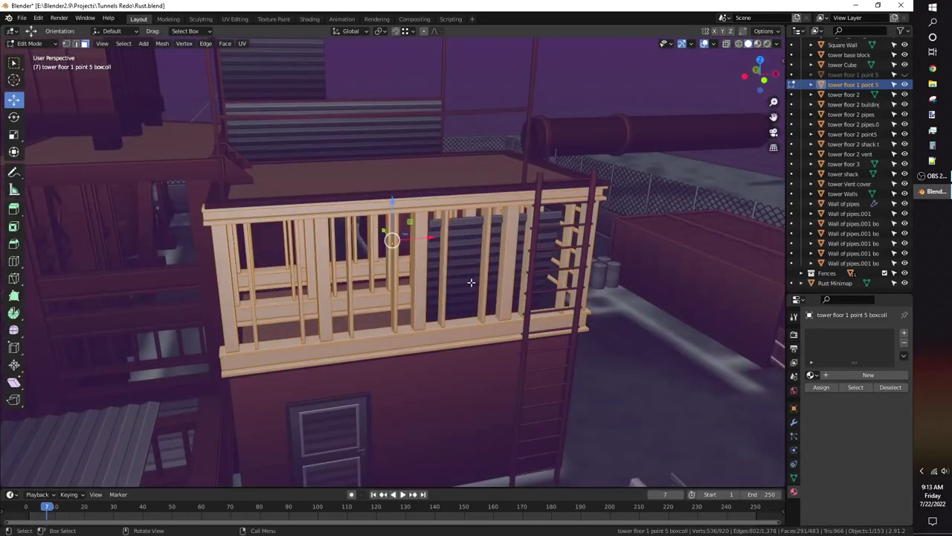
{"action": "key", "text": "p"}
{"action": "left_click", "coordinate": [471, 283]}
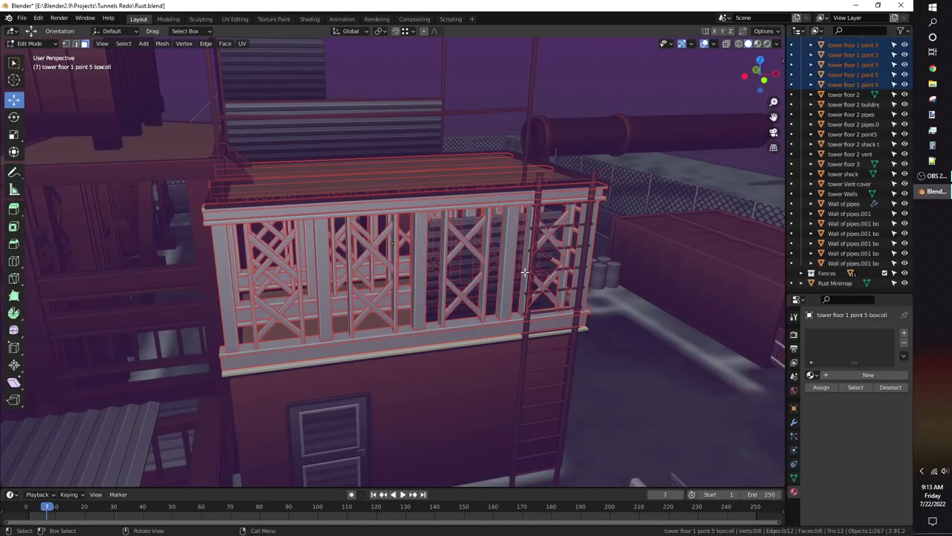
{"action": "key", "text": "alt+h"}
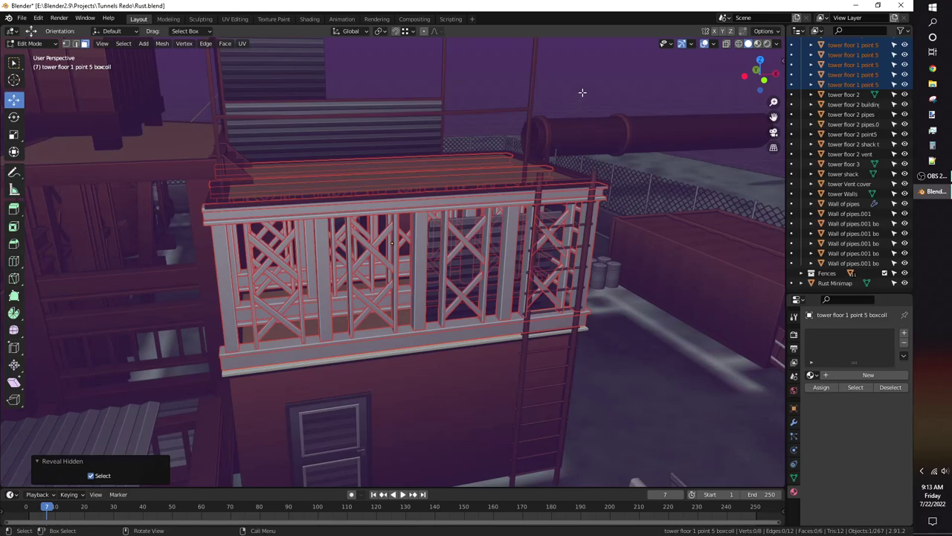
{"action": "key", "text": "Tab"}
{"action": "left_click", "coordinate": [550, 237]}
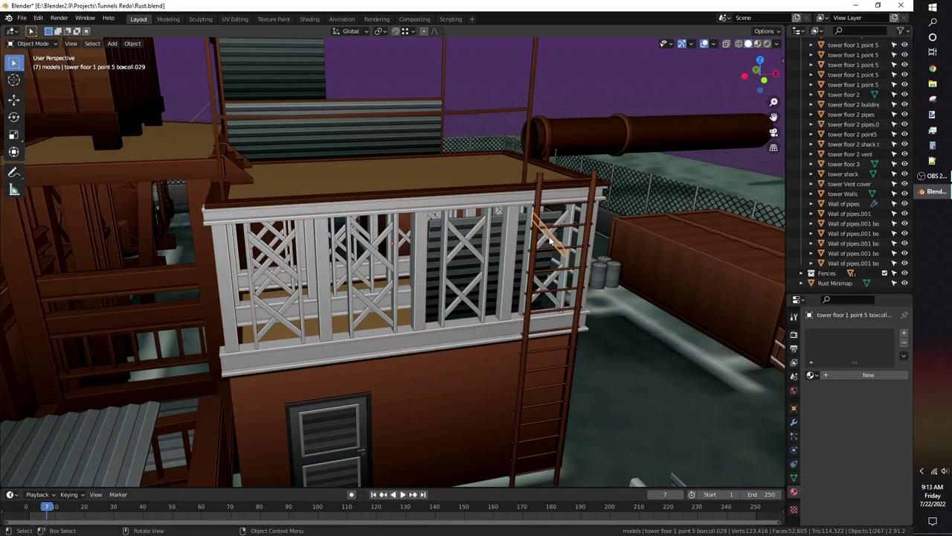
Step: Undo the railing separation and return to editing the railing copy's mesh
{"action": "key", "text": "ctrl+z"}
{"action": "key", "text": "ctrl+z"}
{"action": "key", "text": "Tab"}
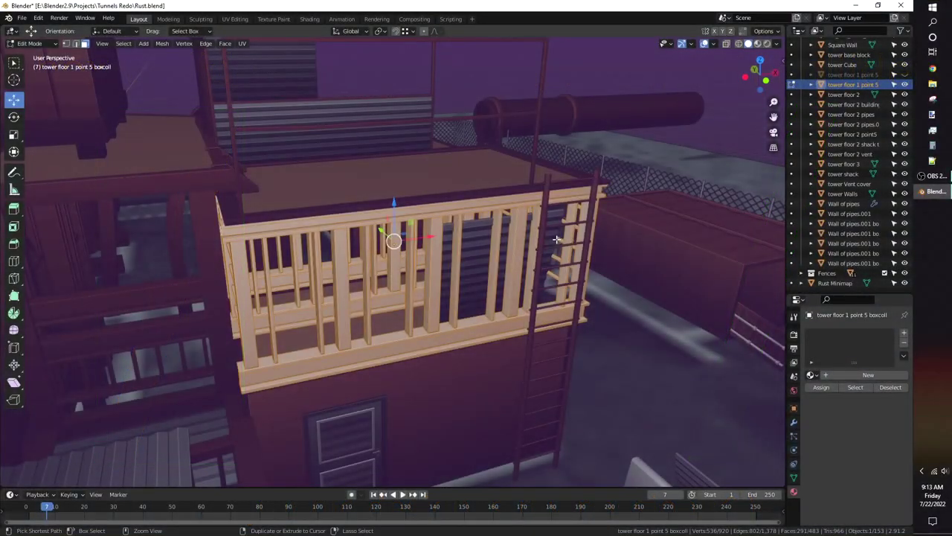
Step: Clear the selection and select one railing part's linked geometry near the ladder
{"action": "key", "text": "alt+a"}
{"action": "key", "text": "l"}
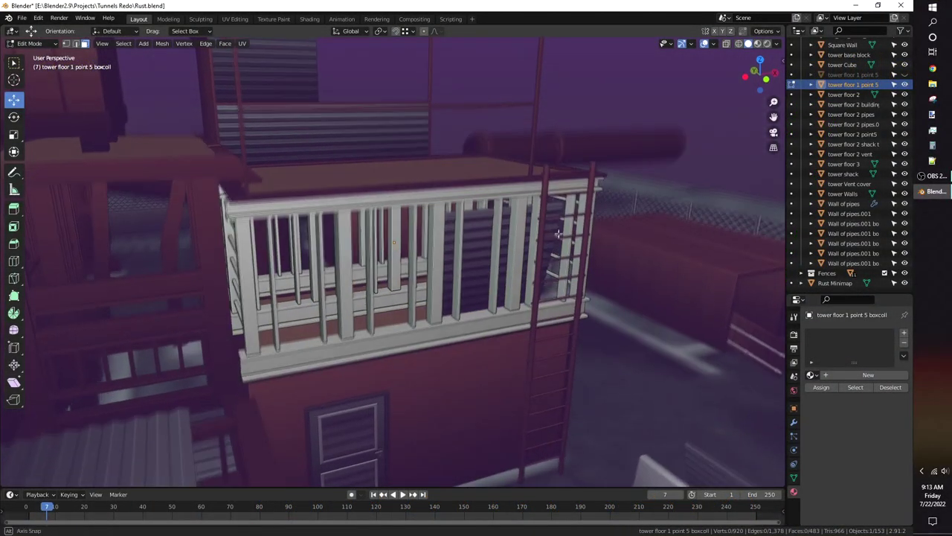
{"action": "scroll", "coordinate": [536, 239], "scroll_direction": "up", "scroll_amount": 3}
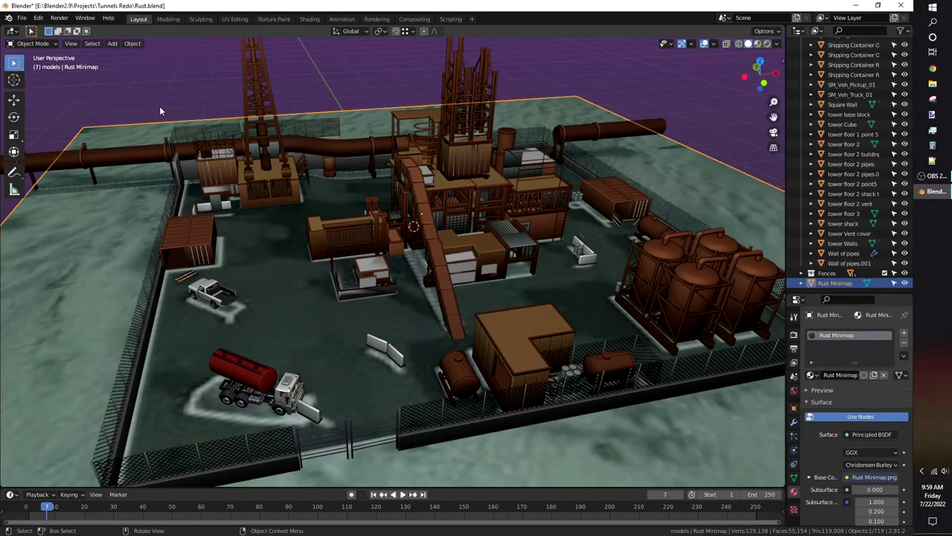
Step: Delete the Rust Minimap plane and choose COD Rust.fbx in the SudoName Assets folder as the scene's FBX export target
{"action": "key", "text": "Delete"}
{"action": "left_click", "coordinate": [22, 18]}
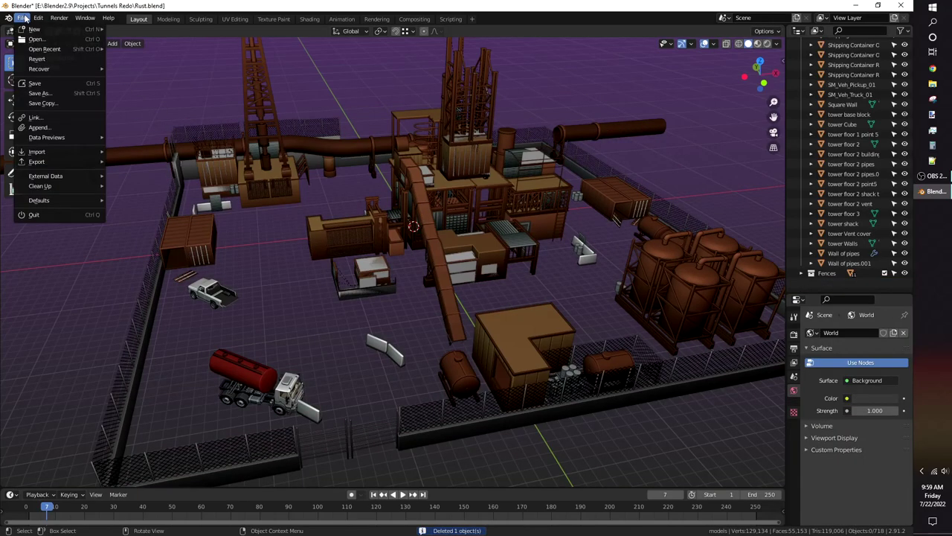
{"action": "mouse_move", "coordinate": [64, 164]}
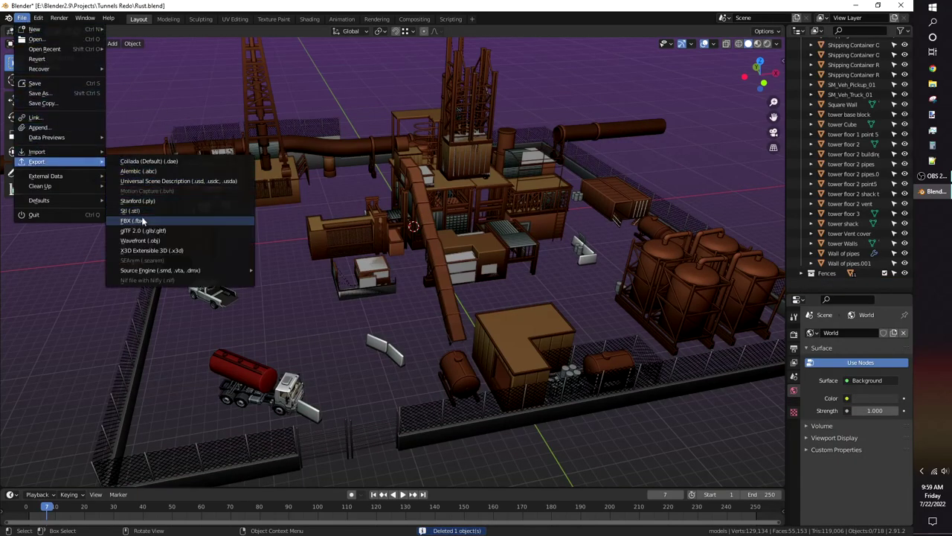
{"action": "left_click", "coordinate": [164, 221]}
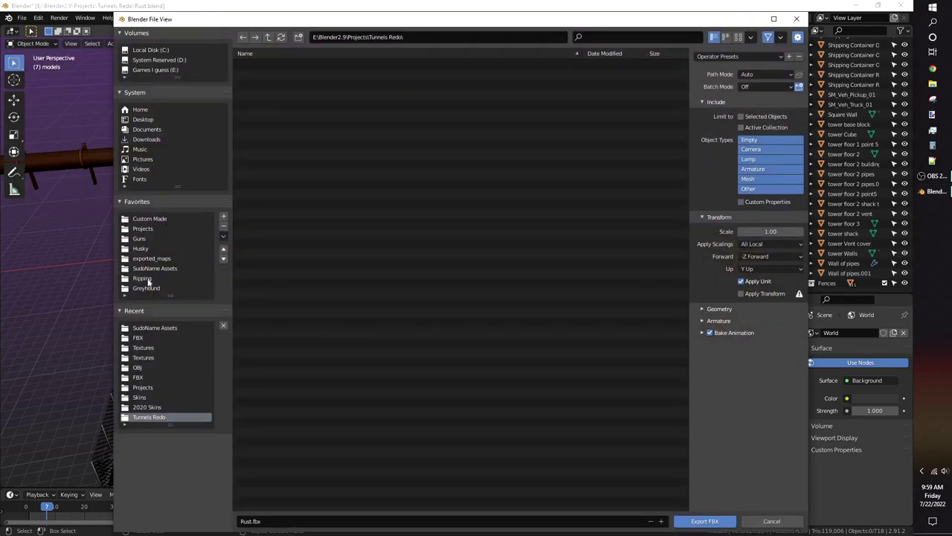
{"action": "left_click", "coordinate": [158, 329]}
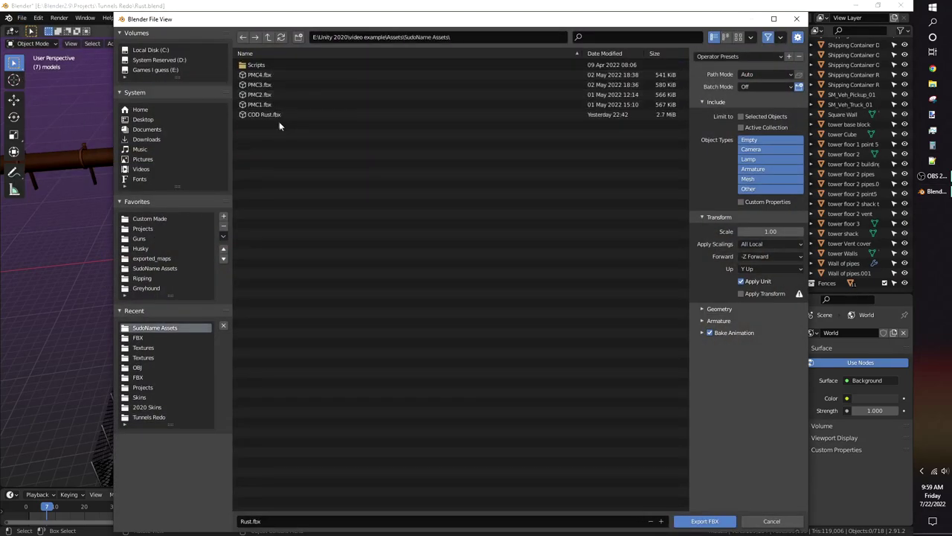
{"action": "left_click", "coordinate": [275, 117]}
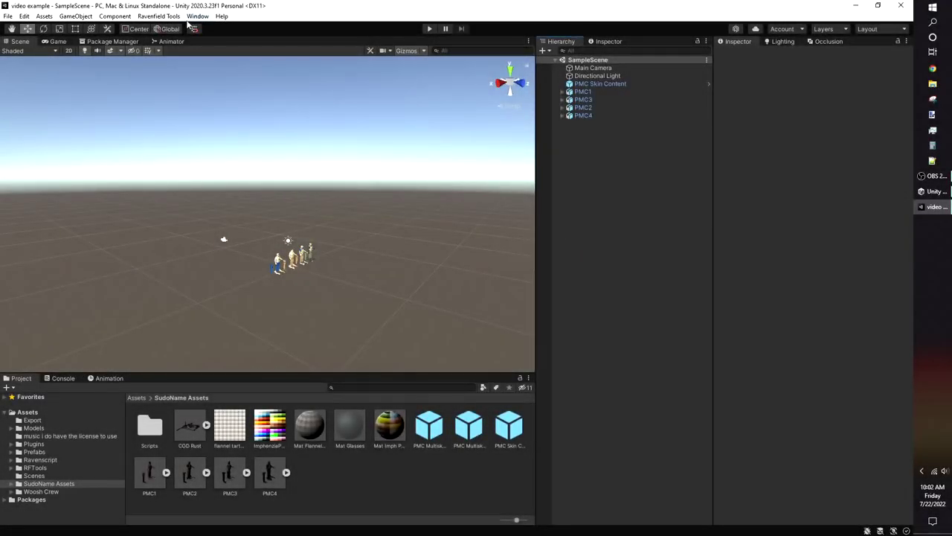
Step: Open the Package Manager's My Assets list and start importing the AllSky - 220+ Sky / Skybox Set package
{"action": "left_click", "coordinate": [195, 17]}
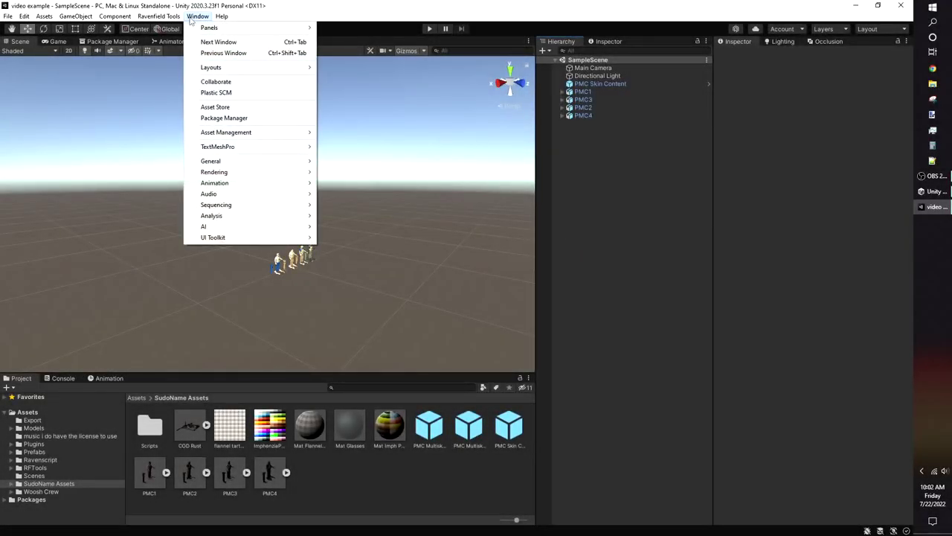
{"action": "left_click", "coordinate": [217, 119]}
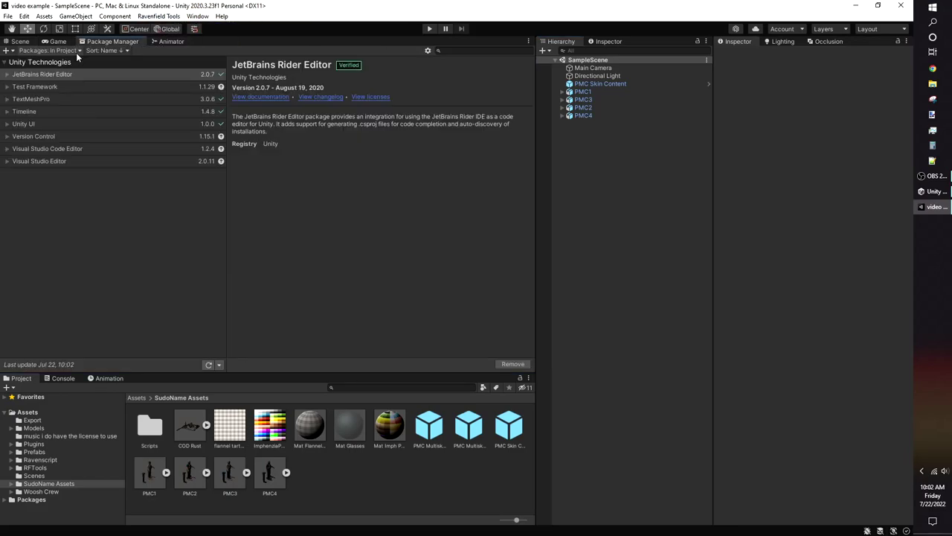
{"action": "left_click", "coordinate": [75, 50]}
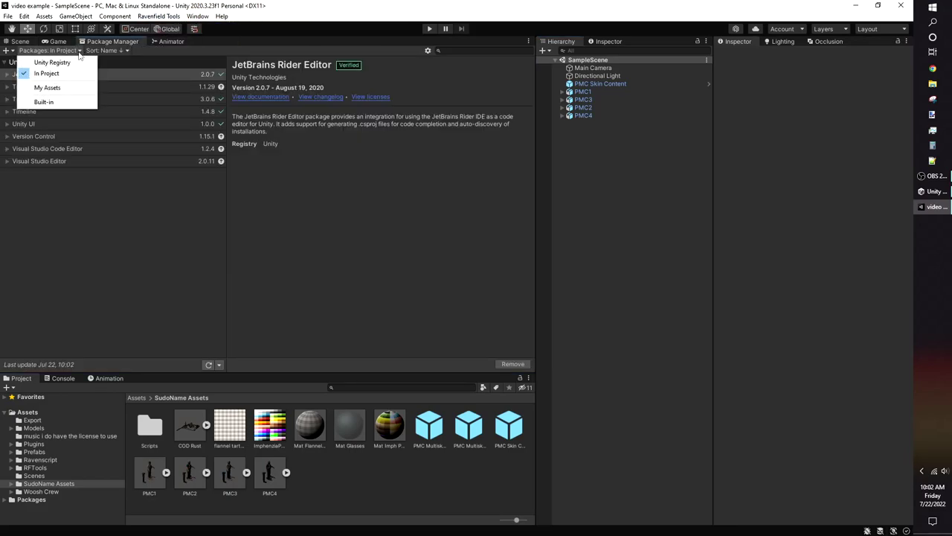
{"action": "left_click", "coordinate": [64, 88]}
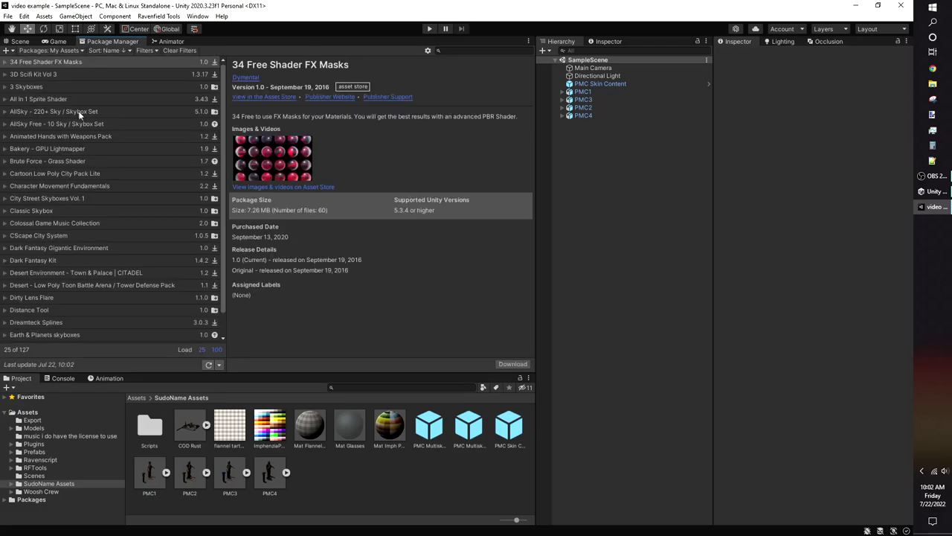
{"action": "left_click", "coordinate": [80, 112]}
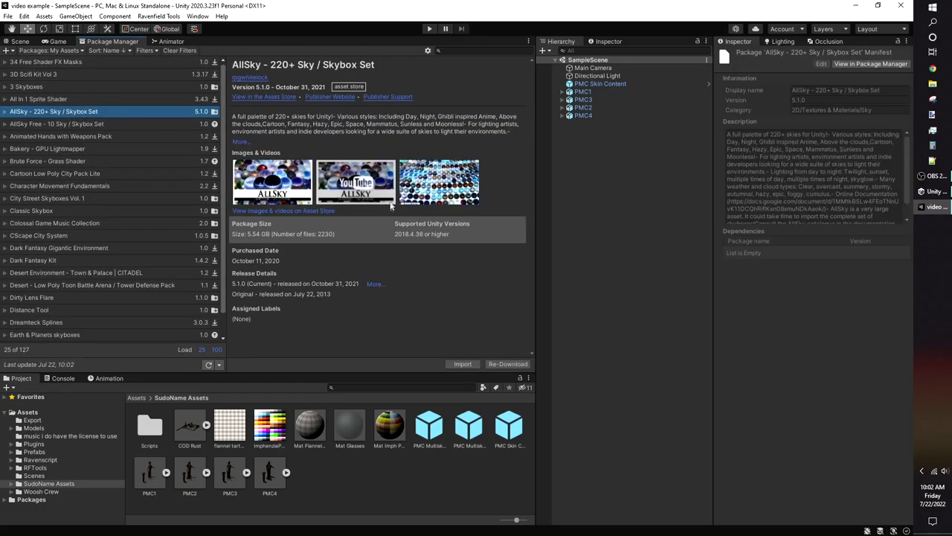
{"action": "left_click", "coordinate": [470, 364]}
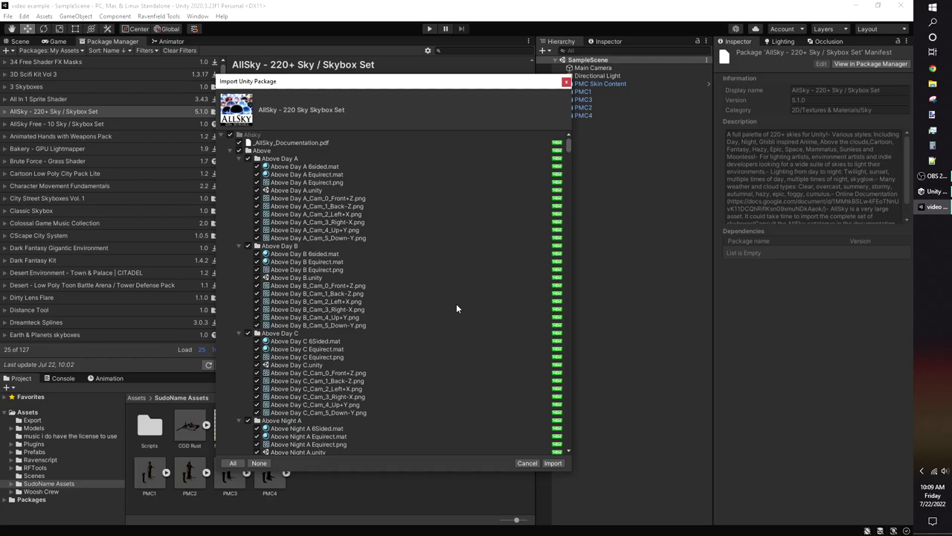
Step: Look through the AllSky package contents, collapse the Above and AllSkyDemoEnvironment folders, and import all files
{"action": "scroll", "coordinate": [456, 308], "scroll_direction": "down", "scroll_amount": 20}
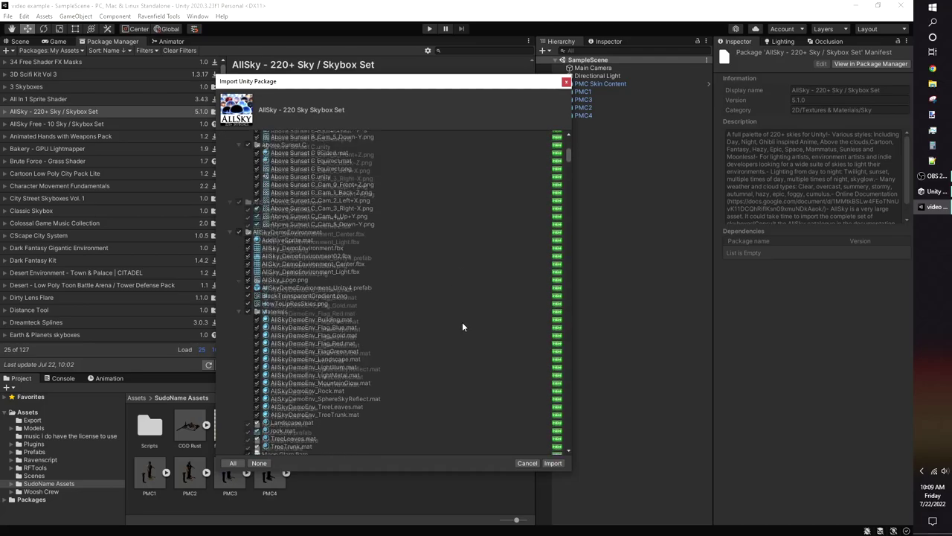
{"action": "scroll", "coordinate": [462, 324], "scroll_direction": "up", "scroll_amount": 20}
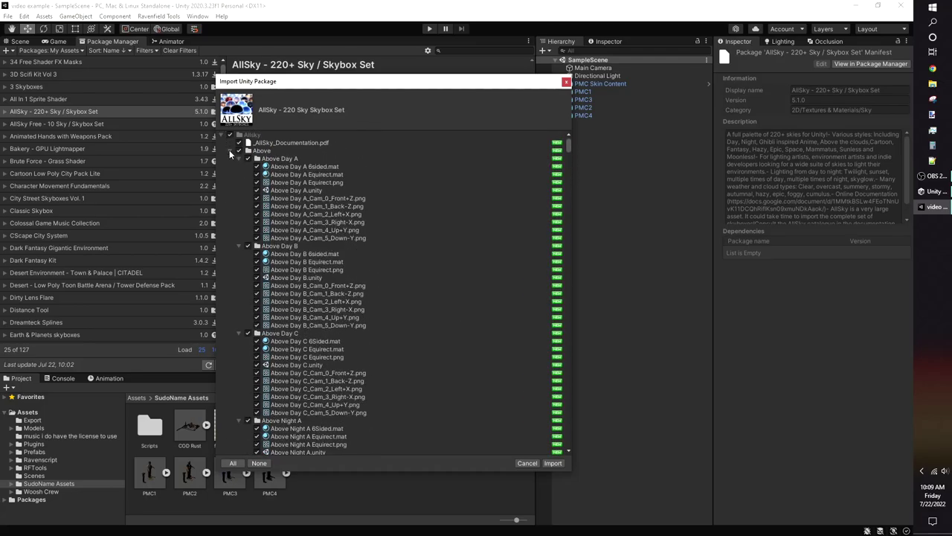
{"action": "left_click", "coordinate": [229, 150]}
{"action": "left_click", "coordinate": [231, 158]}
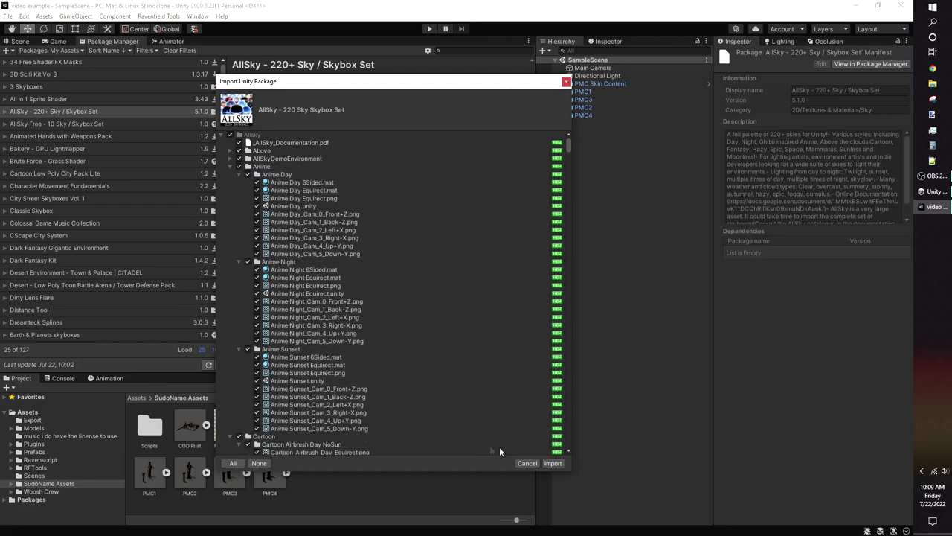
{"action": "left_click", "coordinate": [552, 463]}
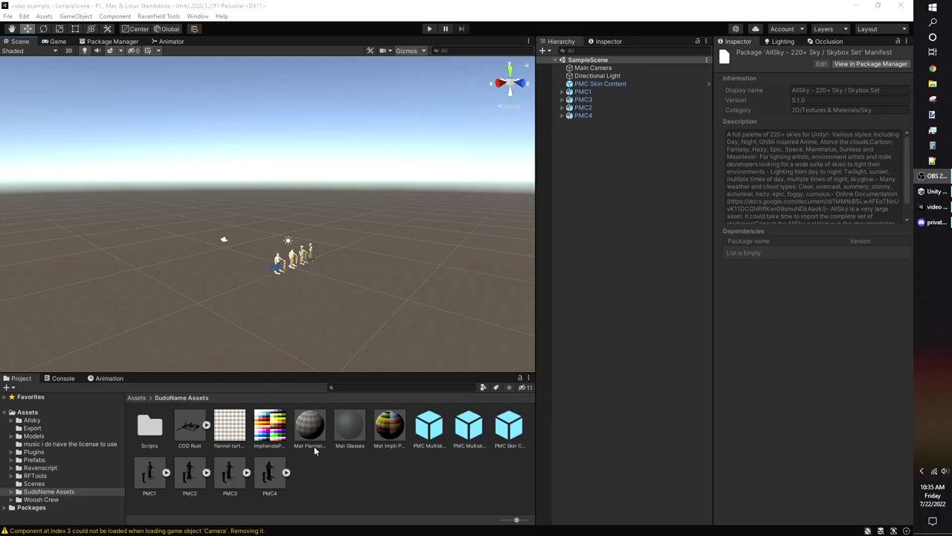
Step: Enable Read/Write in the COD Rust model's import settings and apply the change
{"action": "left_click", "coordinate": [192, 427]}
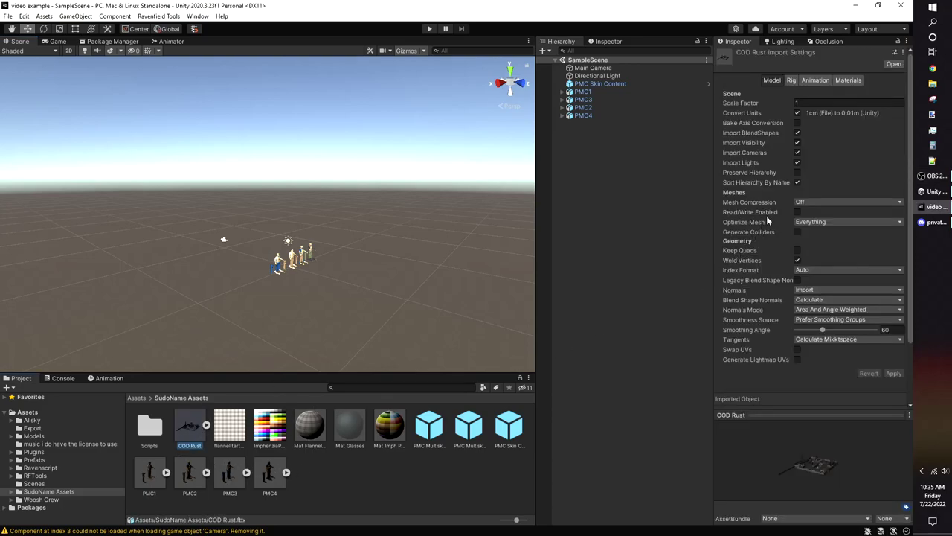
{"action": "left_click", "coordinate": [797, 212]}
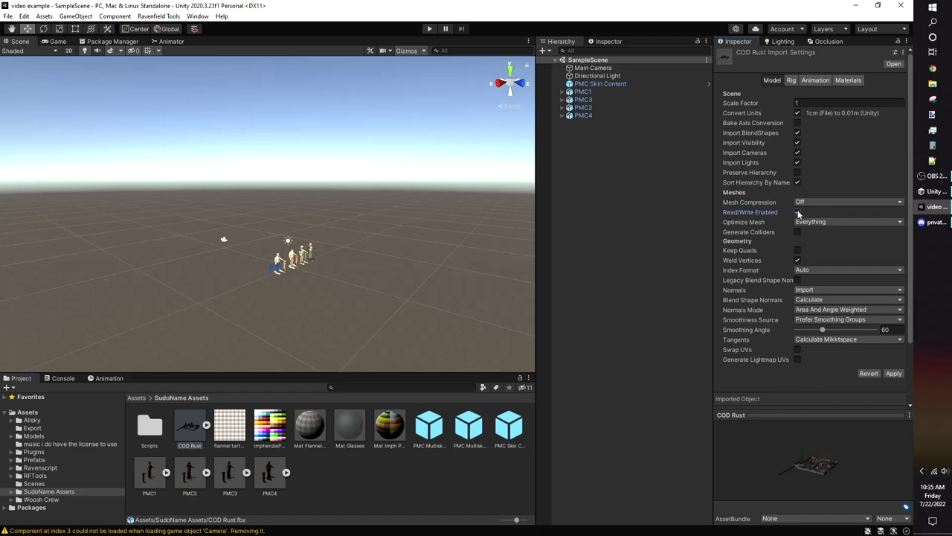
{"action": "left_click", "coordinate": [895, 374]}
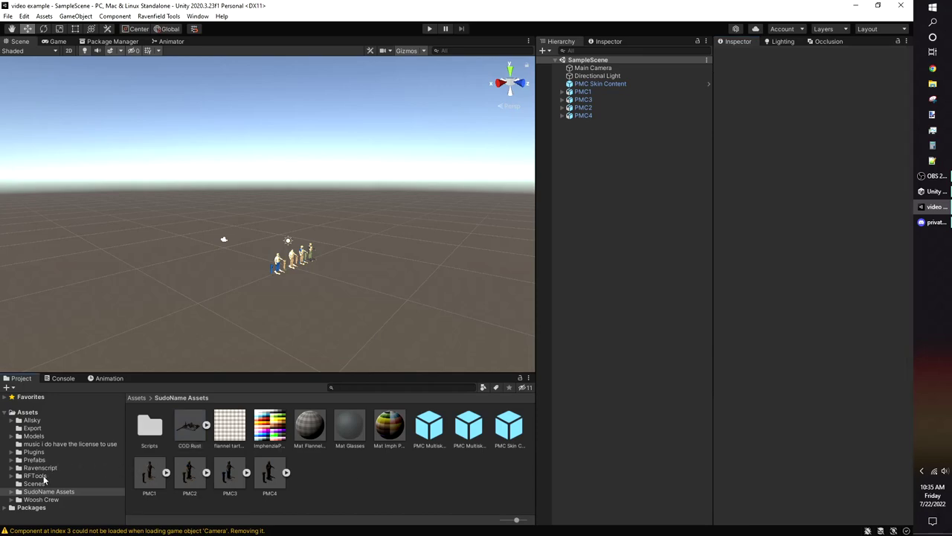
Step: Create a new scene named COD_Rust in the Scenes folder and open it
{"action": "left_click", "coordinate": [35, 484]}
{"action": "right_click", "coordinate": [276, 442]}
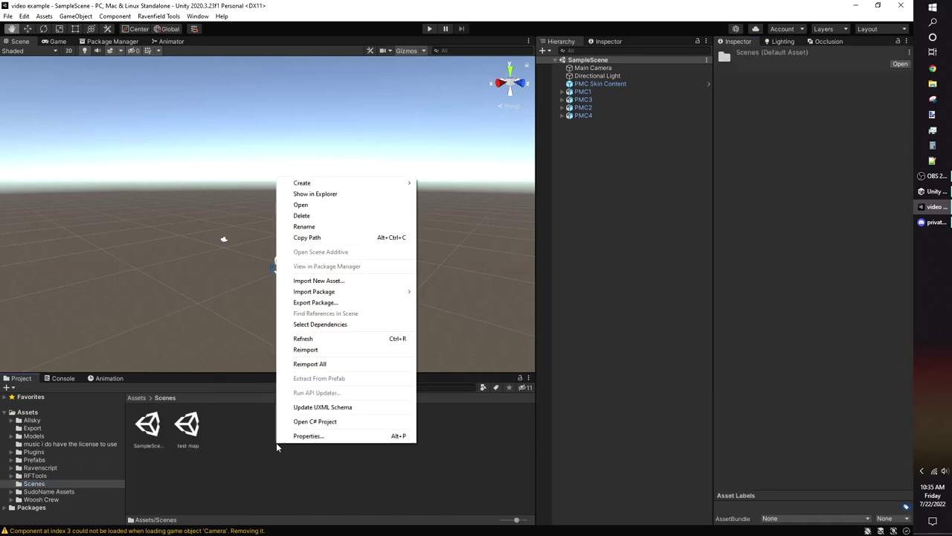
{"action": "mouse_move", "coordinate": [401, 183]}
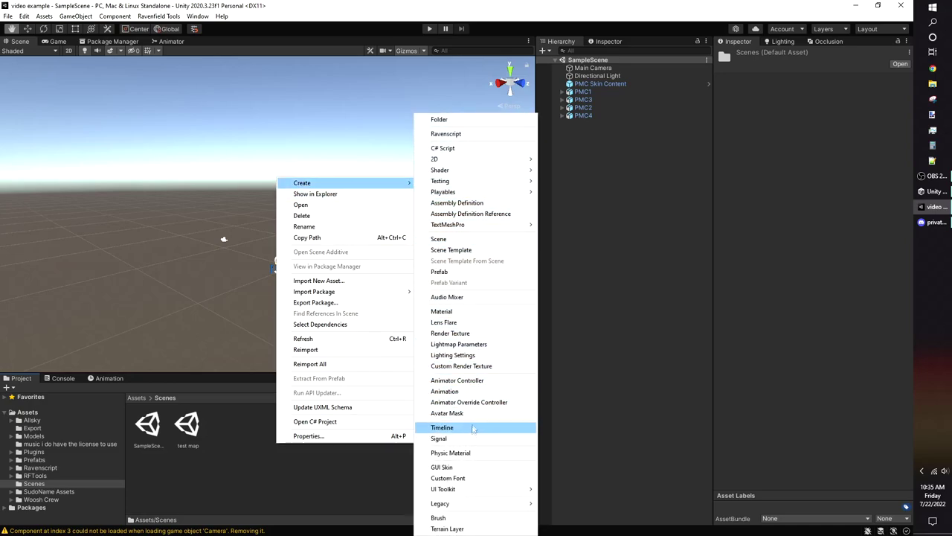
{"action": "left_click", "coordinate": [457, 241]}
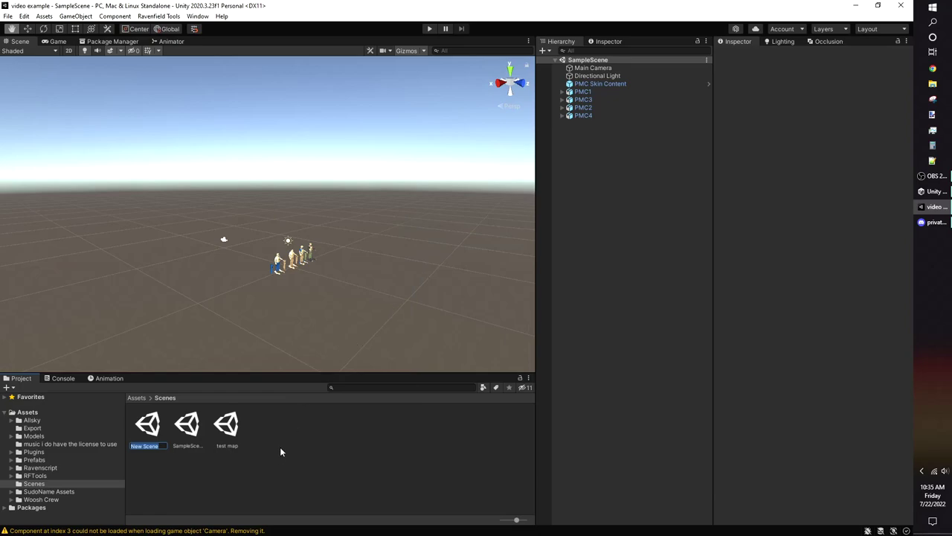
{"action": "type", "text": "COD_Rust"}
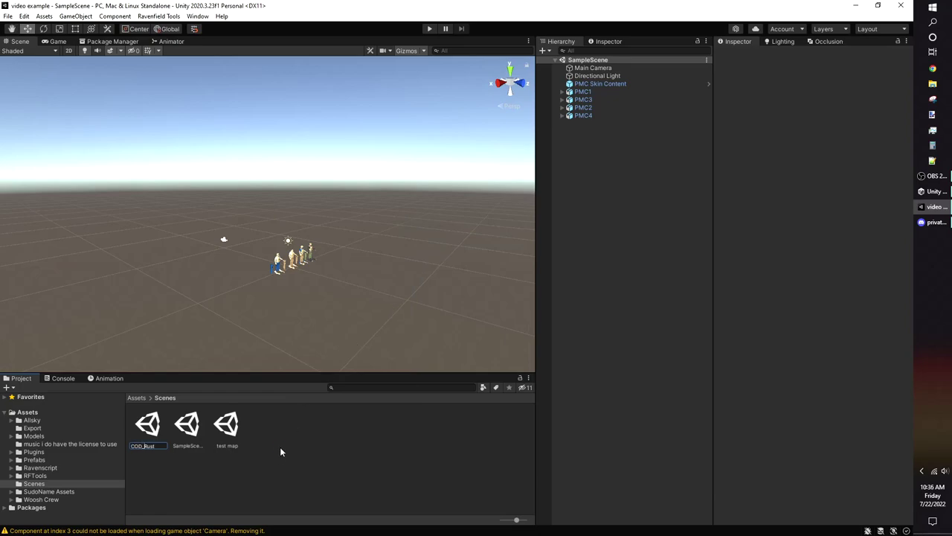
{"action": "key", "text": "Return"}
{"action": "double_click", "coordinate": [154, 427]}
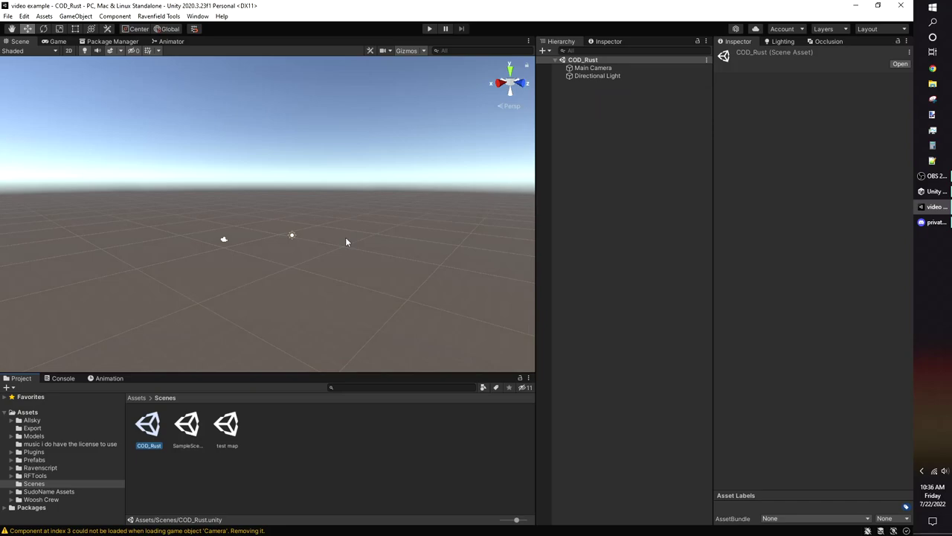
Step: Create an empty game object in the COD_Rust scene and name it Must Haves
{"action": "left_click", "coordinate": [592, 69]}
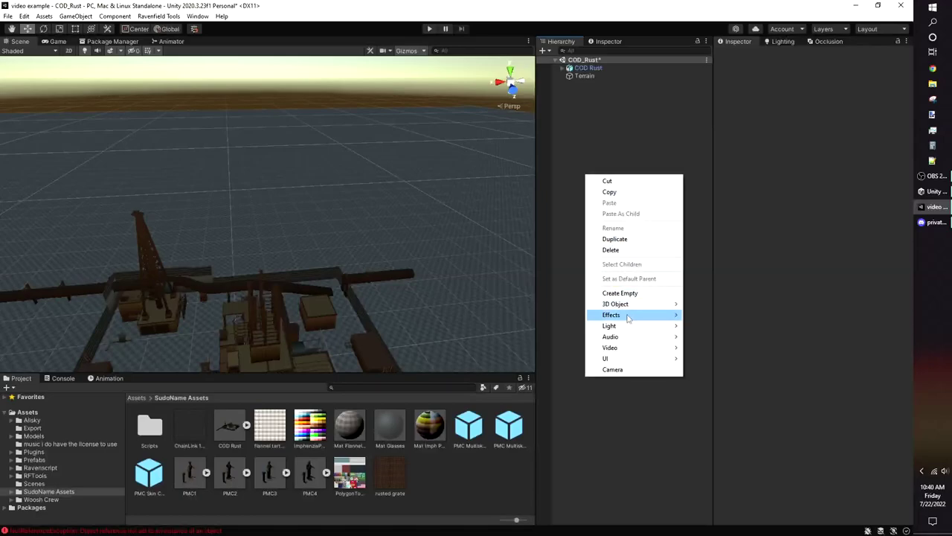
{"action": "left_click", "coordinate": [629, 294]}
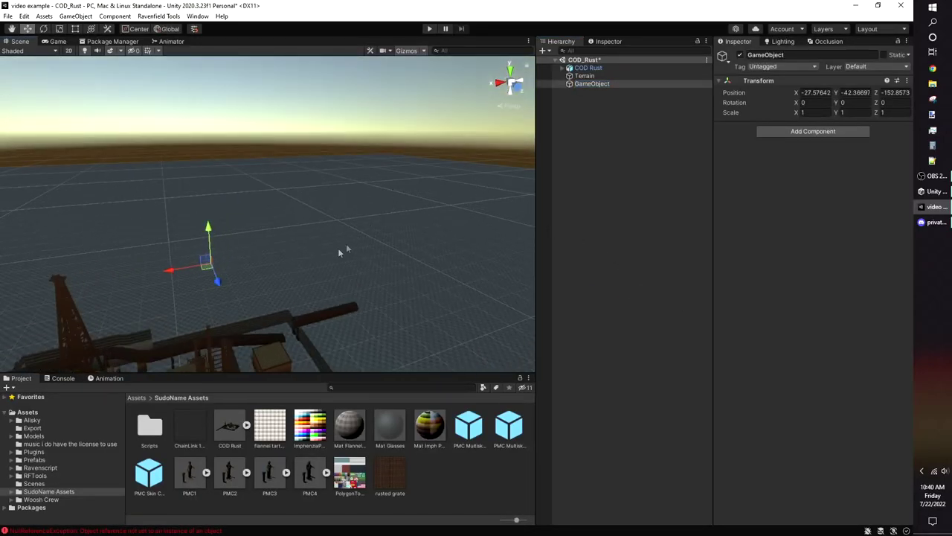
{"action": "left_click", "coordinate": [590, 83]}
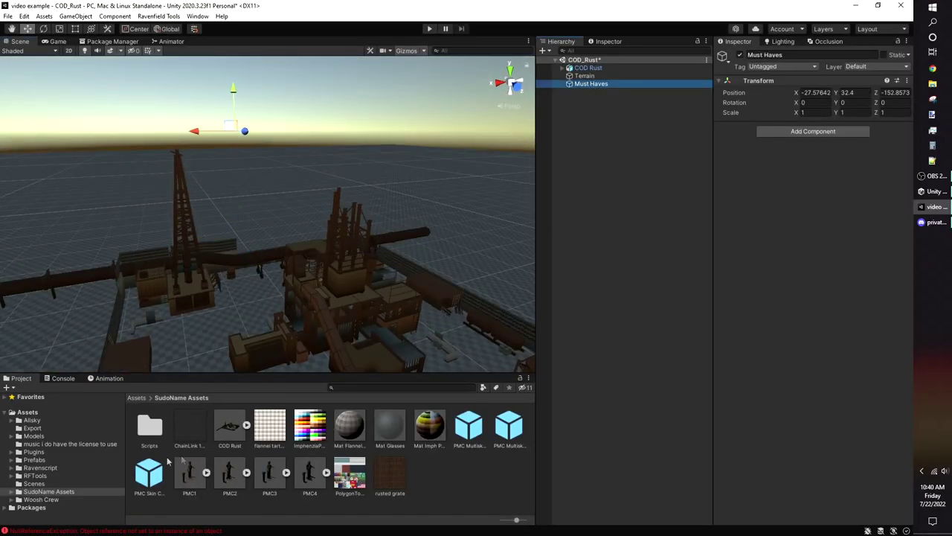
Step: Open the Must Haves prefab folder under RFTools > Prefabs > Map Elements
{"action": "left_click", "coordinate": [34, 475]}
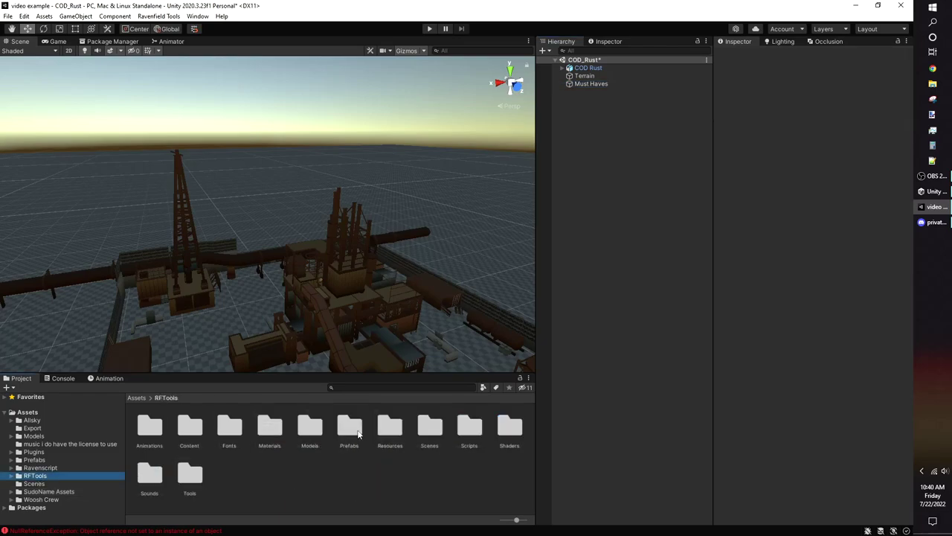
{"action": "double_click", "coordinate": [358, 435]}
{"action": "double_click", "coordinate": [188, 425]}
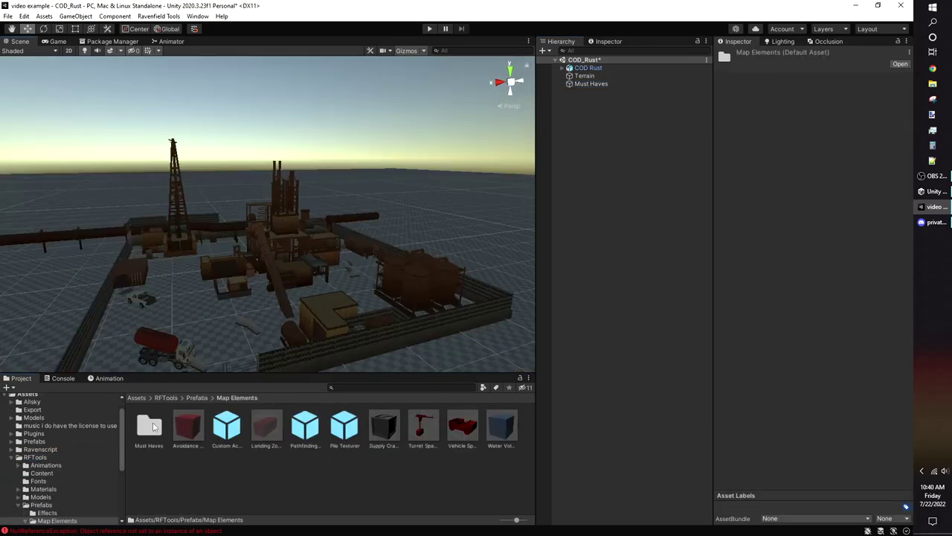
{"action": "double_click", "coordinate": [151, 425]}
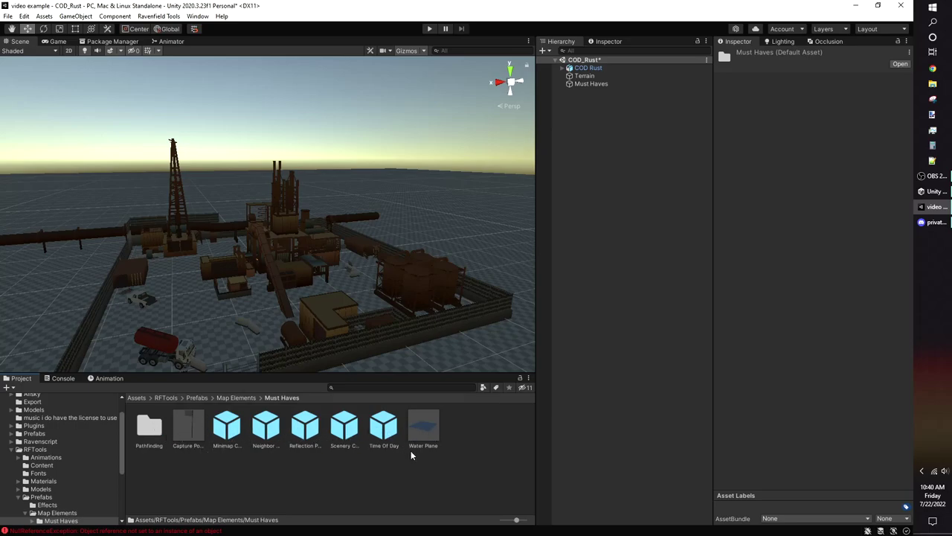
Step: Add the Water Plane prefab to the scene, try parenting it to Must Haves, and return it to the top level
{"action": "left_click_drag", "start_coordinate": [428, 432], "coordinate": [559, 282]}
{"action": "left_click_drag", "start_coordinate": [614, 153], "coordinate": [594, 84]}
{"action": "left_click", "coordinate": [601, 119]}
{"action": "left_click", "coordinate": [595, 92]}
{"action": "left_click", "coordinate": [588, 99]}
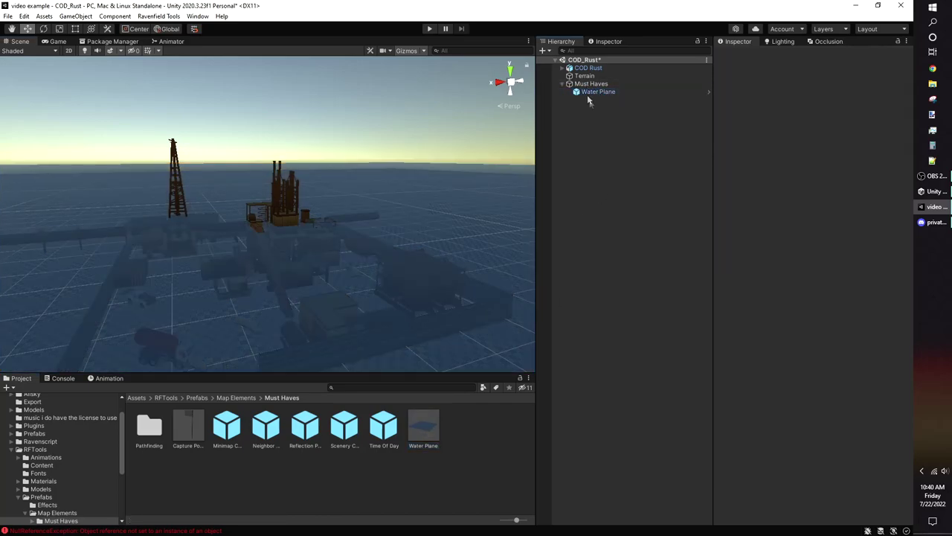
{"action": "left_click_drag", "start_coordinate": [584, 93], "coordinate": [569, 81]}
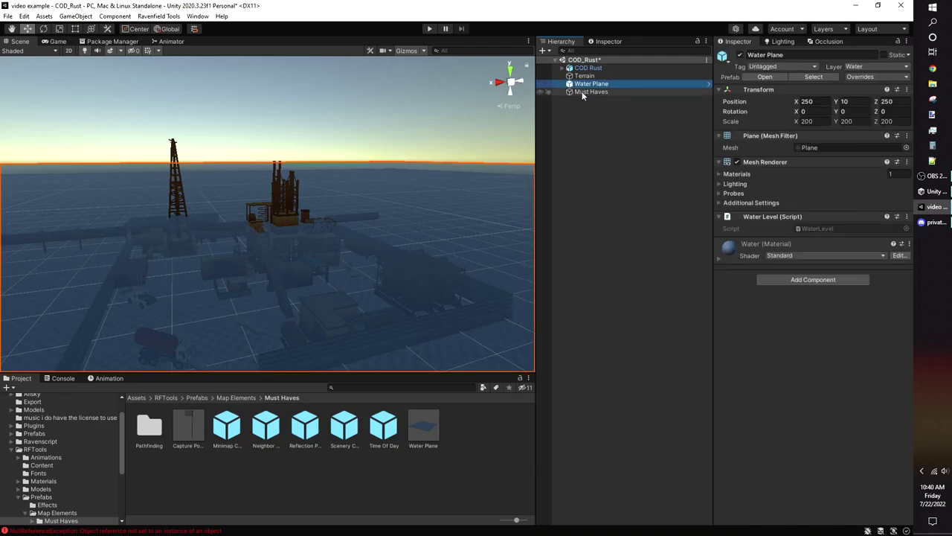
Step: Set the Water Plane's Y position to 0 first, and lower it to -20 beneath the Rust map
{"action": "left_click", "coordinate": [848, 101]}
{"action": "type", "text": "0"}
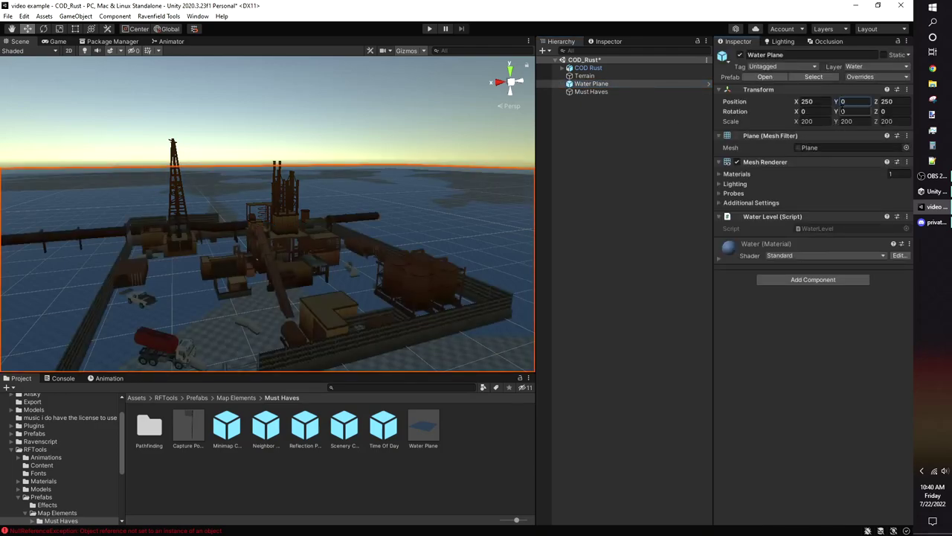
{"action": "type", "text": "-20"}
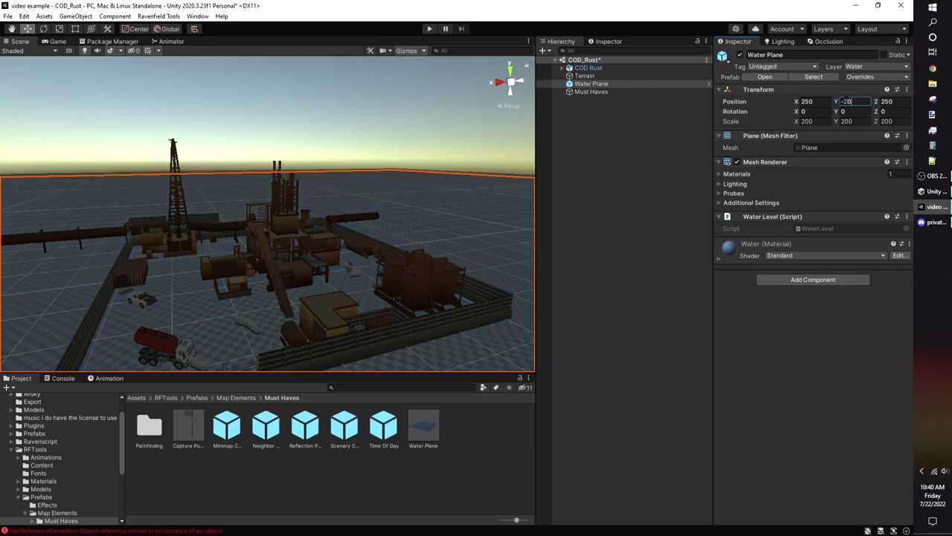
Step: Check the Water Plane's extent around the Rust map, set its X scale to 25, and change its Z scale
{"action": "right_click_drag", "start_coordinate": [273, 273], "coordinate": [301, 237]}
{"action": "scroll", "coordinate": [291, 306], "scroll_direction": "down", "scroll_amount": 8}
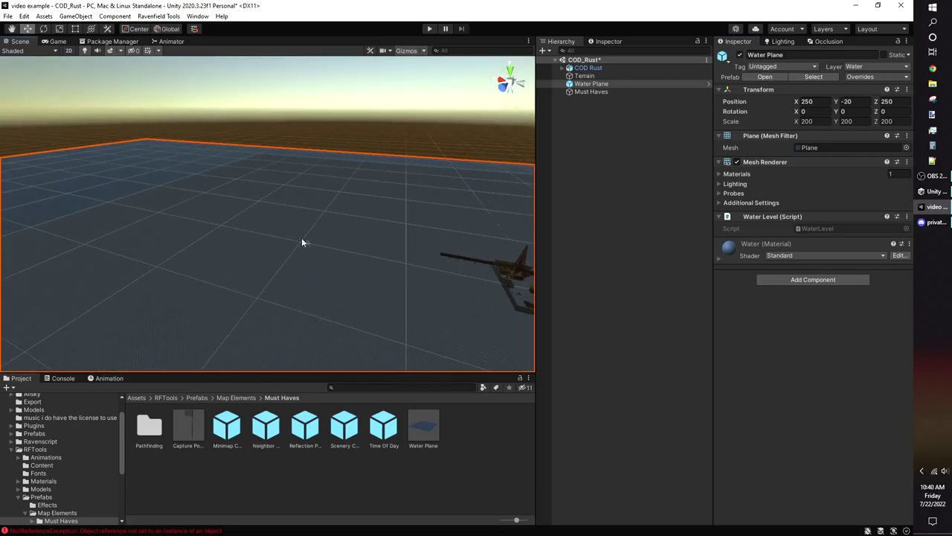
{"action": "middle_click_drag", "start_coordinate": [301, 238], "coordinate": [170, 202]}
{"action": "scroll", "coordinate": [244, 226], "scroll_direction": "up", "scroll_amount": 8}
{"action": "right_click_drag", "start_coordinate": [244, 226], "coordinate": [321, 223]}
{"action": "scroll", "coordinate": [320, 223], "scroll_direction": "down", "scroll_amount": 2}
{"action": "middle_click_drag", "start_coordinate": [196, 199], "coordinate": [332, 230]}
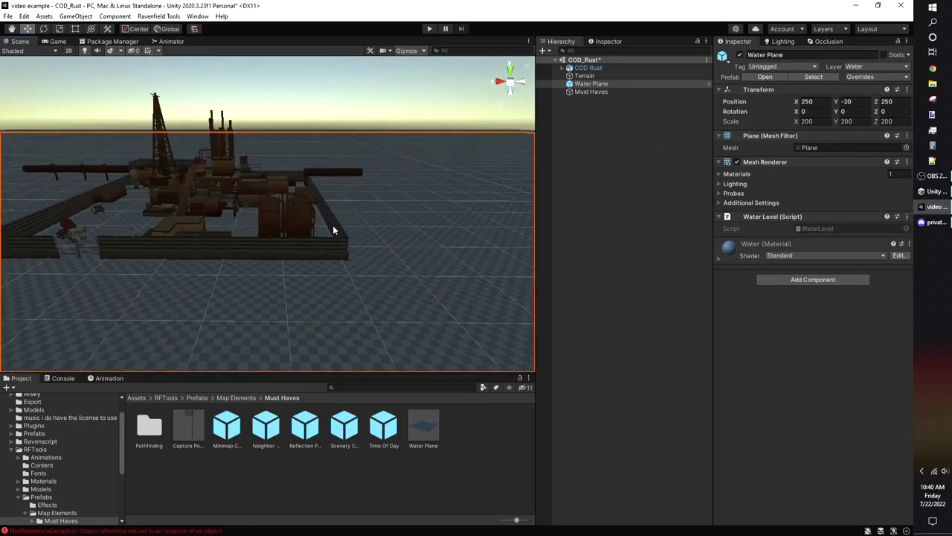
{"action": "left_click", "coordinate": [816, 121]}
{"action": "type", "text": "25"}
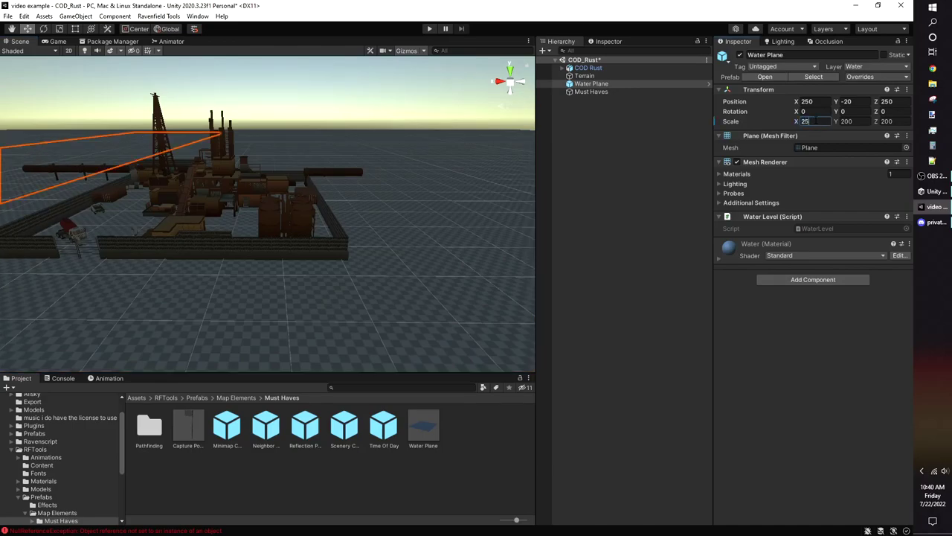
{"action": "key", "text": "Tab"}
{"action": "key", "text": "Tab"}
{"action": "type", "text": "2"}
{"action": "middle_click_drag", "start_coordinate": [340, 248], "coordinate": [340, 208]}
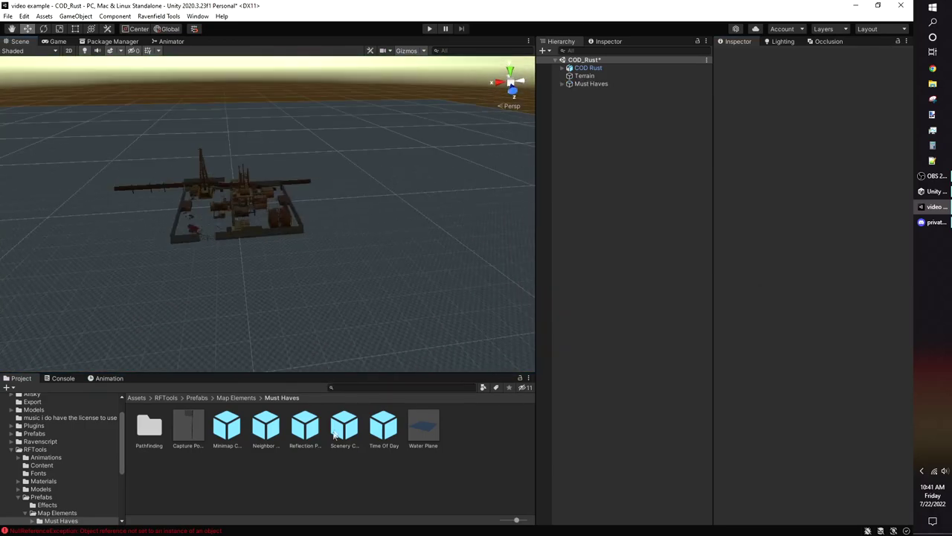
Step: Add the Scenery Camera prefab to the scene and move it in among the Rust map's structures
{"action": "left_click_drag", "start_coordinate": [334, 434], "coordinate": [580, 121]}
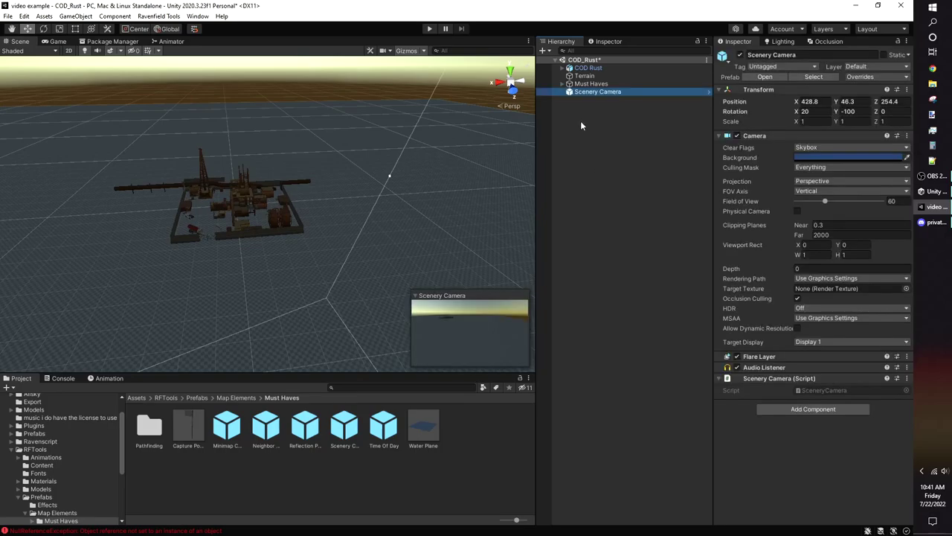
{"action": "key", "text": "f"}
{"action": "right_click_drag", "start_coordinate": [389, 238], "coordinate": [241, 238]}
{"action": "left_click_drag", "start_coordinate": [134, 181], "coordinate": [425, 227]}
{"action": "key", "text": "f"}
{"action": "right_click_drag", "start_coordinate": [366, 227], "coordinate": [356, 177]}
{"action": "left_click_drag", "start_coordinate": [178, 309], "coordinate": [299, 204]}
Step: Rotate the Scenery Camera to aim it at the Rust map's structures
{"action": "key", "text": "e"}
{"action": "left_click_drag", "start_coordinate": [797, 111], "coordinate": [366, 192]}
{"action": "key", "text": "w"}
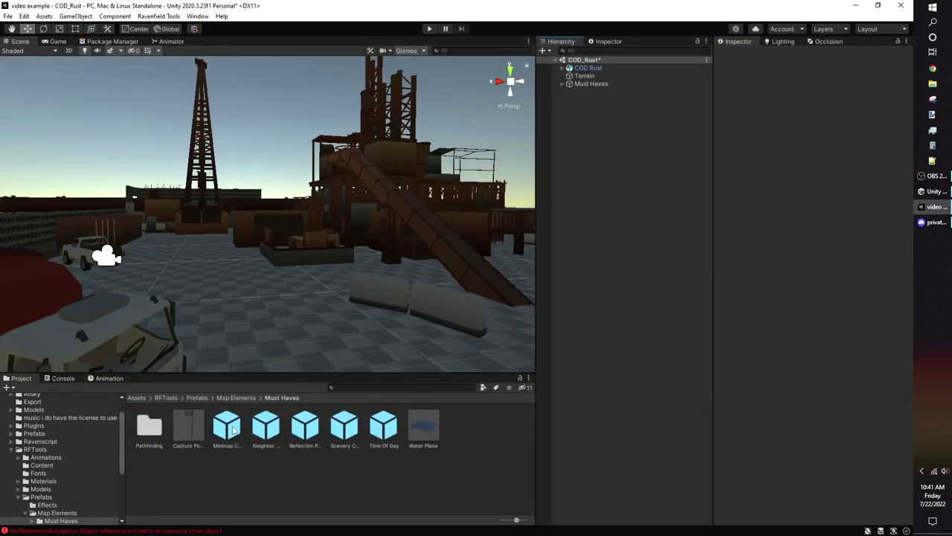
Step: Add the Minimap Camera prefab to the scene and frame it in the scene view
{"action": "left_click_drag", "start_coordinate": [227, 425], "coordinate": [596, 189]}
{"action": "key", "text": "f"}
{"action": "left_click", "coordinate": [567, 125]}
{"action": "double_click", "coordinate": [599, 93]}
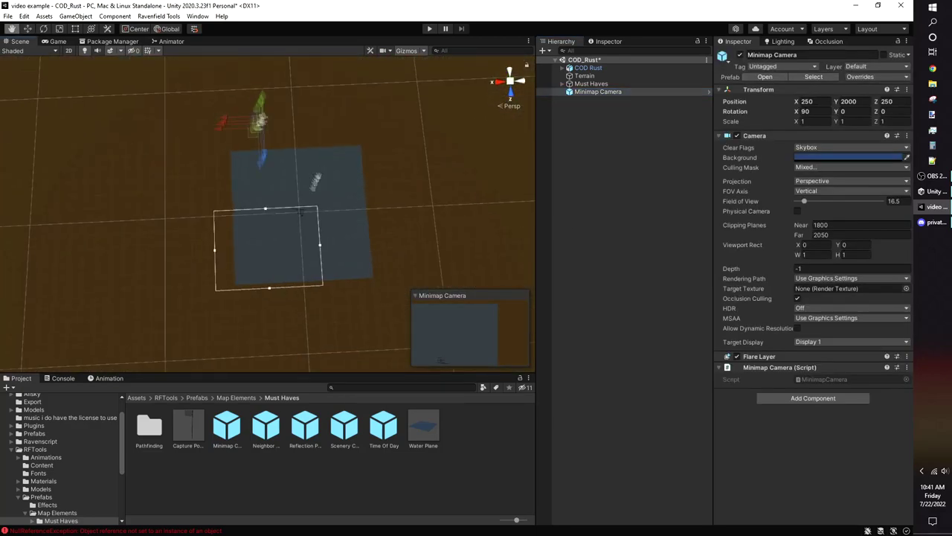
Step: Move the Minimap Camera over the Rust map, with its position at X -8.15 and Z 39.2
{"action": "left_click_drag", "start_coordinate": [264, 135], "coordinate": [277, 128]}
{"action": "left_click_drag", "start_coordinate": [797, 103], "coordinate": [473, 251]}
{"action": "left_click_drag", "start_coordinate": [878, 102], "coordinate": [671, 136]}
{"action": "right_click_drag", "start_coordinate": [283, 286], "coordinate": [389, 233]}
{"action": "right_click_drag", "start_coordinate": [289, 201], "coordinate": [419, 228]}
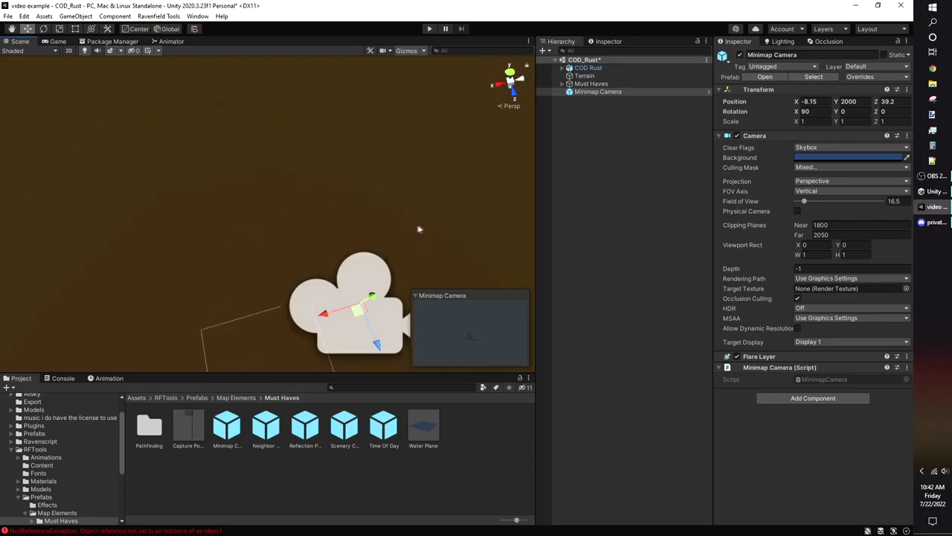
Step: Set the Minimap Camera's field of view to 4 so the Rust map fills its preview
{"action": "middle_click_drag", "start_coordinate": [419, 228], "coordinate": [407, 139]}
{"action": "left_click_drag", "start_coordinate": [805, 202], "coordinate": [799, 202]}
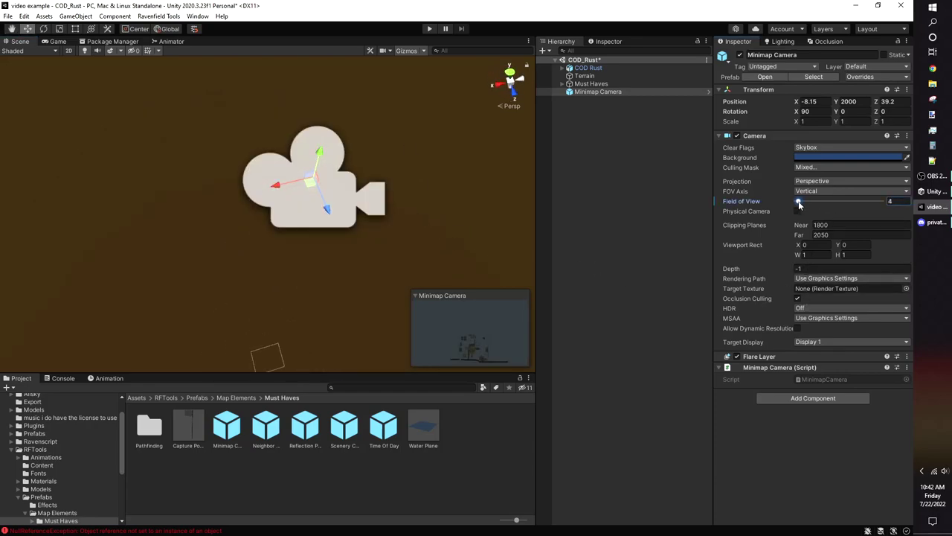
{"action": "left_click", "coordinate": [889, 201]}
{"action": "type", "text": "4"}
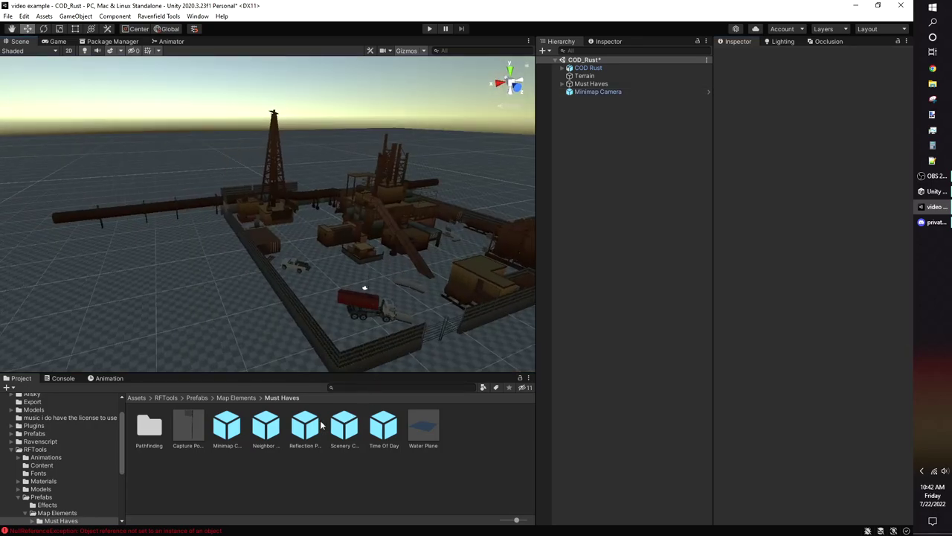
Step: Add the Reflection Prober prefab to the scene and set its X and Z positions to 0
{"action": "left_click_drag", "start_coordinate": [310, 433], "coordinate": [633, 151]}
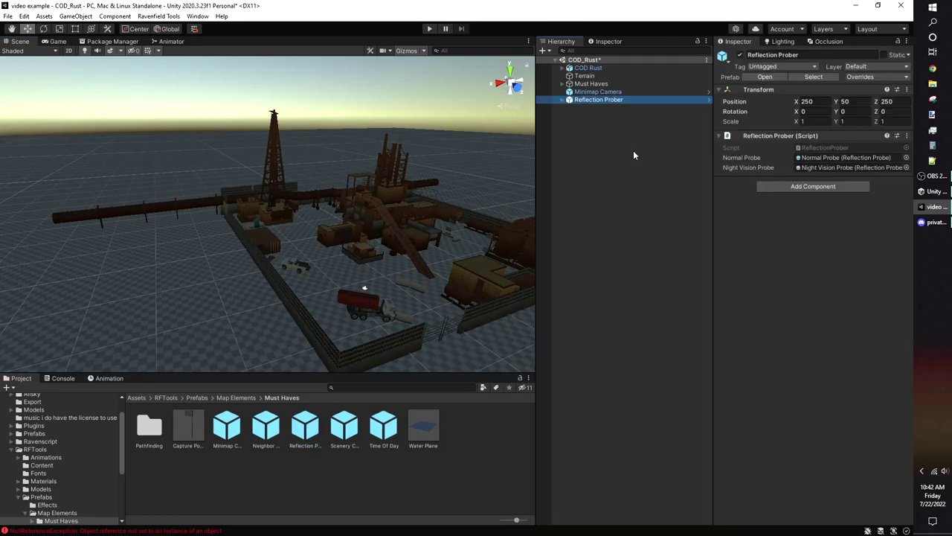
{"action": "key", "text": "f"}
{"action": "left_click", "coordinate": [820, 102]}
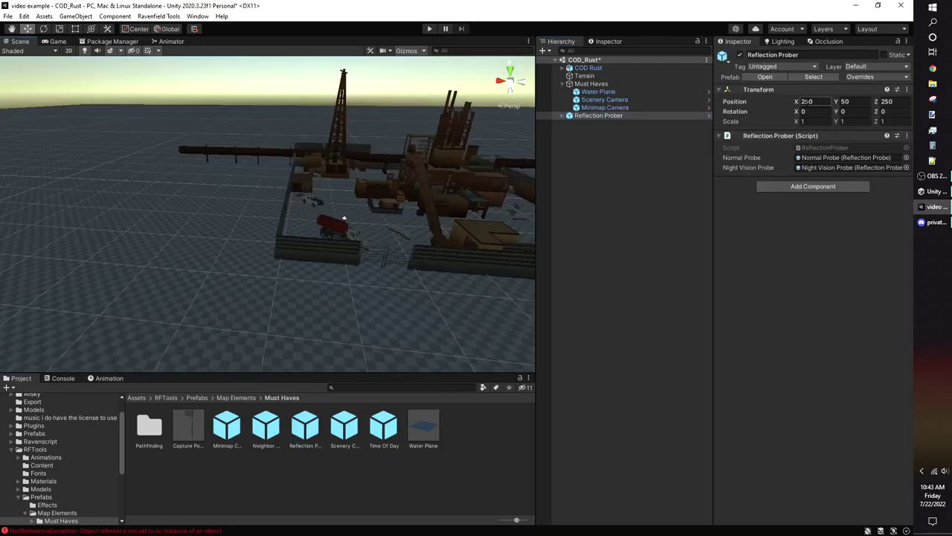
{"action": "type", "text": "0"}
{"action": "key", "text": "Tab"}
{"action": "key", "text": "Tab"}
{"action": "type", "text": "0"}
Step: Find the Reflection Prober above the Rust map and lower it closer to the structures
{"action": "right_click_drag", "start_coordinate": [396, 254], "coordinate": [580, 121]}
{"action": "key", "text": "f"}
{"action": "left_click", "coordinate": [588, 68]}
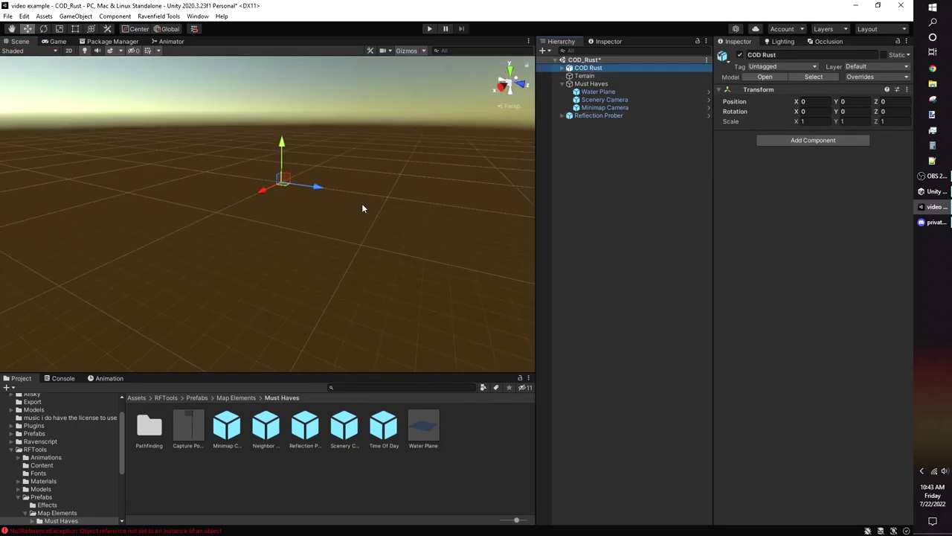
{"action": "key", "text": "f"}
{"action": "left_click", "coordinate": [614, 117]}
{"action": "right_click_drag", "start_coordinate": [372, 199], "coordinate": [328, 175]}
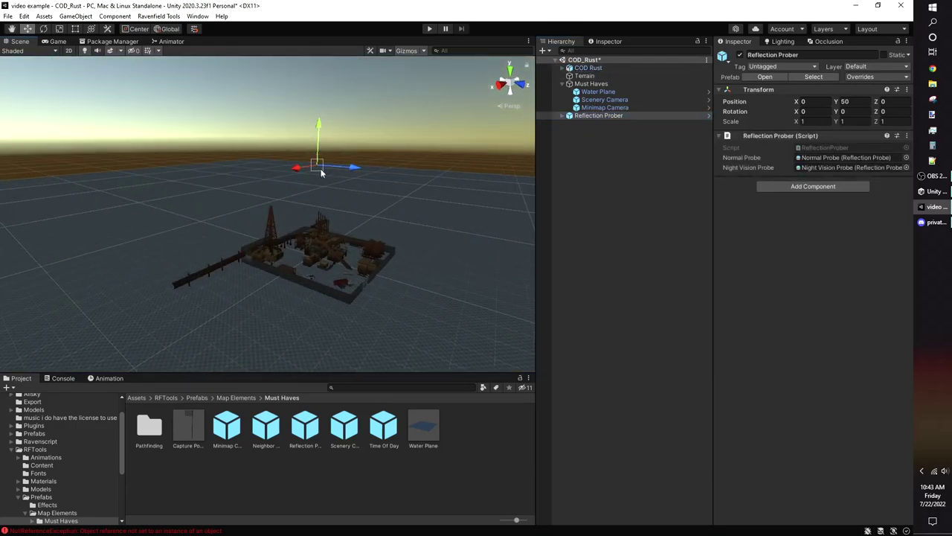
{"action": "left_click_drag", "start_coordinate": [323, 171], "coordinate": [327, 215]}
{"action": "right_click_drag", "start_coordinate": [326, 215], "coordinate": [374, 237]}
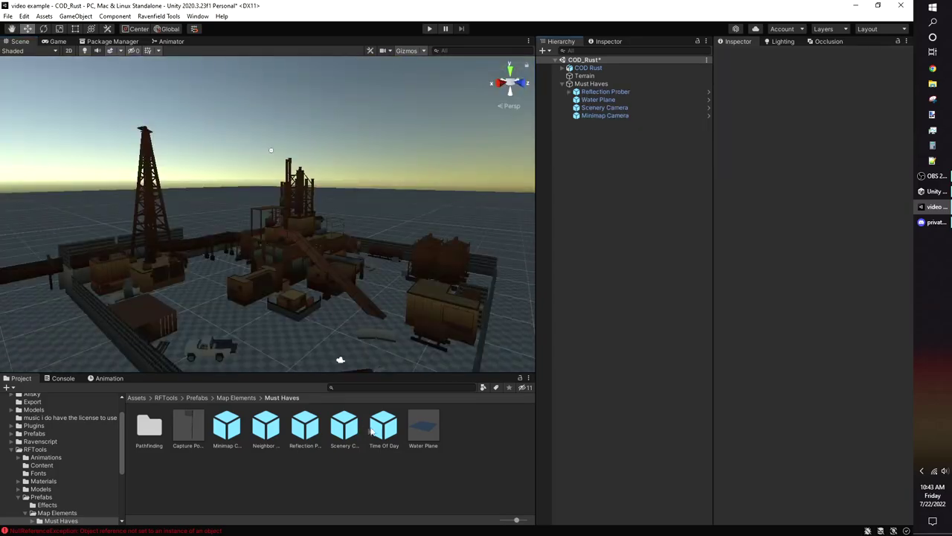
Step: Add the Time Of Day prefab to the scene and open its Day ambient sound settings
{"action": "left_click_drag", "start_coordinate": [384, 428], "coordinate": [671, 166]}
{"action": "mouse_move", "coordinate": [395, 211]}
{"action": "right_mouse_down"}
{"action": "mouse_move", "coordinate": [372, 192]}
{"action": "mouse_move", "coordinate": [402, 196]}
{"action": "right_mouse_up"}
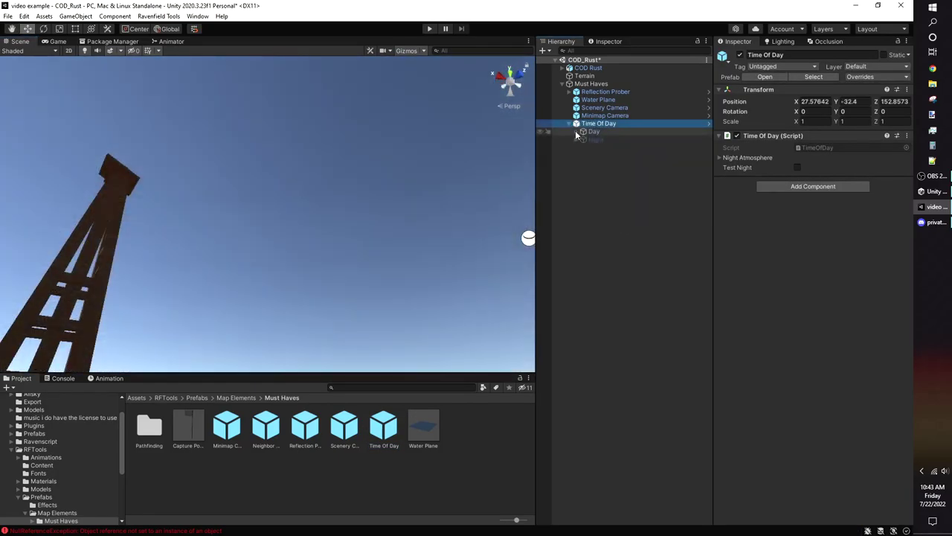
{"action": "left_click", "coordinate": [576, 131]}
{"action": "left_click", "coordinate": [596, 148]}
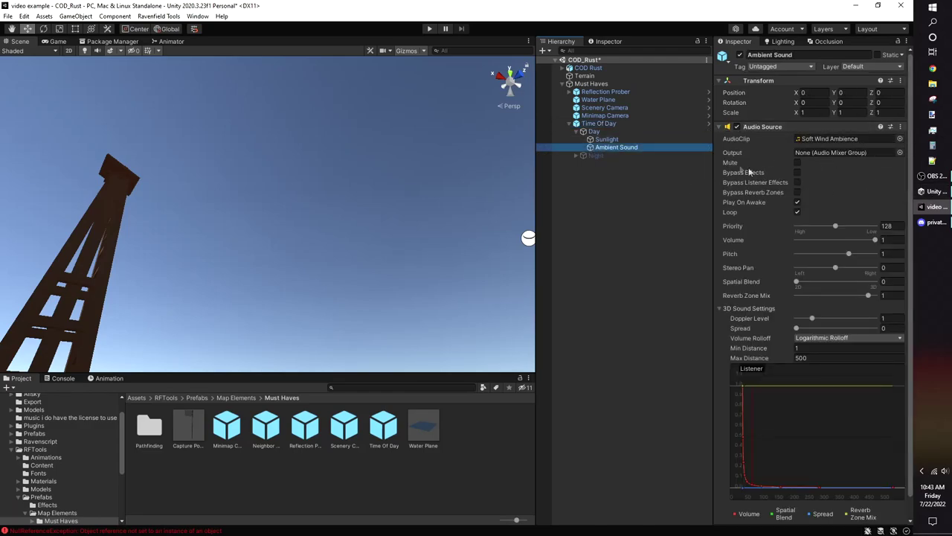
Step: Change the Day sunlight's Y rotation to light the Rust map from a different direction
{"action": "left_click", "coordinate": [644, 140]}
{"action": "key", "text": "f"}
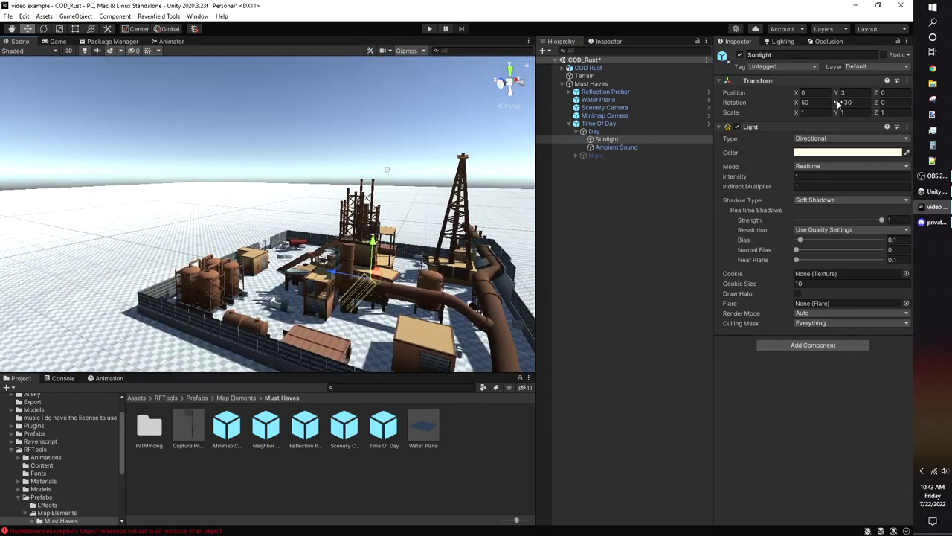
{"action": "left_click_drag", "start_coordinate": [836, 103], "coordinate": [257, 186]}
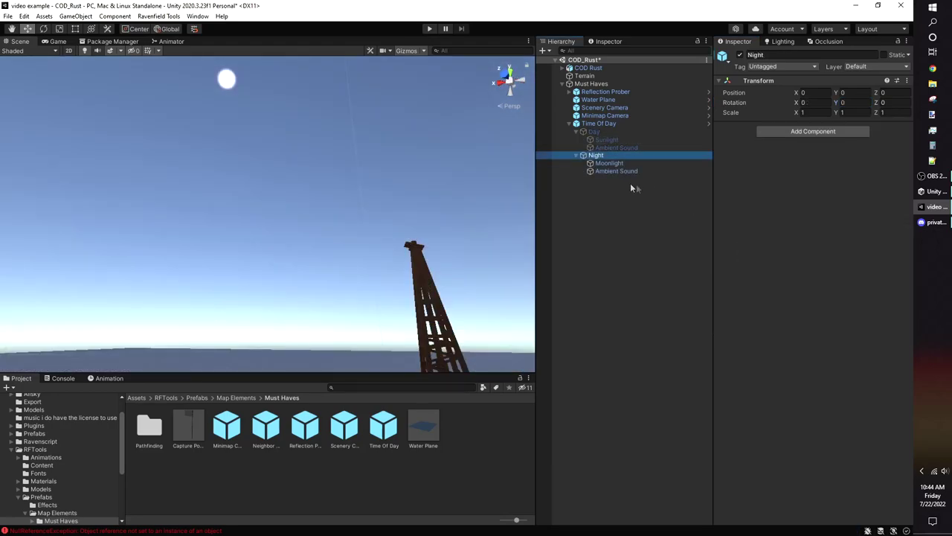
Step: Examine the Night ambient sound, the Time Of Day night atmosphere settings and the Moonlight
{"action": "left_click", "coordinate": [616, 171]}
{"action": "left_click_drag", "start_coordinate": [616, 171], "coordinate": [605, 125]}
{"action": "left_click", "coordinate": [604, 124]}
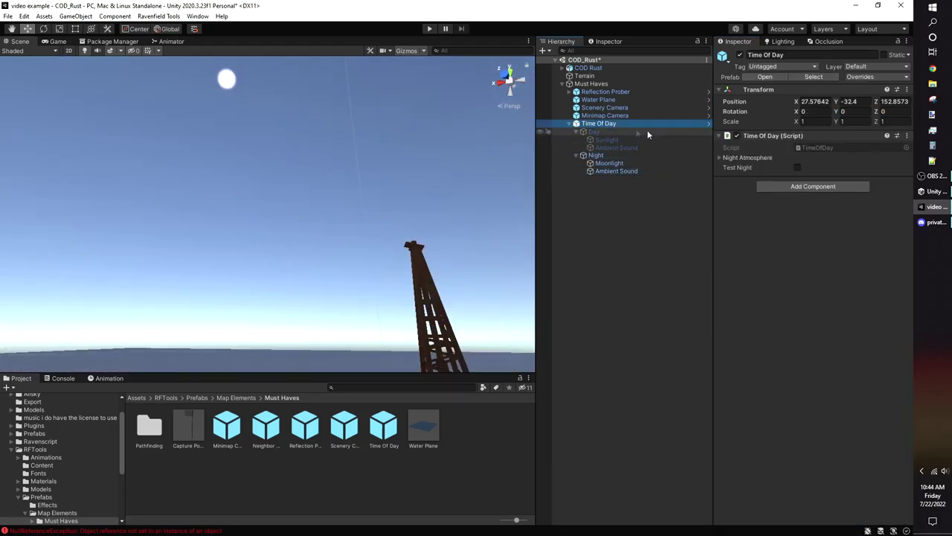
{"action": "left_click", "coordinate": [722, 159]}
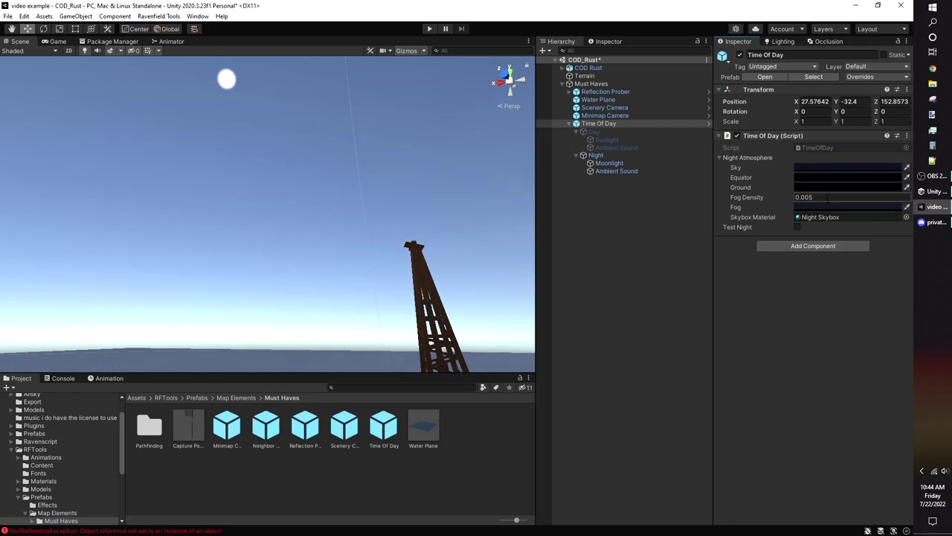
{"action": "left_click", "coordinate": [632, 156]}
{"action": "left_click", "coordinate": [632, 163]}
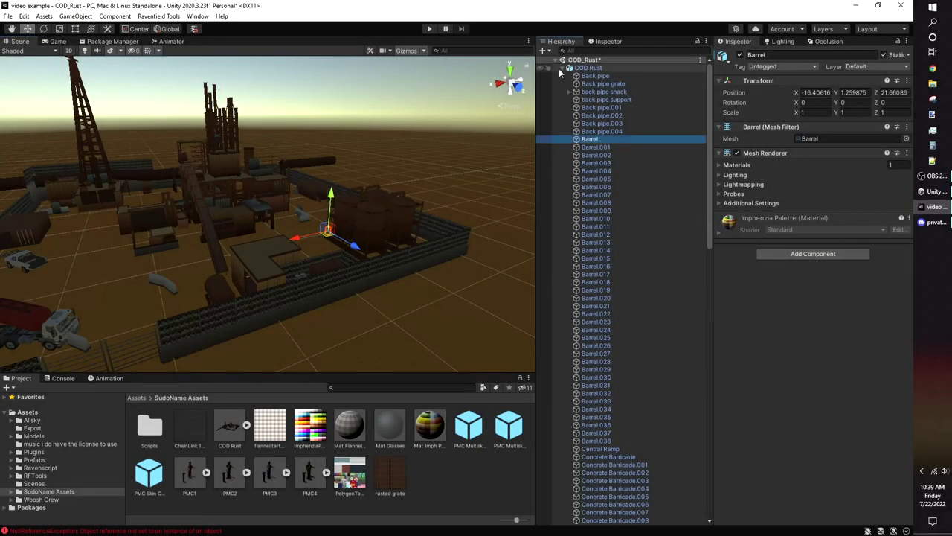
Step: Collapse the COD Rust model's object list and add a Terrain object to the scene
{"action": "left_click", "coordinate": [561, 68]}
{"action": "right_click", "coordinate": [587, 112]}
{"action": "mouse_move", "coordinate": [640, 239]}
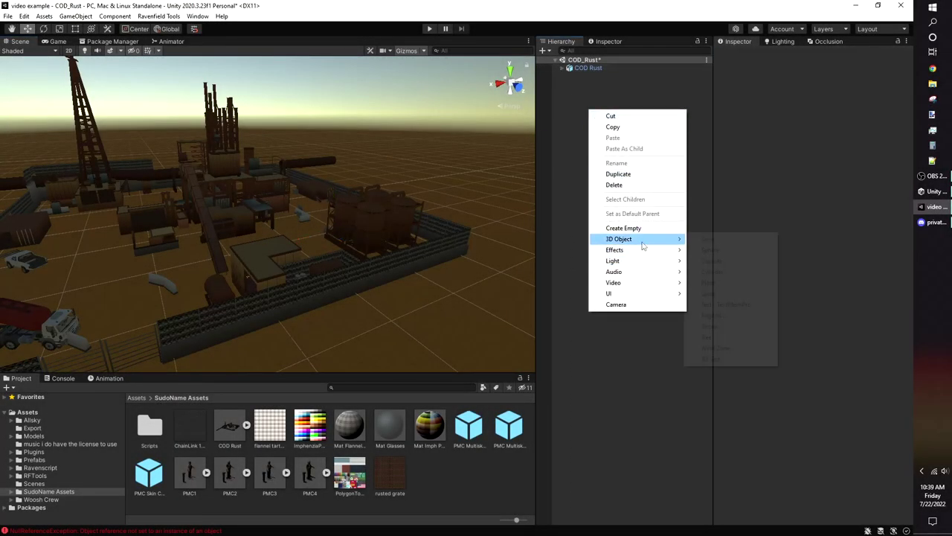
{"action": "left_click", "coordinate": [711, 325]}
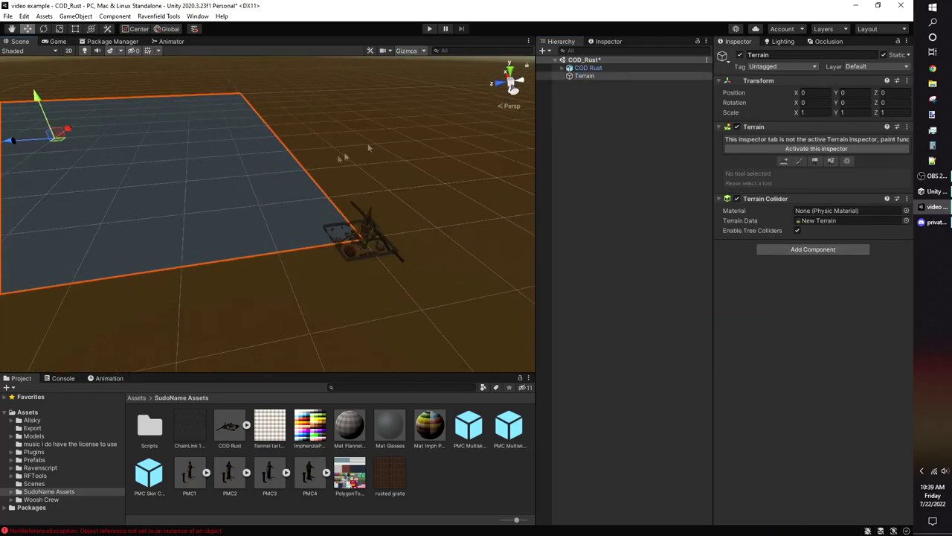
Step: Move the Terrain so that the Rust map sits near its centre
{"action": "left_click", "coordinate": [587, 68]}
{"action": "right_click_drag", "start_coordinate": [433, 139], "coordinate": [359, 101]}
{"action": "left_click", "coordinate": [249, 168]}
{"action": "left_click_drag", "start_coordinate": [218, 151], "coordinate": [548, 325]}
Step: Examine up close how the terrain surface meets the Rust map's ground objects and walls
{"action": "middle_click_drag", "start_coordinate": [506, 289], "coordinate": [302, 206]}
{"action": "scroll", "coordinate": [287, 195], "scroll_direction": "up", "scroll_amount": 8}
{"action": "right_click_drag", "start_coordinate": [286, 194], "coordinate": [424, 188]}
{"action": "middle_click_drag", "start_coordinate": [238, 275], "coordinate": [364, 196]}
{"action": "scroll", "coordinate": [340, 166], "scroll_direction": "down", "scroll_amount": 6}
{"action": "scroll", "coordinate": [359, 195], "scroll_direction": "up", "scroll_amount": 7}
{"action": "scroll", "coordinate": [280, 151], "scroll_direction": "down", "scroll_amount": 2}
{"action": "middle_click_drag", "start_coordinate": [280, 152], "coordinate": [286, 150]}
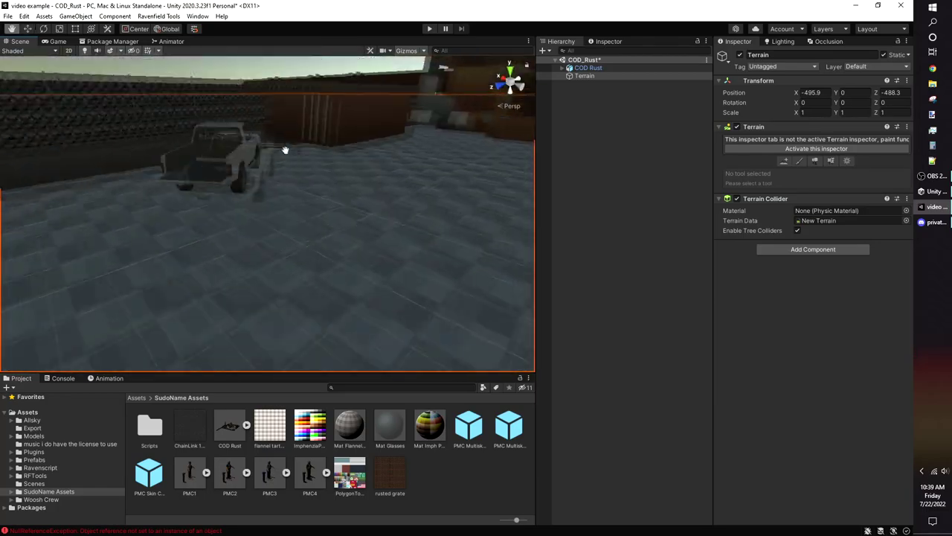
{"action": "right_click_drag", "start_coordinate": [285, 151], "coordinate": [293, 149]}
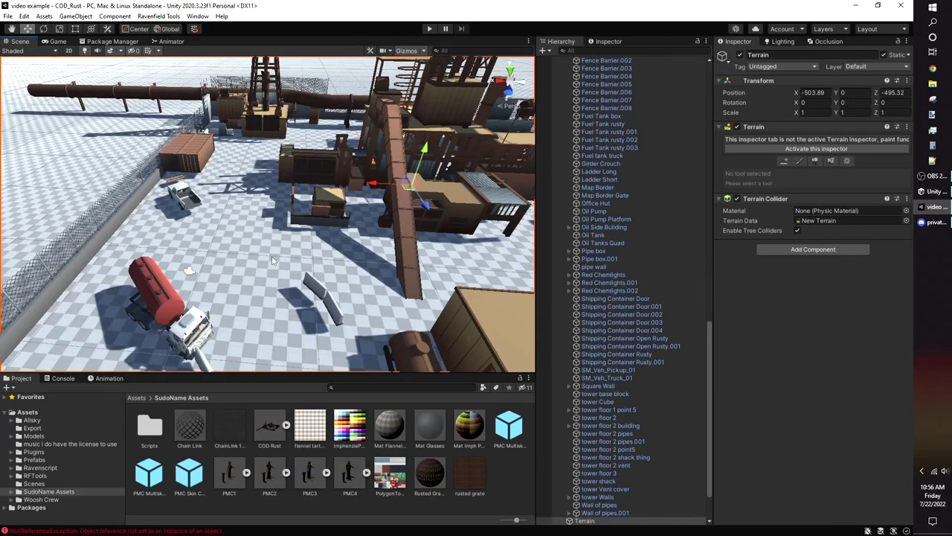
Step: Locate the New Terrain data asset, move it into the Scenes folder and rename it Cod_Rust terrain
{"action": "scroll", "coordinate": [272, 260], "scroll_direction": "down", "scroll_amount": 3}
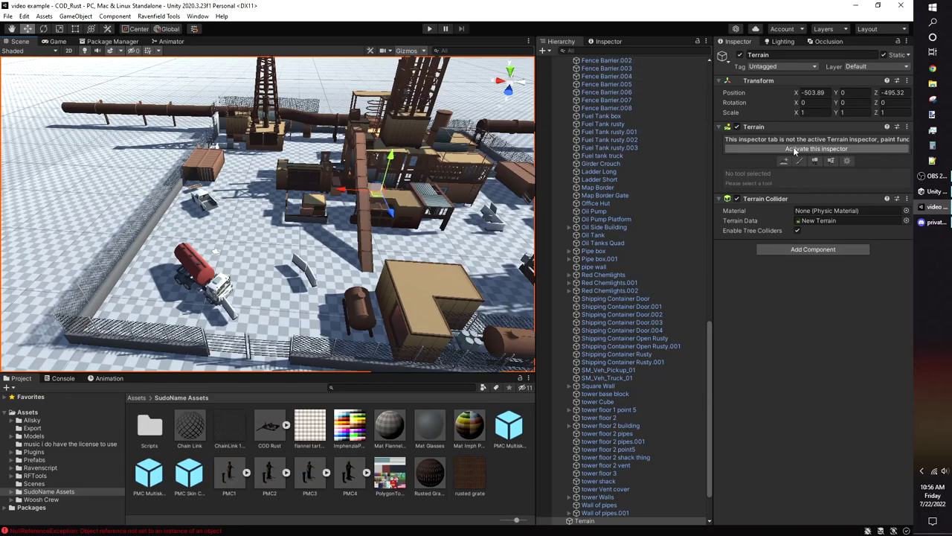
{"action": "left_click", "coordinate": [862, 221]}
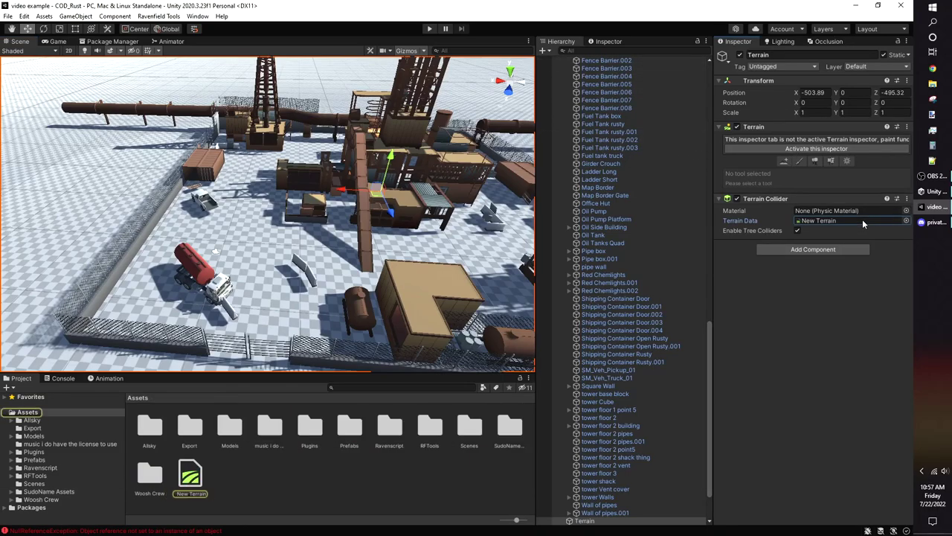
{"action": "left_click", "coordinate": [188, 480]}
{"action": "double_click", "coordinate": [470, 430]}
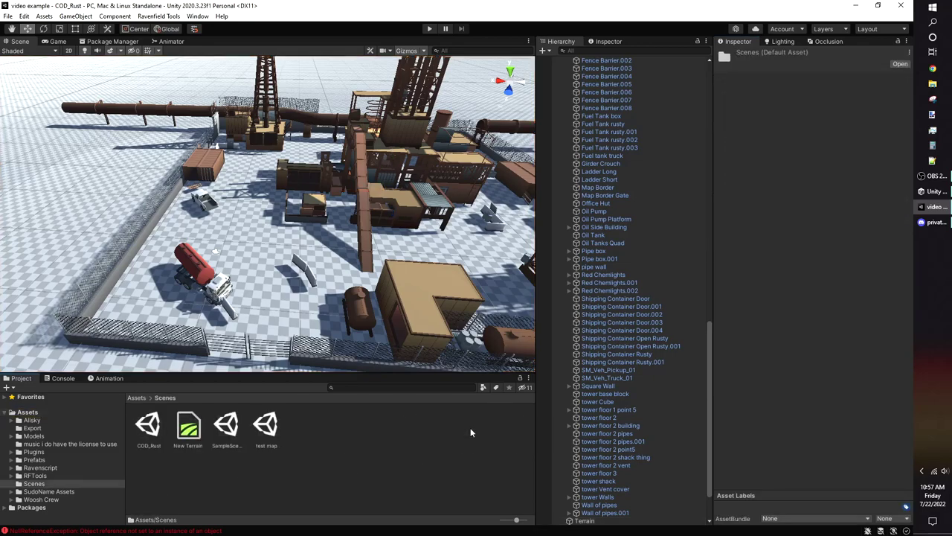
{"action": "left_click", "coordinate": [198, 428]}
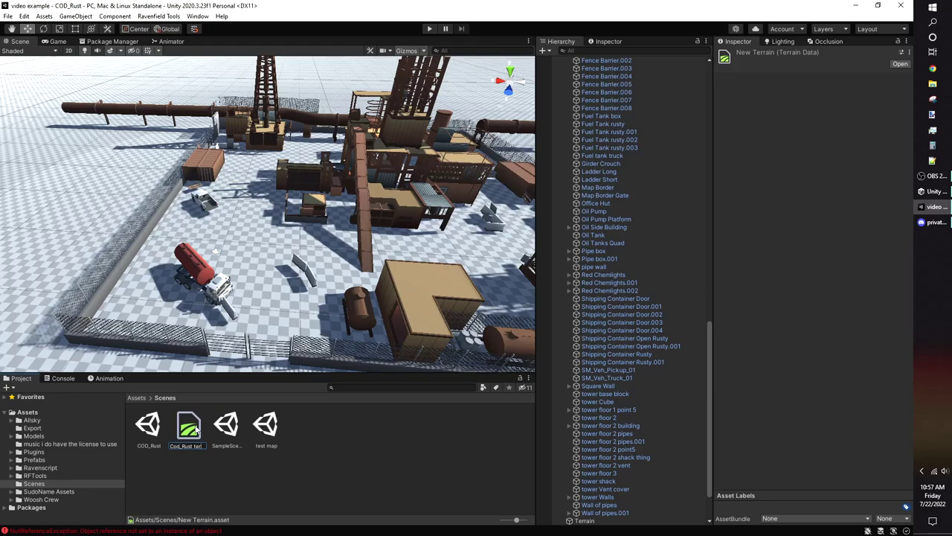
{"action": "key", "text": "Return"}
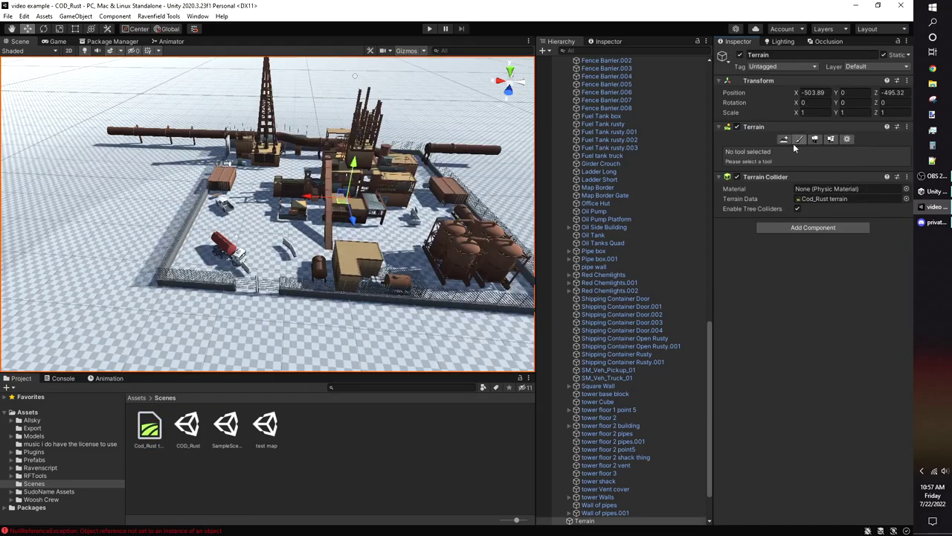
Step: Set the terrain painting mode to Raise or Lower Terrain and choose the terrainstamp_volcano02 brush
{"action": "left_click", "coordinate": [785, 141]}
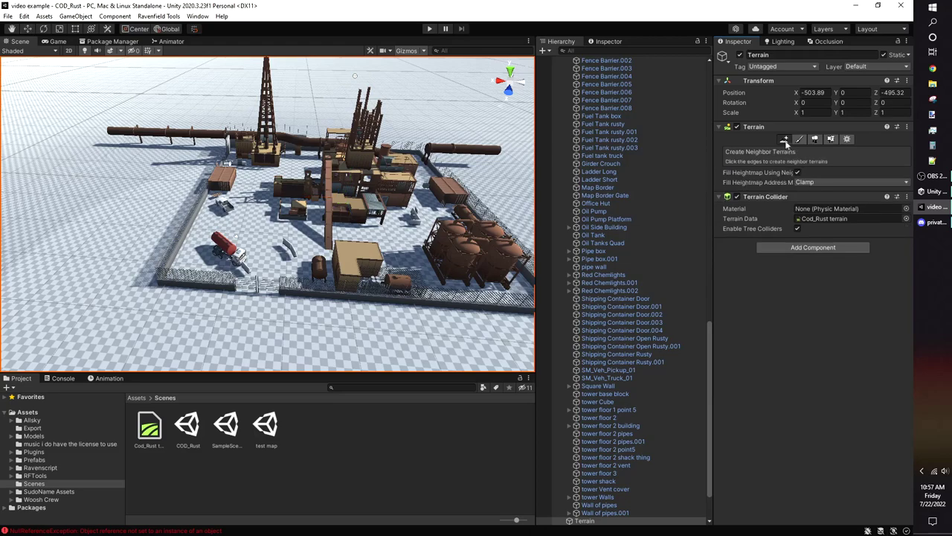
{"action": "left_click", "coordinate": [800, 141]}
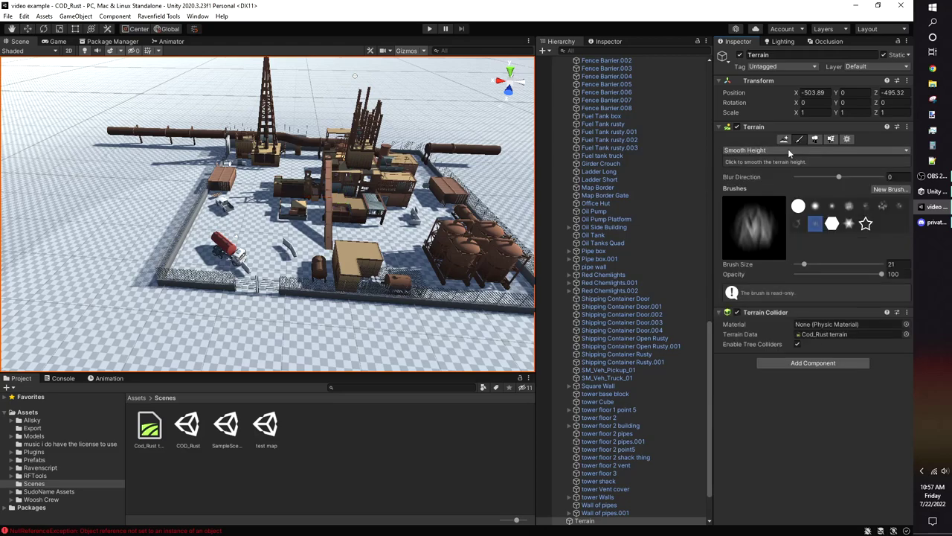
{"action": "left_click", "coordinate": [790, 151]}
{"action": "left_click", "coordinate": [766, 162]}
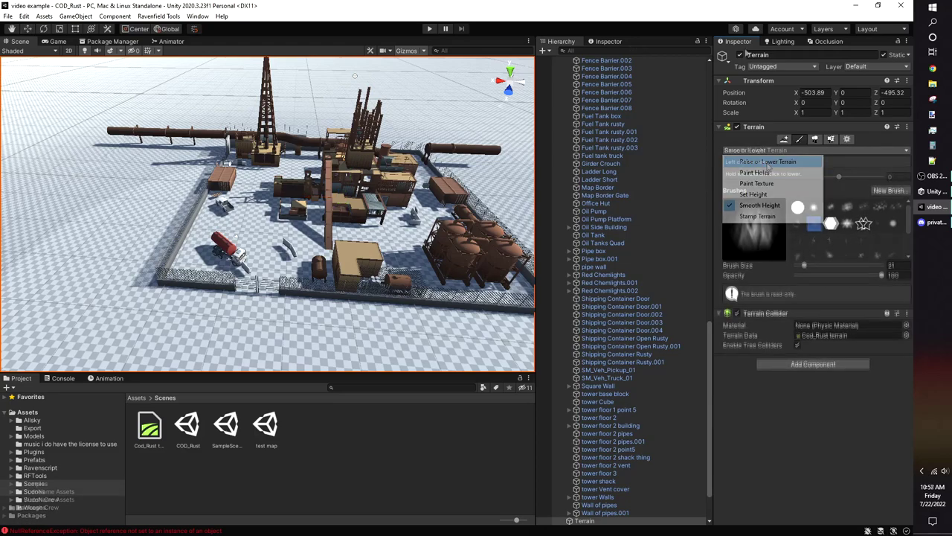
{"action": "scroll", "coordinate": [838, 234], "scroll_direction": "down", "scroll_amount": 3}
{"action": "left_click", "coordinate": [861, 243]}
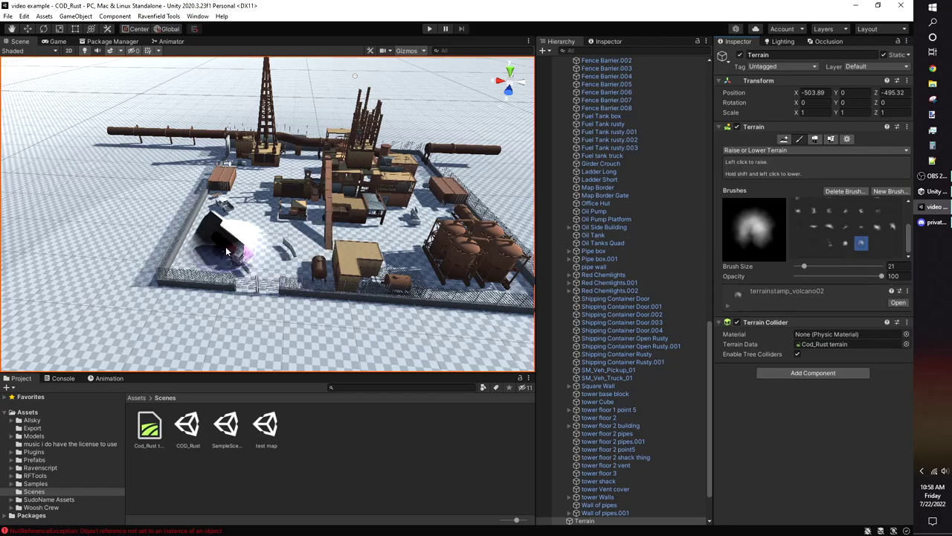
Step: Try the volcano brush over the Rust map at different sizes and set the brush size to 95
{"action": "left_click_drag", "start_coordinate": [252, 249], "coordinate": [276, 178], "text": "alt"}
{"action": "scroll", "coordinate": [275, 180], "scroll_direction": "up", "scroll_amount": 3}
{"action": "left_click_drag", "start_coordinate": [234, 229], "coordinate": [310, 246], "text": "alt"}
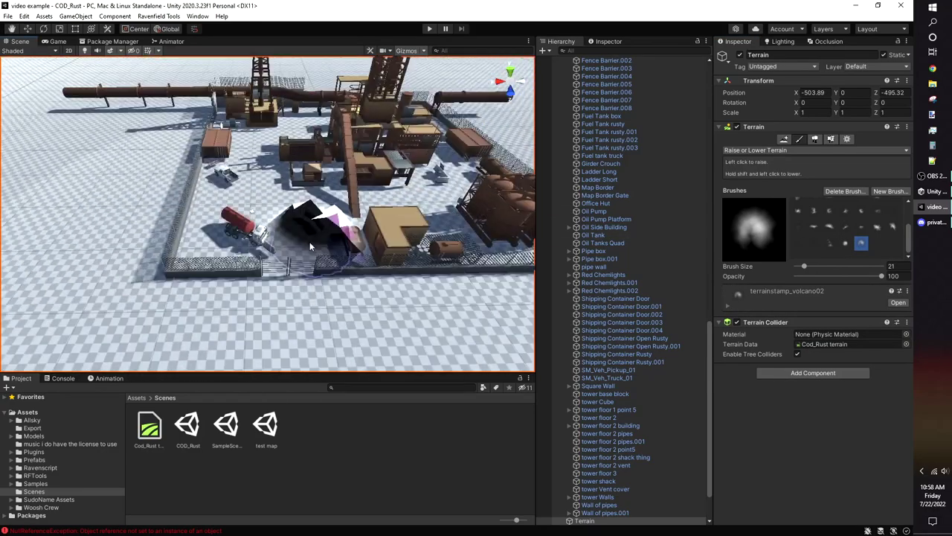
{"action": "scroll", "coordinate": [311, 245], "scroll_direction": "up", "scroll_amount": 3}
{"action": "left_click_drag", "start_coordinate": [805, 266], "coordinate": [856, 266]}
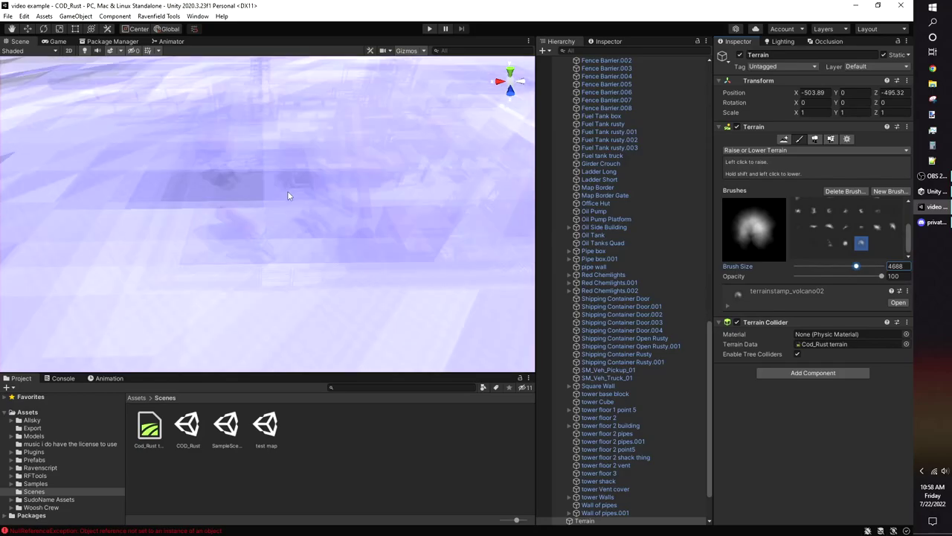
{"action": "scroll", "coordinate": [296, 181], "scroll_direction": "down", "scroll_amount": 10}
{"action": "left_click", "coordinate": [275, 232]}
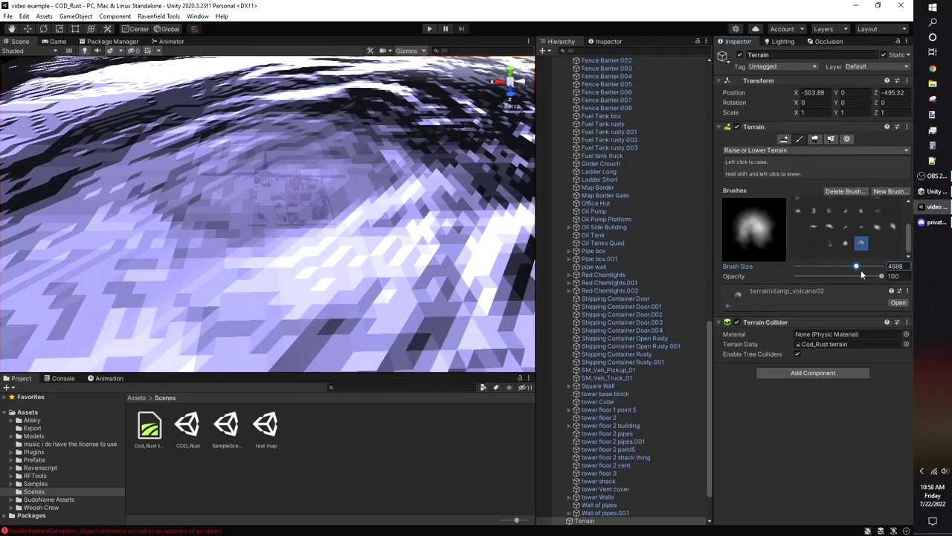
{"action": "scroll", "coordinate": [303, 216], "scroll_direction": "up", "scroll_amount": 5}
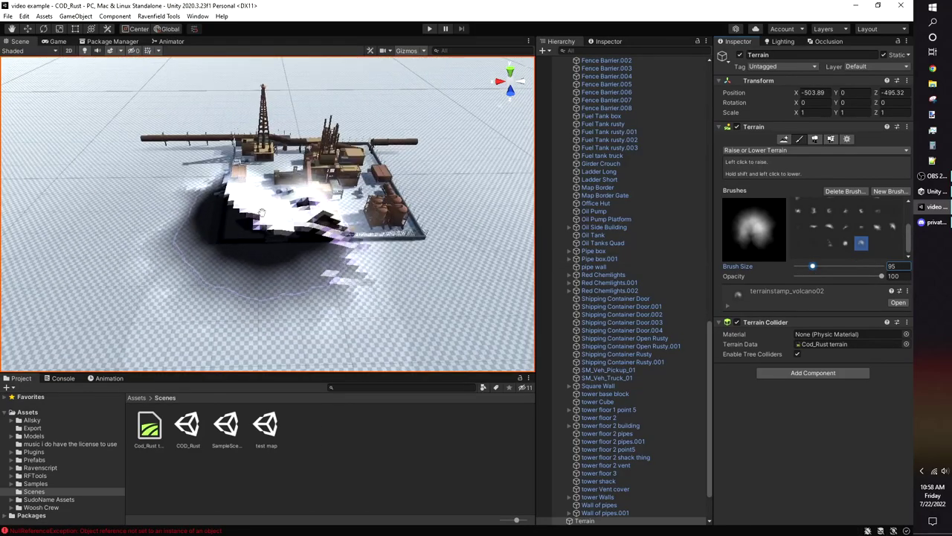
{"action": "mouse_move", "coordinate": [290, 211]}
{"action": "right_mouse_down"}
{"action": "mouse_move", "coordinate": [296, 165]}
{"action": "mouse_move", "coordinate": [288, 171]}
{"action": "right_mouse_up"}
{"action": "scroll", "coordinate": [288, 171], "scroll_direction": "up", "scroll_amount": 2}
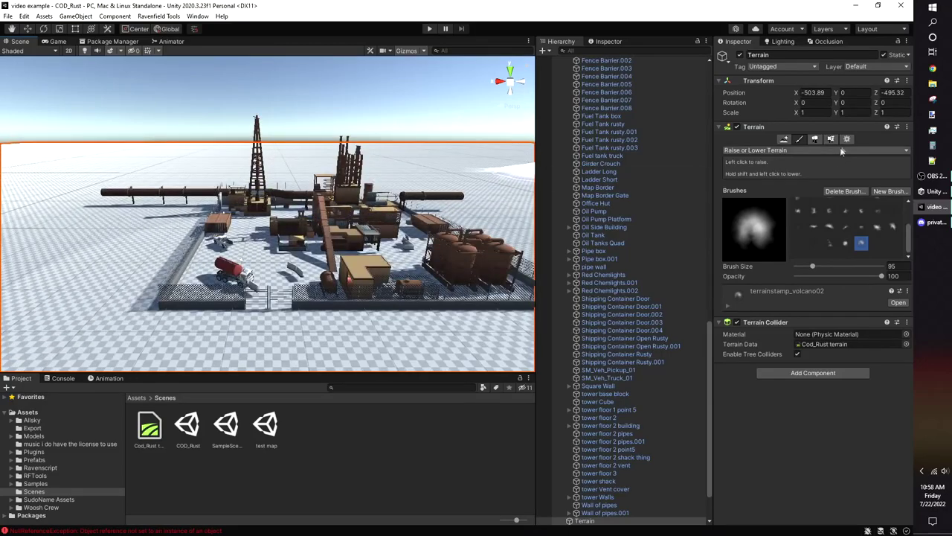
Step: Examine the terrain settings, including the mesh and texture resolution options
{"action": "left_click", "coordinate": [846, 139]}
{"action": "scroll", "coordinate": [789, 335], "scroll_direction": "down", "scroll_amount": 5}
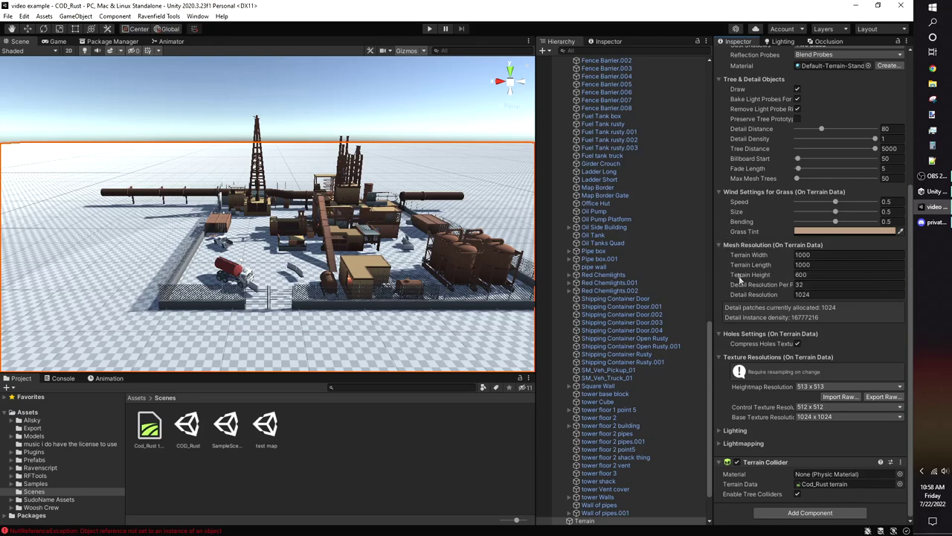
{"action": "scroll", "coordinate": [772, 335], "scroll_direction": "up", "scroll_amount": 8}
{"action": "scroll", "coordinate": [773, 332], "scroll_direction": "down", "scroll_amount": 8}
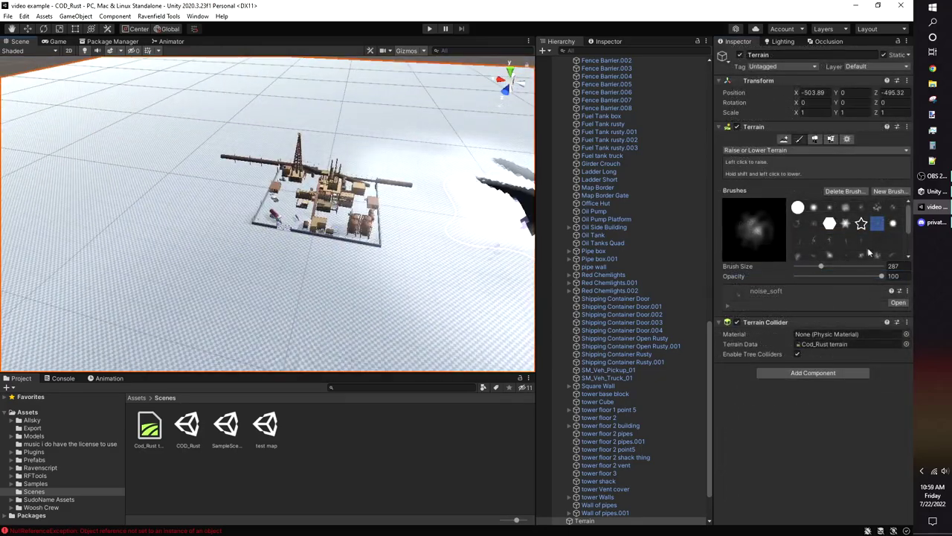
Step: Raise ridges beside the Rust map with the terrainstamp_canyon04 brush at size 287 and the terrainstamp_canyon01 brush at sizes 200 and 462
{"action": "left_click", "coordinate": [847, 240]}
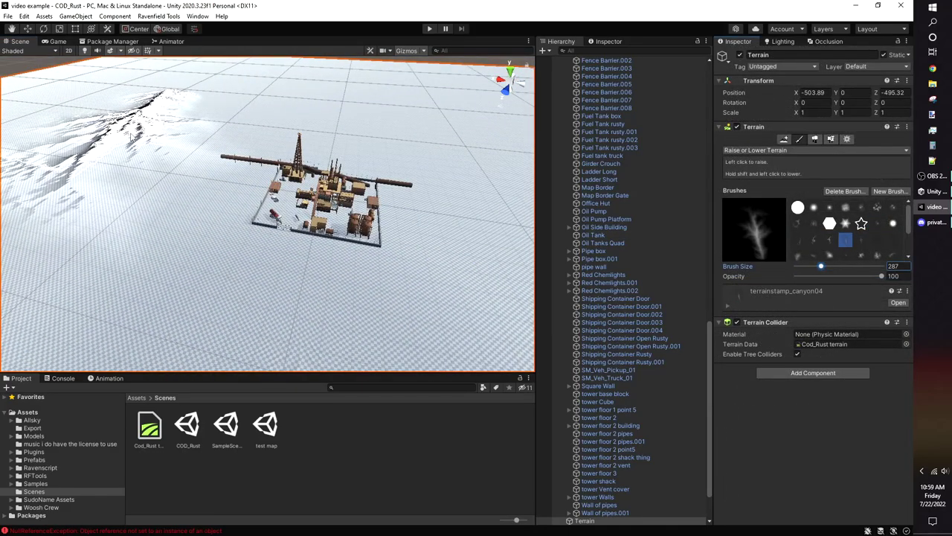
{"action": "mouse_move", "coordinate": [130, 136]}
{"action": "left_mouse_down"}
{"action": "mouse_move", "coordinate": [200, 119]}
{"action": "mouse_move", "coordinate": [90, 164]}
{"action": "left_mouse_up"}
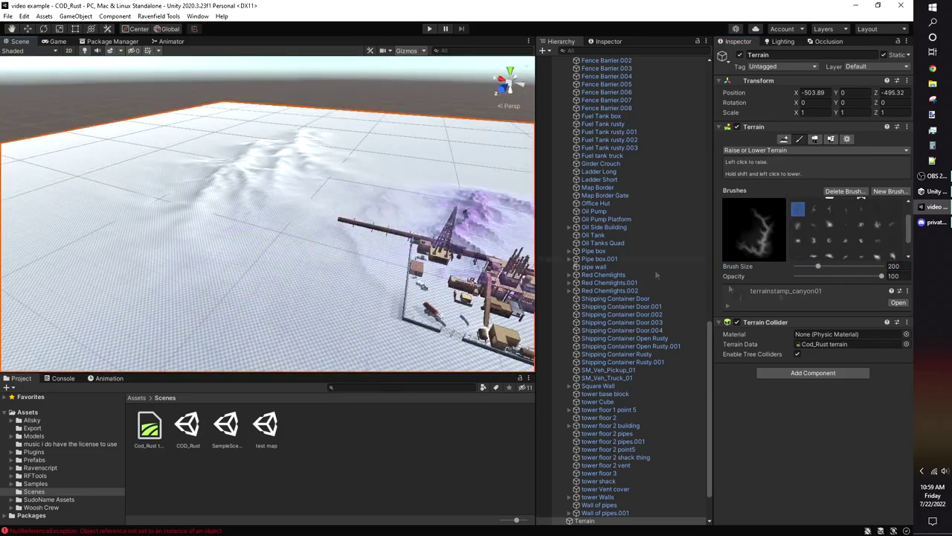
{"action": "left_click_drag", "start_coordinate": [361, 148], "coordinate": [67, 171]}
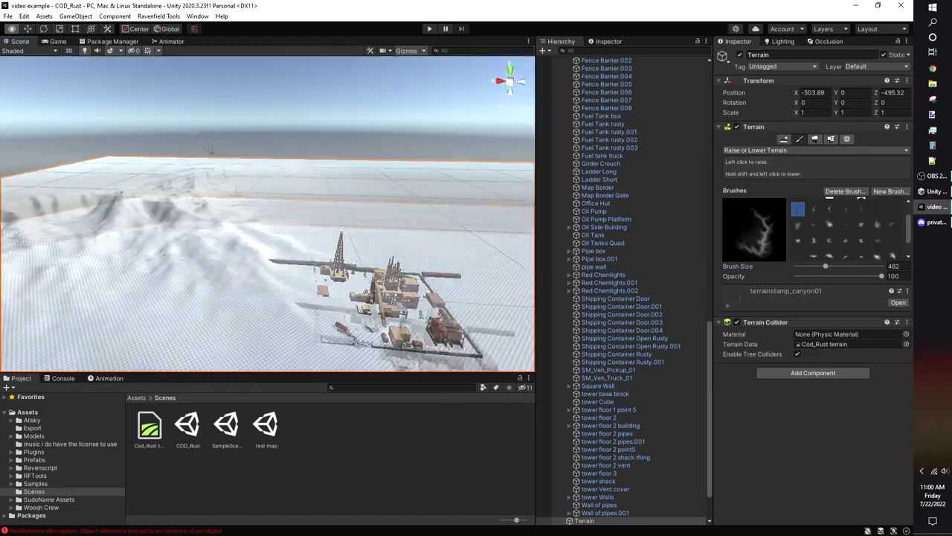
{"action": "right_click_drag", "start_coordinate": [194, 133], "coordinate": [188, 199]}
Step: Raise another mountain ridge on the far side of the Rust map with the terrainstamp_canyon04 brush at size 462
{"action": "left_click", "coordinate": [845, 211]}
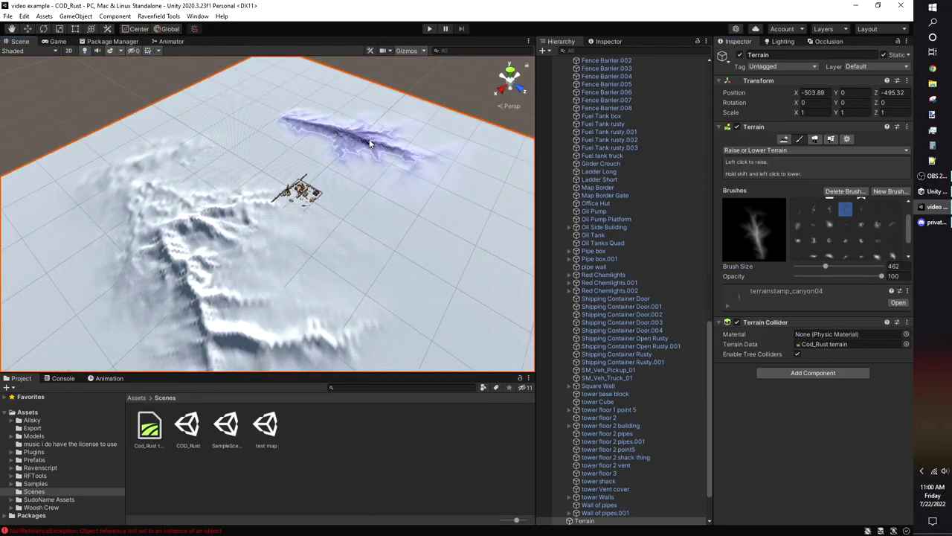
{"action": "mouse_move", "coordinate": [370, 143]}
{"action": "left_mouse_down"}
{"action": "mouse_move", "coordinate": [271, 148]}
{"action": "mouse_move", "coordinate": [351, 127]}
{"action": "left_mouse_up"}
{"action": "mouse_move", "coordinate": [350, 127]}
{"action": "right_mouse_down"}
{"action": "mouse_move", "coordinate": [406, 172]}
{"action": "mouse_move", "coordinate": [476, 253]}
{"action": "right_mouse_up"}
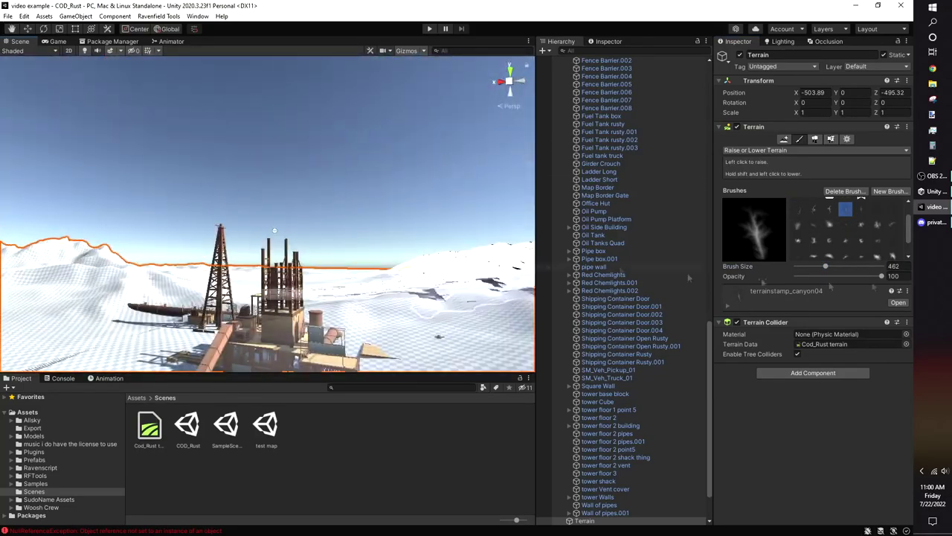
Step: Sculpt more hills around the Rust map with the terrainstamp_erode02 brush at size 462
{"action": "left_click", "coordinate": [877, 209]}
{"action": "left_click", "coordinate": [814, 224]}
{"action": "right_click_drag", "start_coordinate": [406, 153], "coordinate": [419, 208]}
{"action": "scroll", "coordinate": [419, 208], "scroll_direction": "down", "scroll_amount": 8}
{"action": "mouse_move", "coordinate": [334, 178]}
{"action": "right_mouse_down"}
{"action": "mouse_move", "coordinate": [412, 164]}
{"action": "mouse_move", "coordinate": [386, 186]}
{"action": "mouse_move", "coordinate": [378, 236]}
{"action": "mouse_move", "coordinate": [421, 140]}
{"action": "mouse_move", "coordinate": [476, 149]}
{"action": "right_mouse_up"}
{"action": "scroll", "coordinate": [412, 164], "scroll_direction": "up", "scroll_amount": 8}
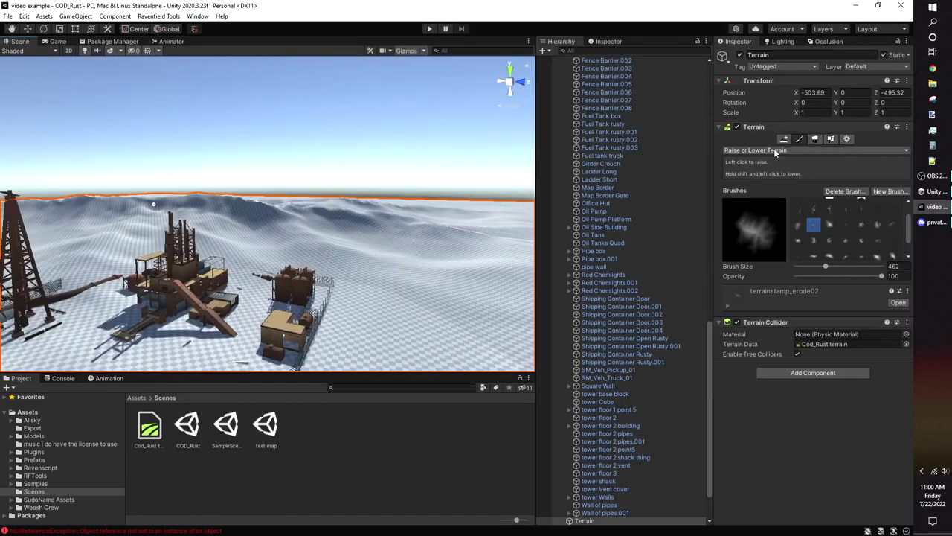
Step: Flatten the ground in and around the Rust compound in Set Height mode with a soft round brush of size 88 and height 0
{"action": "left_click", "coordinate": [776, 152]}
{"action": "left_click", "coordinate": [766, 193]}
{"action": "scroll", "coordinate": [827, 249], "scroll_direction": "up", "scroll_amount": 2}
{"action": "left_click", "coordinate": [829, 237]}
{"action": "right_click_drag", "start_coordinate": [204, 126], "coordinate": [168, 192]}
{"action": "scroll", "coordinate": [168, 192], "scroll_direction": "down", "scroll_amount": 6}
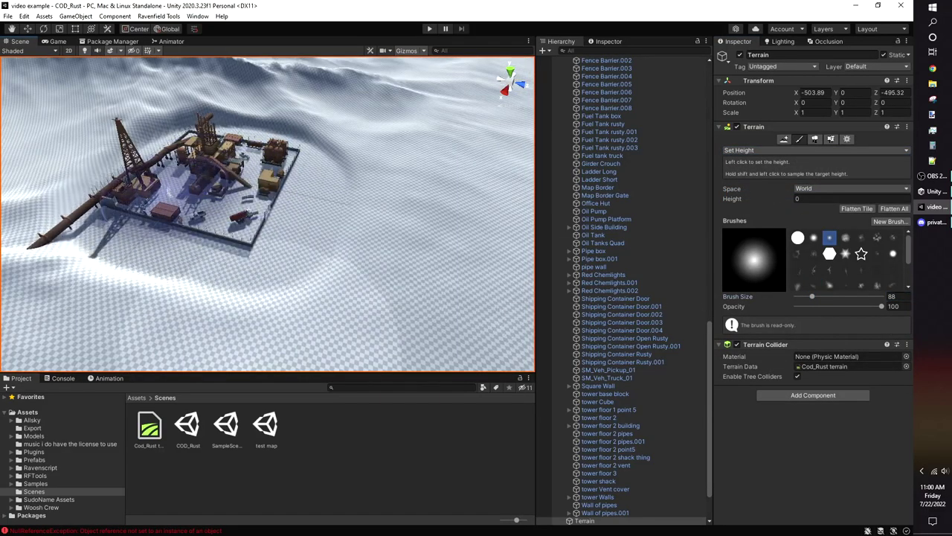
{"action": "right_click_drag", "start_coordinate": [287, 160], "coordinate": [279, 195]}
{"action": "scroll", "coordinate": [350, 153], "scroll_direction": "up", "scroll_amount": 6}
{"action": "scroll", "coordinate": [279, 195], "scroll_direction": "down", "scroll_amount": 5}
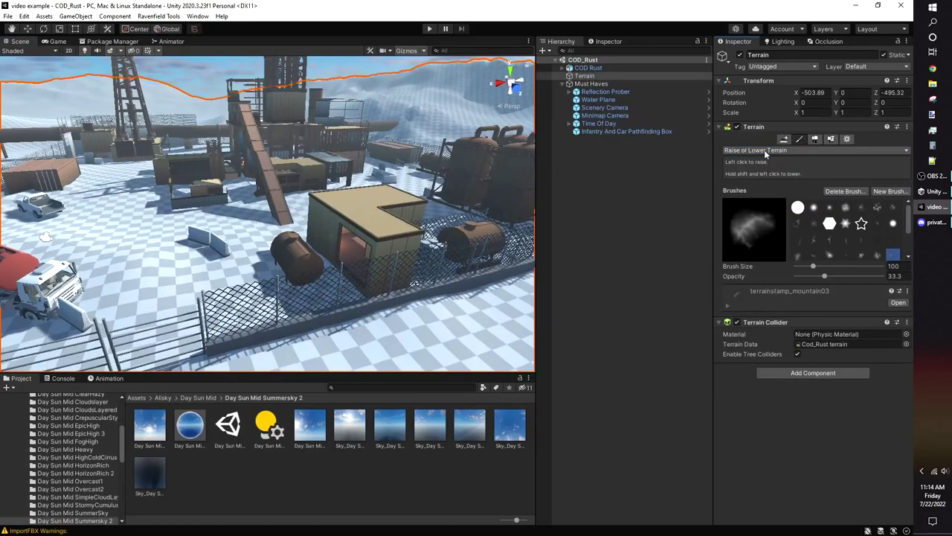
Step: Set the terrain painting mode to Paint Texture and add a pebbled sand terrain layer
{"action": "left_click", "coordinate": [763, 150]}
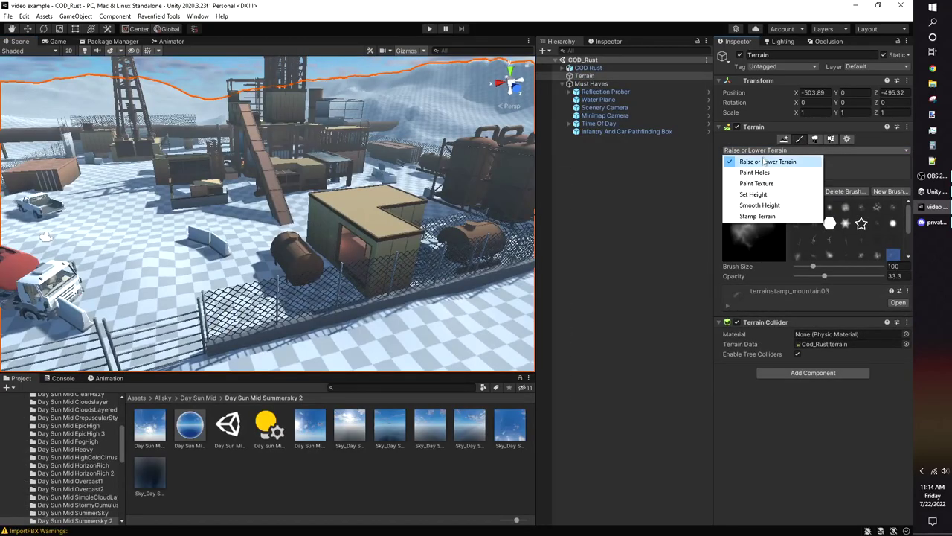
{"action": "left_click", "coordinate": [757, 183]}
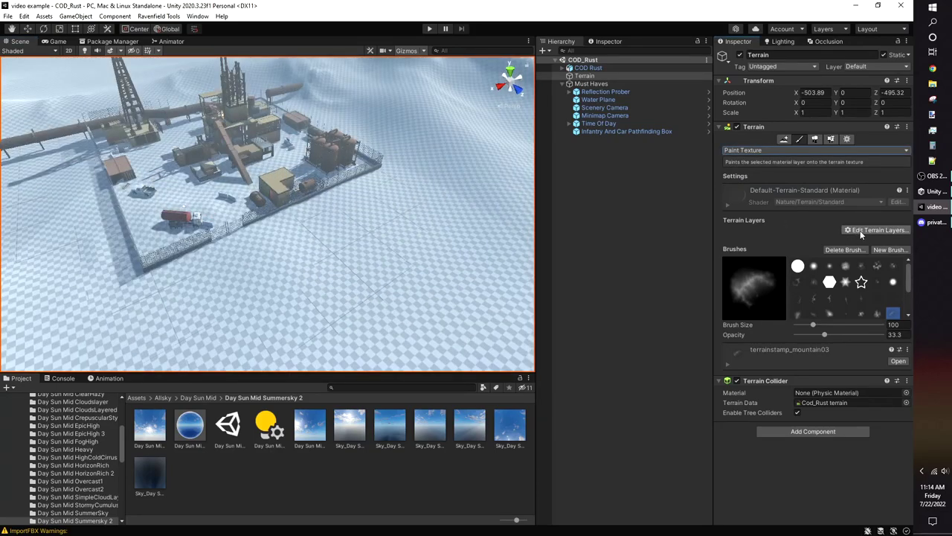
{"action": "left_click", "coordinate": [862, 232]}
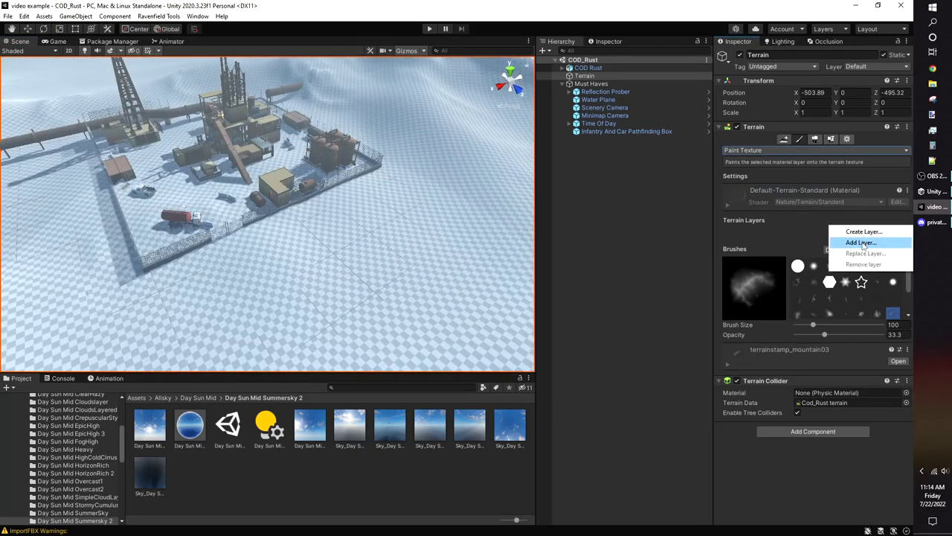
{"action": "left_click", "coordinate": [863, 242]}
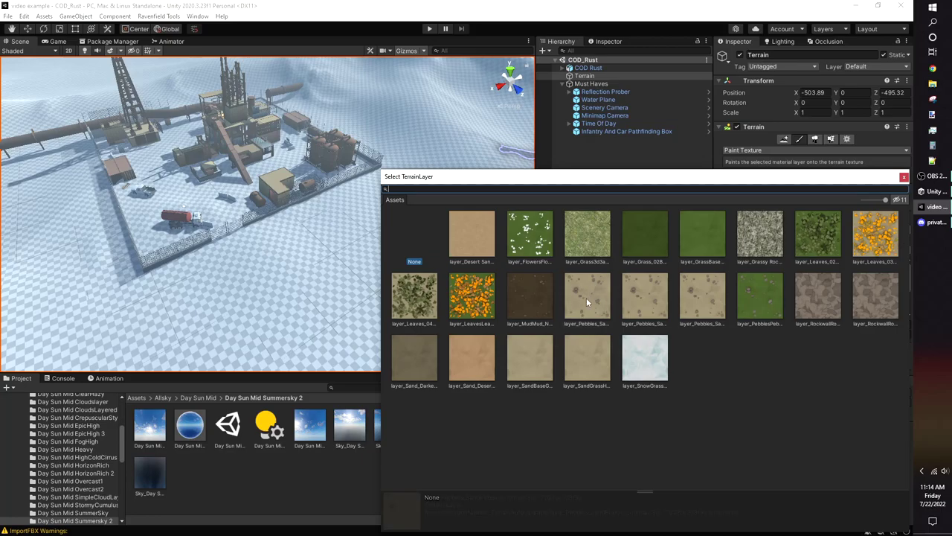
{"action": "double_click", "coordinate": [586, 297]}
Step: View the pebbled ground inside the compound up close and select the second, plain sand terrain layer
{"action": "middle_click_drag", "start_coordinate": [383, 197], "coordinate": [404, 227]}
{"action": "left_click", "coordinate": [571, 212]}
{"action": "middle_click_drag", "start_coordinate": [434, 197], "coordinate": [261, 169]}
{"action": "right_click_drag", "start_coordinate": [261, 169], "coordinate": [152, 212]}
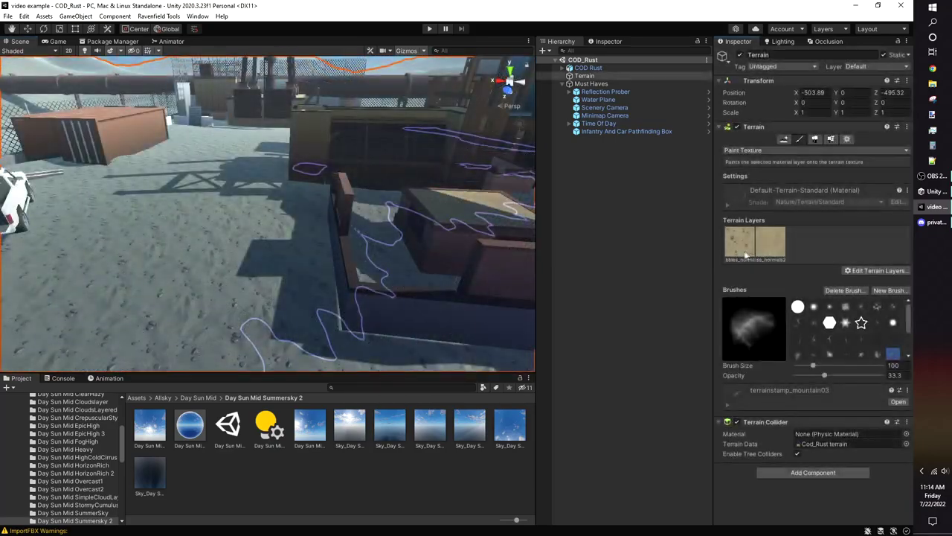
{"action": "left_click", "coordinate": [768, 246]}
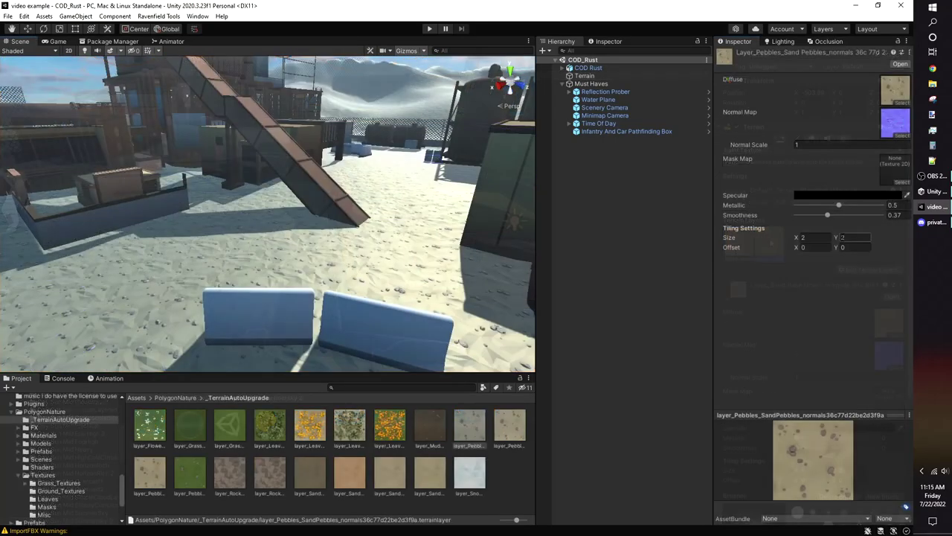
Step: Set the pebbled sand layer's metallic and smoothness to 0 and its tiling size to 4 in both X and Y
{"action": "left_click_drag", "start_coordinate": [838, 209], "coordinate": [797, 215]}
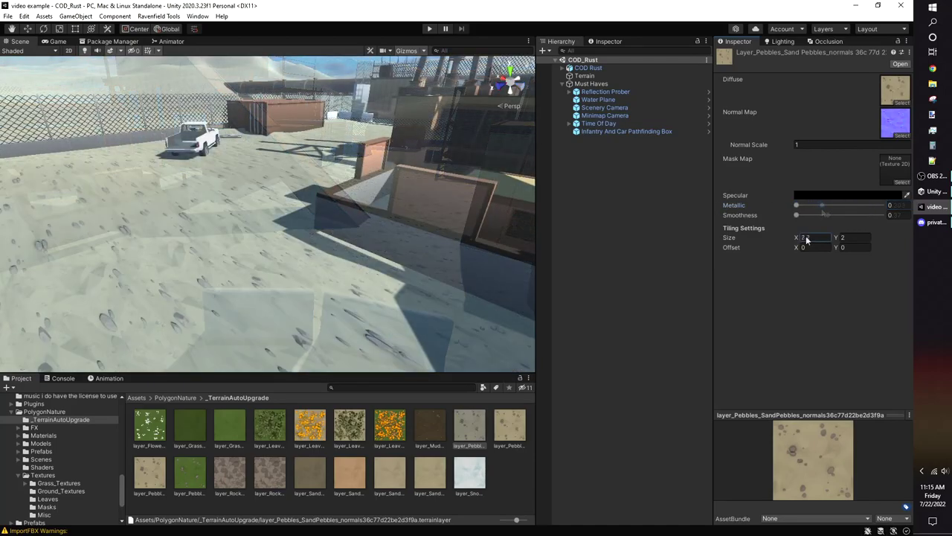
{"action": "type", "text": "6.1"}
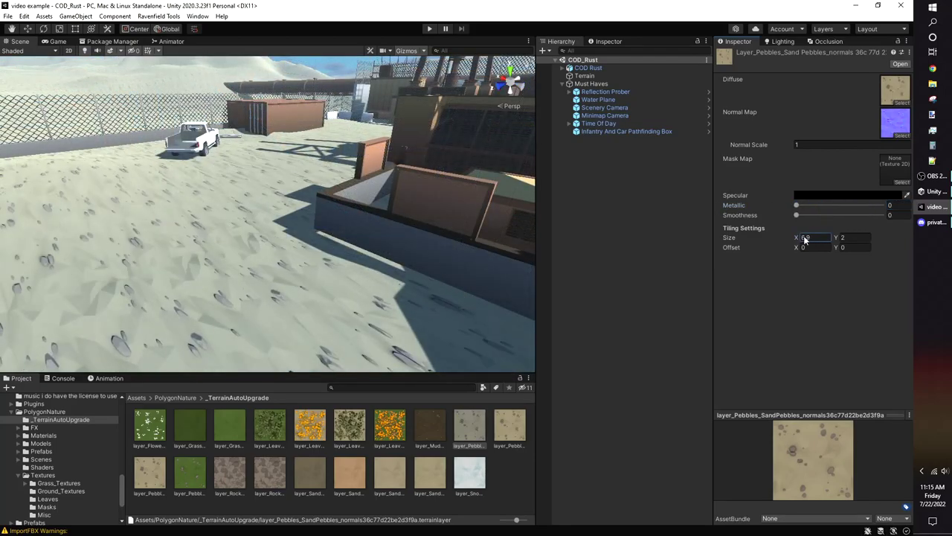
{"action": "type", "text": "4"}
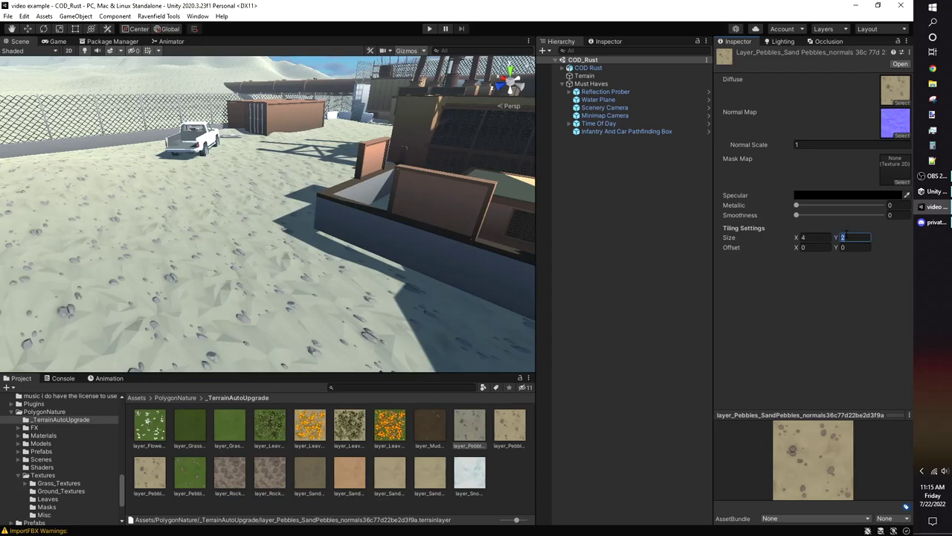
{"action": "type", "text": "4"}
{"action": "right_click_drag", "start_coordinate": [428, 199], "coordinate": [319, 168]}
{"action": "scroll", "coordinate": [317, 166], "scroll_direction": "up", "scroll_amount": 3}
{"action": "scroll", "coordinate": [312, 169], "scroll_direction": "down", "scroll_amount": 4}
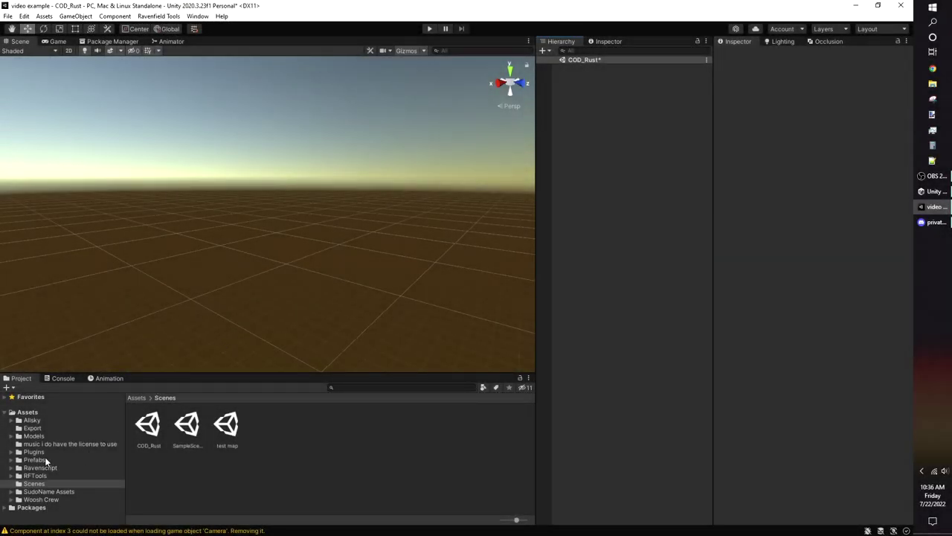
Step: Add the COD Rust model from the SudoName Assets folder to the COD_Rust scene and inspect it from several angles
{"action": "left_click", "coordinate": [47, 492]}
{"action": "left_click_drag", "start_coordinate": [190, 428], "coordinate": [603, 223]}
{"action": "left_click_drag", "start_coordinate": [416, 238], "coordinate": [357, 245], "text": "alt"}
{"action": "scroll", "coordinate": [360, 247], "scroll_direction": "down", "scroll_amount": 8}
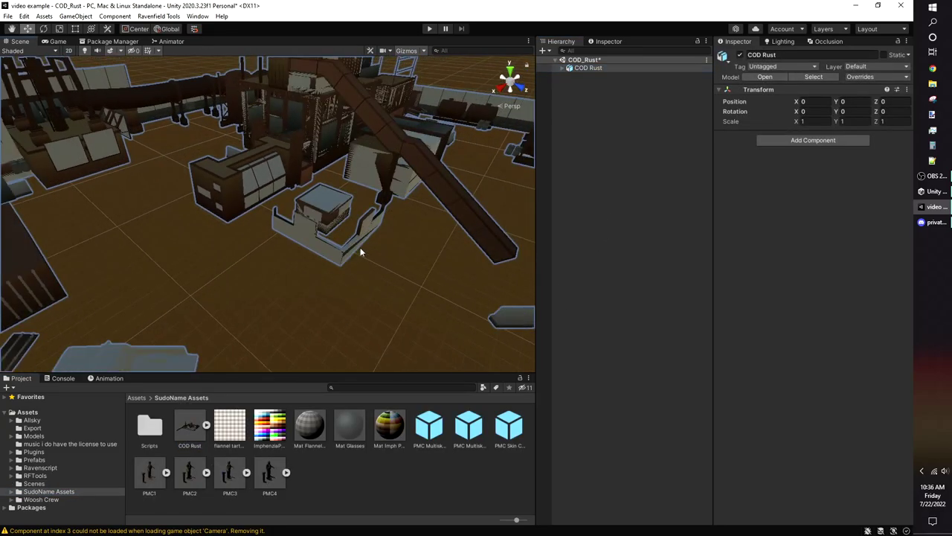
{"action": "right_click_drag", "start_coordinate": [360, 247], "coordinate": [328, 215]}
{"action": "middle_click_drag", "start_coordinate": [328, 215], "coordinate": [350, 196]}
{"action": "scroll", "coordinate": [350, 196], "scroll_direction": "down", "scroll_amount": 3}
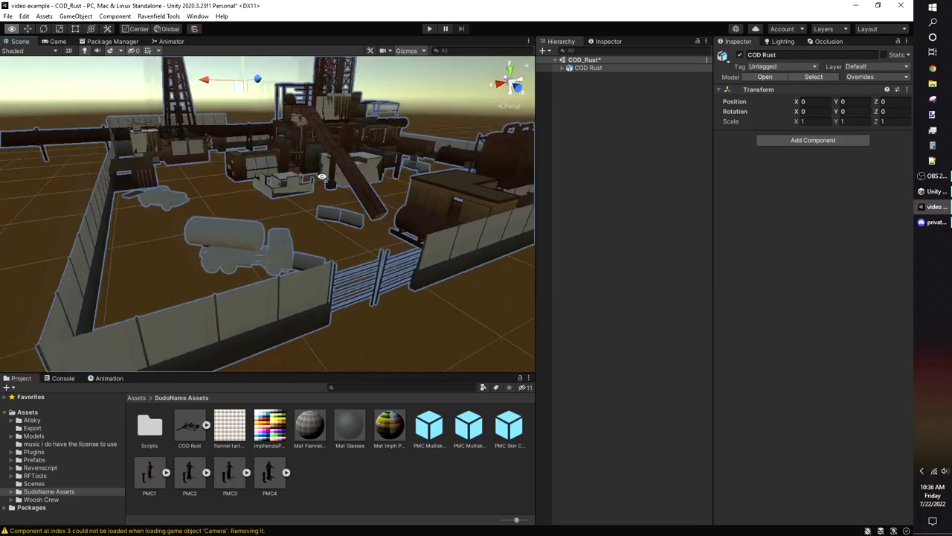
{"action": "left_click", "coordinate": [382, 480]}
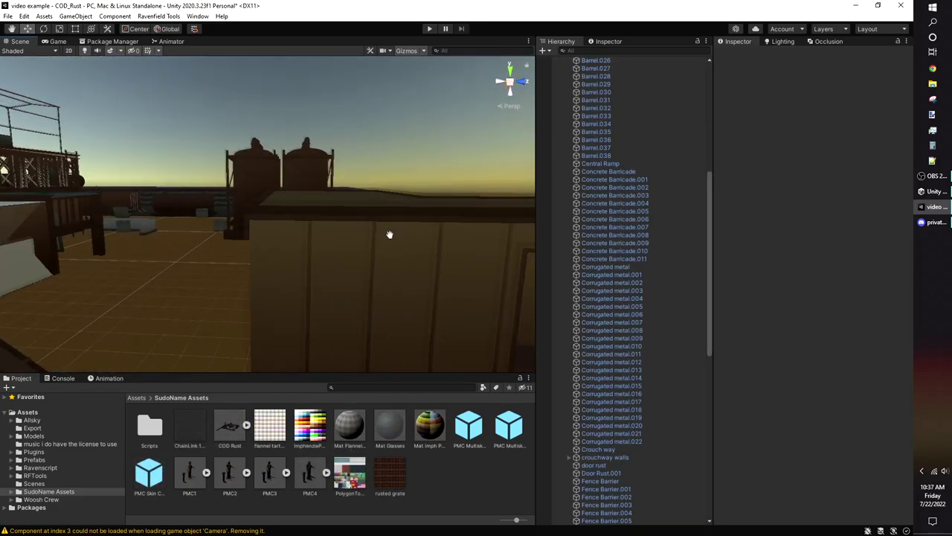
{"action": "scroll", "coordinate": [390, 233], "scroll_direction": "up", "scroll_amount": 3}
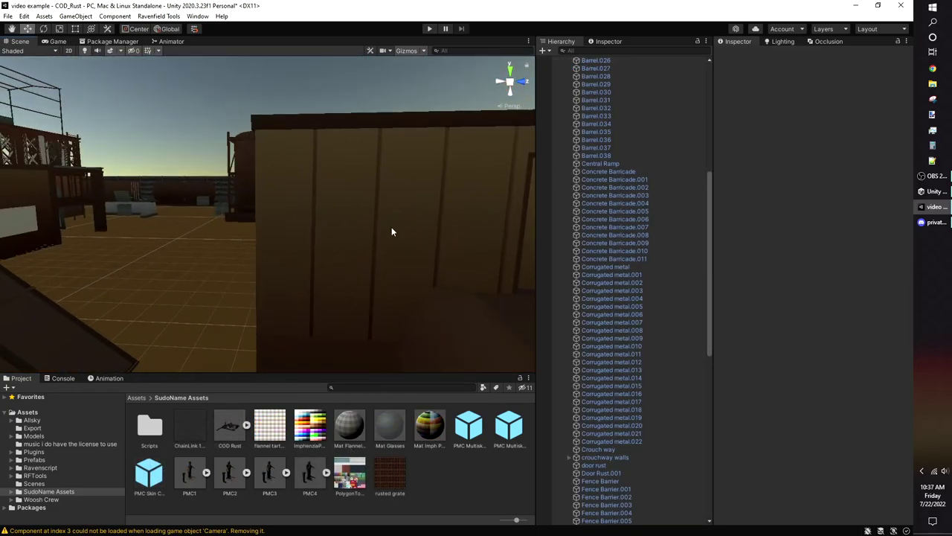
Step: Create a material named Chain Link in the SudoName Assets folder and assign the ChainLink texture as its albedo
{"action": "left_click", "coordinate": [406, 462]}
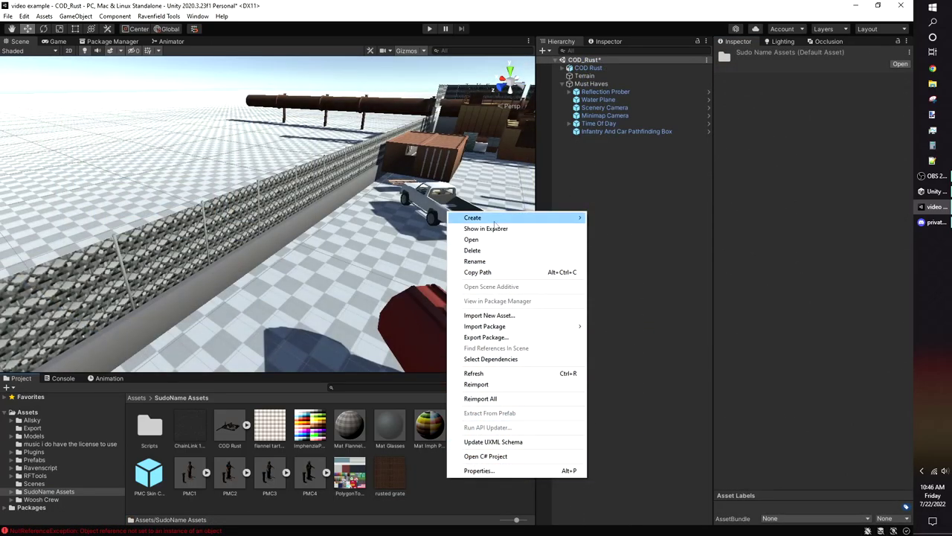
{"action": "mouse_move", "coordinate": [494, 224]}
{"action": "left_click", "coordinate": [617, 311]}
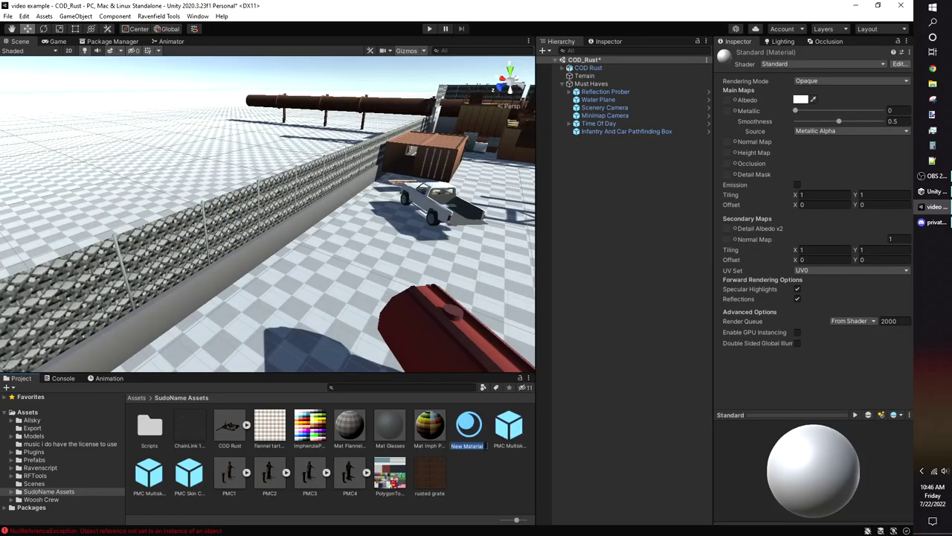
{"action": "key", "text": "Return"}
{"action": "left_click_drag", "start_coordinate": [247, 438], "coordinate": [729, 104]}
Step: Set the Chain Link material's rendering mode to Cutout with an alpha cutoff of 0.1 and reduce its smoothness to the minimum
{"action": "left_click", "coordinate": [817, 82]}
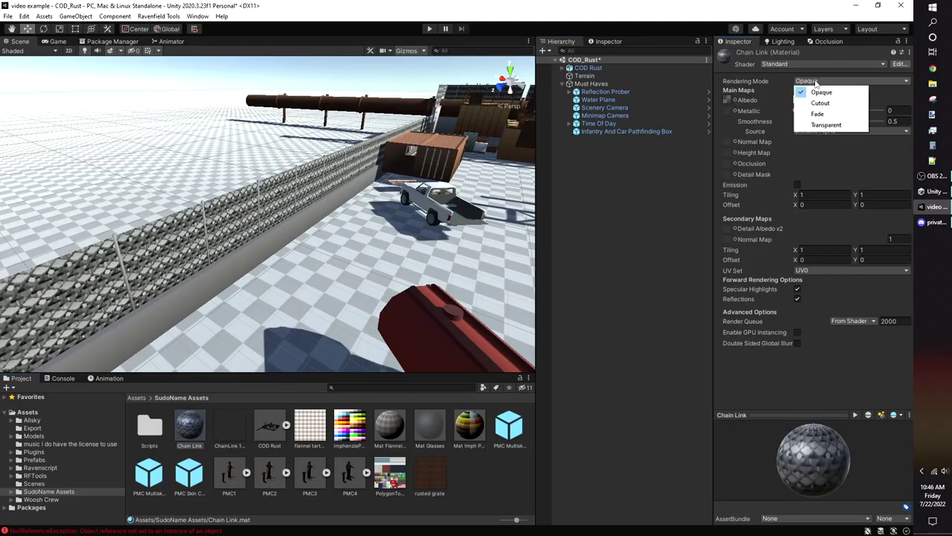
{"action": "left_click", "coordinate": [816, 102]}
{"action": "left_click_drag", "start_coordinate": [828, 123], "coordinate": [798, 128]}
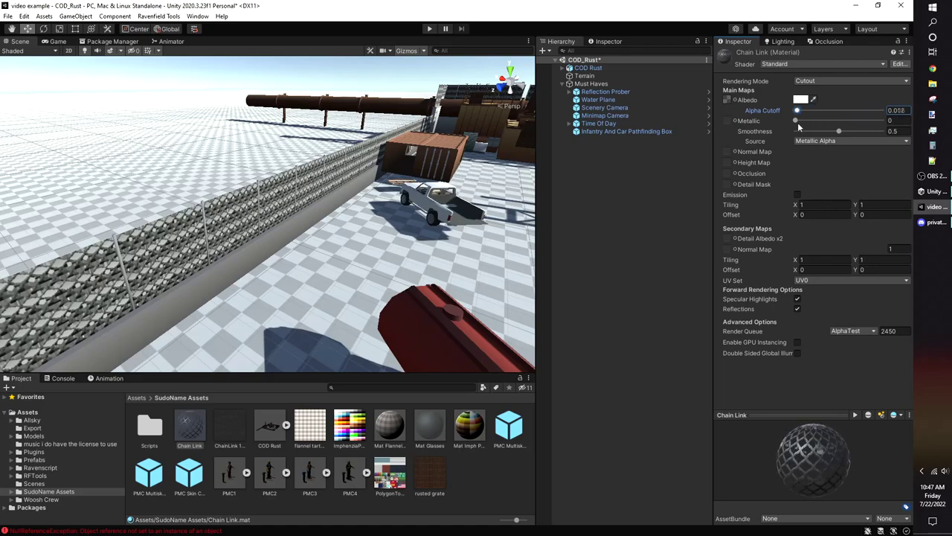
{"action": "type", "text": "0.1"}
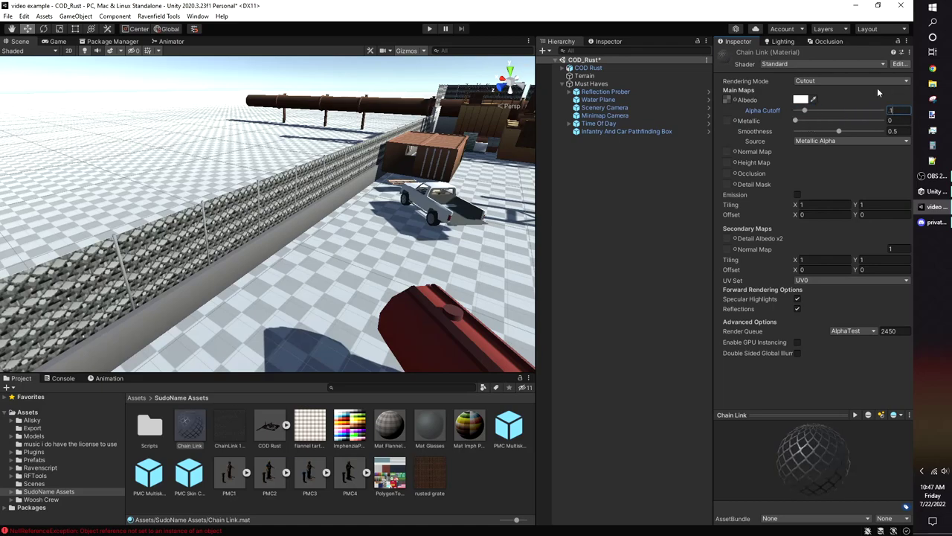
{"action": "key", "text": "Return"}
{"action": "left_click_drag", "start_coordinate": [841, 131], "coordinate": [763, 142]}
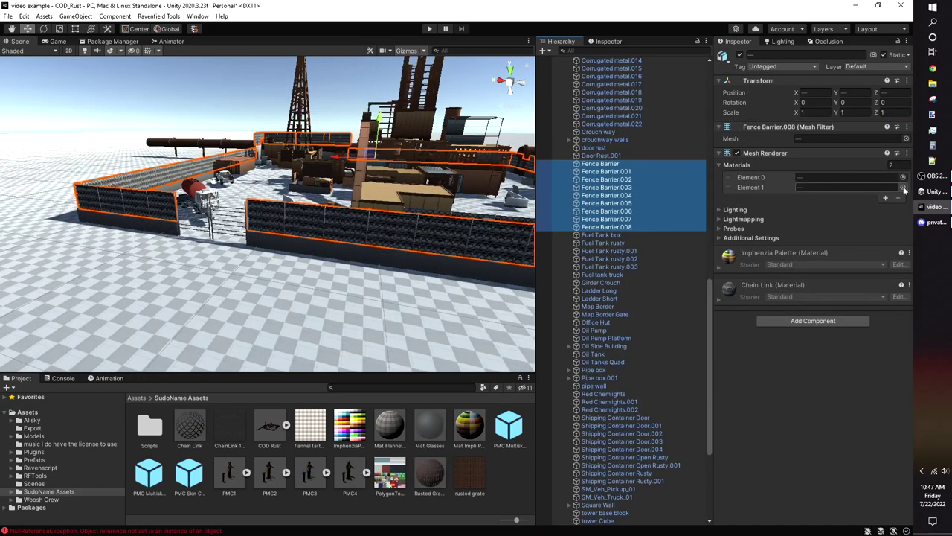
Step: Assign the Chain Link material to material Element 1 of the selected Fence Barrier objects, finding it with the search term "chain"
{"action": "left_click", "coordinate": [903, 188]}
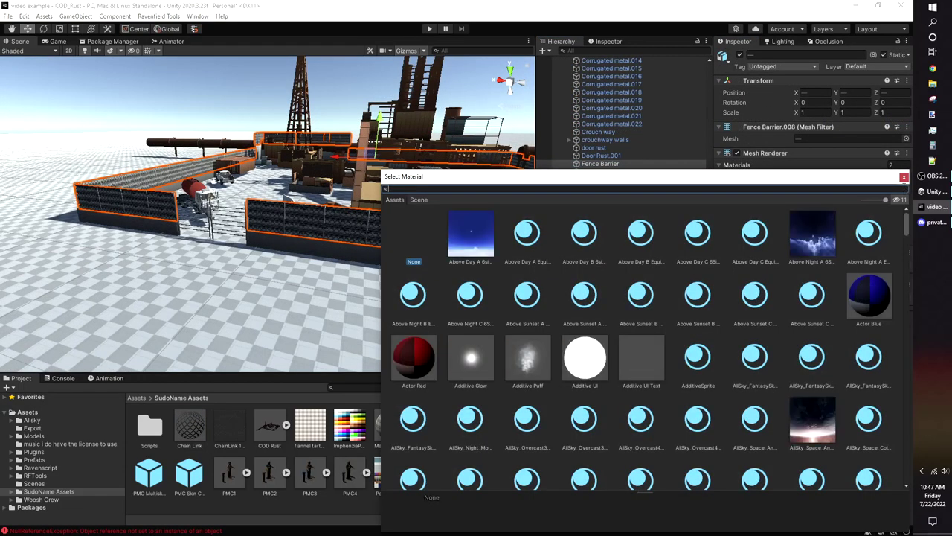
{"action": "type", "text": "chain"}
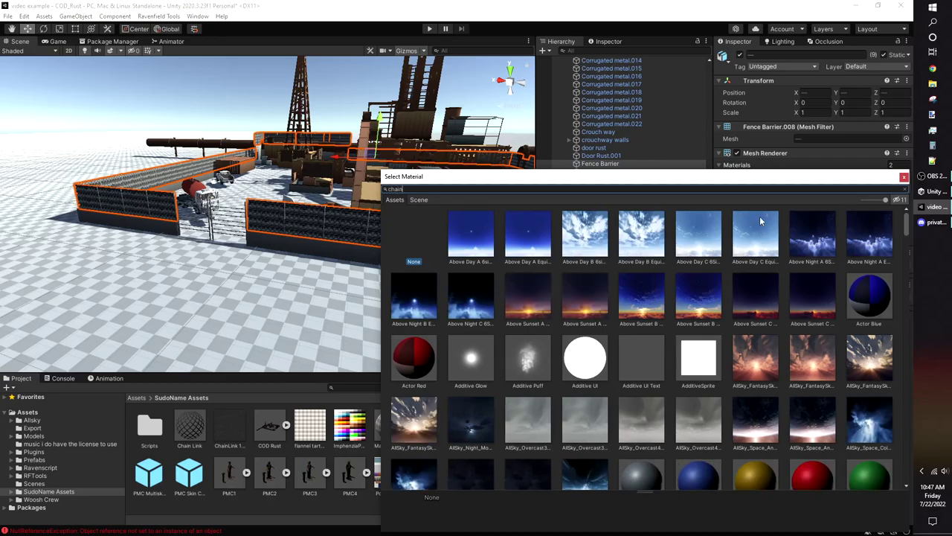
{"action": "left_click", "coordinate": [466, 235]}
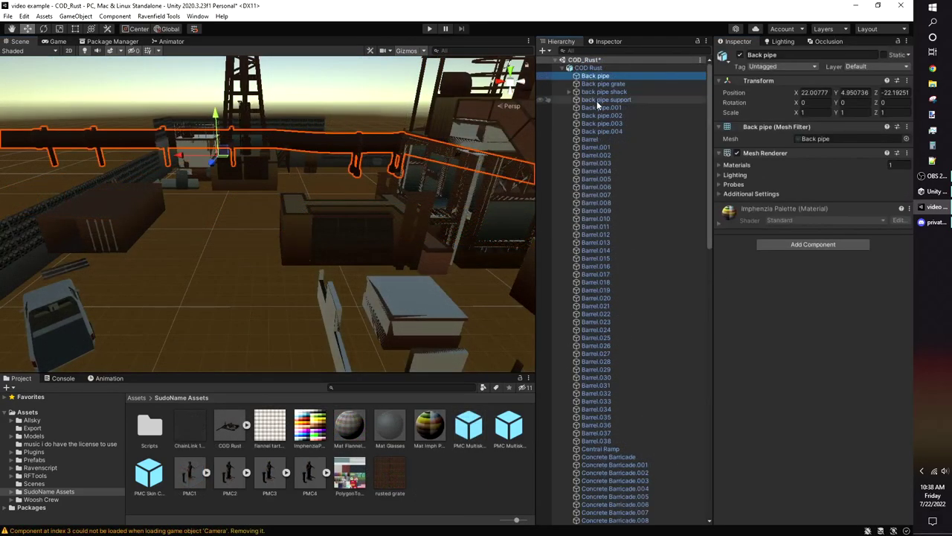
Step: Mark all objects under COD Rust, from Back pipe through Wall of pipes.001, as static, including their children
{"action": "left_click", "coordinate": [604, 147]}
{"action": "left_click", "coordinate": [598, 75]}
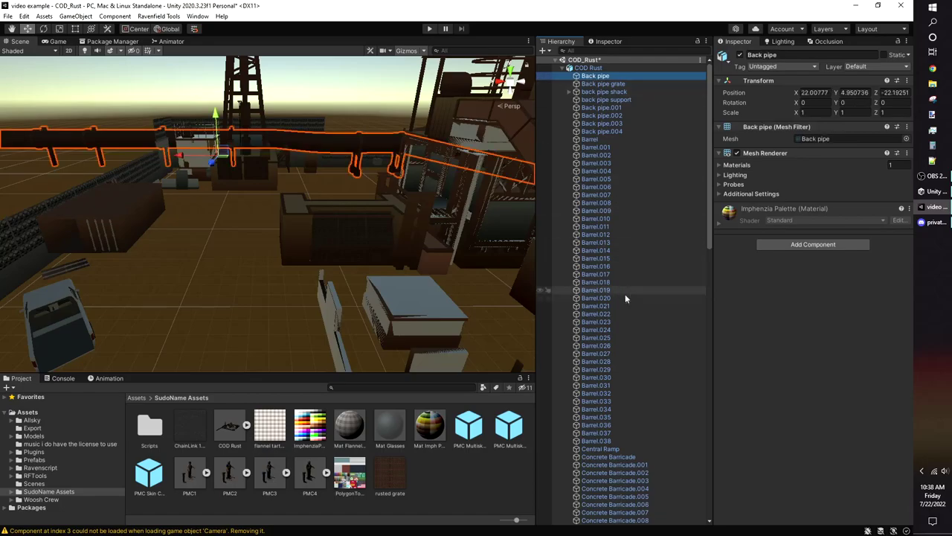
{"action": "scroll", "coordinate": [625, 297], "scroll_direction": "down", "scroll_amount": 15}
{"action": "left_click", "coordinate": [605, 520]}
{"action": "key", "text": "ctrl+a"}
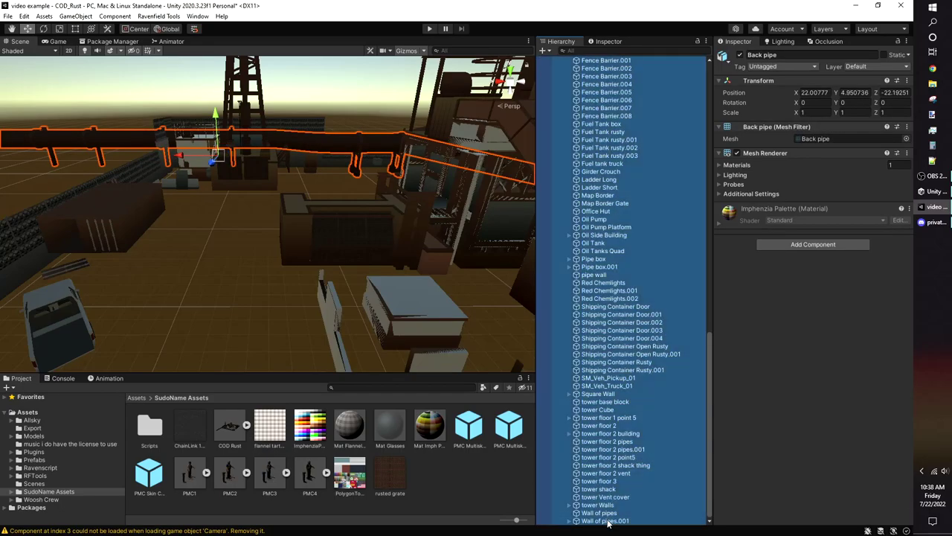
{"action": "key", "text": "f"}
{"action": "scroll", "coordinate": [436, 262], "scroll_direction": "up", "scroll_amount": 6}
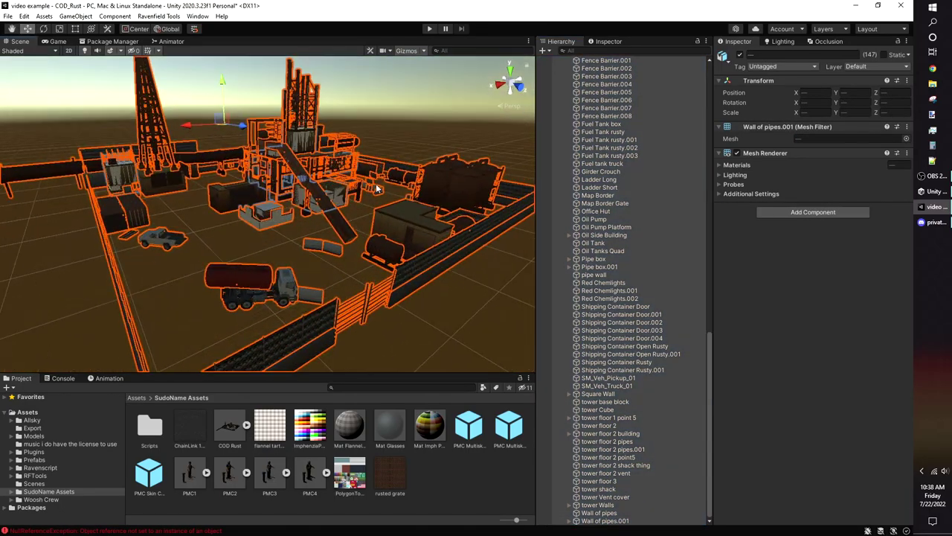
{"action": "left_click", "coordinate": [884, 55]}
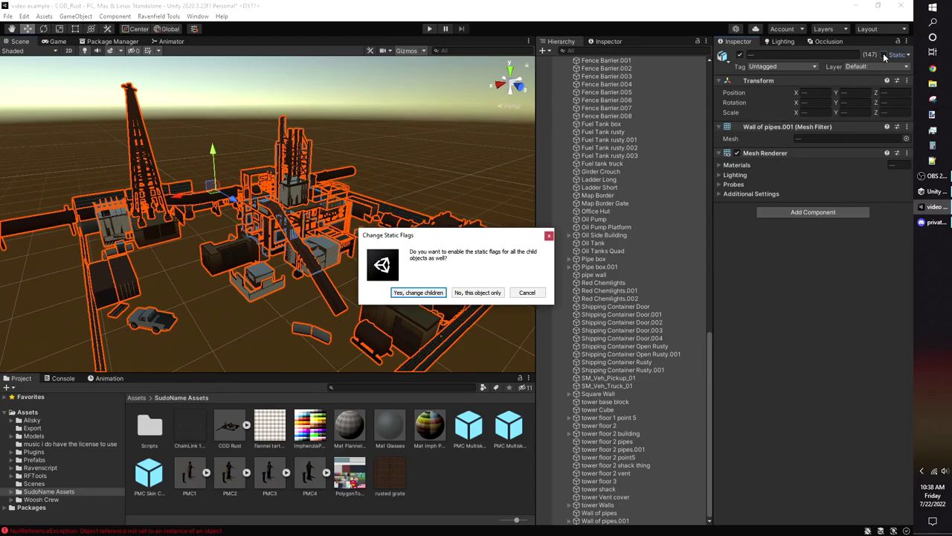
{"action": "left_click", "coordinate": [417, 292]}
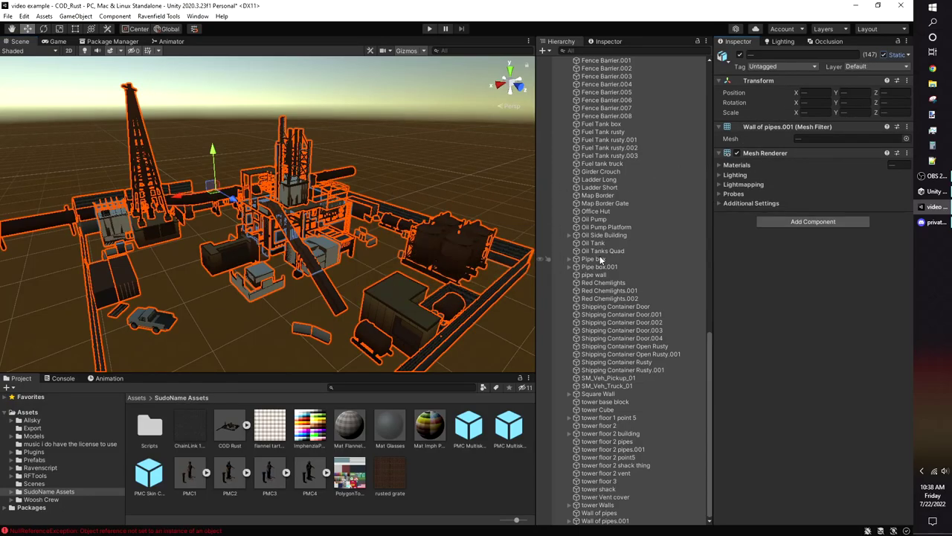
Step: Add a Box Collider to every object matching "boxcoll" in the hierarchy and disable their Mesh Renderers
{"action": "scroll", "coordinate": [601, 259], "scroll_direction": "up", "scroll_amount": 18}
{"action": "left_click", "coordinate": [594, 122]}
{"action": "left_click", "coordinate": [600, 93]}
{"action": "left_click", "coordinate": [635, 52]}
{"action": "type", "text": "c"}
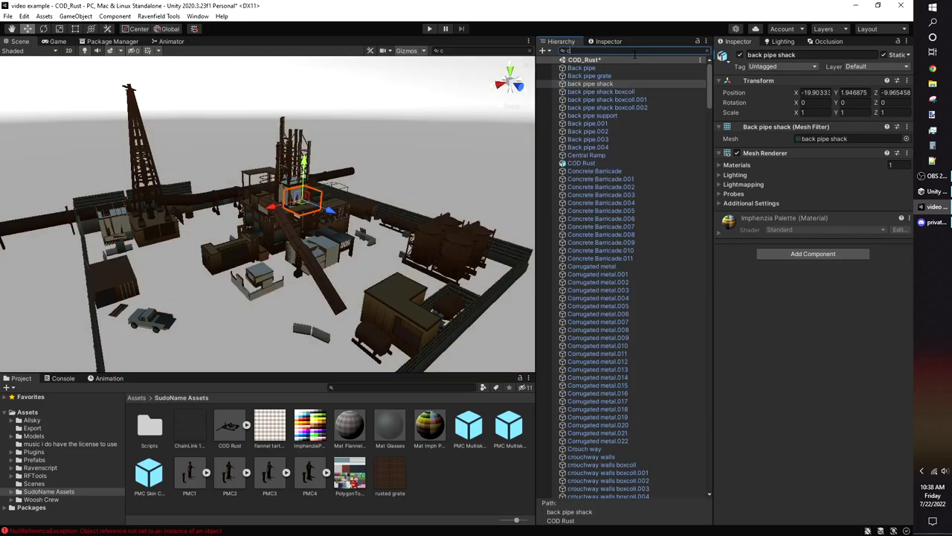
{"action": "type", "text": "oll"}
{"action": "key", "text": "Home"}
{"action": "type", "text": "box"}
{"action": "left_click", "coordinate": [622, 68]}
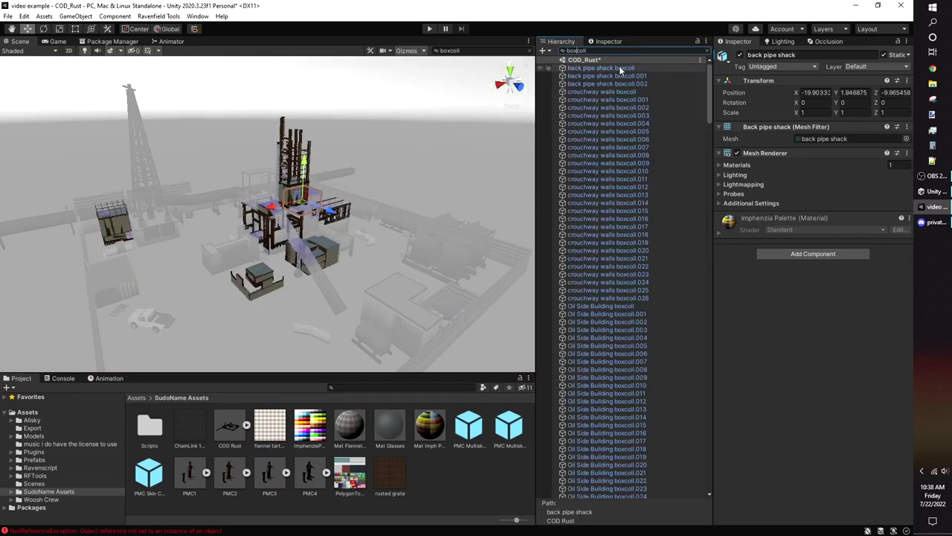
{"action": "key", "text": "ctrl+a"}
{"action": "left_click", "coordinate": [778, 257]}
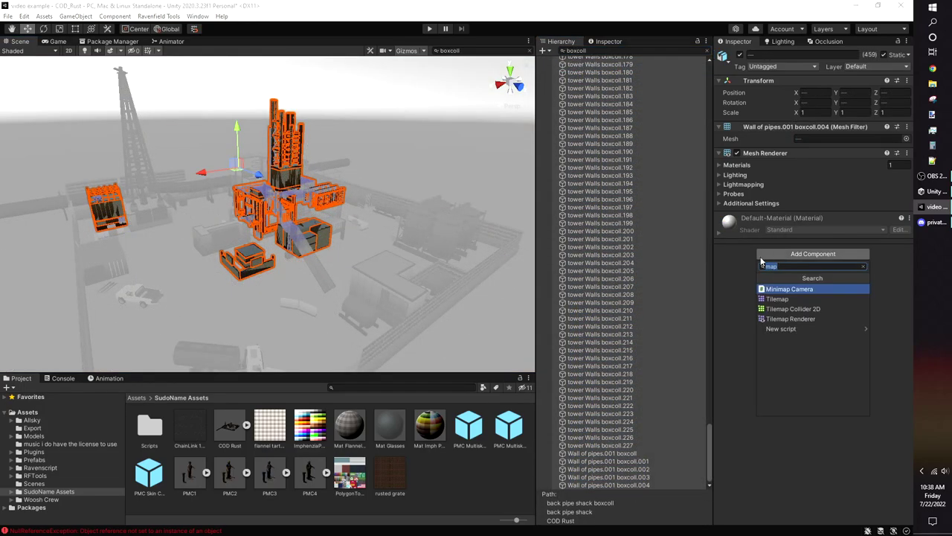
{"action": "left_click", "coordinate": [778, 290]}
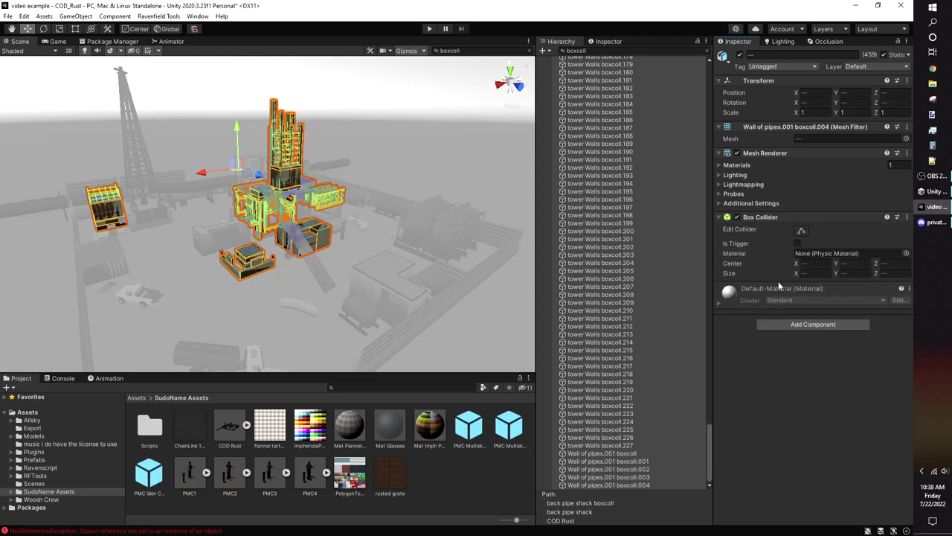
{"action": "left_click", "coordinate": [736, 152]}
Step: Add a convex Mesh Collider to every object matching "meshcon" in the hierarchy and disable their Mesh Renderers
{"action": "double_click", "coordinate": [595, 51]}
{"action": "type", "text": "meshcon"}
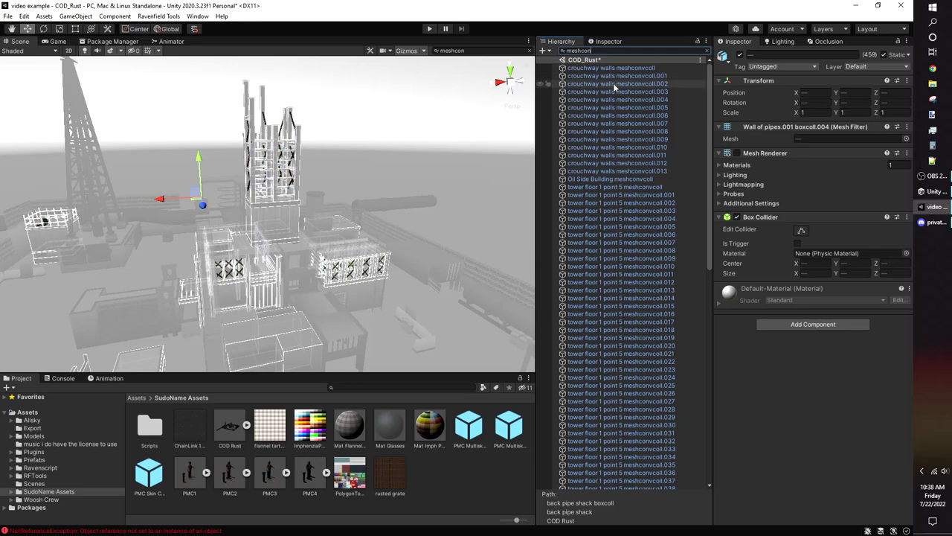
{"action": "left_click", "coordinate": [614, 88]}
{"action": "key", "text": "ctrl+a"}
{"action": "left_click", "coordinate": [790, 254]}
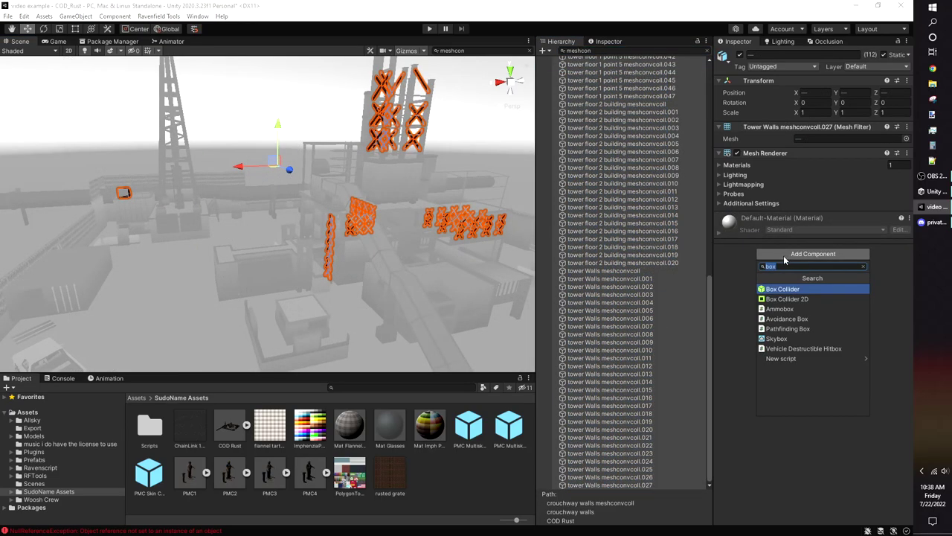
{"action": "type", "text": "mesh"}
{"action": "left_click", "coordinate": [782, 289]}
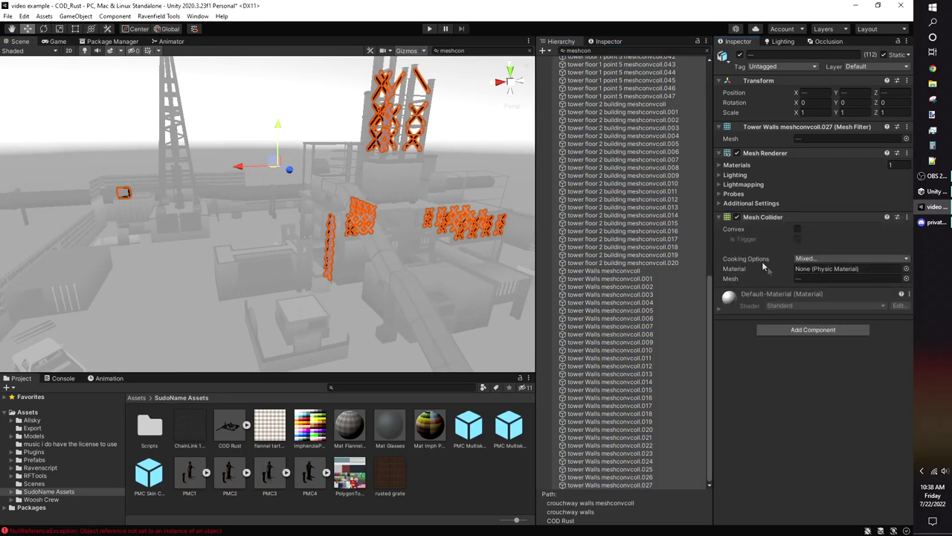
{"action": "left_click", "coordinate": [797, 231]}
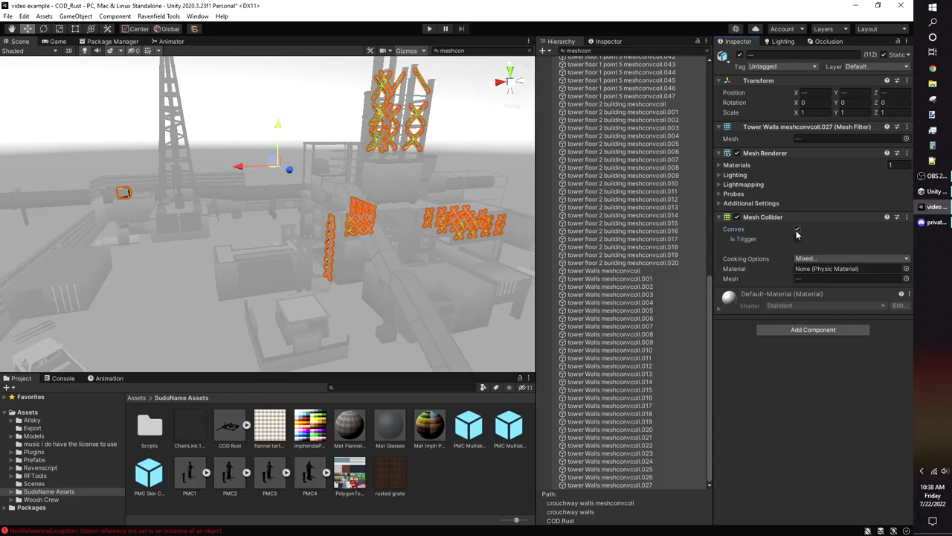
{"action": "left_click", "coordinate": [737, 153]}
{"action": "right_click_drag", "start_coordinate": [387, 195], "coordinate": [420, 152]}
{"action": "mouse_move", "coordinate": [421, 153]}
{"action": "middle_mouse_down"}
{"action": "mouse_move", "coordinate": [413, 132]}
{"action": "mouse_move", "coordinate": [456, 136]}
{"action": "mouse_move", "coordinate": [402, 152]}
{"action": "middle_mouse_up"}
{"action": "right_click_drag", "start_coordinate": [402, 153], "coordinate": [340, 195]}
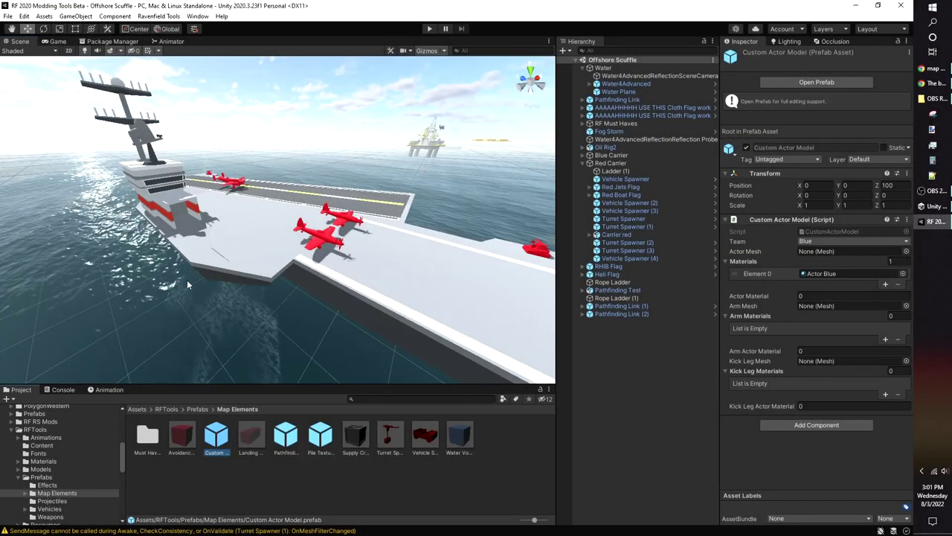
Step: Place a Supply Crate prefab on the carrier deck in the Offshore Scuffle scene and inspect it up close
{"action": "right_click_drag", "start_coordinate": [252, 278], "coordinate": [242, 271]}
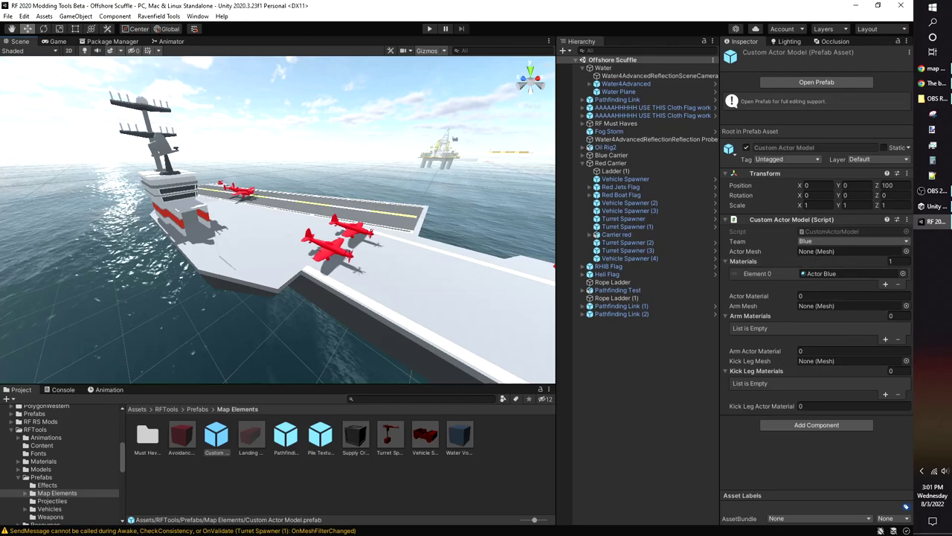
{"action": "left_click", "coordinate": [355, 442]}
{"action": "right_click_drag", "start_coordinate": [378, 329], "coordinate": [402, 354]}
{"action": "left_click_drag", "start_coordinate": [356, 440], "coordinate": [415, 266]}
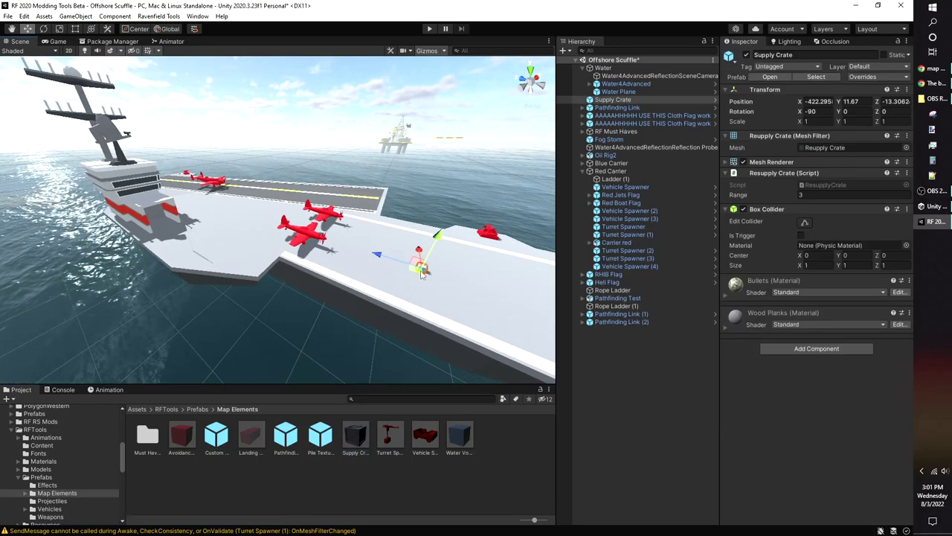
{"action": "key", "text": "f"}
{"action": "scroll", "coordinate": [417, 254], "scroll_direction": "down", "scroll_amount": 8}
{"action": "middle_click_drag", "start_coordinate": [257, 243], "coordinate": [323, 254]}
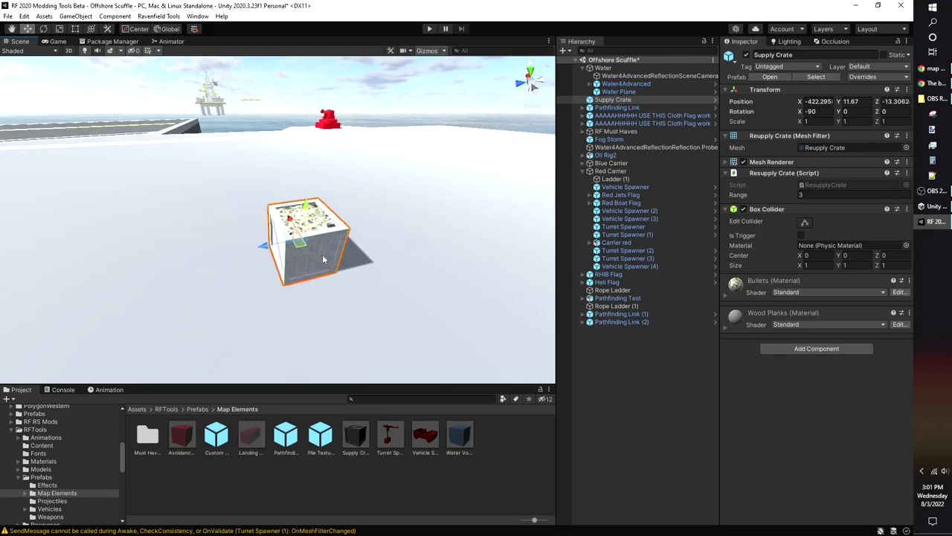
{"action": "right_click_drag", "start_coordinate": [323, 255], "coordinate": [387, 257]}
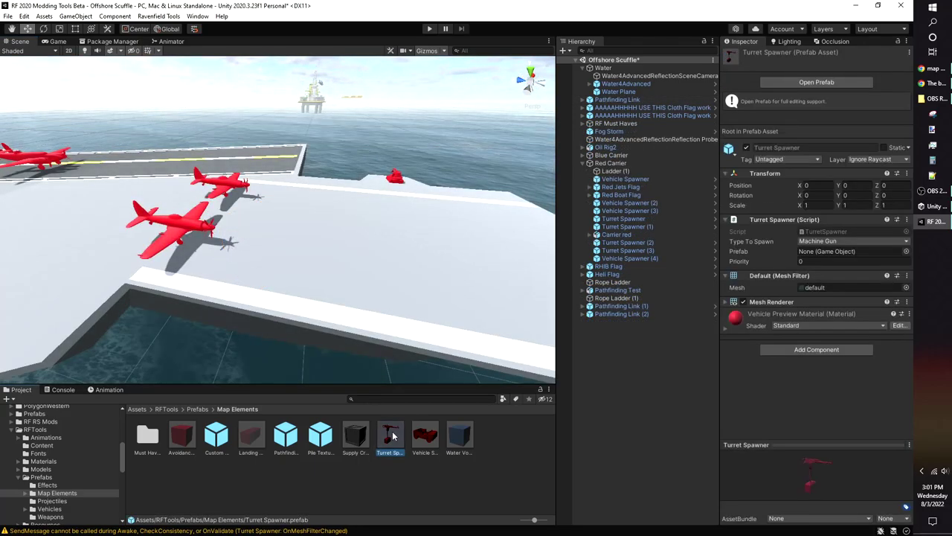
Step: Place a Turret Spawner prefab on the carrier deck and review its turret type options
{"action": "left_click_drag", "start_coordinate": [400, 391], "coordinate": [363, 240]}
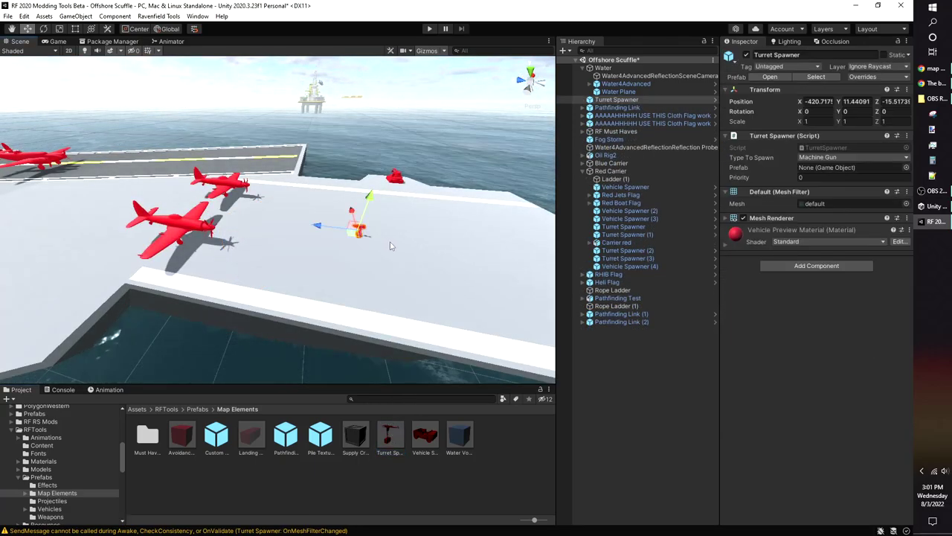
{"action": "key", "text": "f"}
{"action": "left_click", "coordinate": [120, 232]}
{"action": "scroll", "coordinate": [261, 216], "scroll_direction": "down", "scroll_amount": 5}
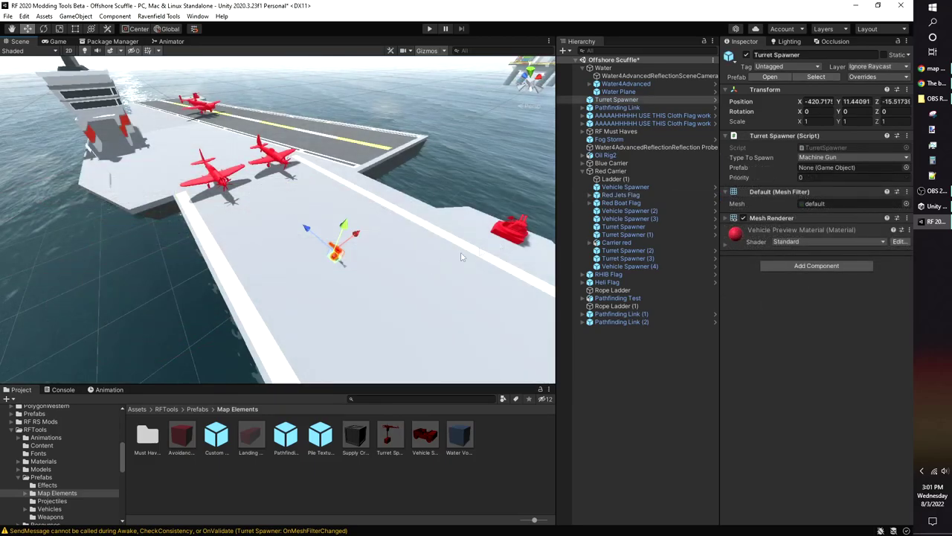
{"action": "left_click", "coordinate": [836, 158]}
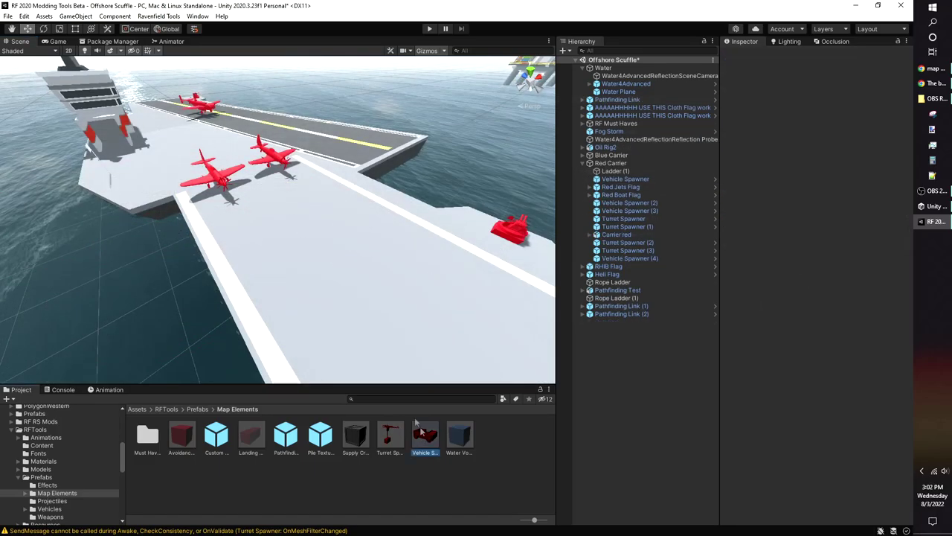
Step: Place a Vehicle Spawner prefab on the carrier deck and review its respawn type and vehicle type options
{"action": "left_click_drag", "start_coordinate": [421, 431], "coordinate": [308, 248]}
{"action": "key", "text": "a"}
{"action": "right_click_drag", "start_coordinate": [216, 207], "coordinate": [472, 204]}
{"action": "key", "text": "f"}
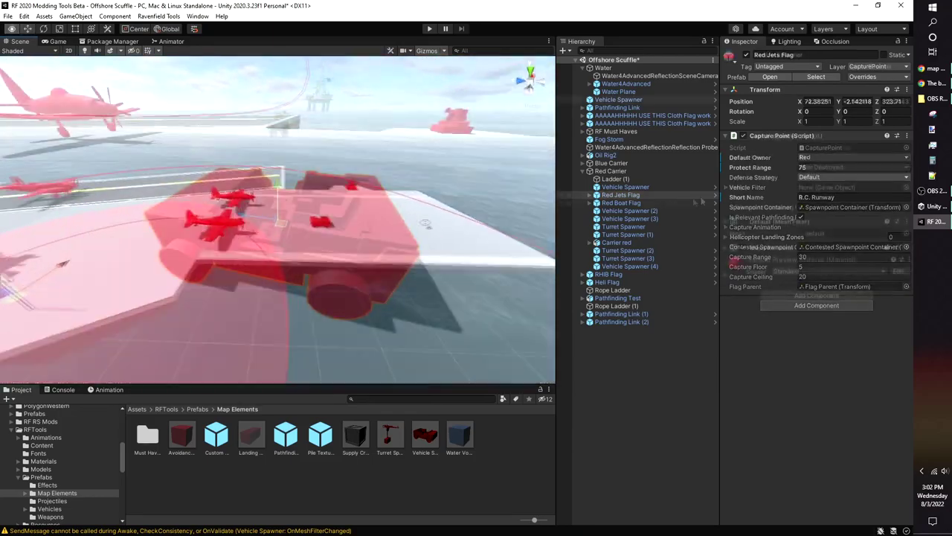
{"action": "left_click", "coordinate": [831, 167]}
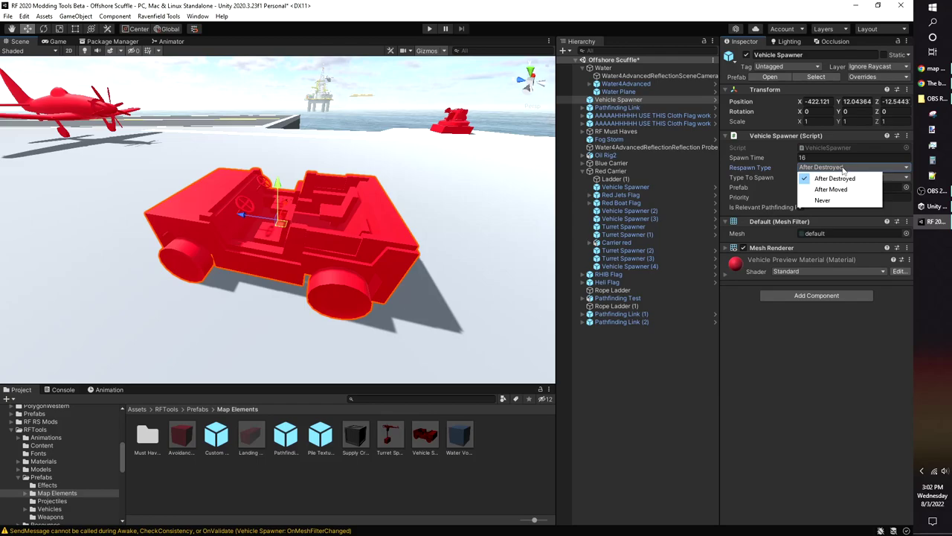
{"action": "left_click", "coordinate": [905, 178]}
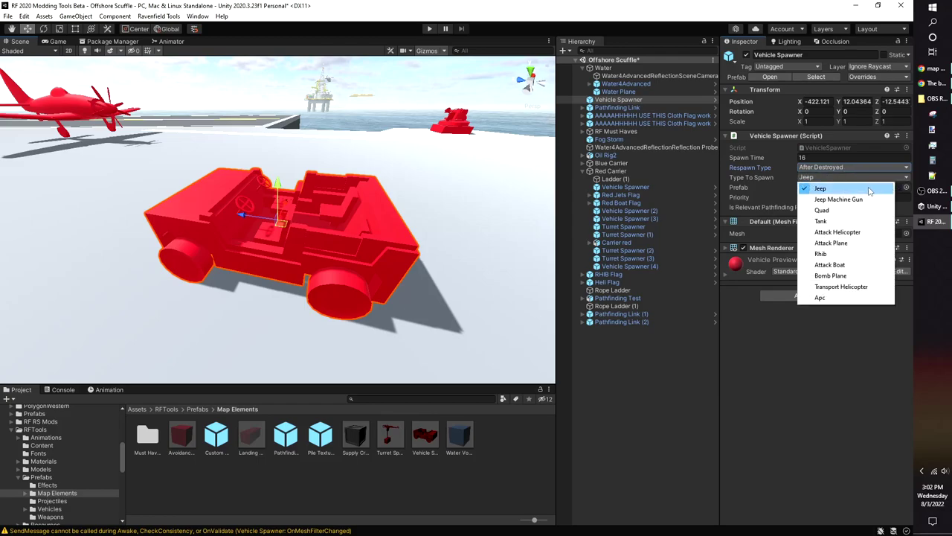
{"action": "left_click", "coordinate": [823, 429]}
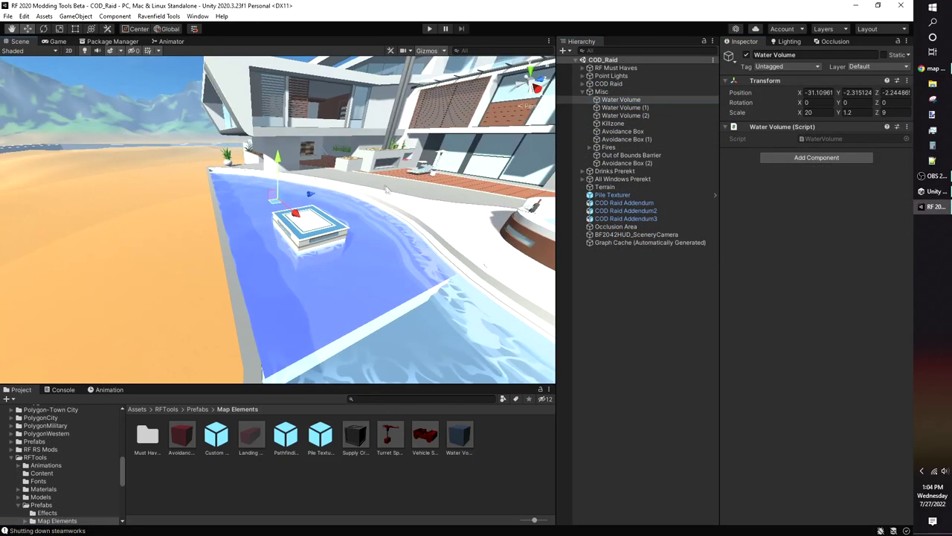
{"action": "mouse_move", "coordinate": [386, 189]}
{"action": "middle_mouse_down"}
{"action": "mouse_move", "coordinate": [381, 169]}
{"action": "mouse_move", "coordinate": [383, 183]}
{"action": "middle_mouse_up"}
{"action": "right_click_drag", "start_coordinate": [383, 183], "coordinate": [344, 181]}
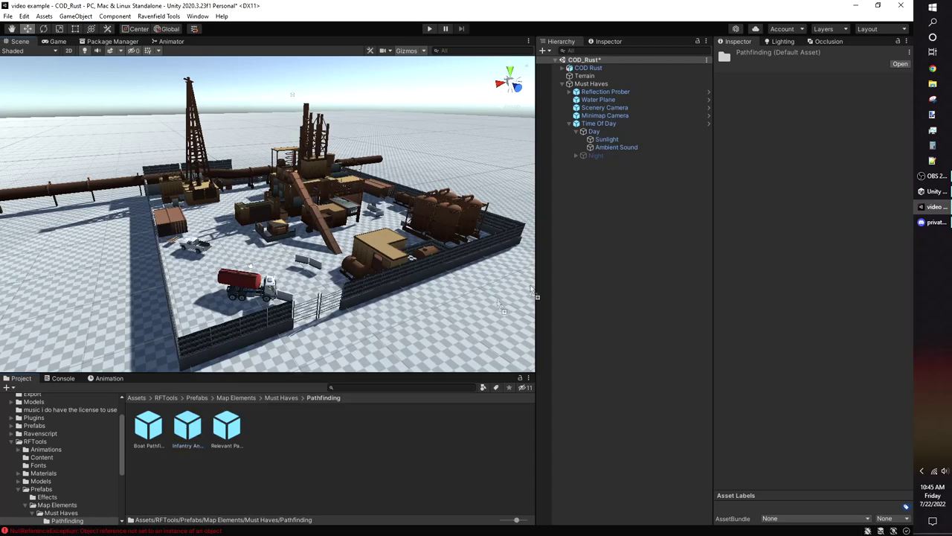
Step: Add the Infantry And Car Pathfinding Box prefab to the COD_Rust scene and parent it under Must Haves
{"action": "left_click_drag", "start_coordinate": [533, 290], "coordinate": [643, 222]}
{"action": "left_click", "coordinate": [569, 124]}
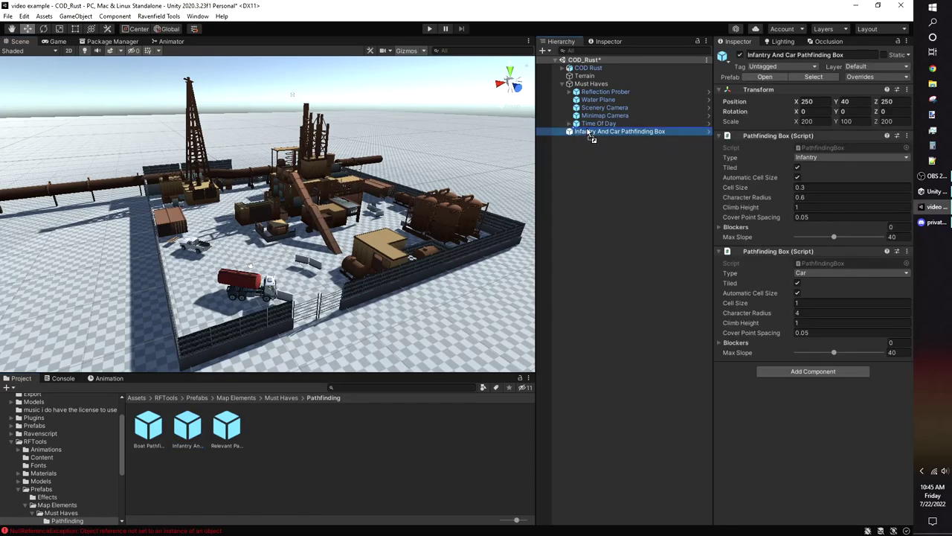
{"action": "left_click_drag", "start_coordinate": [587, 130], "coordinate": [589, 134]}
{"action": "left_click", "coordinate": [590, 140]}
{"action": "left_click", "coordinate": [593, 132]}
Step: Set the pathfinding box's X and Z position to 0
{"action": "scroll", "coordinate": [387, 225], "scroll_direction": "down", "scroll_amount": 5}
{"action": "left_click", "coordinate": [816, 102]}
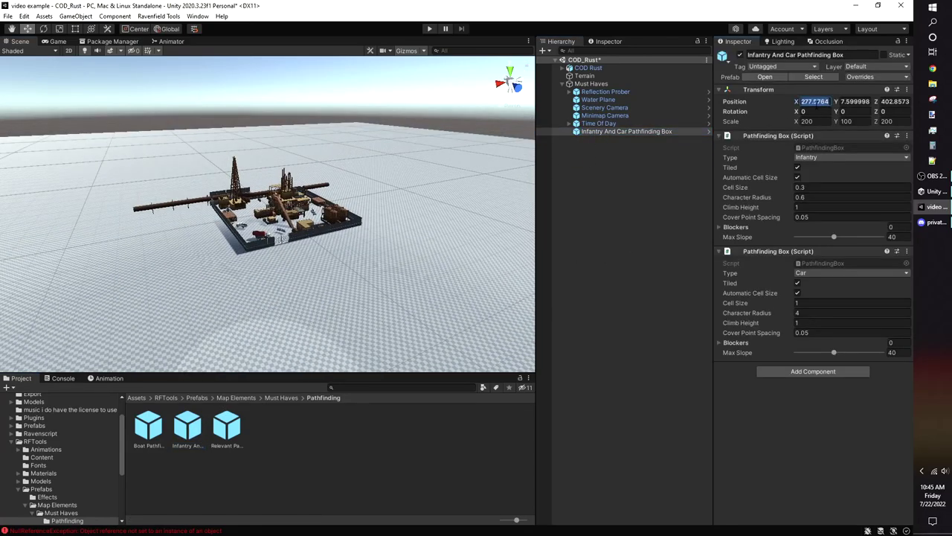
{"action": "type", "text": "0"}
{"action": "key", "text": "Return"}
{"action": "key", "text": "f"}
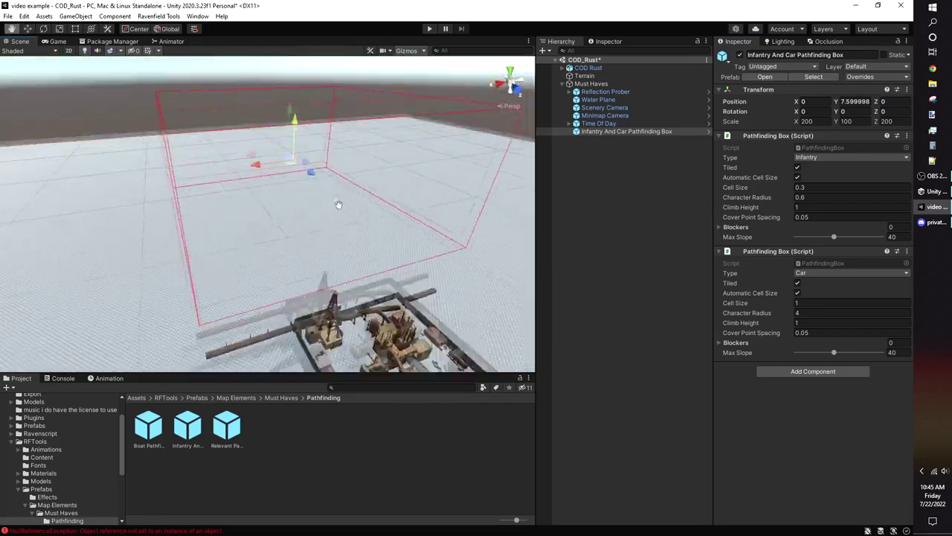
Step: Move the pathfinding box over the Rust model, to about X 19, Y -51.9, Z 134.1
{"action": "left_click_drag", "start_coordinate": [288, 137], "coordinate": [265, 247]}
{"action": "scroll", "coordinate": [408, 198], "scroll_direction": "down", "scroll_amount": 5}
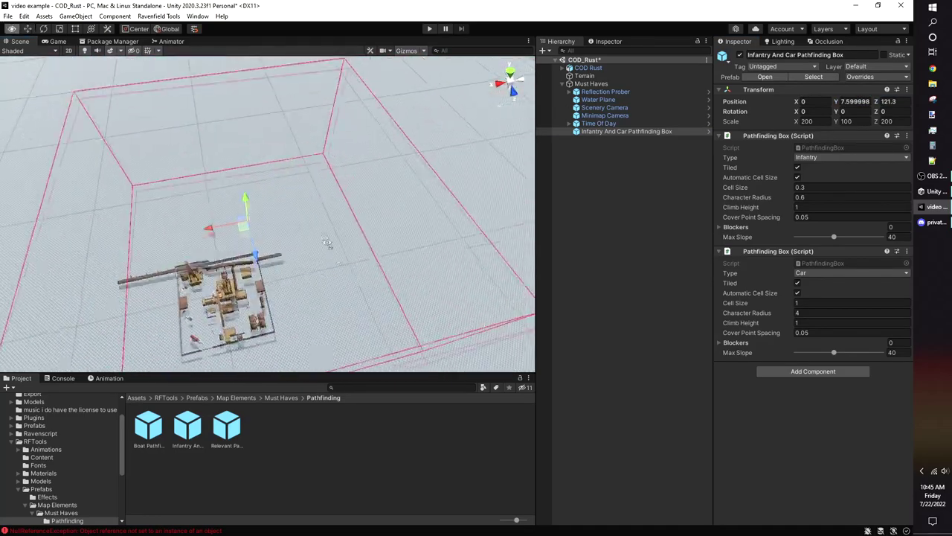
{"action": "middle_click_drag", "start_coordinate": [266, 247], "coordinate": [314, 148]}
{"action": "left_click_drag", "start_coordinate": [296, 125], "coordinate": [274, 136]}
{"action": "mouse_move", "coordinate": [280, 93]}
{"action": "left_mouse_down"}
{"action": "mouse_move", "coordinate": [275, 165]}
{"action": "mouse_move", "coordinate": [285, 90]}
{"action": "left_mouse_up"}
{"action": "middle_click_drag", "start_coordinate": [285, 91], "coordinate": [286, 101]}
{"action": "left_click_drag", "start_coordinate": [286, 100], "coordinate": [289, 136], "text": "alt"}
{"action": "scroll", "coordinate": [290, 142], "scroll_direction": "up", "scroll_amount": 3}
{"action": "left_click_drag", "start_coordinate": [291, 177], "coordinate": [293, 141], "text": "alt"}
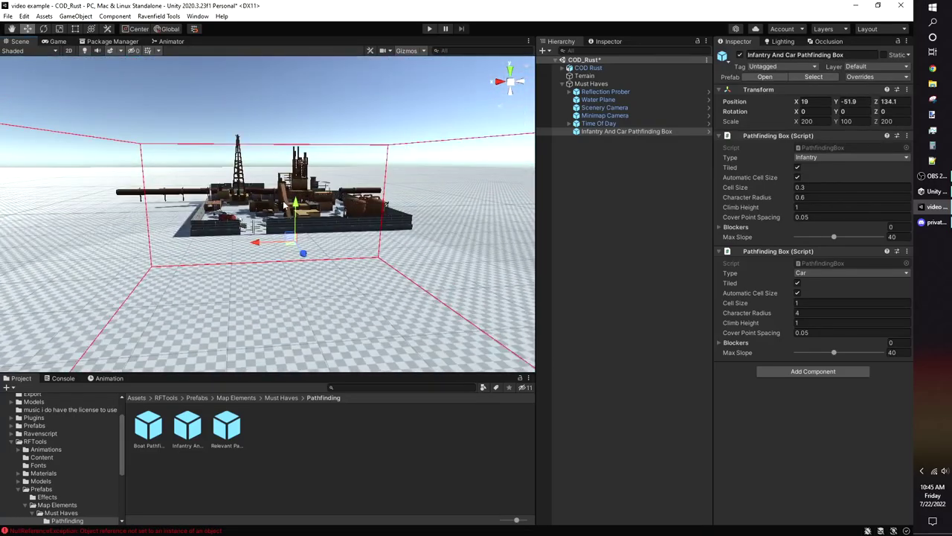
Step: Raise the pathfinding box to about Y -32.5 and check its coverage of the Rust model
{"action": "left_click_drag", "start_coordinate": [296, 203], "coordinate": [223, 276]}
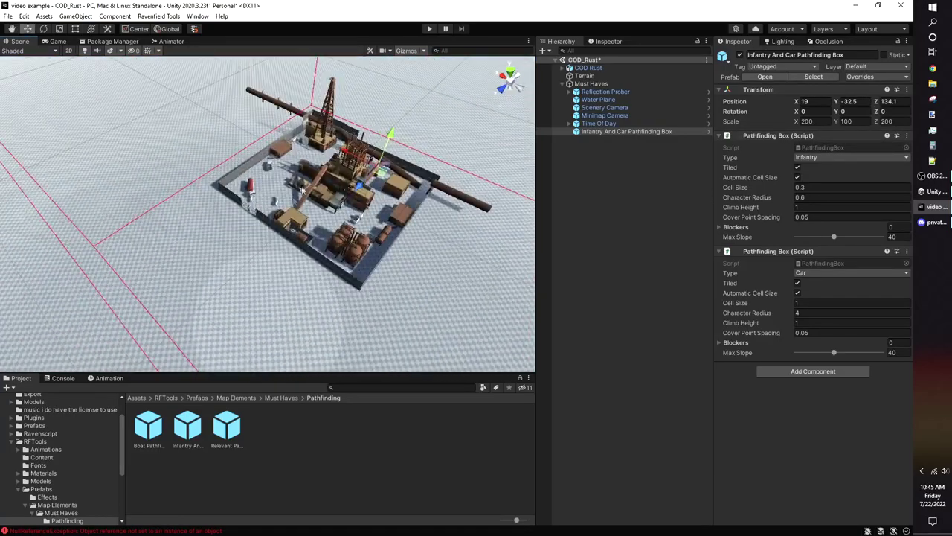
{"action": "middle_click_drag", "start_coordinate": [335, 119], "coordinate": [327, 199]}
{"action": "left_click_drag", "start_coordinate": [327, 198], "coordinate": [347, 150], "text": "alt"}
{"action": "scroll", "coordinate": [348, 165], "scroll_direction": "down", "scroll_amount": 2}
{"action": "middle_click_drag", "start_coordinate": [347, 150], "coordinate": [361, 183]}
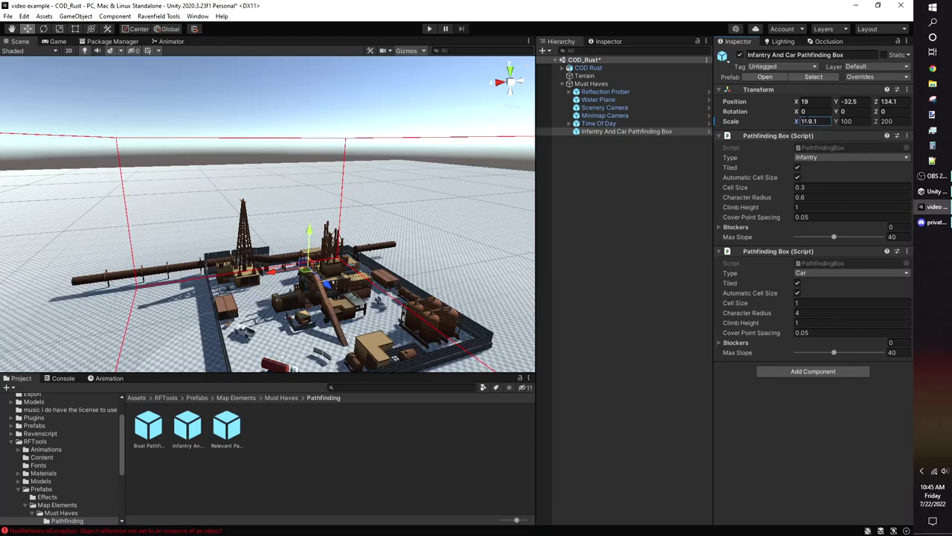
Step: Set the pathfinding box's X scale to 150 and reduce its Z scale to about 150.1
{"action": "left_click_drag", "start_coordinate": [817, 121], "coordinate": [790, 119]}
{"action": "type", "text": "150"}
{"action": "right_click_drag", "start_coordinate": [298, 171], "coordinate": [287, 226]}
{"action": "scroll", "coordinate": [275, 244], "scroll_direction": "up", "scroll_amount": 4}
{"action": "scroll", "coordinate": [305, 200], "scroll_direction": "down", "scroll_amount": 6}
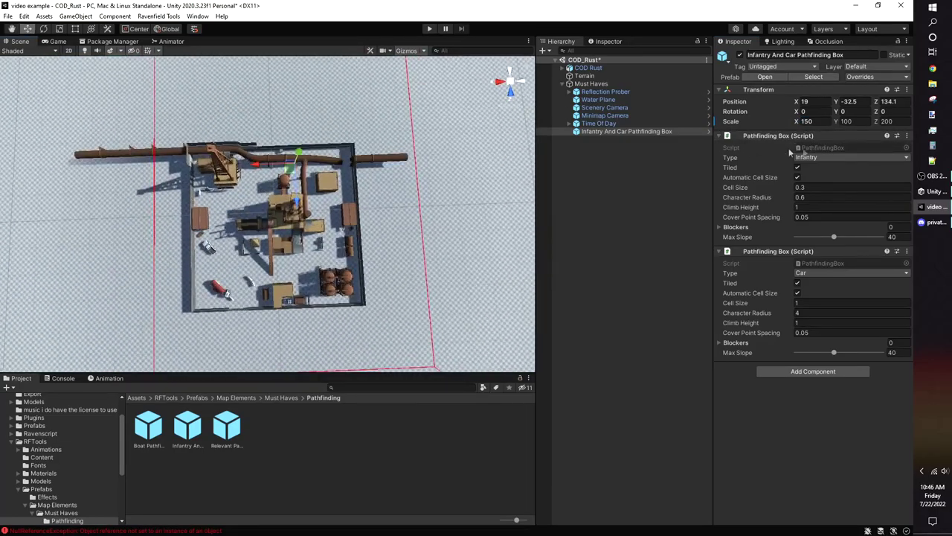
{"action": "left_click_drag", "start_coordinate": [878, 122], "coordinate": [822, 129]}
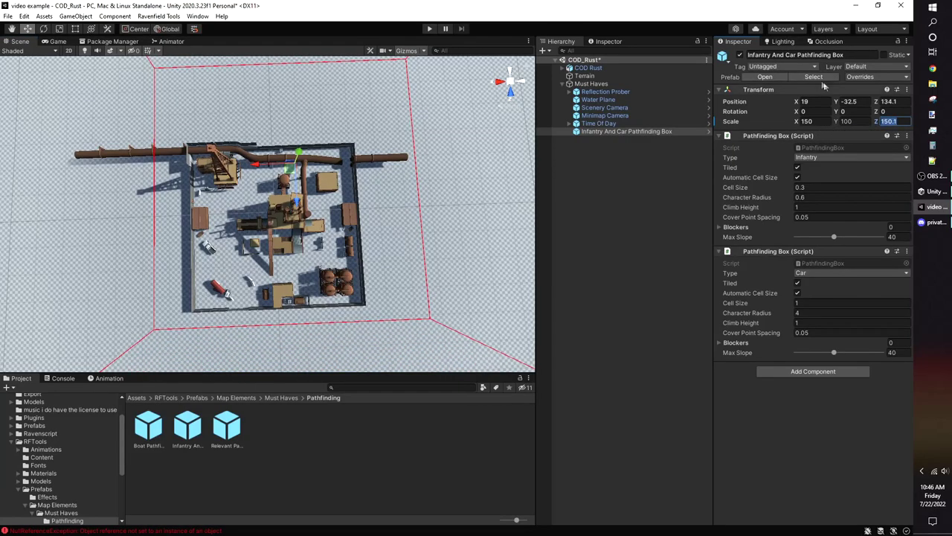
Step: Move the pathfinding box to about X 25.5, Z 153, then set the infantry cell size to 0.1 and character radius to .5
{"action": "left_click_drag", "start_coordinate": [288, 169], "coordinate": [274, 219]}
{"action": "right_click_drag", "start_coordinate": [273, 219], "coordinate": [406, 152]}
{"action": "middle_click_drag", "start_coordinate": [405, 152], "coordinate": [440, 195]}
{"action": "scroll", "coordinate": [393, 63], "scroll_direction": "down", "scroll_amount": 5}
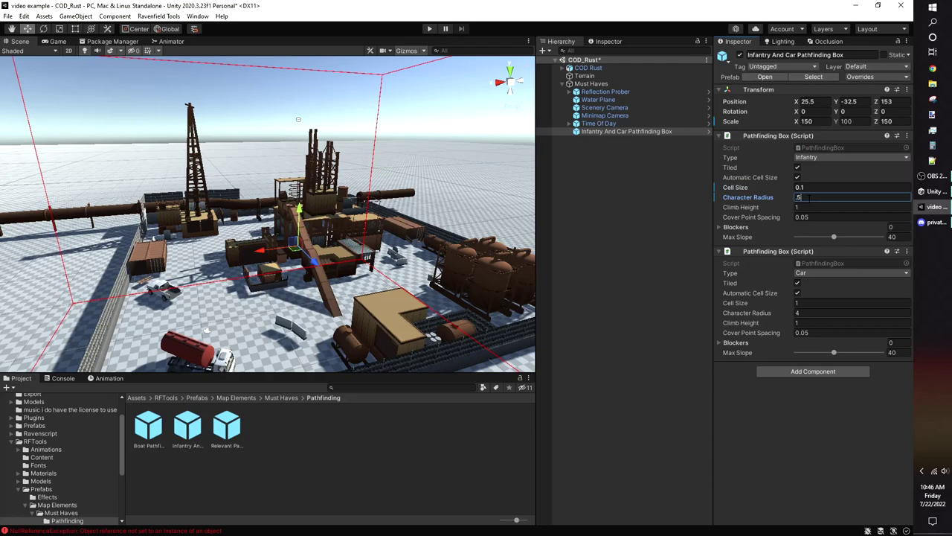
{"action": "left_click", "coordinate": [722, 233]}
{"action": "left_click", "coordinate": [721, 232]}
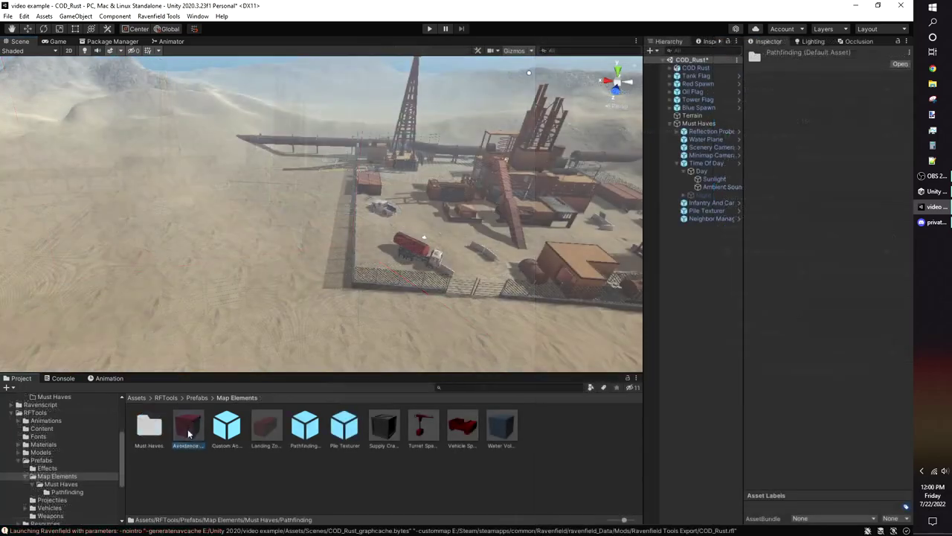
Step: Place an Avoidance Box prefab in the scene and position it by the fenced Rust compound
{"action": "left_click_drag", "start_coordinate": [188, 426], "coordinate": [321, 186]}
{"action": "key", "text": "f"}
{"action": "right_click_drag", "start_coordinate": [393, 256], "coordinate": [417, 302]}
{"action": "left_click", "coordinate": [817, 293]}
{"action": "right_click_drag", "start_coordinate": [358, 242], "coordinate": [297, 202]}
{"action": "left_click_drag", "start_coordinate": [274, 195], "coordinate": [276, 228]}
{"action": "right_click_drag", "start_coordinate": [278, 228], "coordinate": [314, 244]}
{"action": "left_click_drag", "start_coordinate": [250, 221], "coordinate": [258, 227]}
{"action": "right_click_drag", "start_coordinate": [447, 249], "coordinate": [386, 250]}
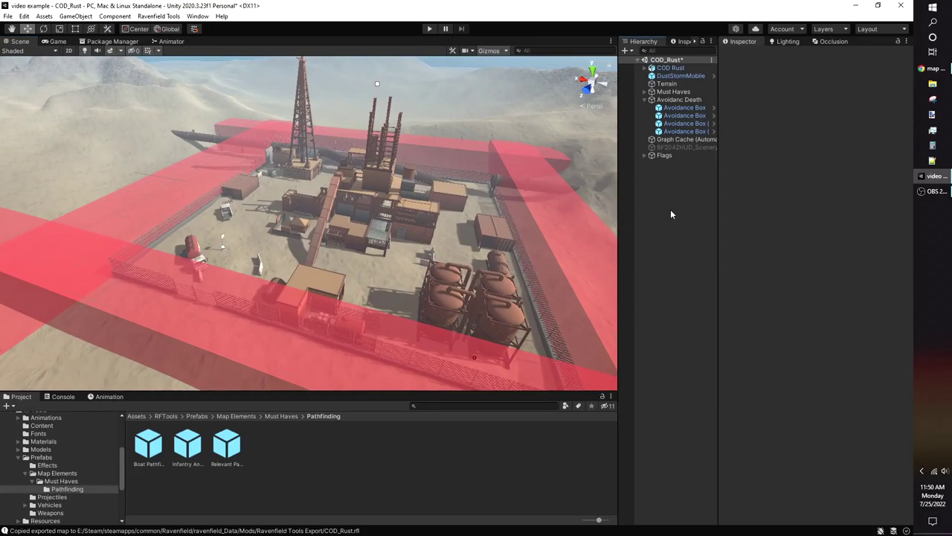
Step: Create a cube and name it "death zone"
{"action": "right_click", "coordinate": [671, 214]}
{"action": "mouse_move", "coordinate": [722, 340]}
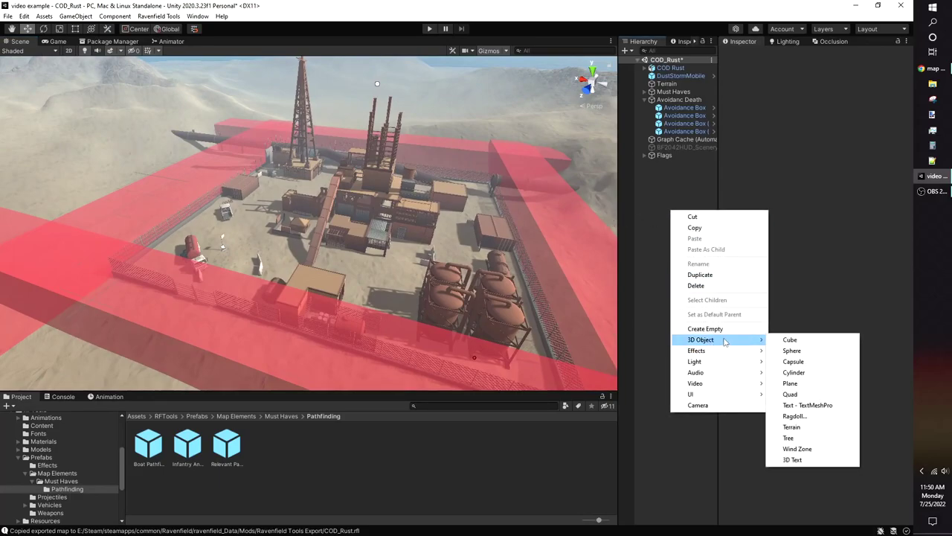
{"action": "left_click", "coordinate": [788, 340]}
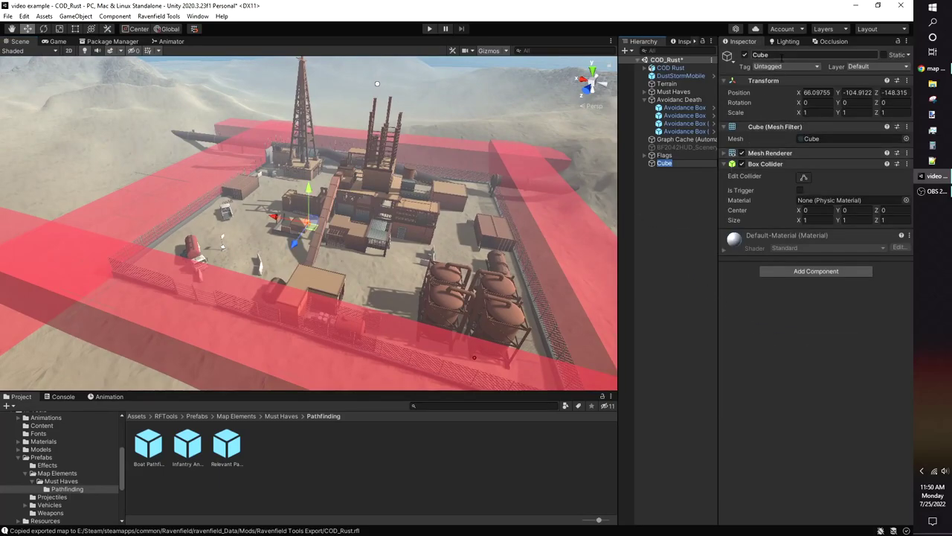
{"action": "left_click", "coordinate": [781, 56]}
{"action": "type", "text": "death zone"}
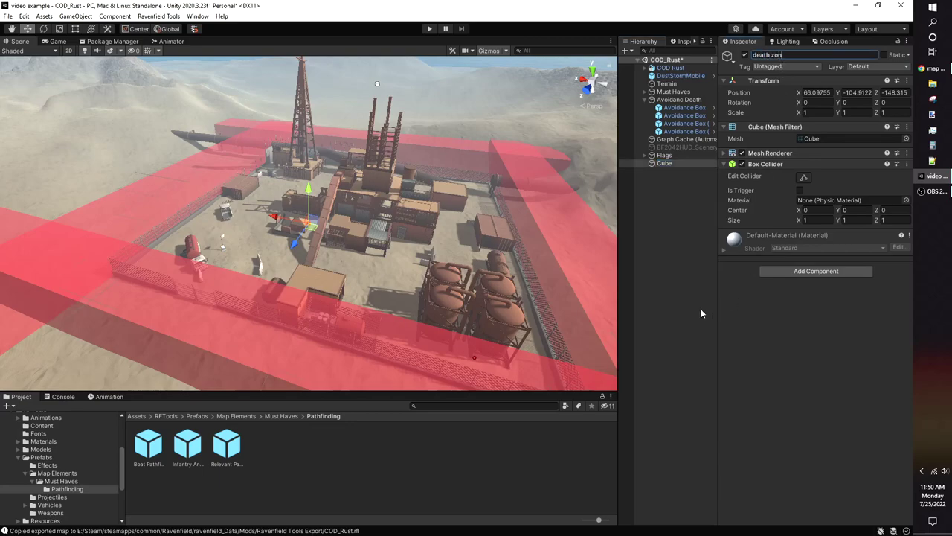
Step: Add a Damage Zone component to the death zone cube and remove its Box Collider
{"action": "left_click", "coordinate": [848, 271]}
{"action": "left_click", "coordinate": [801, 306]}
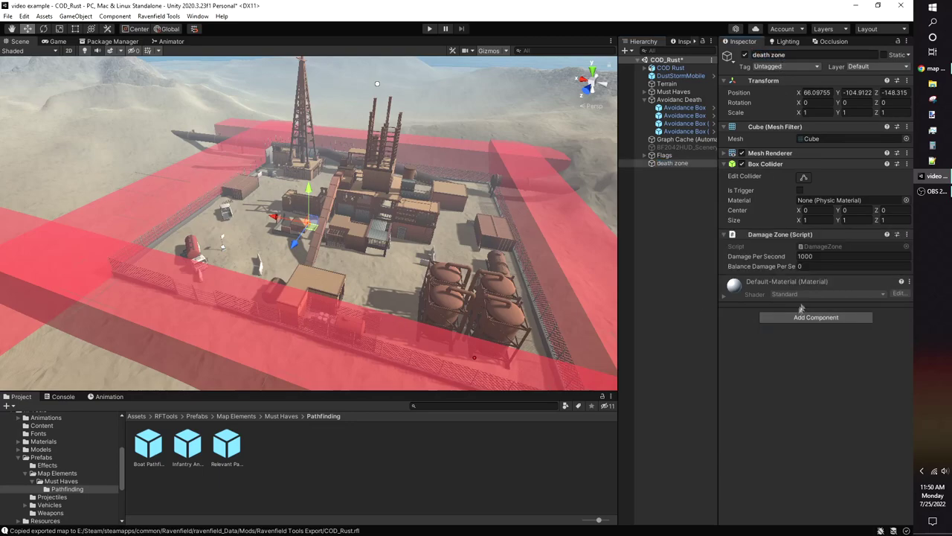
{"action": "left_click", "coordinate": [908, 165]}
{"action": "left_click", "coordinate": [828, 189]}
Step: Set the death zone's X position to 0
{"action": "right_click_drag", "start_coordinate": [590, 177], "coordinate": [531, 189]}
{"action": "type", "text": "0"}
{"action": "key", "text": "Tab"}
{"action": "key", "text": "Tab"}
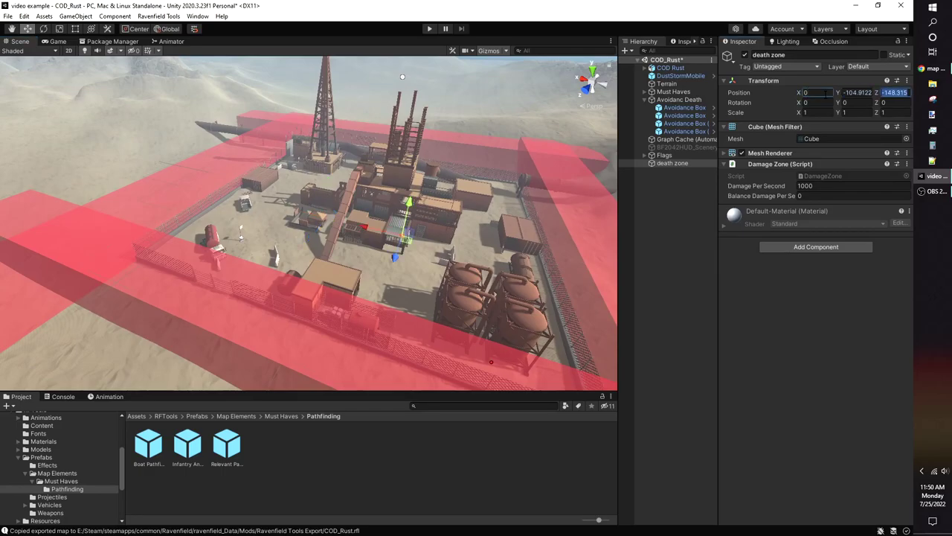
{"action": "key", "text": "Tab"}
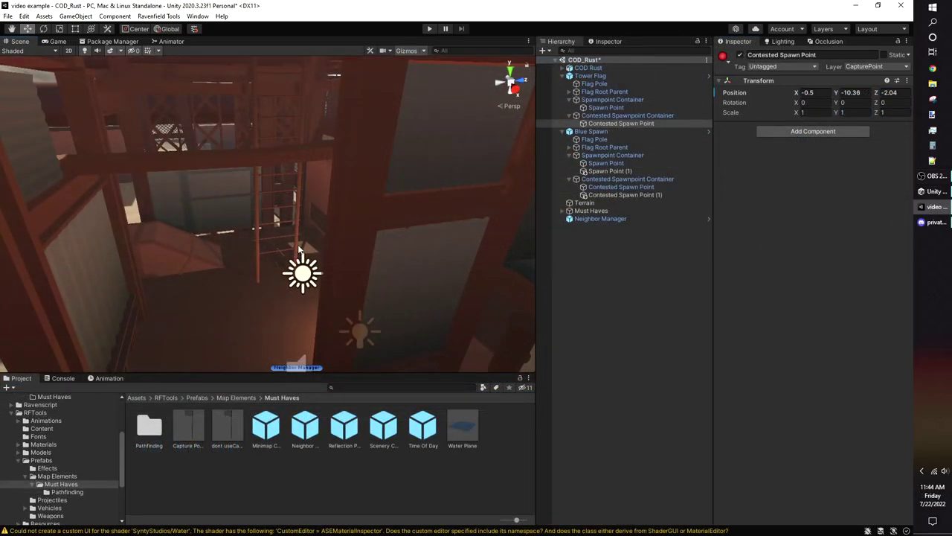
Step: Select the long ladder in the tower and create an empty child object named "ladderscript" under it
{"action": "left_click", "coordinate": [298, 248]}
{"action": "left_click", "coordinate": [295, 242]}
{"action": "left_click", "coordinate": [296, 231]}
{"action": "key", "text": "f"}
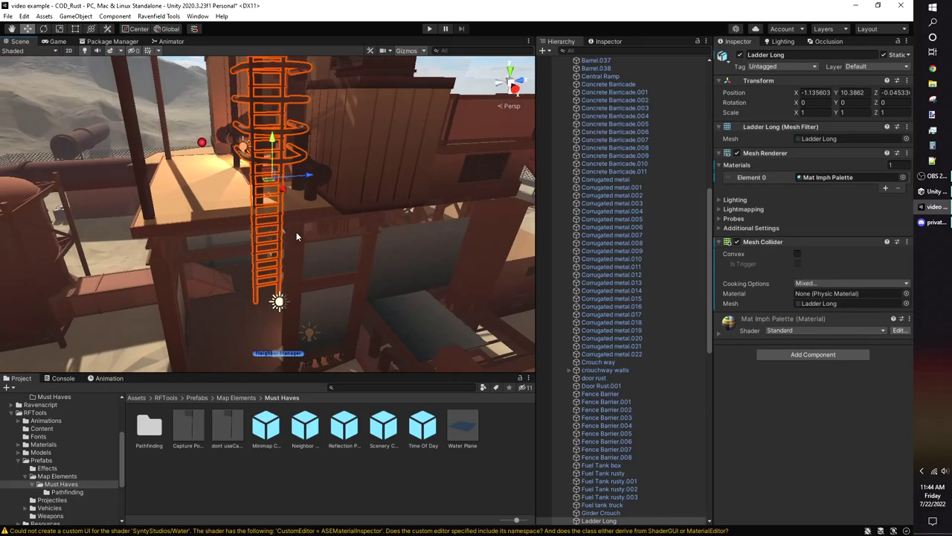
{"action": "scroll", "coordinate": [296, 232], "scroll_direction": "up", "scroll_amount": 3}
{"action": "middle_click_drag", "start_coordinate": [296, 231], "coordinate": [290, 175]}
{"action": "scroll", "coordinate": [640, 320], "scroll_direction": "down", "scroll_amount": 7}
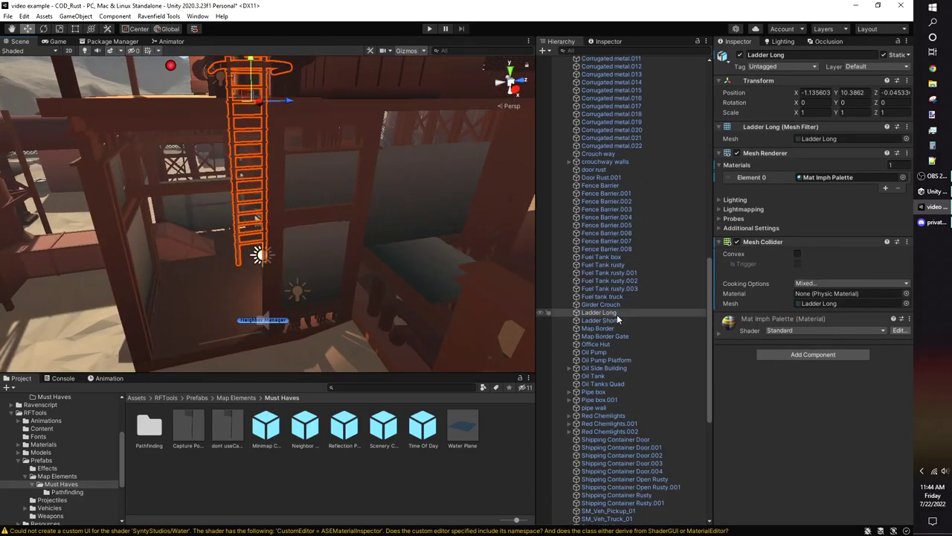
{"action": "right_click", "coordinate": [617, 314]}
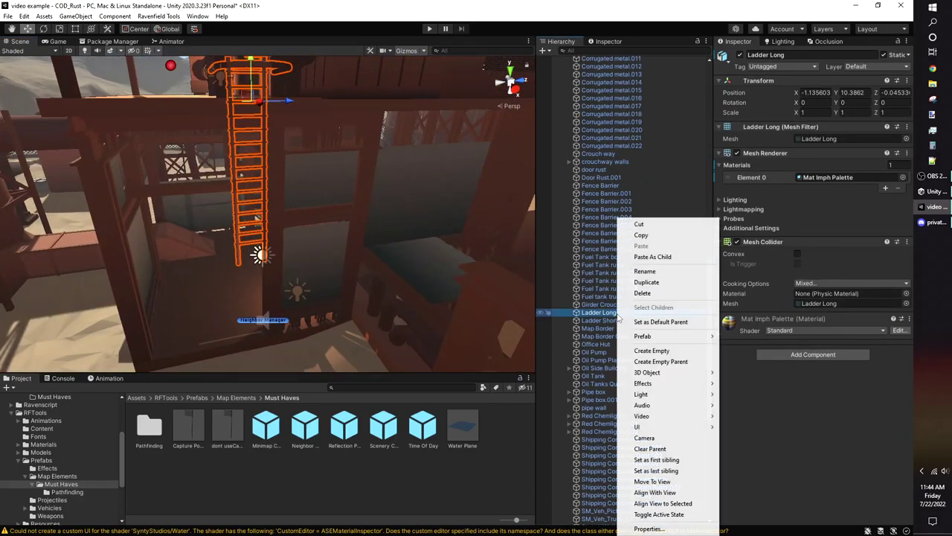
{"action": "left_click", "coordinate": [670, 352]}
{"action": "type", "text": "ladderscript"}
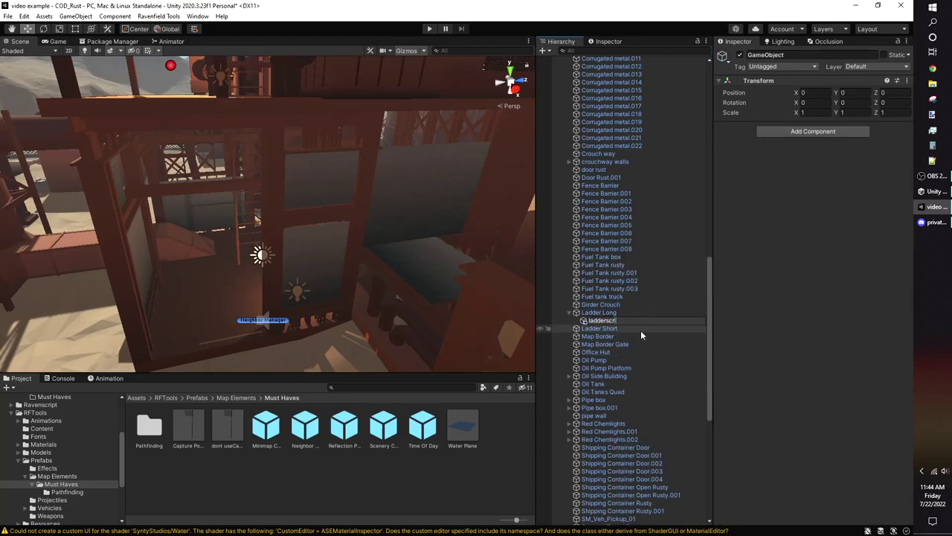
{"action": "key", "text": "Return"}
Step: Add the Ladder script component to the ladderscript object
{"action": "scroll", "coordinate": [268, 214], "scroll_direction": "down", "scroll_amount": 10}
{"action": "left_click", "coordinate": [813, 131]}
{"action": "type", "text": "ladder"}
{"action": "key", "text": "Return"}
{"action": "right_click_drag", "start_coordinate": [297, 223], "coordinate": [297, 193]}
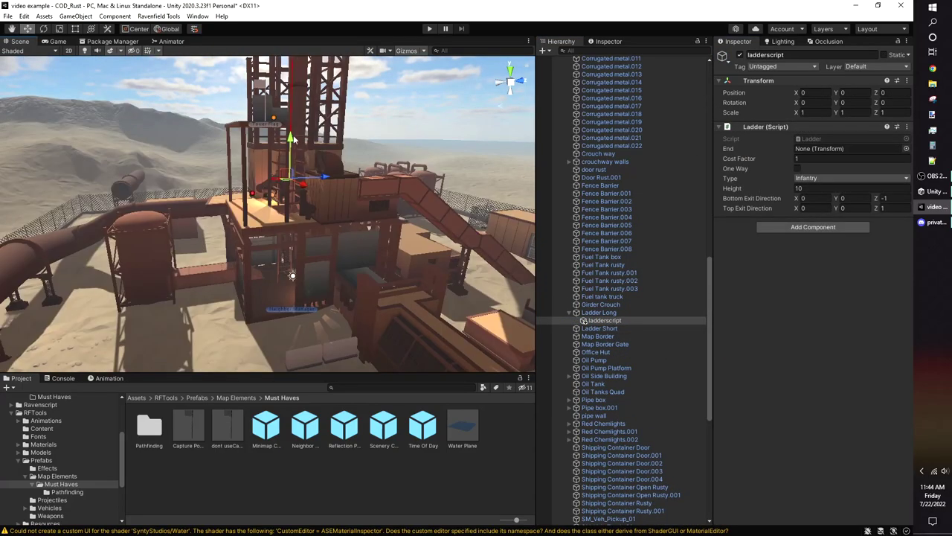
Step: Move ladderscript down to the ladder's foot, at about Y -8.54, and shift it to about X -0.645
{"action": "key", "text": "f"}
{"action": "left_click_drag", "start_coordinate": [291, 145], "coordinate": [299, 207]}
{"action": "scroll", "coordinate": [298, 261], "scroll_direction": "down", "scroll_amount": 3}
{"action": "left_click_drag", "start_coordinate": [186, 214], "coordinate": [301, 211], "text": "alt"}
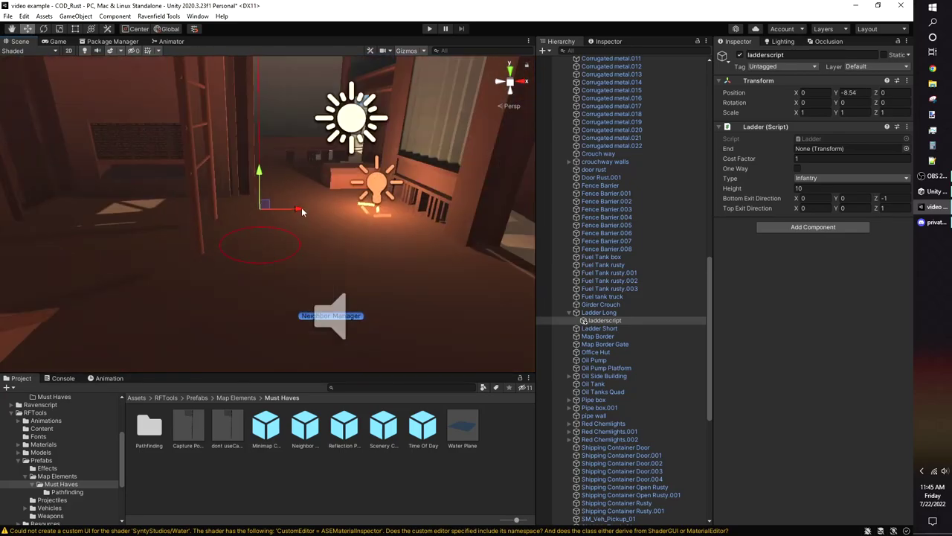
{"action": "left_click_drag", "start_coordinate": [255, 236], "coordinate": [253, 236]}
{"action": "left_click_drag", "start_coordinate": [254, 236], "coordinate": [298, 223], "text": "alt"}
Step: Set the ladder's bottom exit direction Z to -1 and rotate ladderscript to -90 on Y
{"action": "left_click", "coordinate": [893, 199]}
{"action": "type", "text": "-1"}
{"action": "left_click", "coordinate": [856, 102]}
{"action": "type", "text": "-9"}
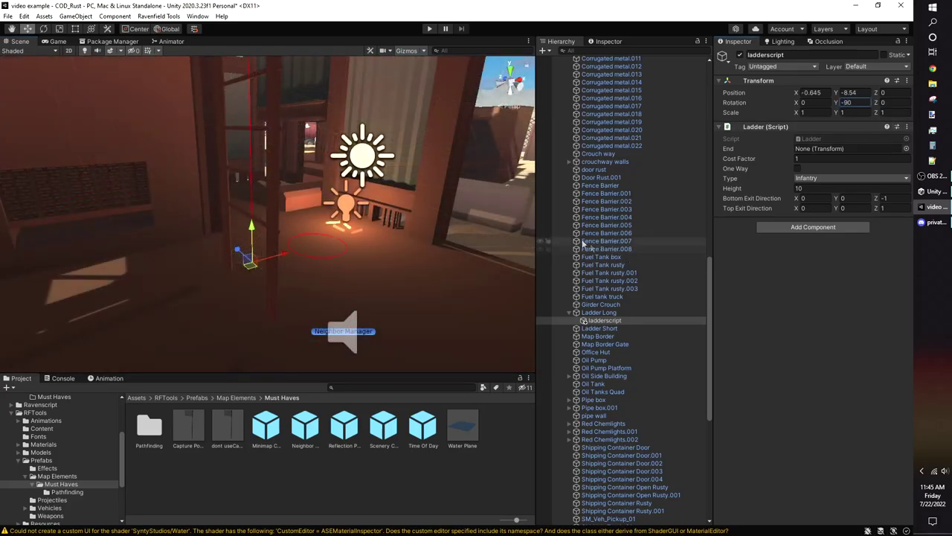
{"action": "right_click_drag", "start_coordinate": [468, 249], "coordinate": [295, 284]}
{"action": "middle_click_drag", "start_coordinate": [413, 254], "coordinate": [364, 275]}
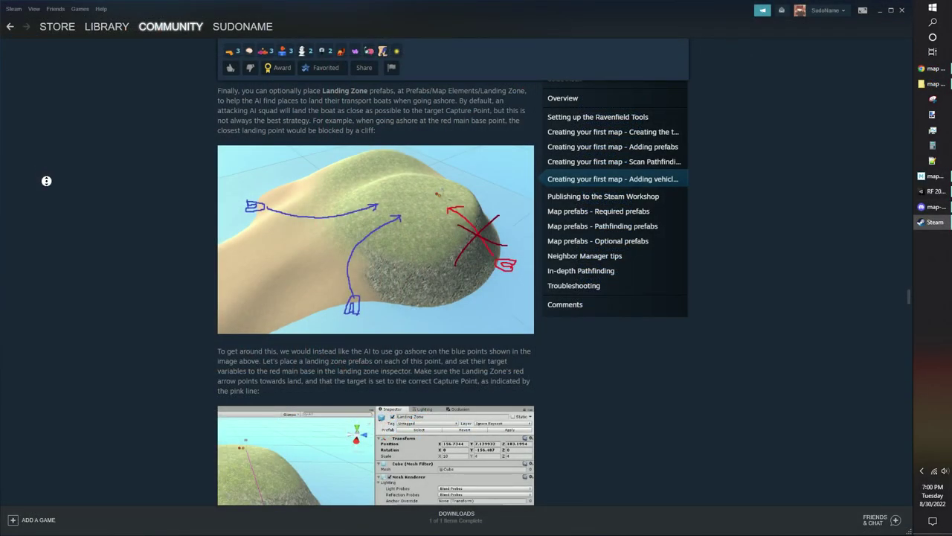
Step: Read the Steam guide's section on placing Landing Zone prefabs and setting their target capture points
{"action": "scroll", "coordinate": [47, 183], "scroll_direction": "down", "scroll_amount": 1}
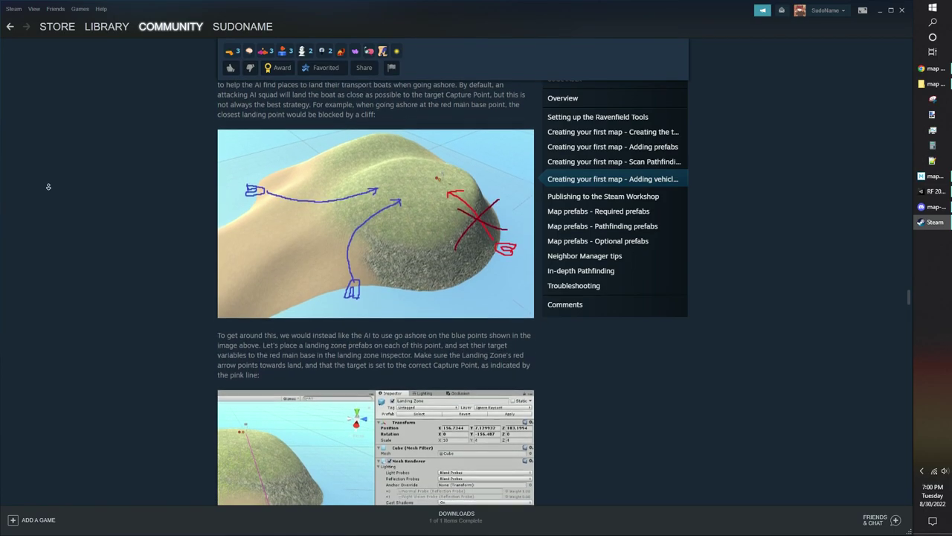
{"action": "scroll", "coordinate": [48, 186], "scroll_direction": "down", "scroll_amount": 1}
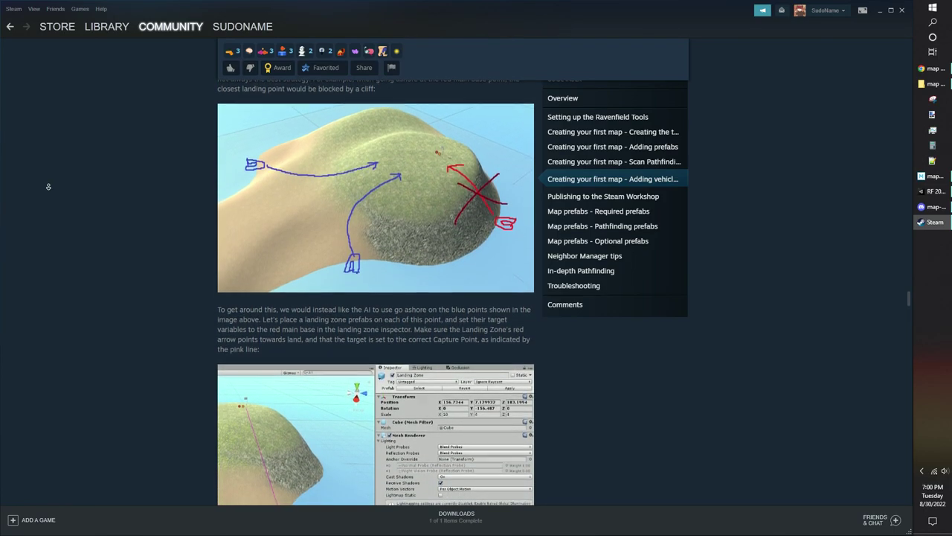
{"action": "scroll", "coordinate": [48, 186], "scroll_direction": "down", "scroll_amount": 1}
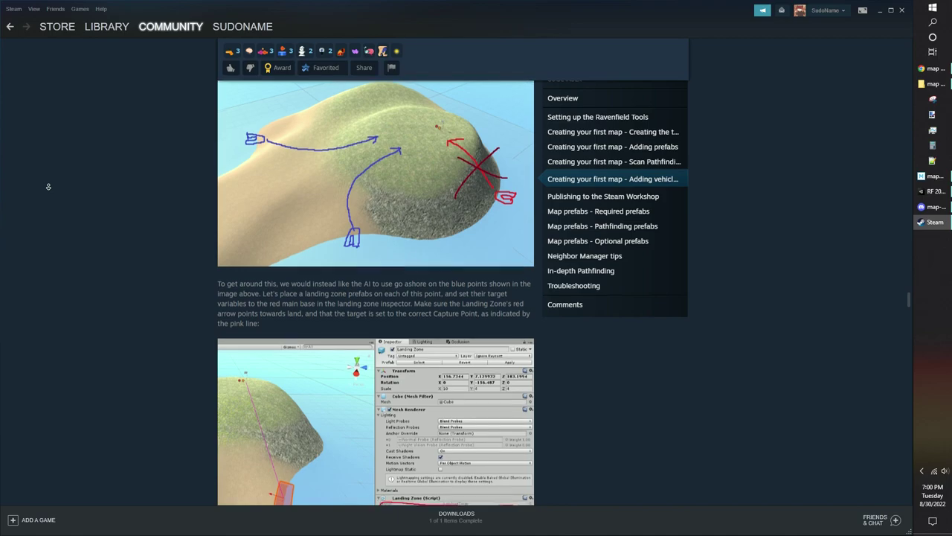
{"action": "scroll", "coordinate": [48, 187], "scroll_direction": "down", "scroll_amount": 1}
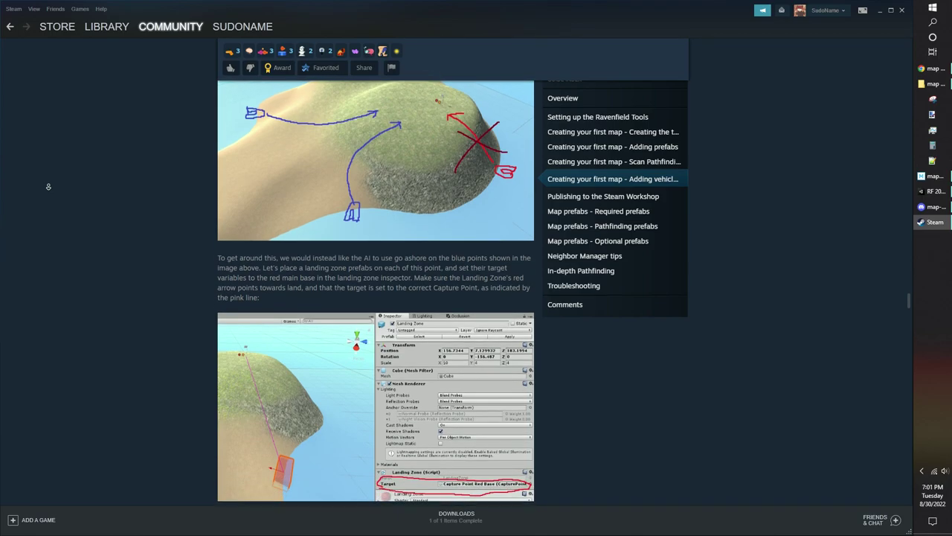
{"action": "scroll", "coordinate": [48, 187], "scroll_direction": "down", "scroll_amount": 1}
{"action": "middle_click", "coordinate": [48, 187]}
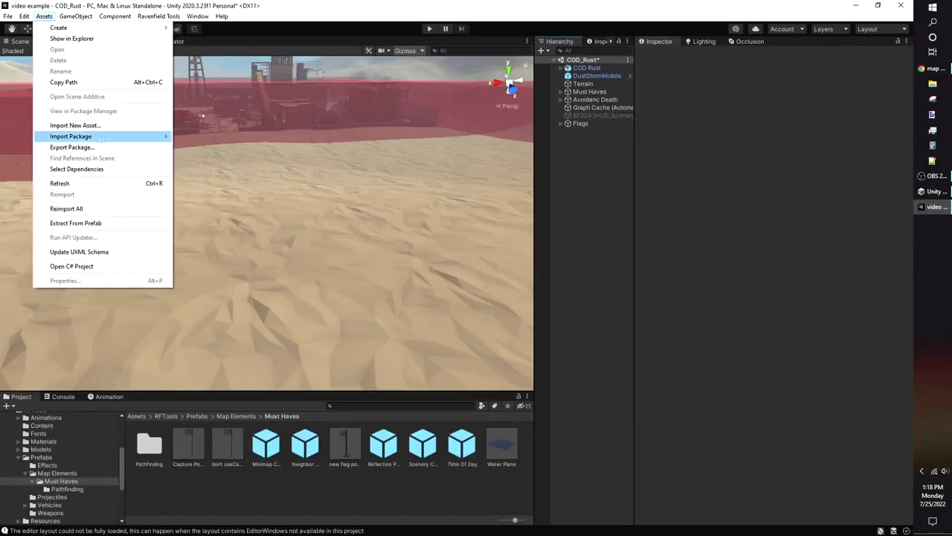
Step: Import the custom package that contains the cloth flag capture point prefab
{"action": "left_click", "coordinate": [201, 134]}
{"action": "left_click", "coordinate": [303, 154]}
{"action": "double_click", "coordinate": [303, 154]}
{"action": "left_click", "coordinate": [553, 462]}
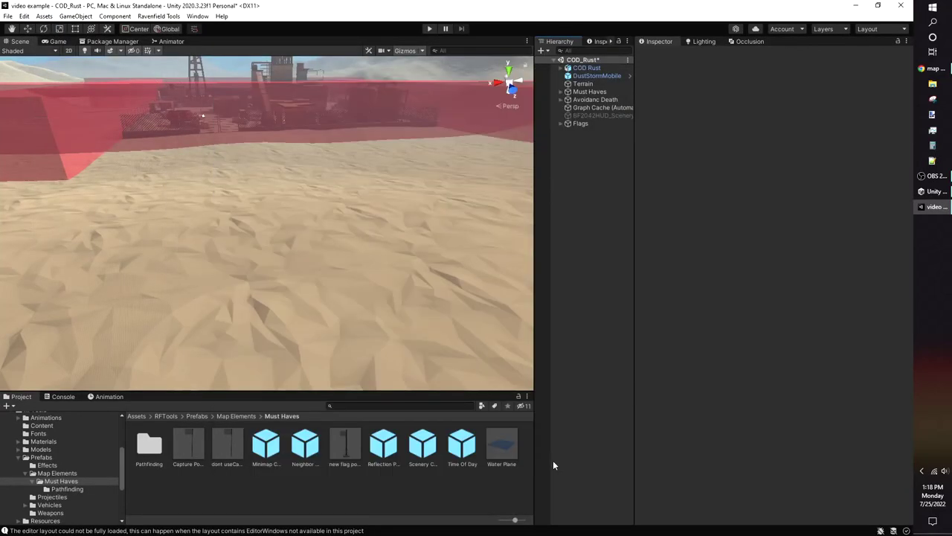
Step: Place the "dont useCapture Point" prefab on the sand and expand its regular and contested spawn point containers
{"action": "left_click_drag", "start_coordinate": [269, 450], "coordinate": [318, 269]}
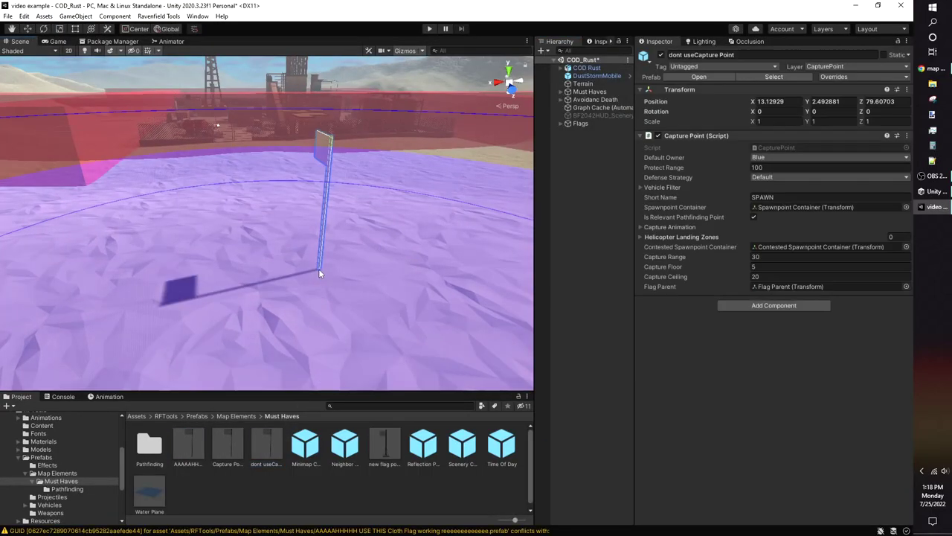
{"action": "right_click_drag", "start_coordinate": [319, 269], "coordinate": [379, 257]}
{"action": "left_click", "coordinate": [561, 75]}
{"action": "left_click", "coordinate": [568, 100]}
{"action": "left_click", "coordinate": [568, 115]}
{"action": "right_click_drag", "start_coordinate": [469, 223], "coordinate": [400, 228]}
{"action": "left_click", "coordinate": [589, 254]}
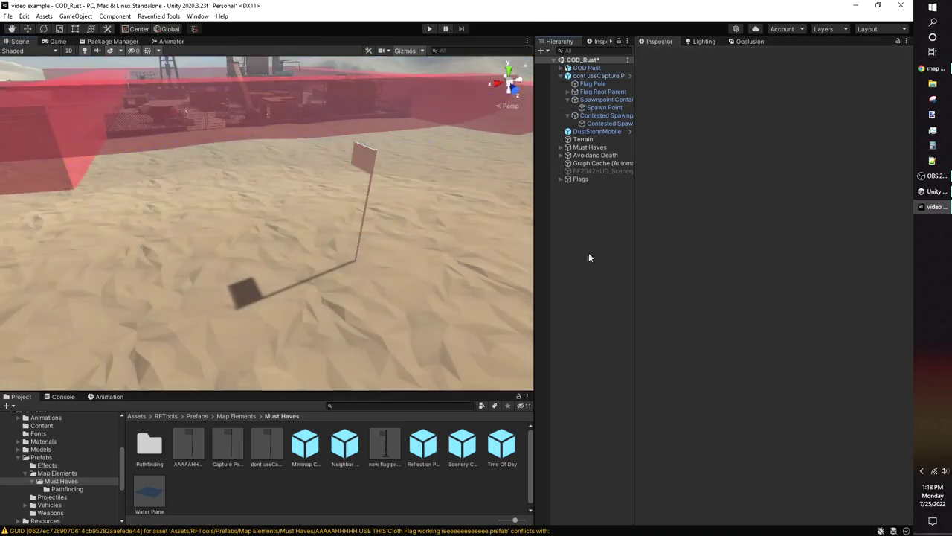
Step: Place the "USE THIS Cloth Flag" capture point prefab beside the first flag and expand its child objects
{"action": "left_click_drag", "start_coordinate": [188, 447], "coordinate": [170, 270]}
{"action": "right_click_drag", "start_coordinate": [170, 269], "coordinate": [394, 219]}
{"action": "left_click", "coordinate": [561, 84]}
{"action": "left_click", "coordinate": [561, 76]}
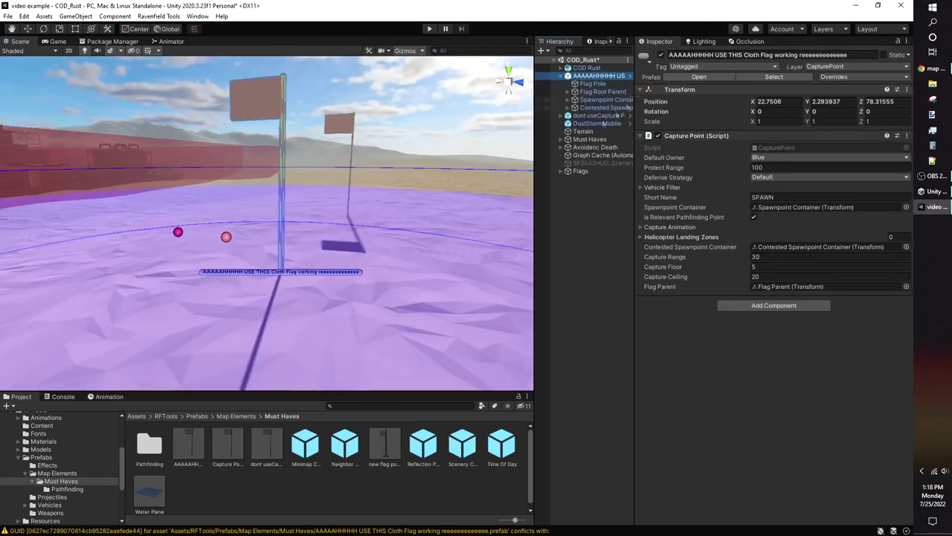
Step: Examine the Simulated Flag's Cloth settings inside the cloth flag prefab and compare the two flags in the scene
{"action": "right_click_drag", "start_coordinate": [327, 230], "coordinate": [314, 266]}
{"action": "left_click", "coordinate": [567, 91]}
{"action": "left_click", "coordinate": [575, 100]}
{"action": "left_click", "coordinate": [604, 115]}
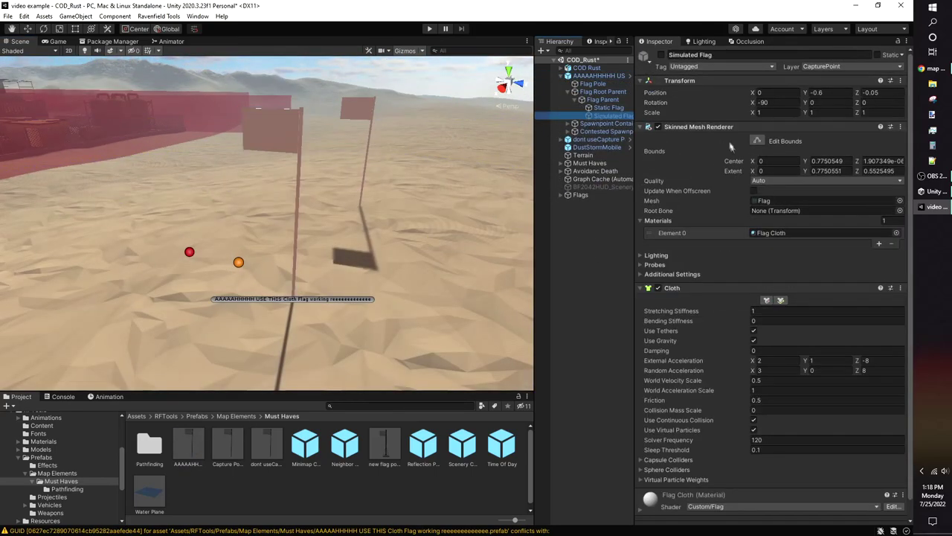
{"action": "left_click", "coordinate": [567, 91]}
{"action": "left_click", "coordinate": [588, 76]}
{"action": "left_click_drag", "start_coordinate": [381, 189], "coordinate": [397, 209], "text": "alt"}
{"action": "scroll", "coordinate": [397, 210], "scroll_direction": "down", "scroll_amount": 1}
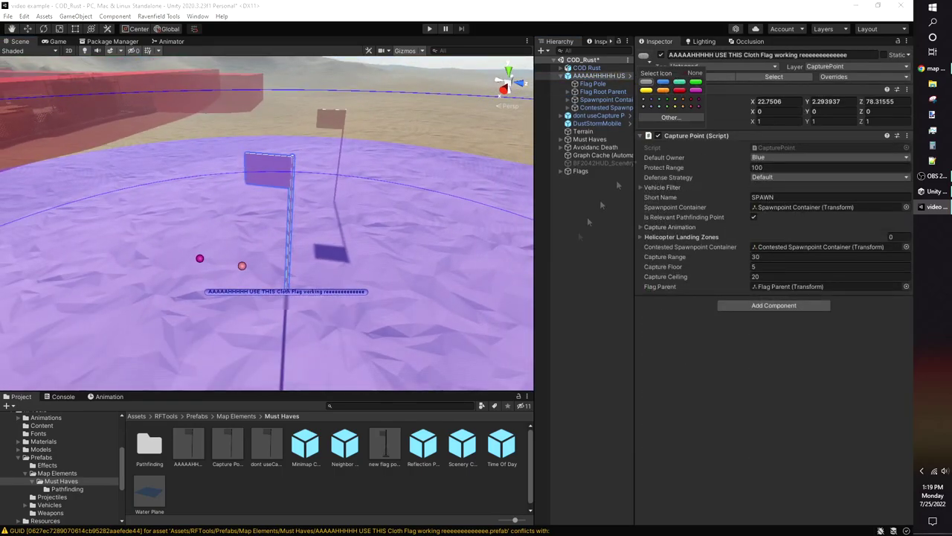
{"action": "left_click", "coordinate": [605, 280]}
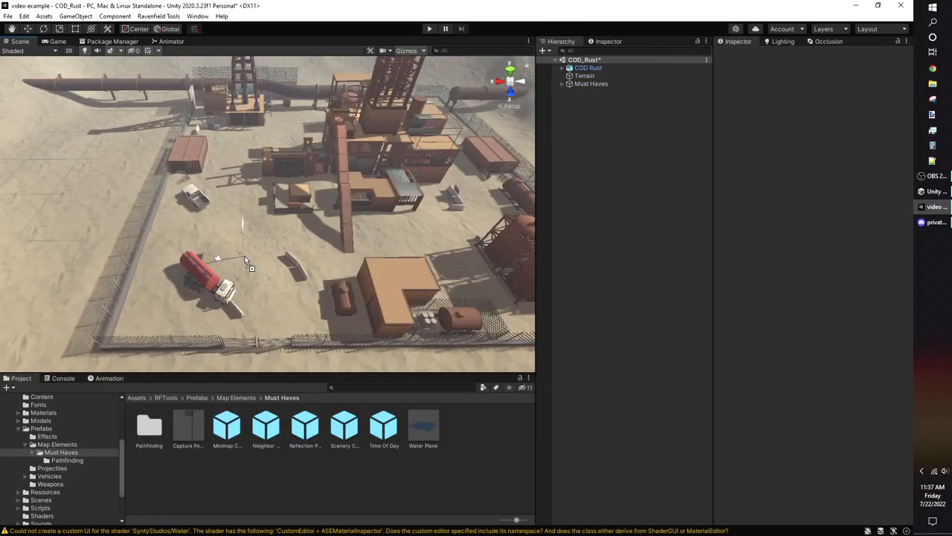
Step: Place a Capture Point prefab on the open ground beside the fuel truck inside the fence
{"action": "left_click_drag", "start_coordinate": [245, 257], "coordinate": [241, 255]}
{"action": "scroll", "coordinate": [248, 261], "scroll_direction": "up", "scroll_amount": 3}
{"action": "right_click_drag", "start_coordinate": [257, 264], "coordinate": [391, 224]}
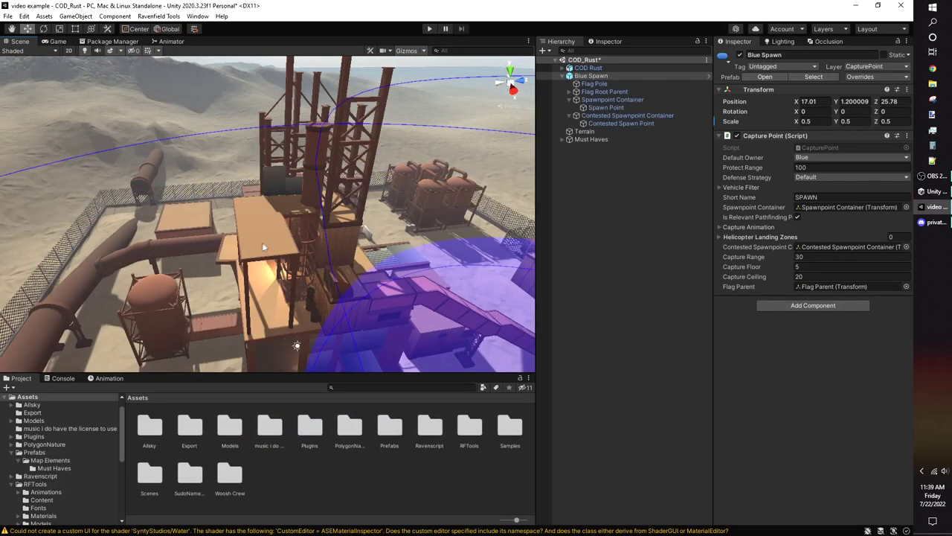
Step: Set the Blue Spawn capture point's short name to FUEL TRUCK and check its default owner options
{"action": "right_click_drag", "start_coordinate": [262, 242], "coordinate": [236, 219]}
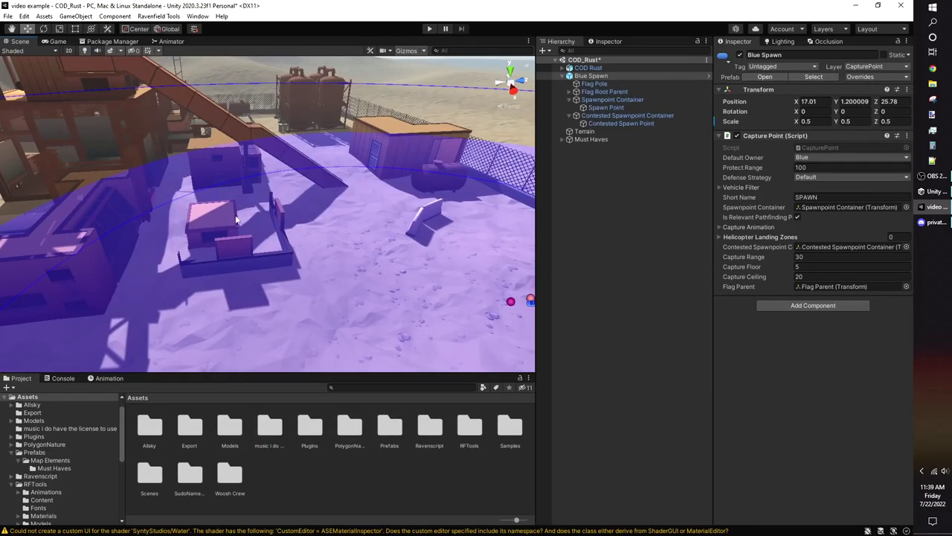
{"action": "key", "text": "f"}
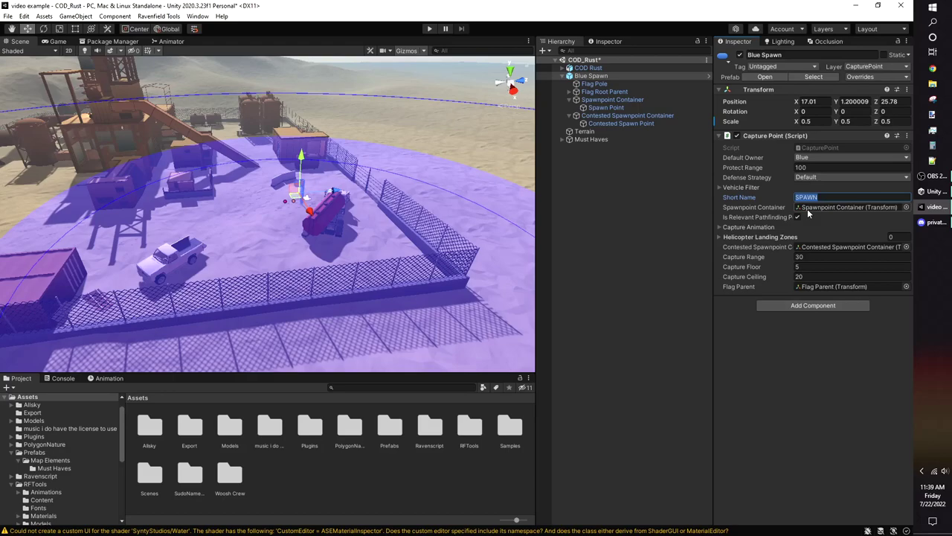
{"action": "type", "text": "Fue"}
{"action": "left_click", "coordinate": [816, 158]}
{"action": "right_click_drag", "start_coordinate": [476, 179], "coordinate": [402, 226]}
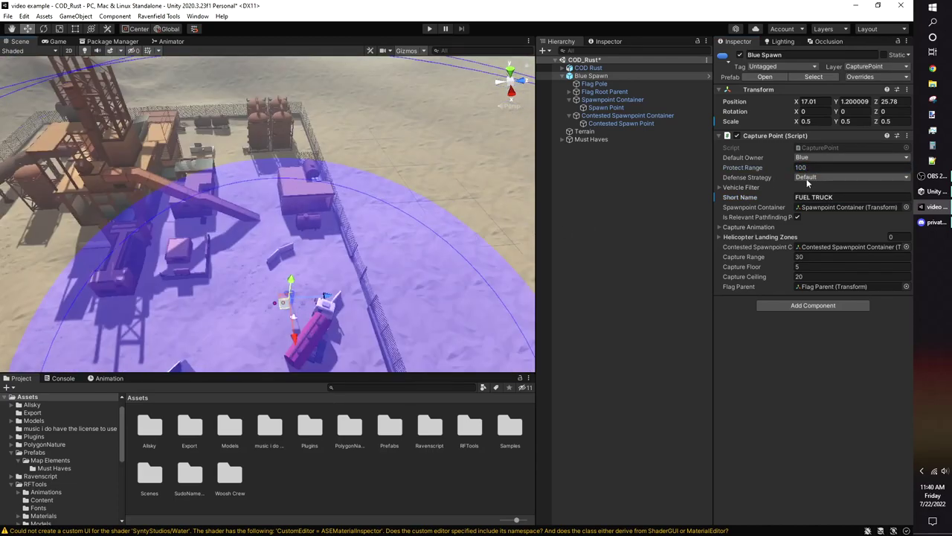
Step: Check Blue Spawn's vehicle filter, then set its capture range to 10 and protect range to 20
{"action": "left_click", "coordinate": [741, 189]}
{"action": "left_click", "coordinate": [742, 189]}
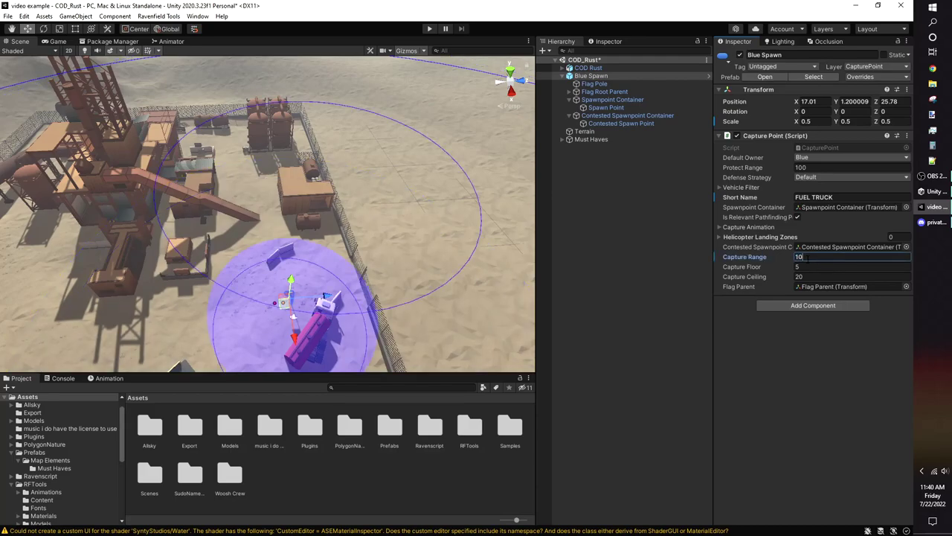
{"action": "right_click_drag", "start_coordinate": [512, 239], "coordinate": [520, 204]}
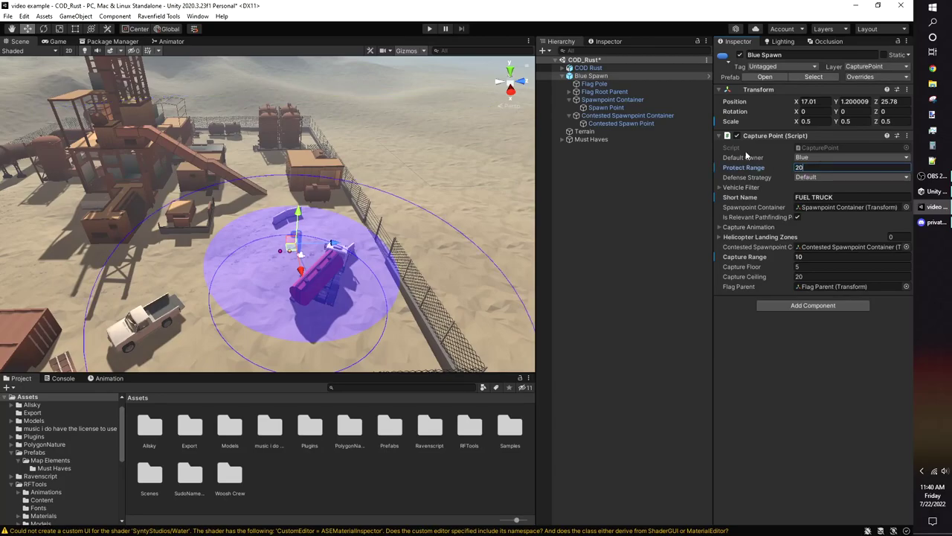
Step: Move Blue Spawn's Spawn Point in front of the fuel truck beside the barrier, at about X -1.2, Z 8.9
{"action": "double_click", "coordinate": [604, 108]}
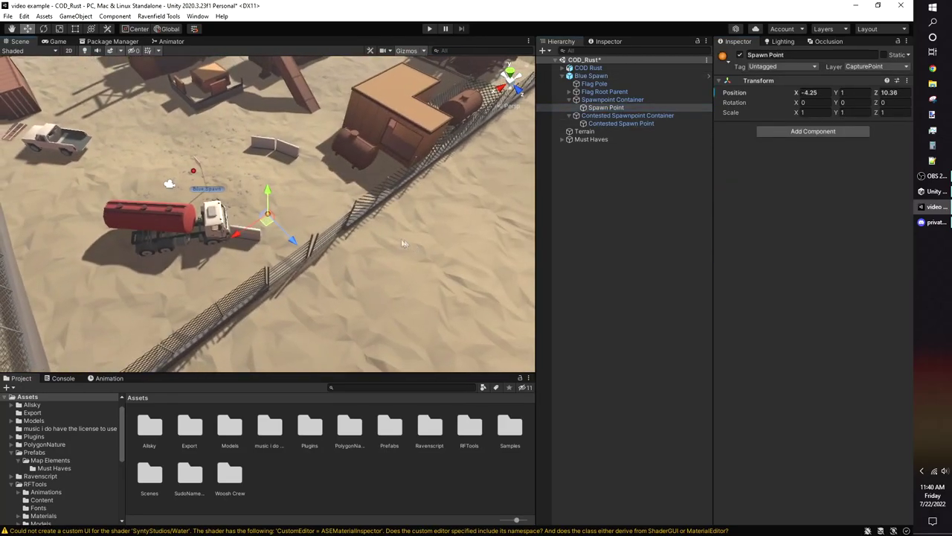
{"action": "middle_click_drag", "start_coordinate": [382, 134], "coordinate": [303, 95]}
{"action": "left_click_drag", "start_coordinate": [304, 96], "coordinate": [149, 185], "text": "alt"}
{"action": "left_click_drag", "start_coordinate": [225, 229], "coordinate": [239, 209]}
{"action": "left_click_drag", "start_coordinate": [290, 183], "coordinate": [280, 160]}
{"action": "middle_click_drag", "start_coordinate": [357, 156], "coordinate": [394, 185]}
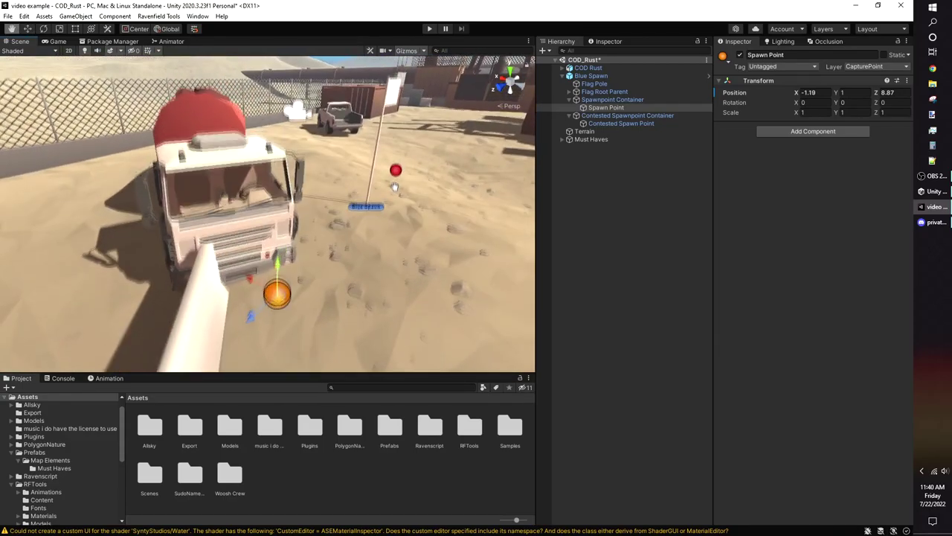
{"action": "left_click_drag", "start_coordinate": [393, 186], "coordinate": [349, 260], "text": "alt"}
Step: Duplicate the Spawn Point and place the copy by the pair of barriers across from the truck, at about X -13.3, Z 0.3
{"action": "left_click", "coordinate": [357, 245]}
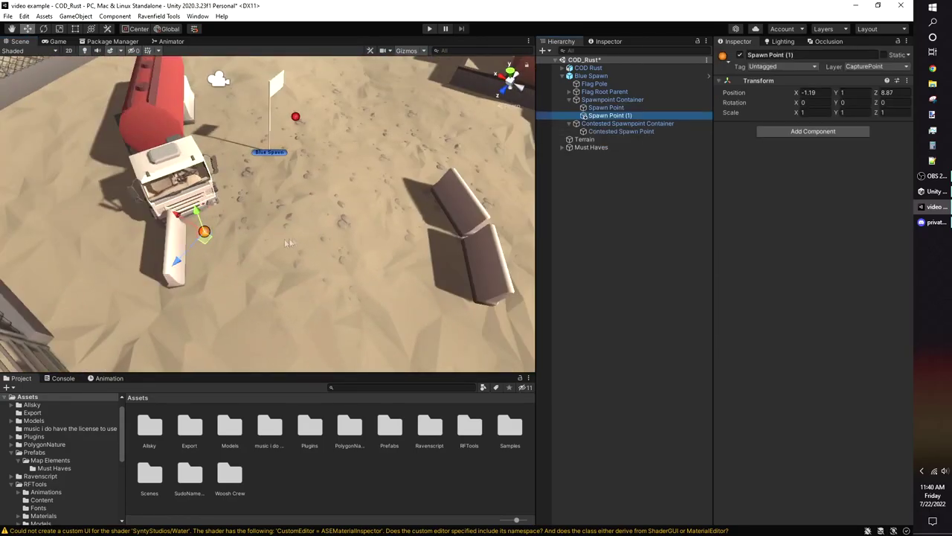
{"action": "left_click_drag", "start_coordinate": [458, 233], "coordinate": [447, 241]}
{"action": "left_click_drag", "start_coordinate": [448, 240], "coordinate": [327, 200], "text": "alt"}
{"action": "key", "text": "f"}
{"action": "scroll", "coordinate": [327, 201], "scroll_direction": "down", "scroll_amount": 6}
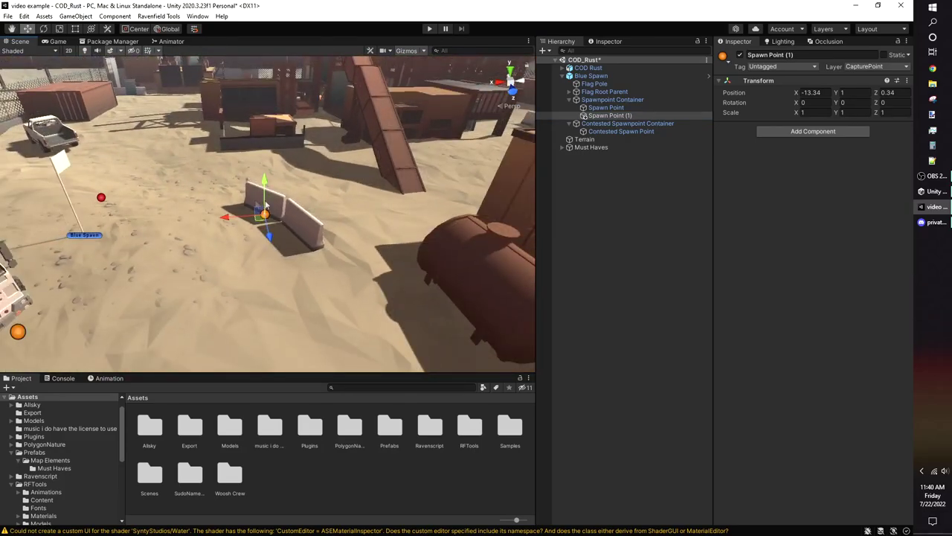
Step: Move the Contested Spawn Point to the ground behind the fuel truck's rear wheels, at about X 12.5, Z 5.7
{"action": "middle_click_drag", "start_coordinate": [328, 201], "coordinate": [443, 194]}
{"action": "right_click_drag", "start_coordinate": [402, 190], "coordinate": [318, 156]}
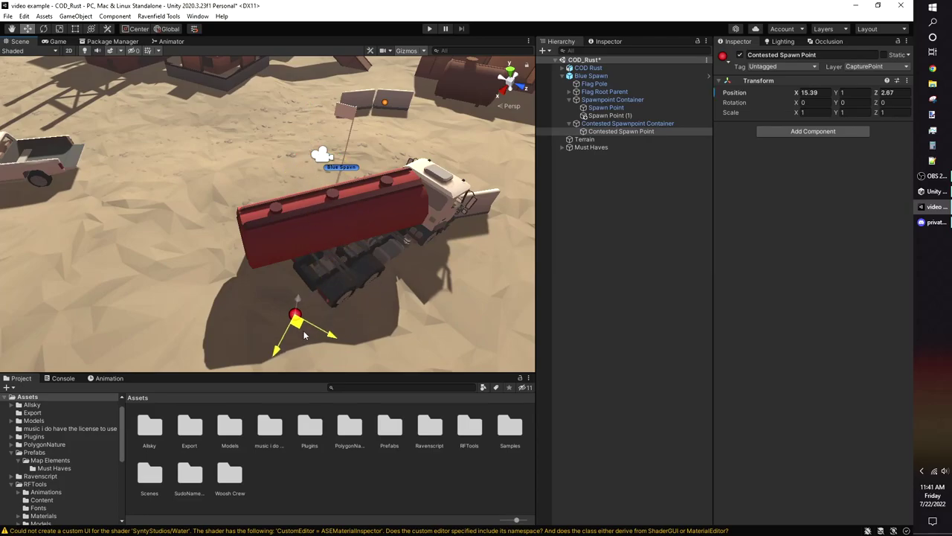
{"action": "left_click_drag", "start_coordinate": [304, 335], "coordinate": [301, 336]}
{"action": "right_click_drag", "start_coordinate": [301, 336], "coordinate": [336, 228]}
{"action": "middle_click_drag", "start_coordinate": [335, 228], "coordinate": [421, 195]}
{"action": "scroll", "coordinate": [340, 153], "scroll_direction": "up", "scroll_amount": 3}
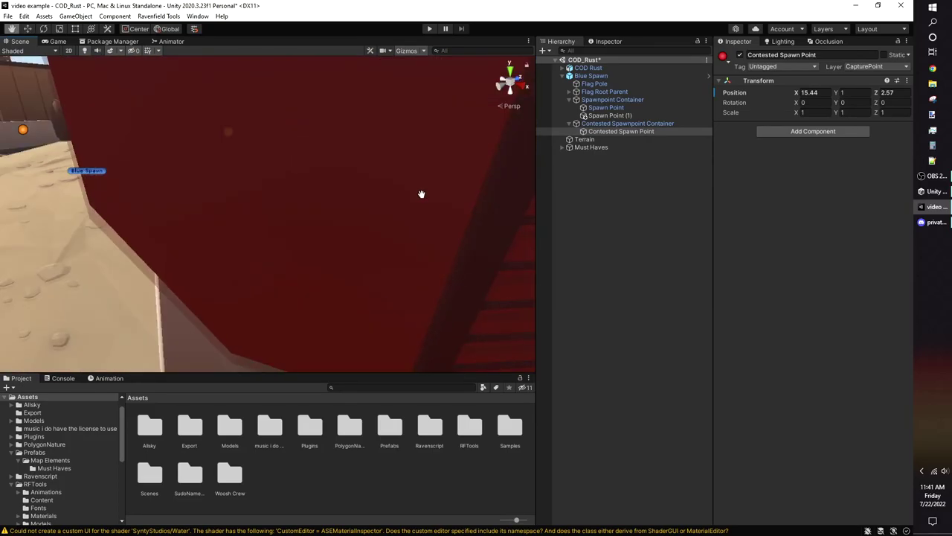
{"action": "scroll", "coordinate": [369, 221], "scroll_direction": "down", "scroll_amount": 10}
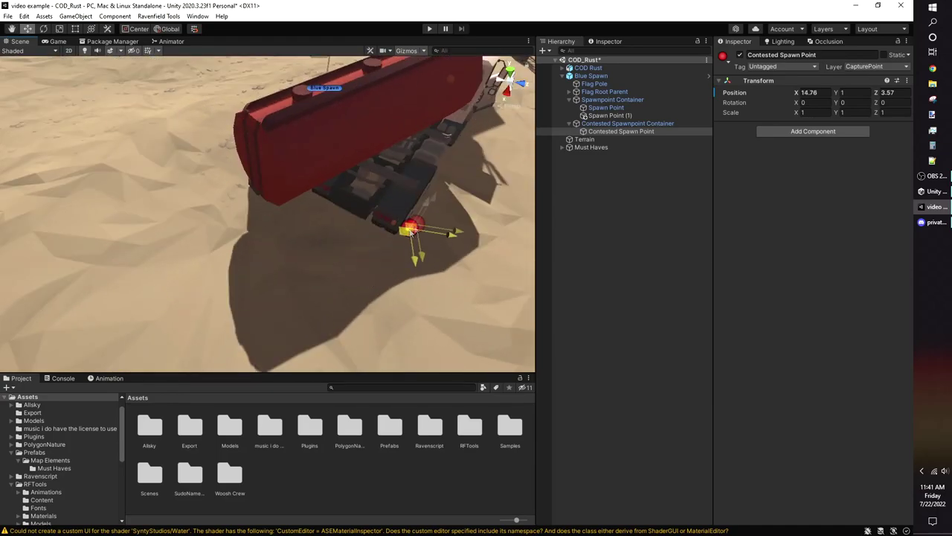
{"action": "scroll", "coordinate": [436, 219], "scroll_direction": "down", "scroll_amount": 5}
Step: Duplicate the Contested Spawn Point and place the copy behind the white pickup, at about X 15.9, Z -21.4
{"action": "scroll", "coordinate": [424, 262], "scroll_direction": "up", "scroll_amount": 2}
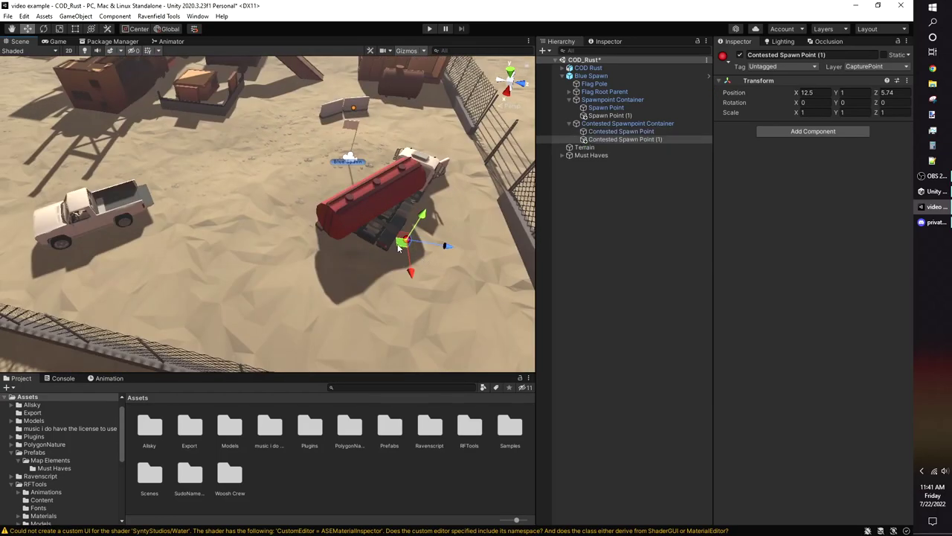
{"action": "middle_click_drag", "start_coordinate": [157, 223], "coordinate": [338, 242]}
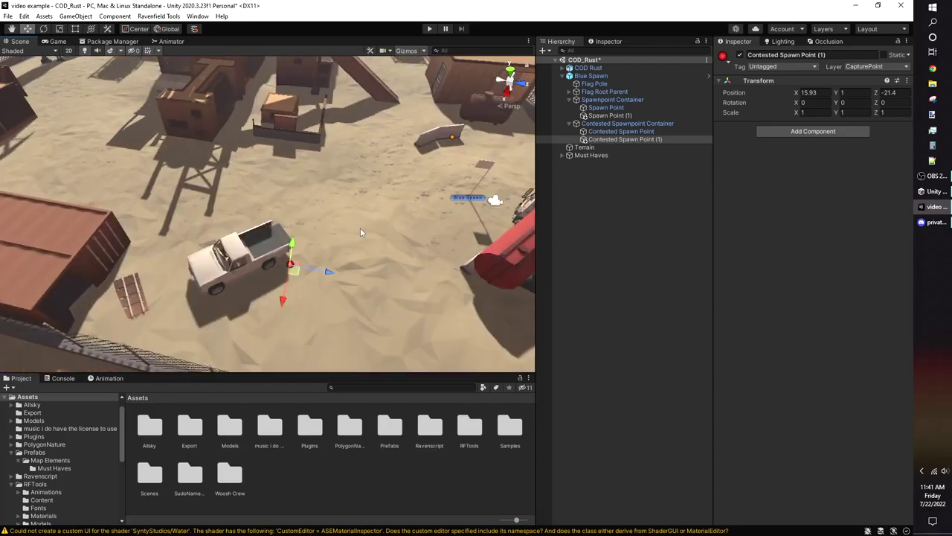
{"action": "scroll", "coordinate": [360, 228], "scroll_direction": "up", "scroll_amount": 5}
{"action": "middle_click_drag", "start_coordinate": [352, 332], "coordinate": [355, 187]}
{"action": "scroll", "coordinate": [355, 186], "scroll_direction": "up", "scroll_amount": 5}
{"action": "scroll", "coordinate": [367, 213], "scroll_direction": "down", "scroll_amount": 4}
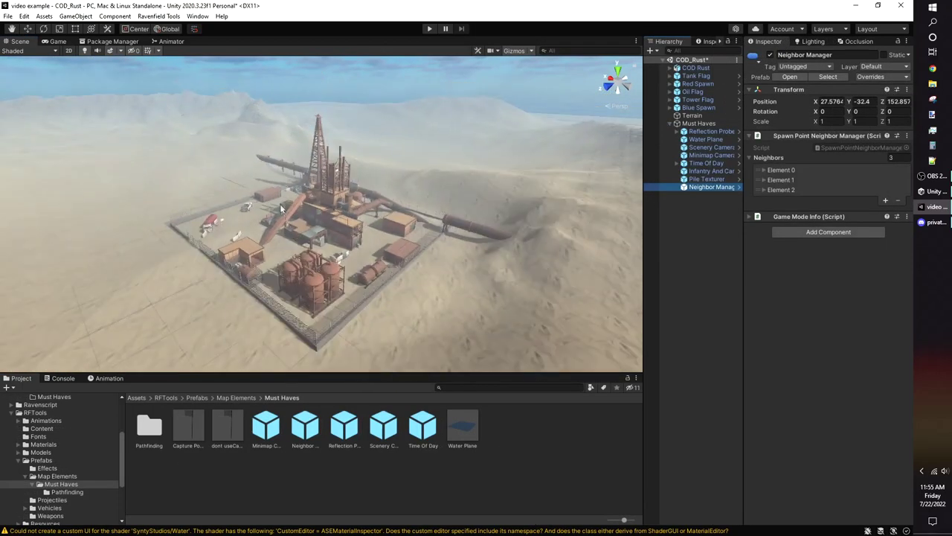
Step: Expand the Neighbor Manager's neighbor entries and reduce the Neighbors list to 1 entry
{"action": "right_click_drag", "start_coordinate": [281, 209], "coordinate": [387, 234]}
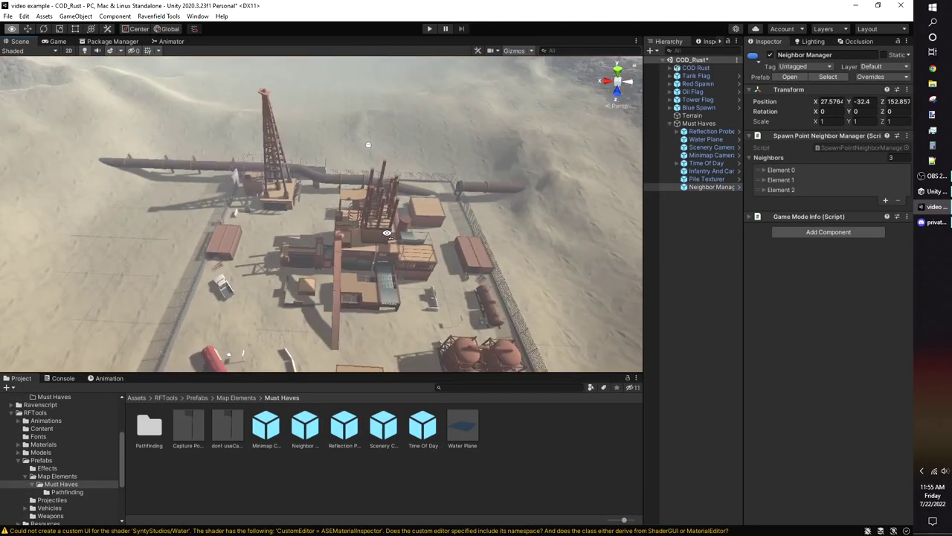
{"action": "left_click", "coordinate": [765, 180]}
{"action": "left_click", "coordinate": [764, 170]}
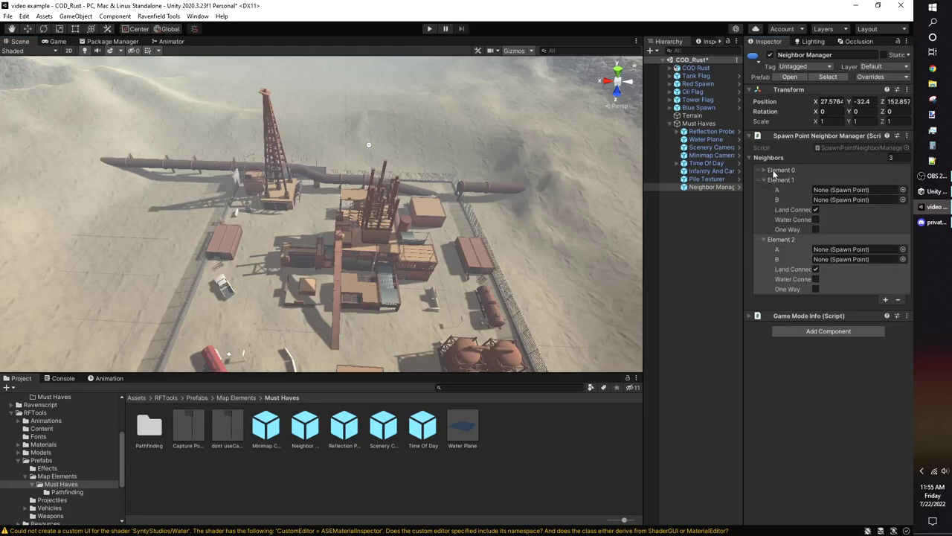
{"action": "left_click", "coordinate": [764, 289]}
{"action": "type", "text": "1"}
{"action": "key", "text": "Return"}
Step: Link Blue Spawn as A with Tower Flag as B in the first neighbor entry
{"action": "left_click", "coordinate": [903, 186]}
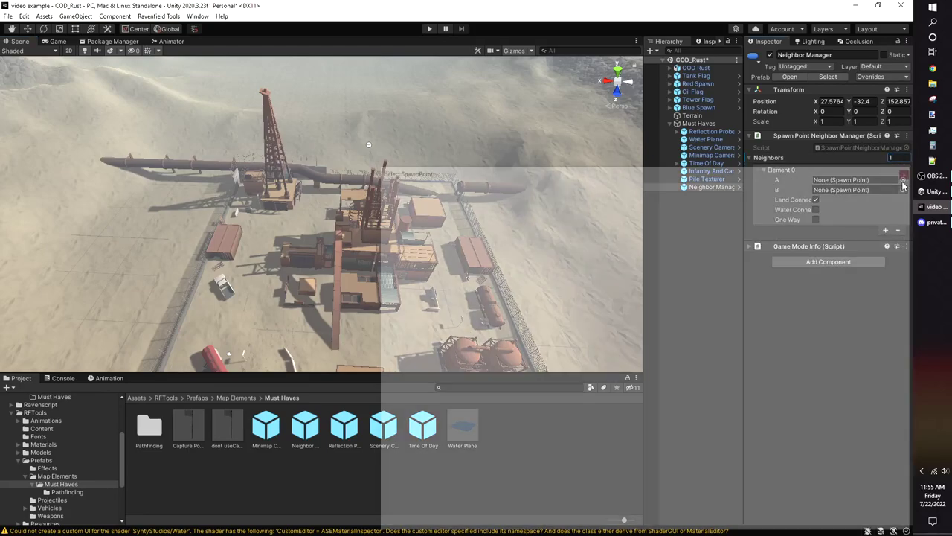
{"action": "double_click", "coordinate": [439, 216]}
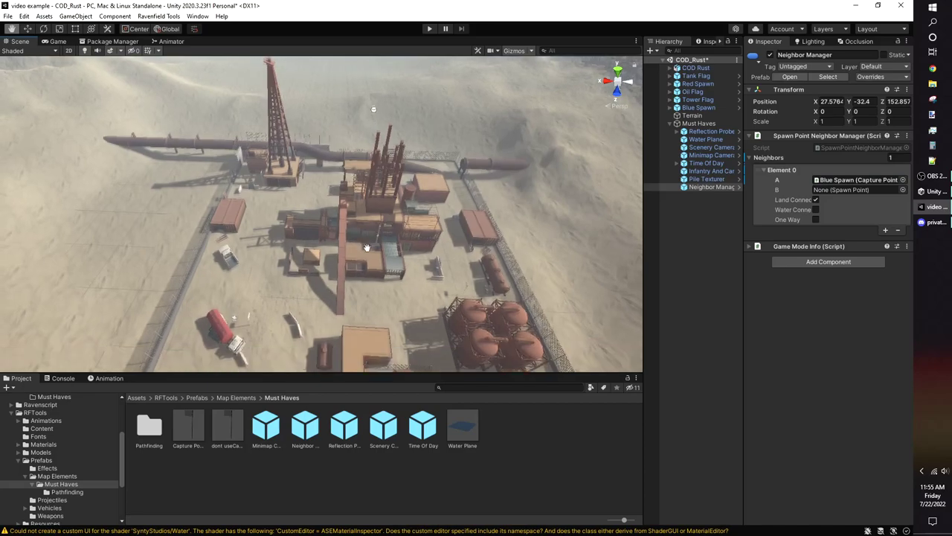
{"action": "left_click", "coordinate": [903, 190]}
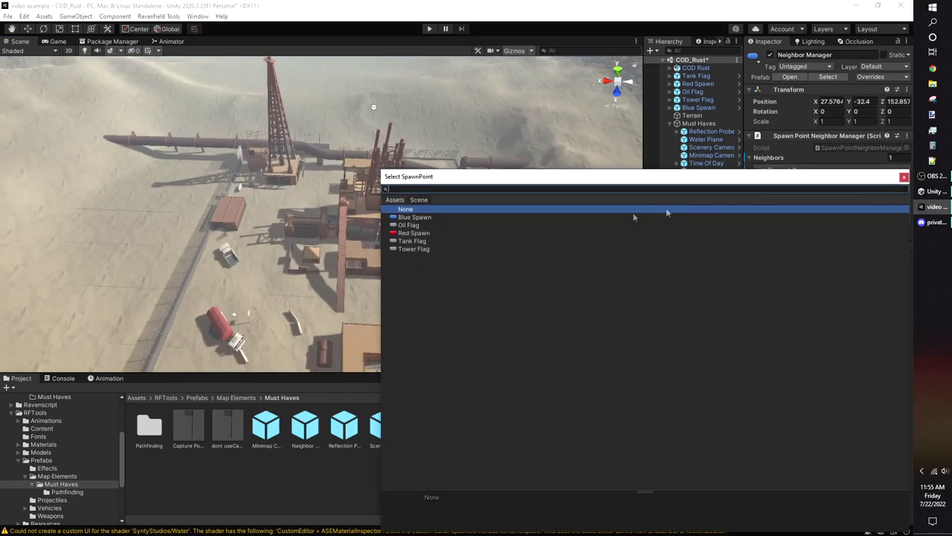
{"action": "double_click", "coordinate": [425, 249]}
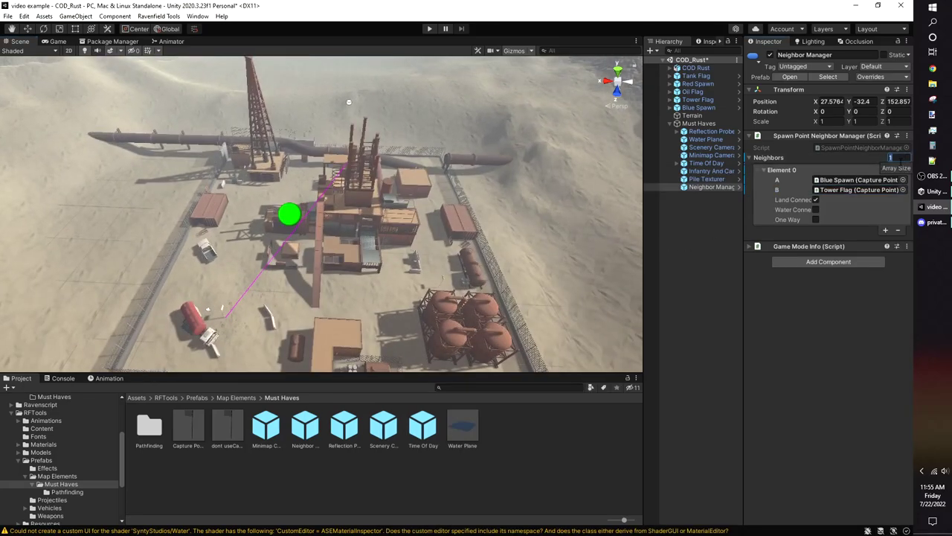
Step: Increase the Neighbors list to 3 and link Blue Spawn to Oil Flag in Element 1 and Tank Flag in Element 2
{"action": "type", "text": "3"}
{"action": "key", "text": "Return"}
{"action": "left_click", "coordinate": [903, 256]}
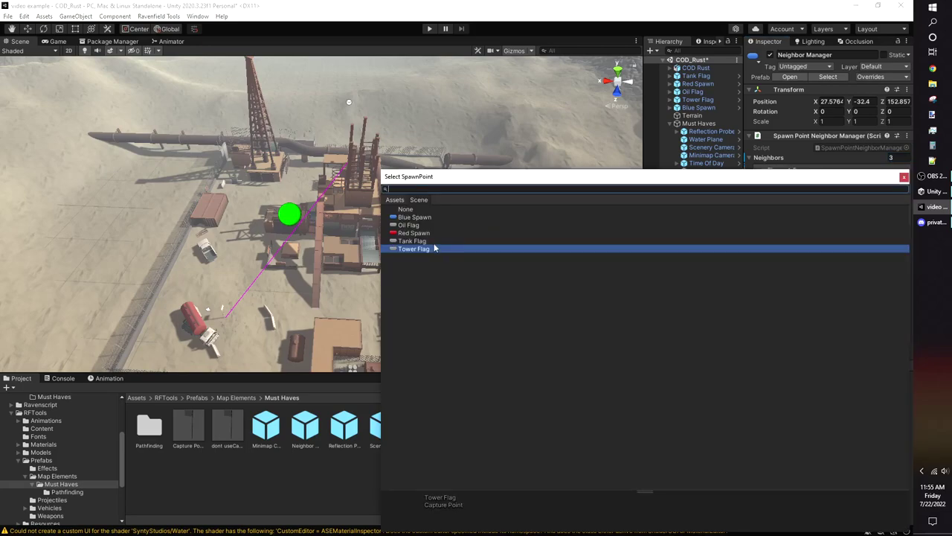
{"action": "left_click", "coordinate": [422, 225]}
{"action": "double_click", "coordinate": [858, 222]}
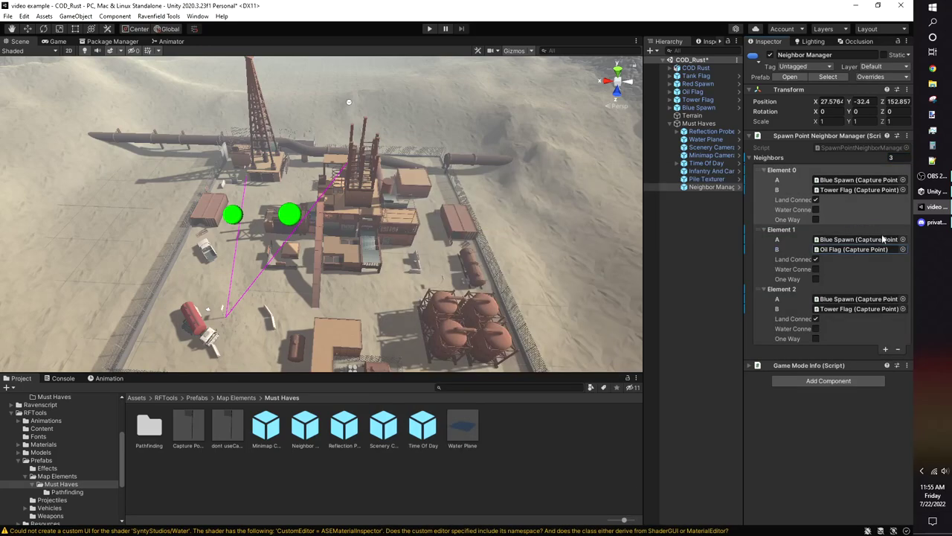
{"action": "left_click", "coordinate": [903, 309]}
{"action": "double_click", "coordinate": [423, 248]}
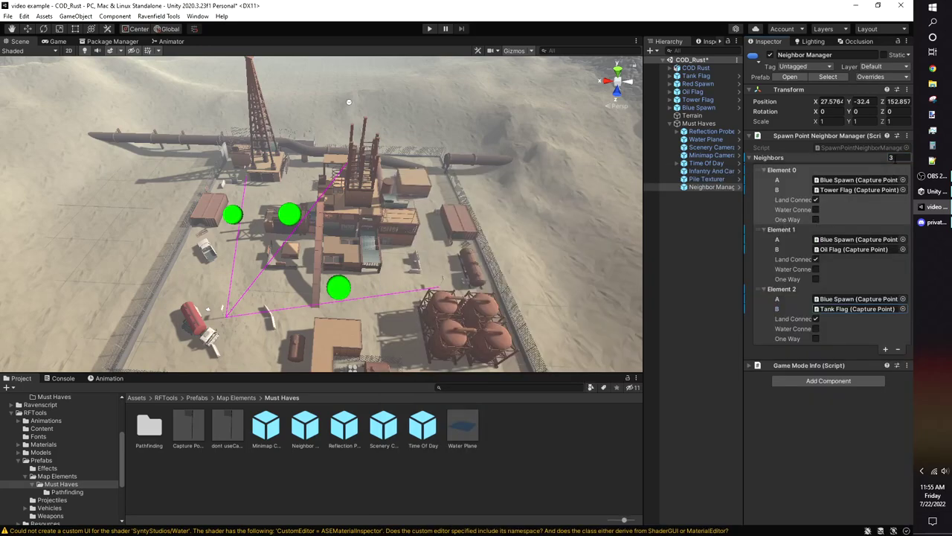
Step: Use Red Spawn as point A of a fourth neighbor entry, Element 3
{"action": "left_click", "coordinate": [764, 349]}
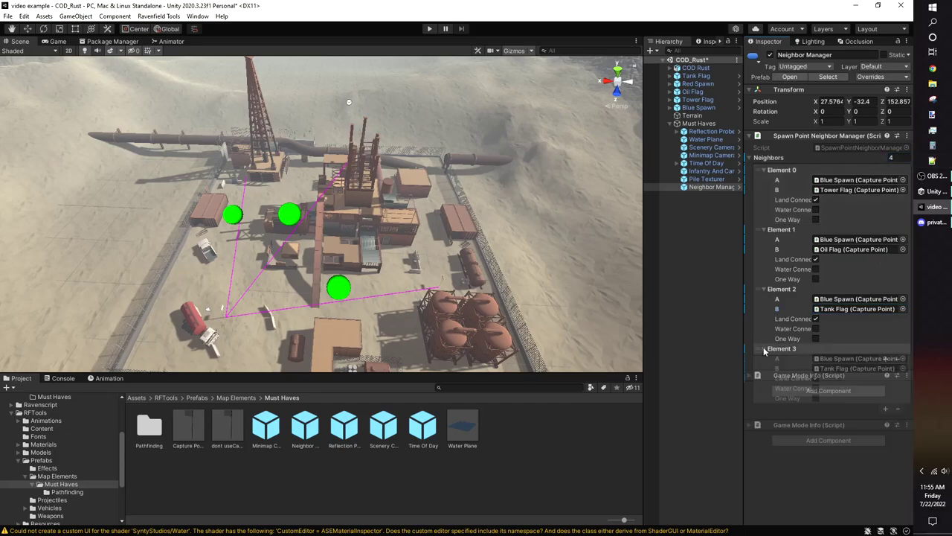
{"action": "left_click", "coordinate": [903, 358]}
{"action": "double_click", "coordinate": [419, 234]}
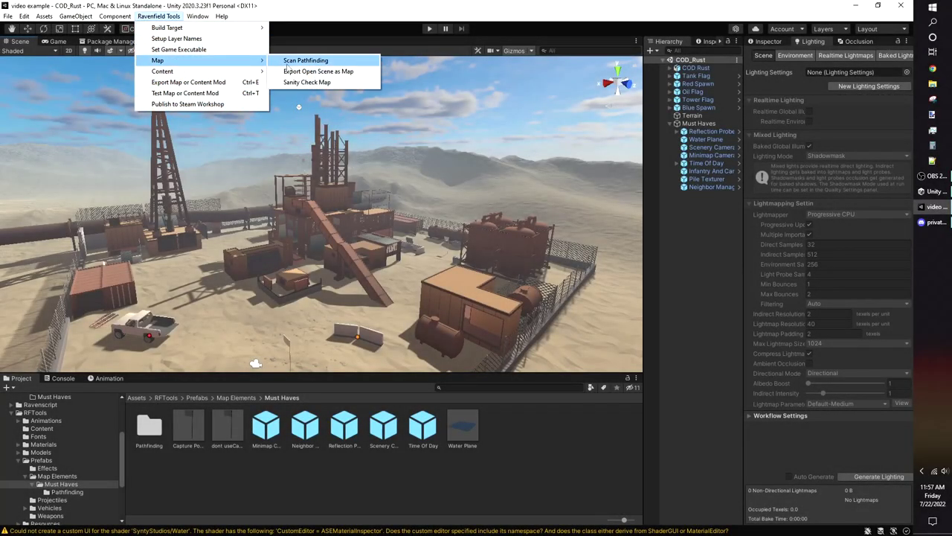
Step: Run Scan Pathfinding on the COD_Rust map and accept the Baked Global Illumination notice
{"action": "left_click", "coordinate": [301, 62]}
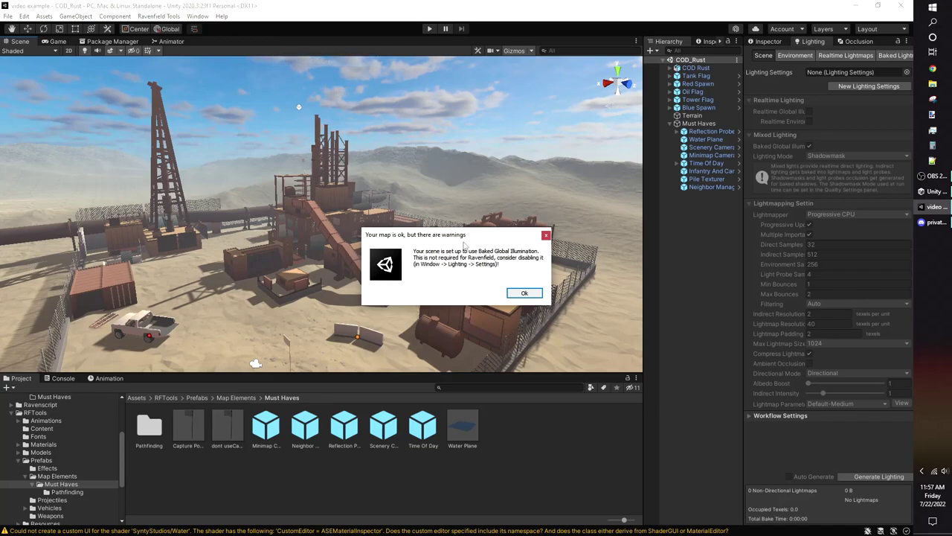
{"action": "left_click_drag", "start_coordinate": [465, 244], "coordinate": [488, 250]}
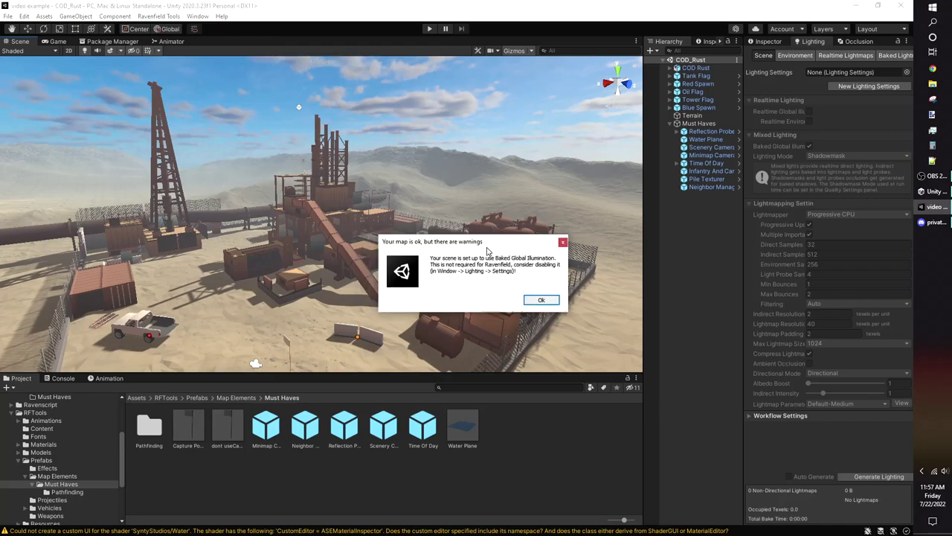
{"action": "left_click", "coordinate": [542, 300]}
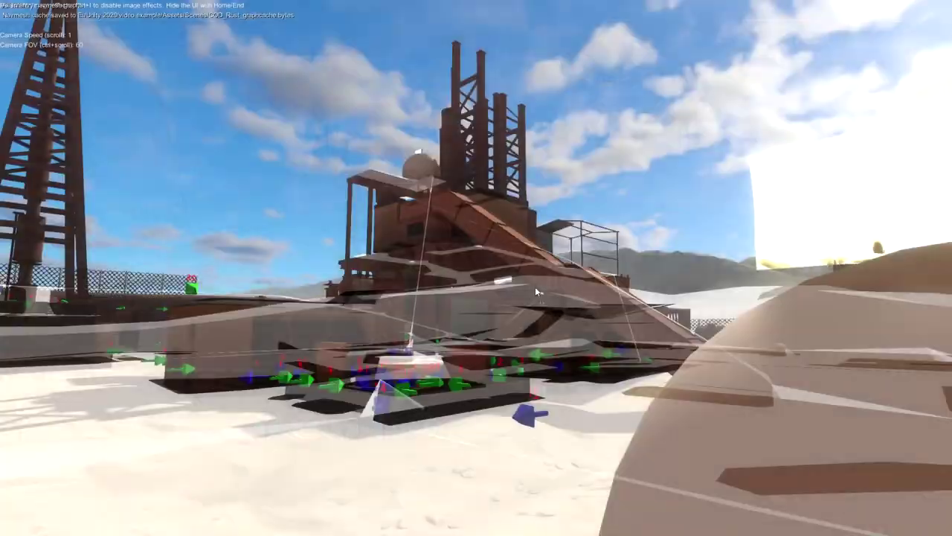
Step: Inspect the generated infantry navmesh around the fuel truck, along the outer fence and by the large pipe
{"action": "key", "text": "s"}
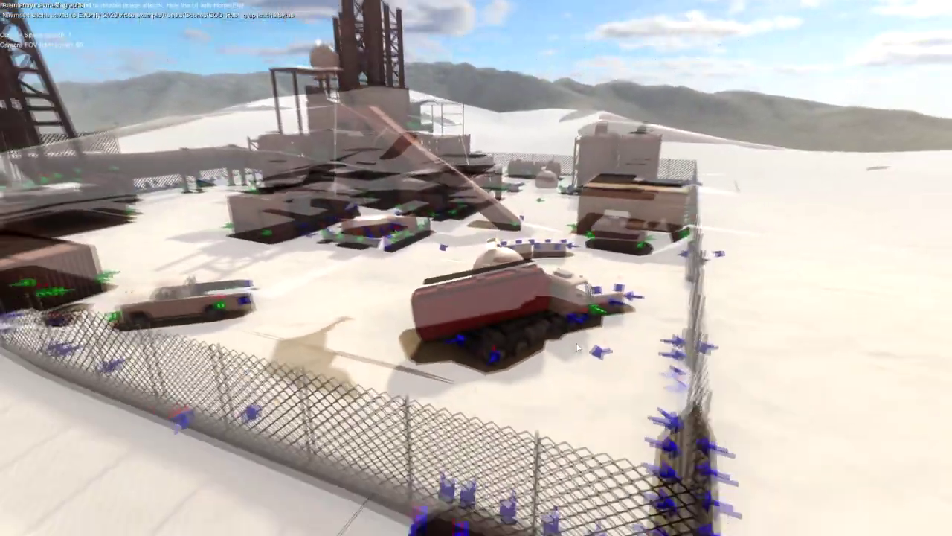
{"action": "right_click_drag", "start_coordinate": [575, 342], "coordinate": [462, 335]}
{"action": "key", "text": "w"}
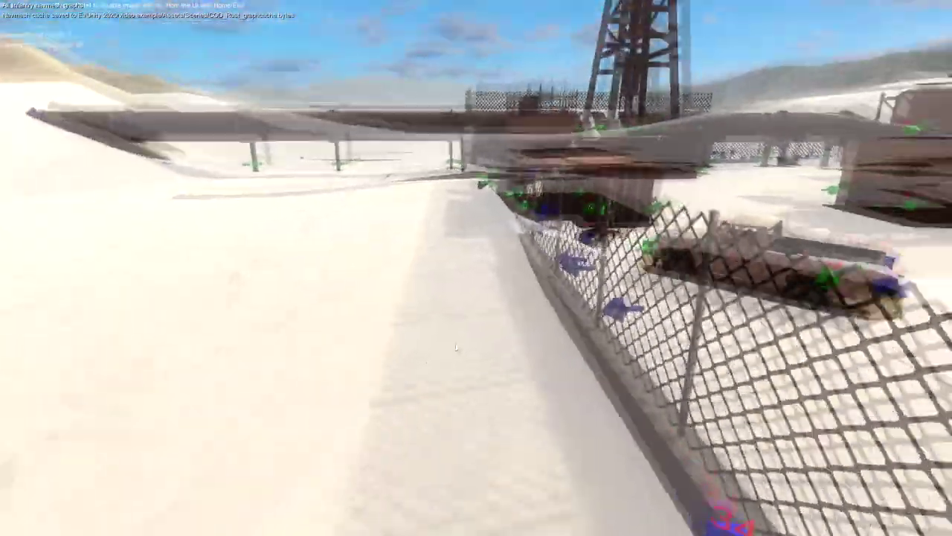
{"action": "key", "text": "w"}
{"action": "right_click_drag", "start_coordinate": [456, 347], "coordinate": [712, 359]}
{"action": "key", "text": "w"}
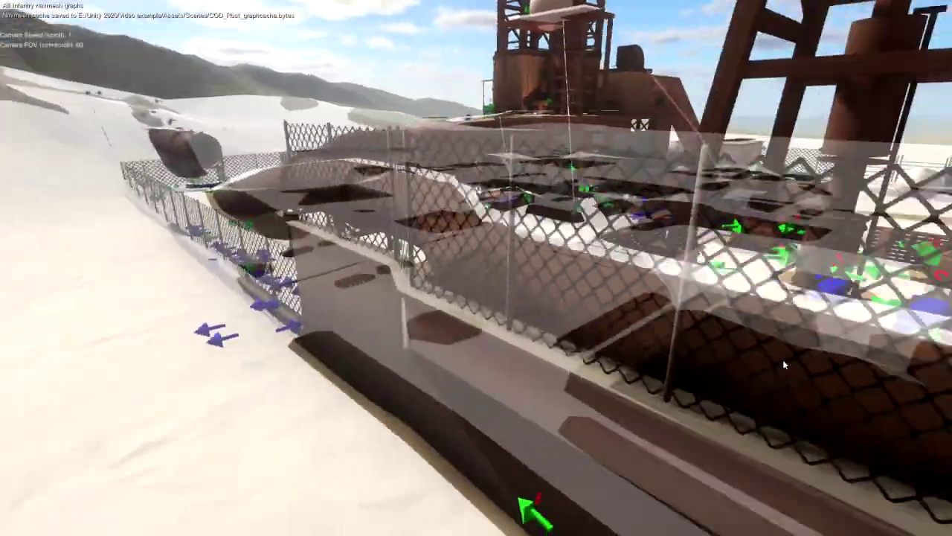
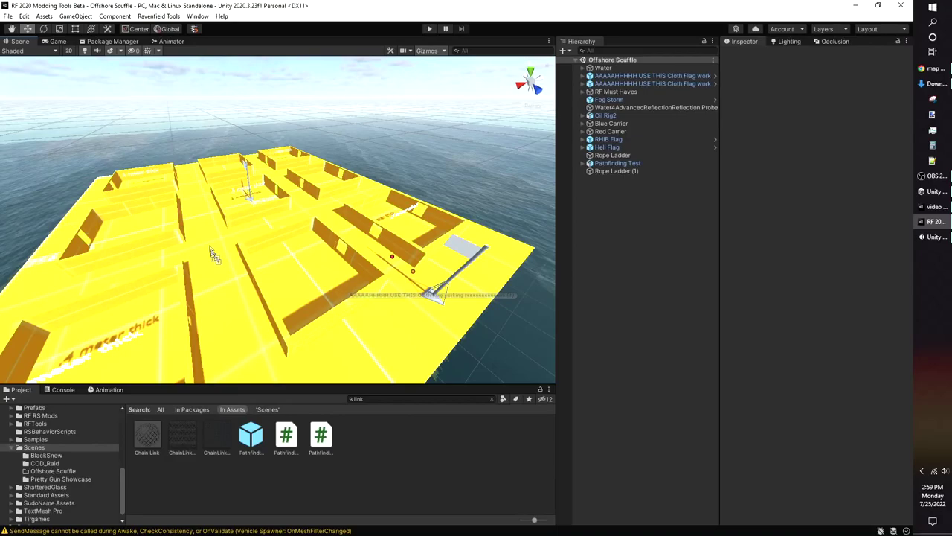
Step: Place a Pathfinding Link on the yellow test floor in the Offshore Scuffle scene and give its points magenta icons
{"action": "key", "text": "f"}
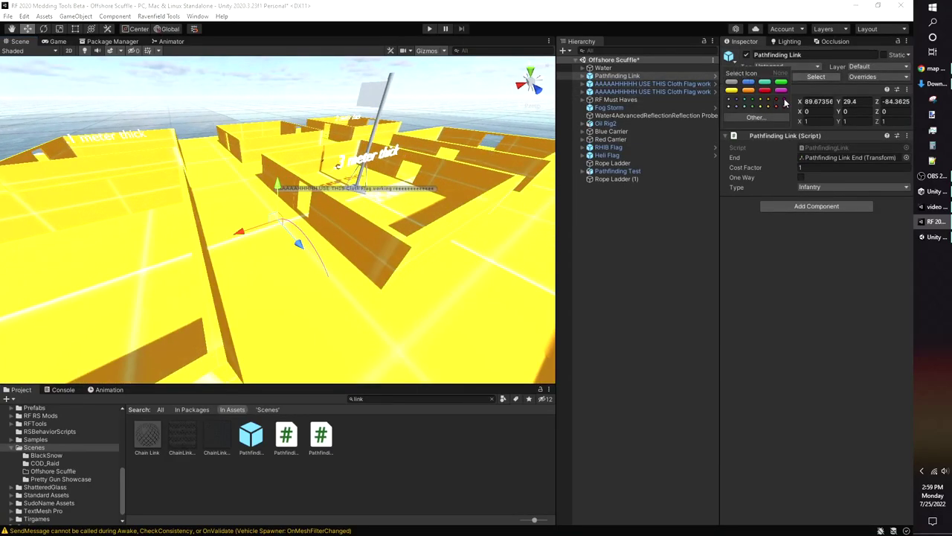
{"action": "left_click", "coordinate": [583, 77]}
{"action": "left_click", "coordinate": [629, 83]}
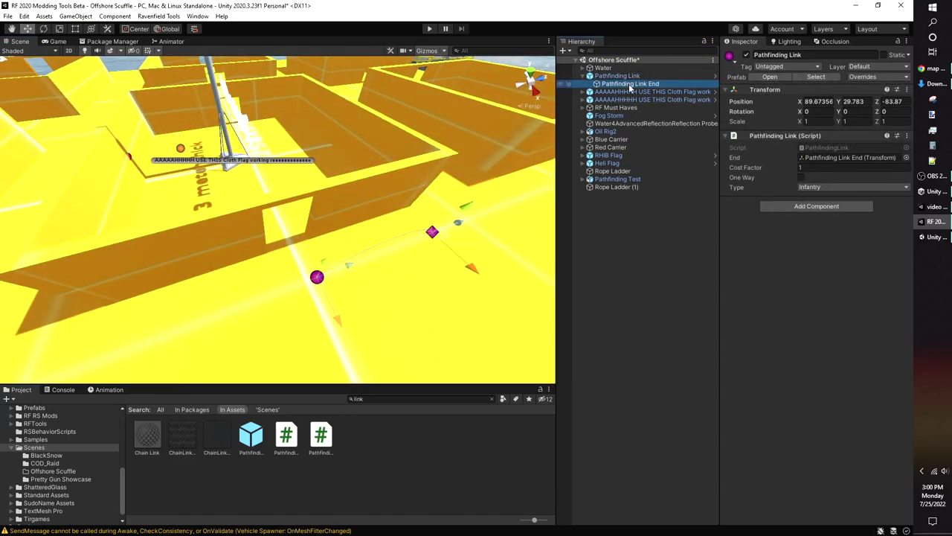
Step: Reposition the Pathfinding Link End relative to the link's start on the yellow test structure
{"action": "left_click", "coordinate": [629, 85]}
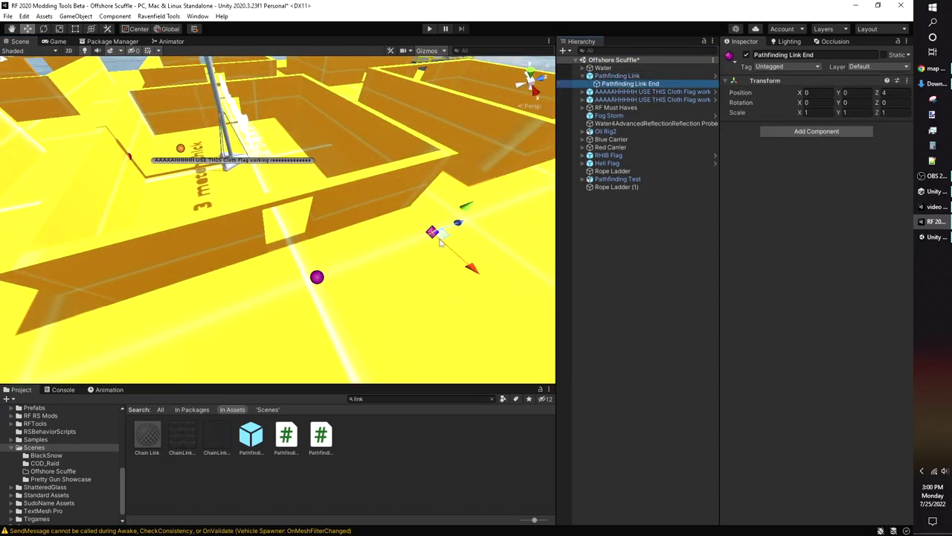
{"action": "left_click_drag", "start_coordinate": [284, 230], "coordinate": [281, 227]}
{"action": "right_click_drag", "start_coordinate": [282, 227], "coordinate": [324, 195]}
{"action": "left_click", "coordinate": [284, 179]}
{"action": "key", "text": "f"}
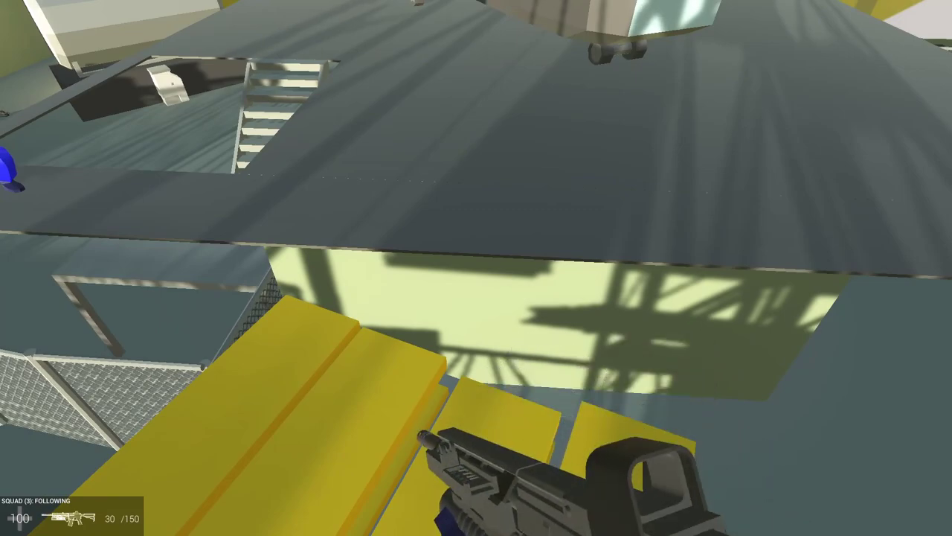
{"action": "key", "text": "w"}
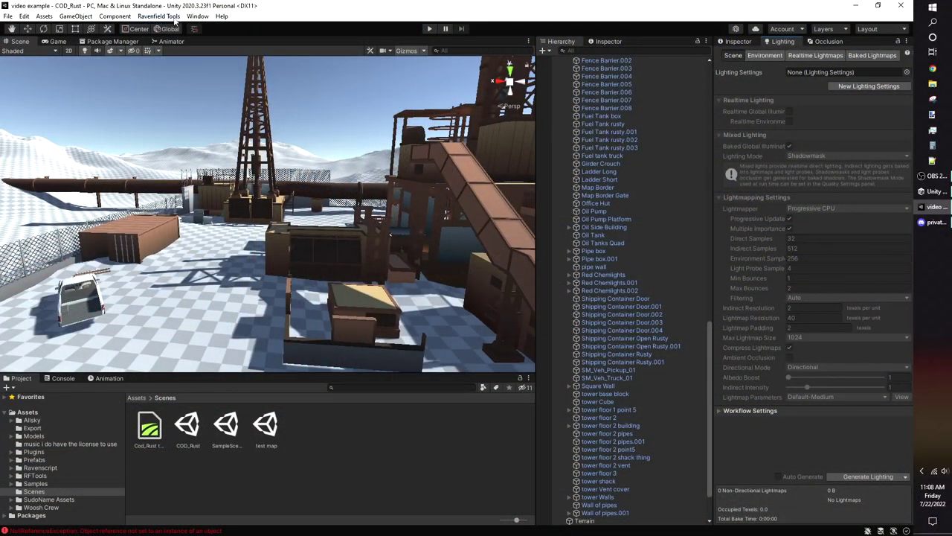
Step: Check the COD_Rust scene's Mixed Lighting settings for the Baked Global Illumination option
{"action": "left_click", "coordinate": [198, 16]}
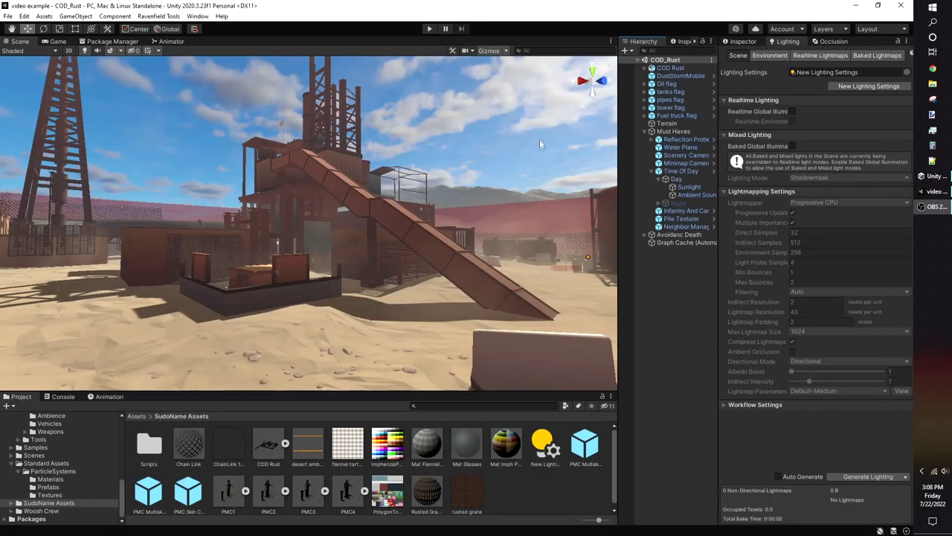
{"action": "right_click_drag", "start_coordinate": [539, 138], "coordinate": [543, 136]}
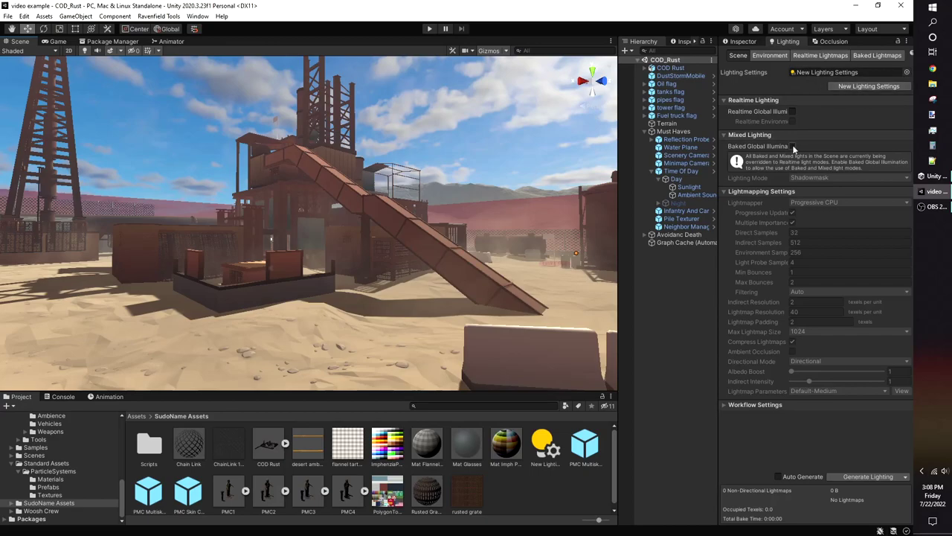
Step: Review the Discord map-making channel messages and screenshots about baked lighting problems in Unity 2020
{"action": "right_click_drag", "start_coordinate": [510, 197], "coordinate": [521, 185]}
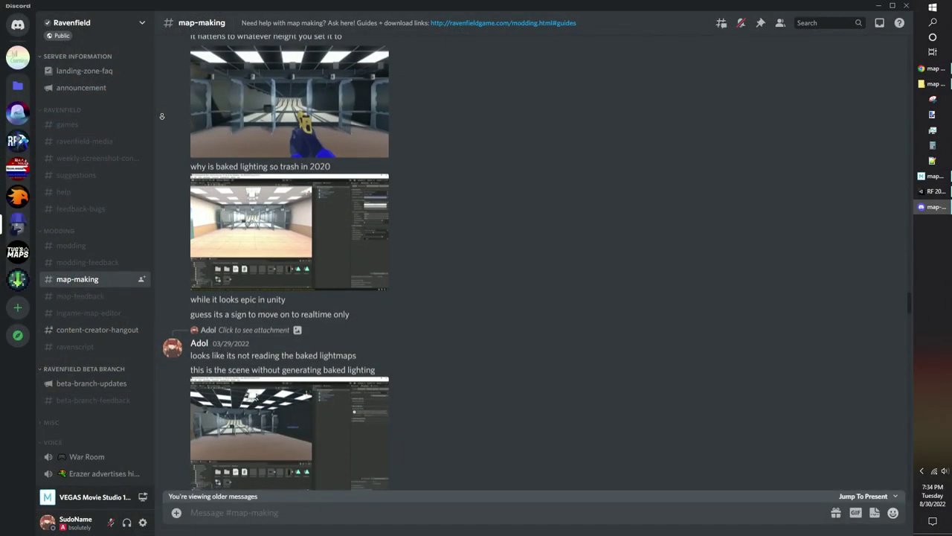
{"action": "scroll", "coordinate": [162, 116], "scroll_direction": "down", "scroll_amount": 3}
{"action": "scroll", "coordinate": [162, 116], "scroll_direction": "down", "scroll_amount": 3}
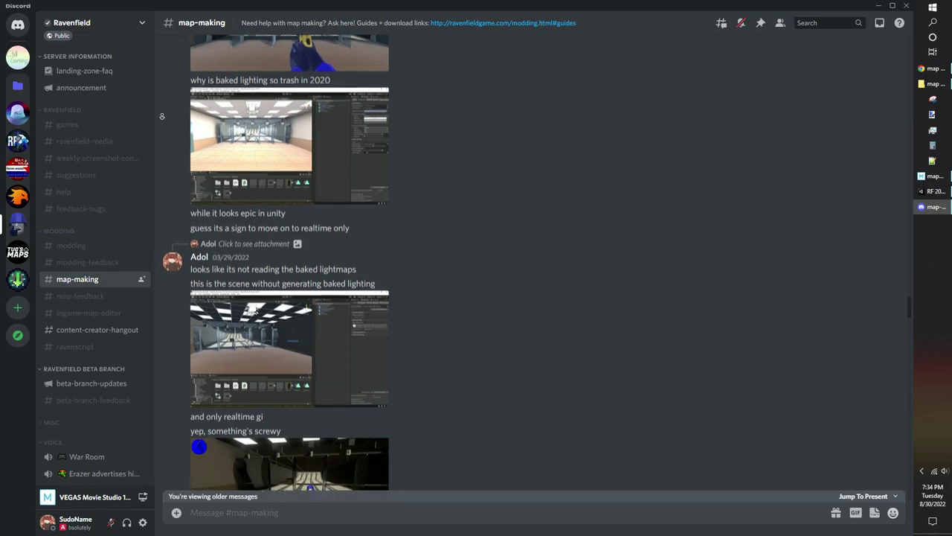
{"action": "scroll", "coordinate": [161, 116], "scroll_direction": "down", "scroll_amount": 3}
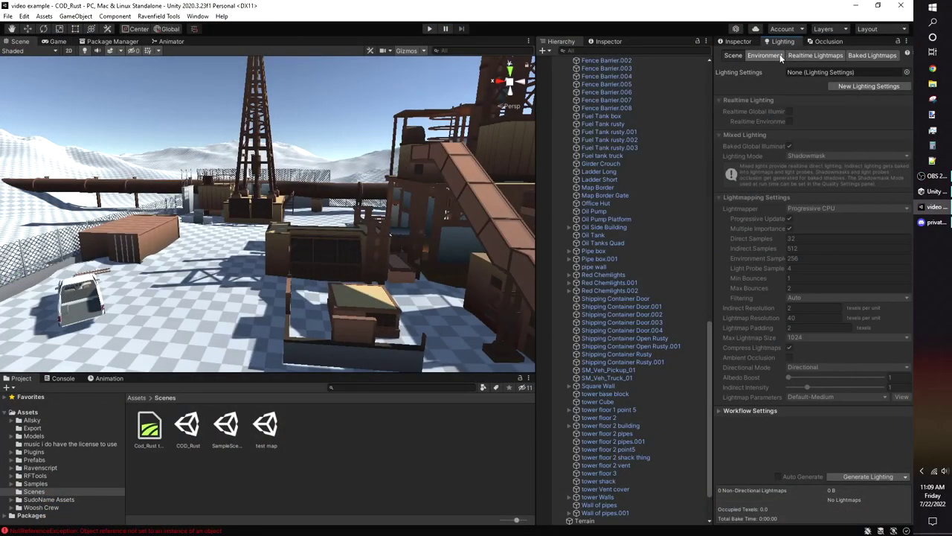
Step: Search the materials for "sun" and assign Day Sun Mid Summersky Equirect as the COD_Rust scene's Skybox Material
{"action": "left_click", "coordinate": [765, 56]}
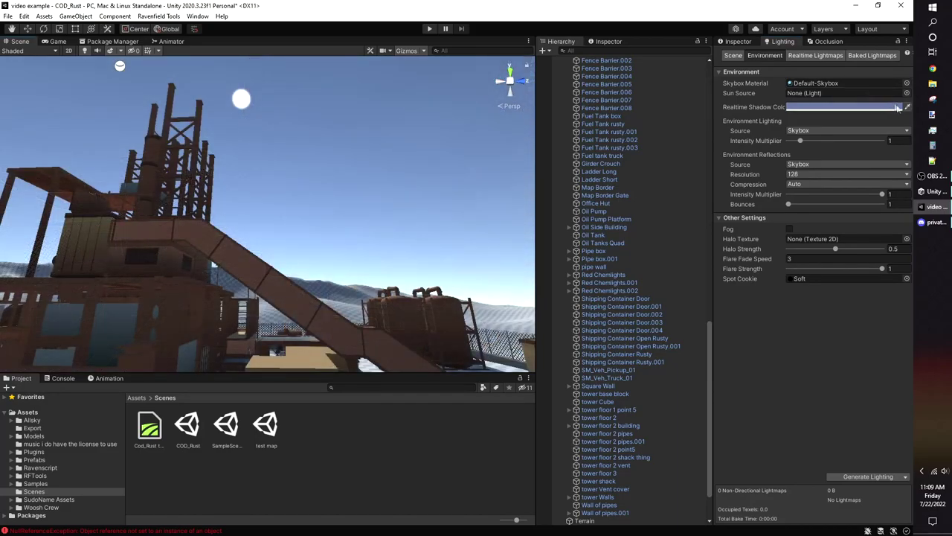
{"action": "left_click", "coordinate": [906, 83]}
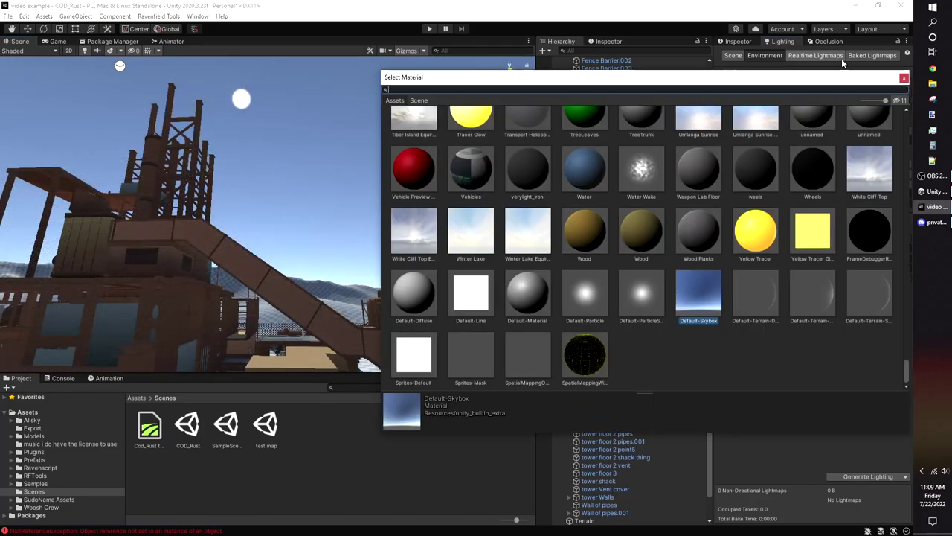
{"action": "scroll", "coordinate": [758, 160], "scroll_direction": "up", "scroll_amount": 3}
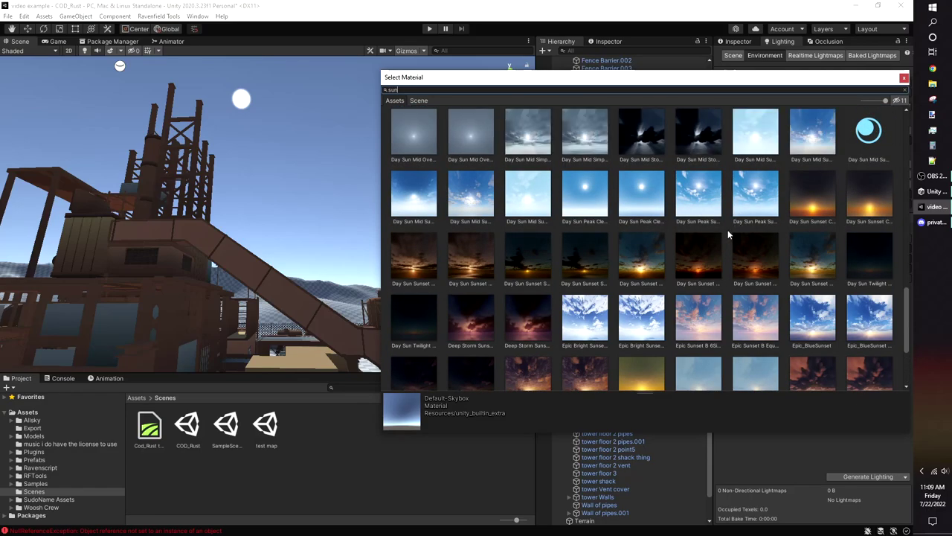
{"action": "double_click", "coordinate": [489, 197]}
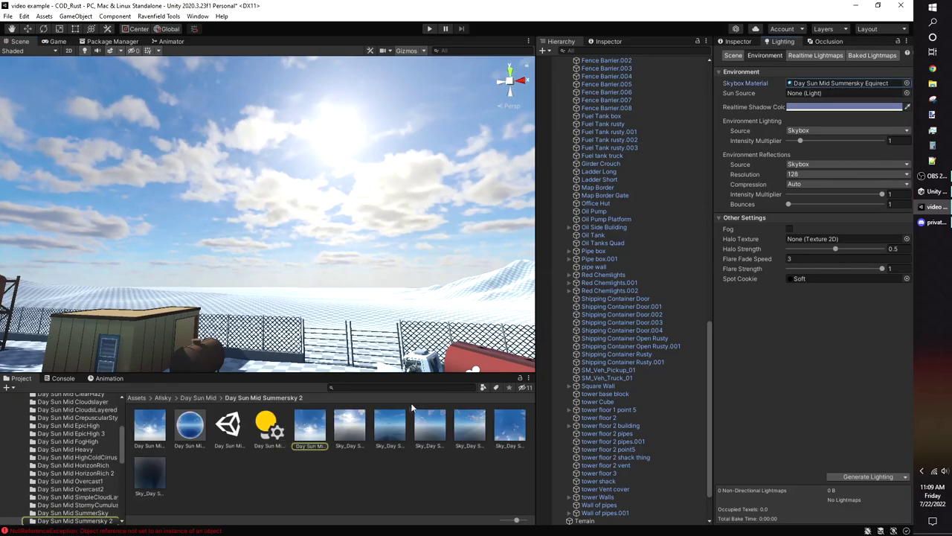
Step: Increase the Rotation of the Day Sun Mid Summersky Equirect skybox material to turn the sky around the map
{"action": "left_click", "coordinate": [317, 429]}
{"action": "left_click", "coordinate": [736, 41]}
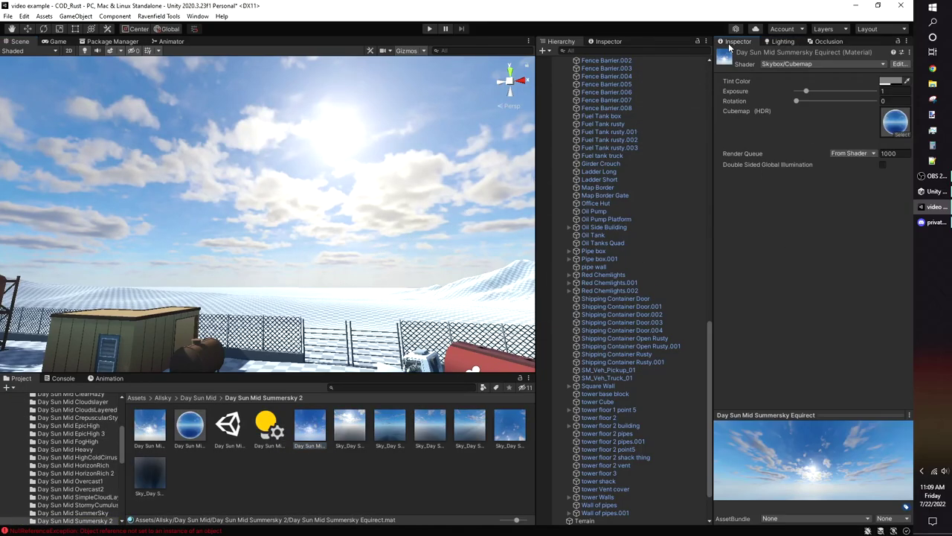
{"action": "left_click_drag", "start_coordinate": [796, 102], "coordinate": [811, 101]}
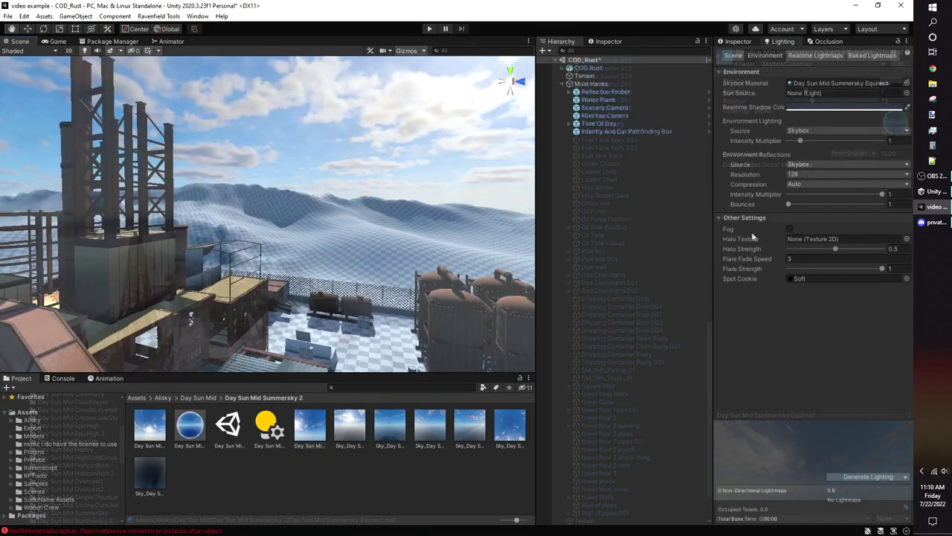
Step: Enable fog with a pale blue colour sampled from the horizon, Exponential mode and a density of 0.02
{"action": "left_click", "coordinate": [789, 229]}
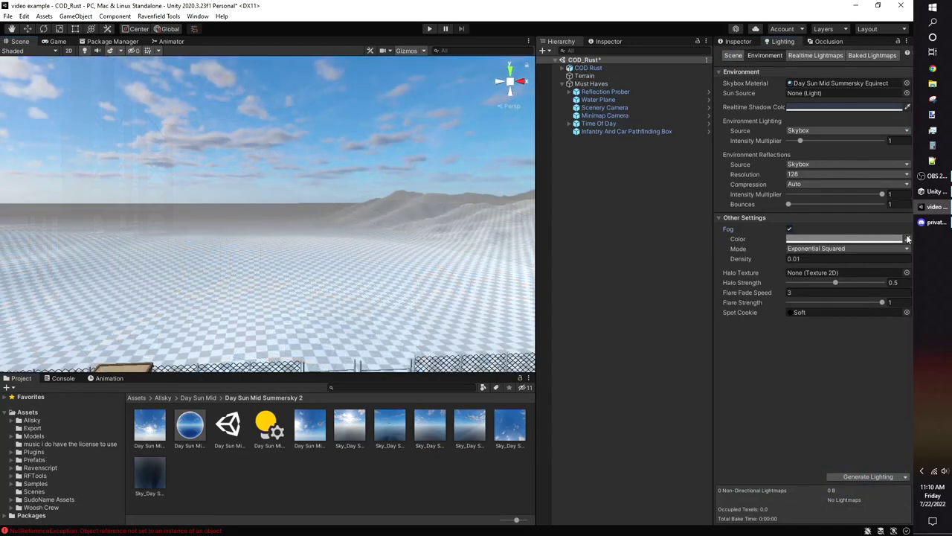
{"action": "left_click", "coordinate": [262, 204]}
{"action": "left_click", "coordinate": [579, 228]}
{"action": "right_click_drag", "start_coordinate": [426, 211], "coordinate": [343, 206]}
{"action": "key", "text": "s"}
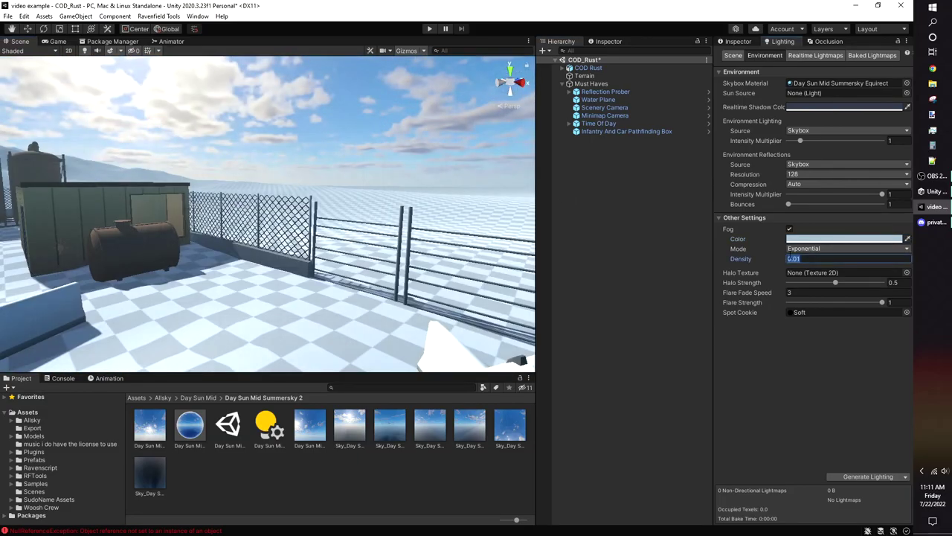
{"action": "type", "text": "0.02"}
{"action": "right_click_drag", "start_coordinate": [454, 223], "coordinate": [334, 228]}
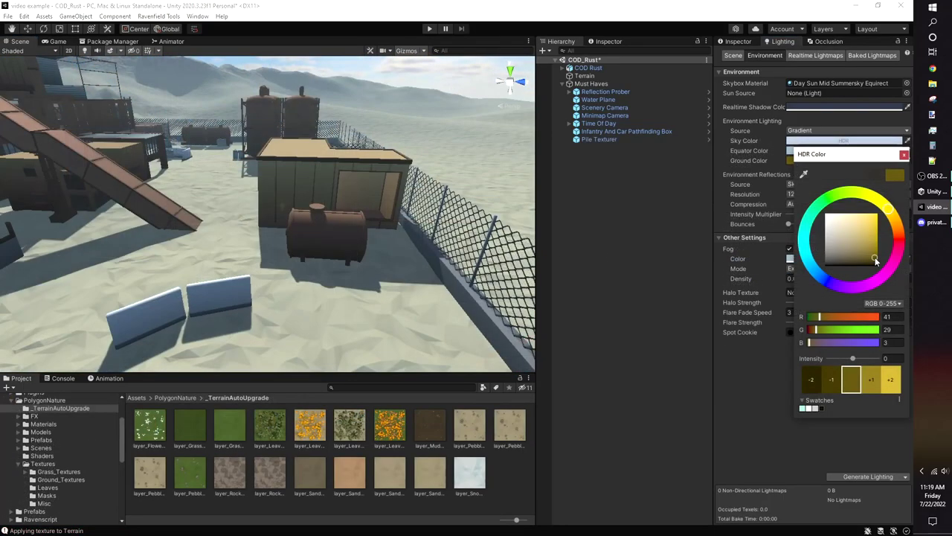
Step: Give the gradient environment lighting an orange Ground Color and a muted pinkish-brown Equator Color of about RGB 150, 110, 94
{"action": "mouse_move", "coordinate": [876, 260]}
{"action": "left_mouse_down"}
{"action": "mouse_move", "coordinate": [887, 212]}
{"action": "mouse_move", "coordinate": [900, 240]}
{"action": "mouse_move", "coordinate": [877, 226]}
{"action": "mouse_move", "coordinate": [866, 240]}
{"action": "mouse_move", "coordinate": [874, 247]}
{"action": "mouse_move", "coordinate": [867, 244]}
{"action": "left_mouse_up"}
{"action": "left_click", "coordinate": [904, 154]}
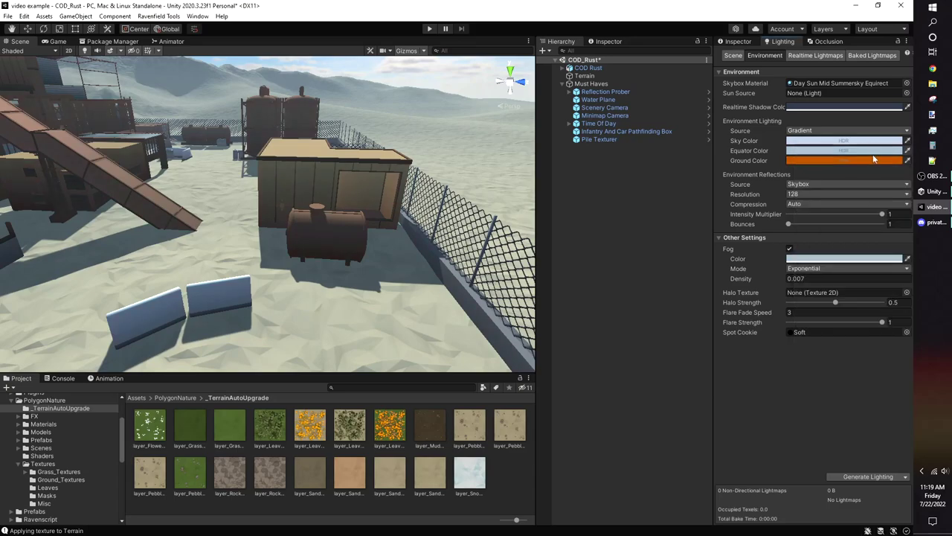
{"action": "left_click", "coordinate": [871, 151]}
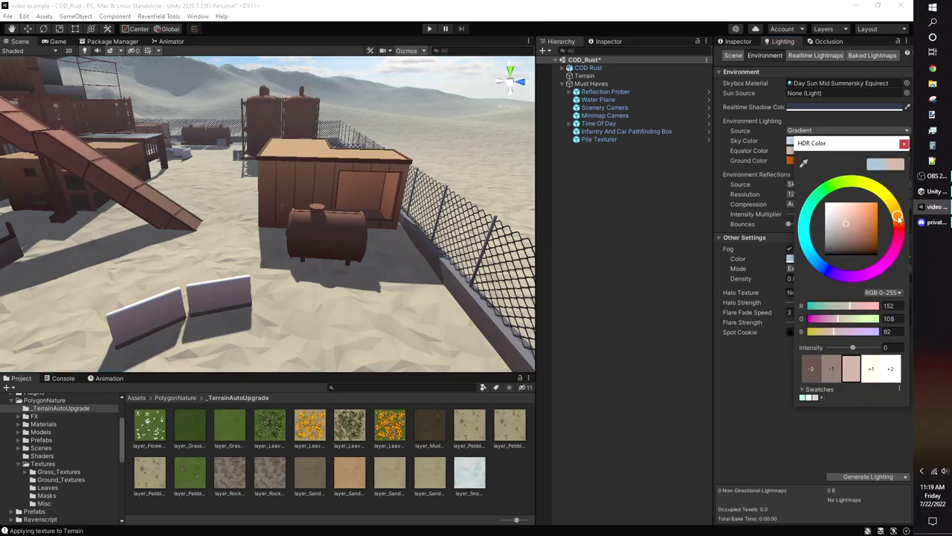
{"action": "mouse_move", "coordinate": [900, 223]}
{"action": "left_mouse_down"}
{"action": "mouse_move", "coordinate": [902, 235]}
{"action": "mouse_move", "coordinate": [895, 202]}
{"action": "mouse_move", "coordinate": [900, 217]}
{"action": "mouse_move", "coordinate": [845, 222]}
{"action": "left_mouse_up"}
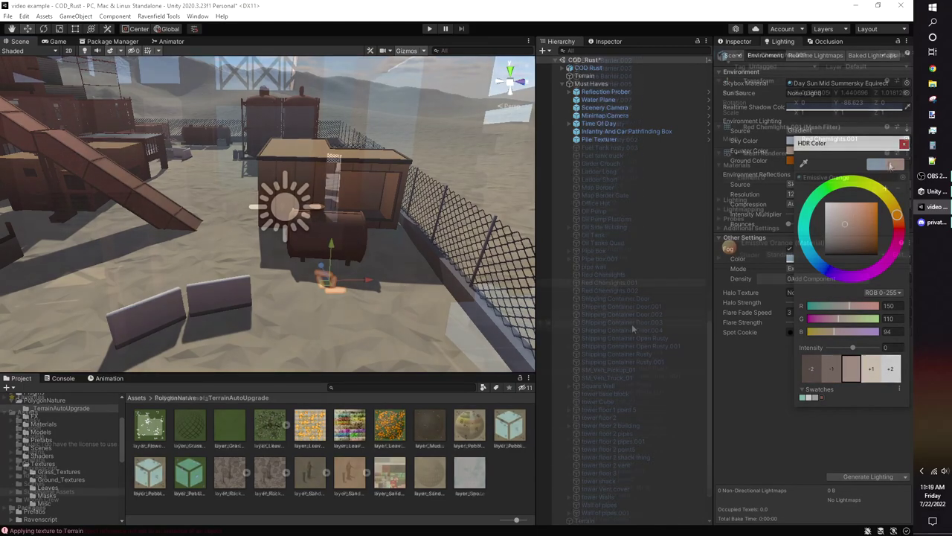
Step: Create an empty child object named "light" under Red Chemlights.001
{"action": "right_click", "coordinate": [628, 283]}
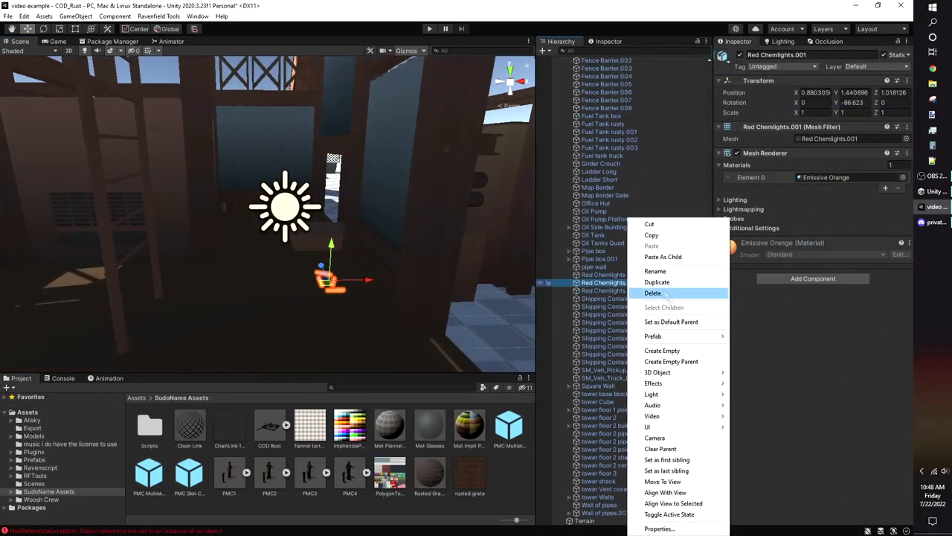
{"action": "left_click", "coordinate": [688, 354]}
{"action": "type", "text": "light"}
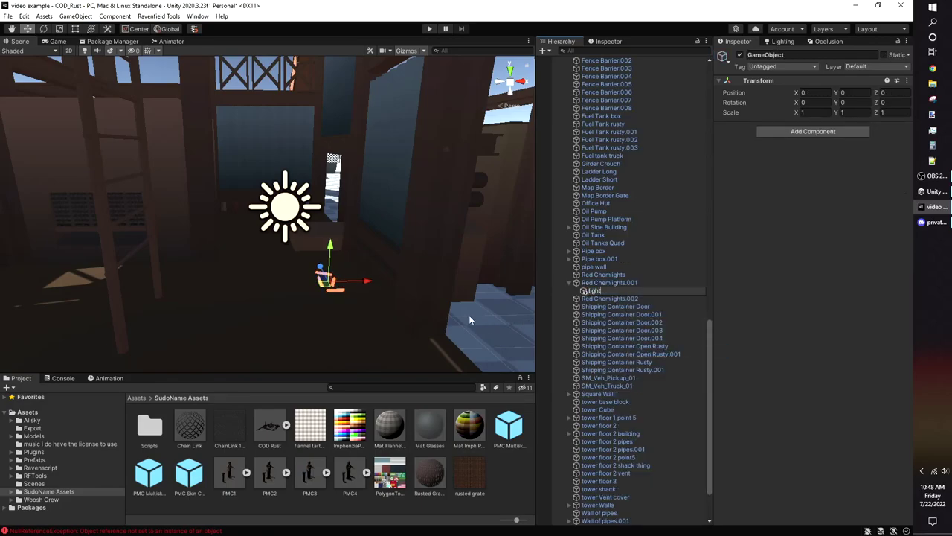
{"action": "key", "text": "Return"}
Step: Add a Light component to the new child object of Red Chemlights.001
{"action": "left_click", "coordinate": [811, 130]}
{"action": "type", "text": "poin"}
{"action": "key", "text": "ctrl+a"}
{"action": "type", "text": "light"}
{"action": "key", "text": "Return"}
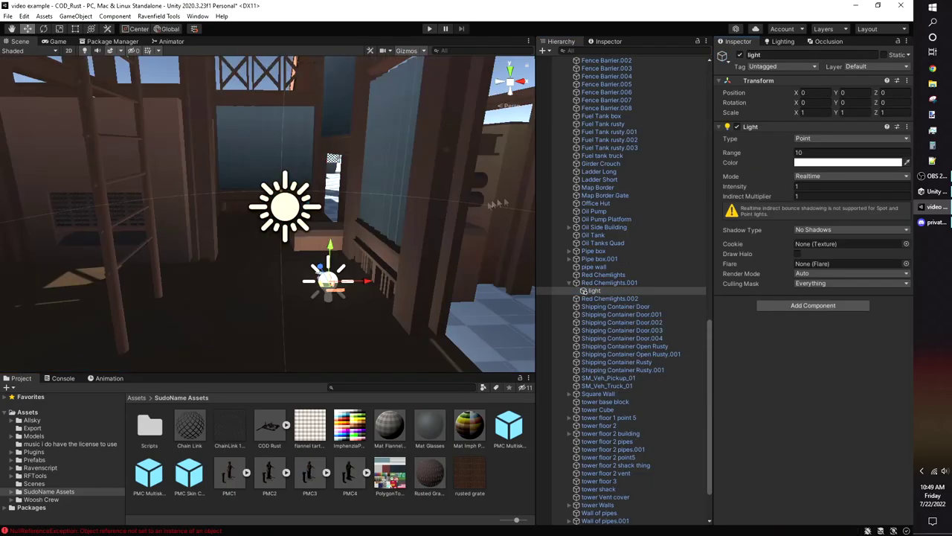
Step: Raise the point light above the chemlights to a Y position of about 0.709 and colour it light orange
{"action": "scroll", "coordinate": [332, 252], "scroll_direction": "up", "scroll_amount": 2}
{"action": "left_click_drag", "start_coordinate": [335, 254], "coordinate": [334, 210]}
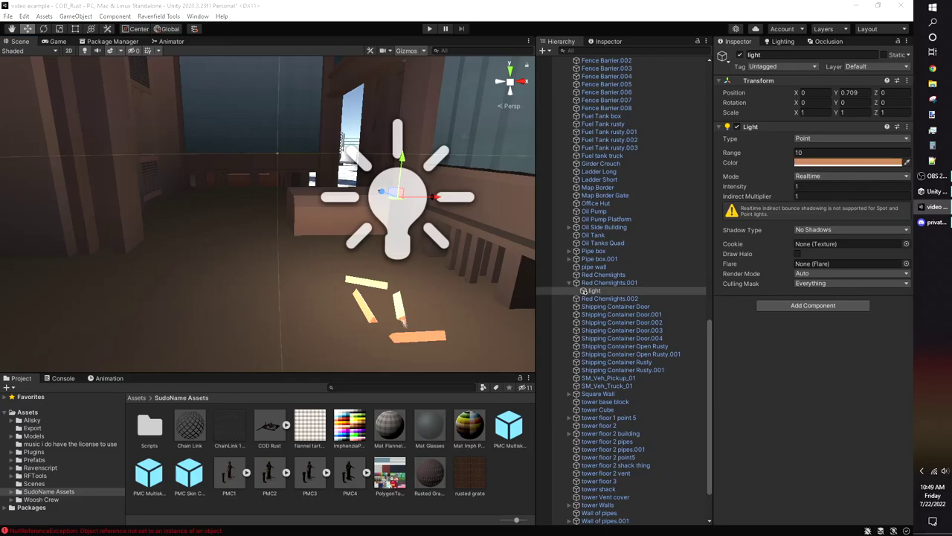
{"action": "middle_click_drag", "start_coordinate": [328, 223], "coordinate": [282, 201]}
{"action": "scroll", "coordinate": [283, 201], "scroll_direction": "down", "scroll_amount": 5}
Step: Set the chemlight point light's shadow type to Soft Shadows and lower the light to a Y position of about 0.499
{"action": "left_click", "coordinate": [826, 230]}
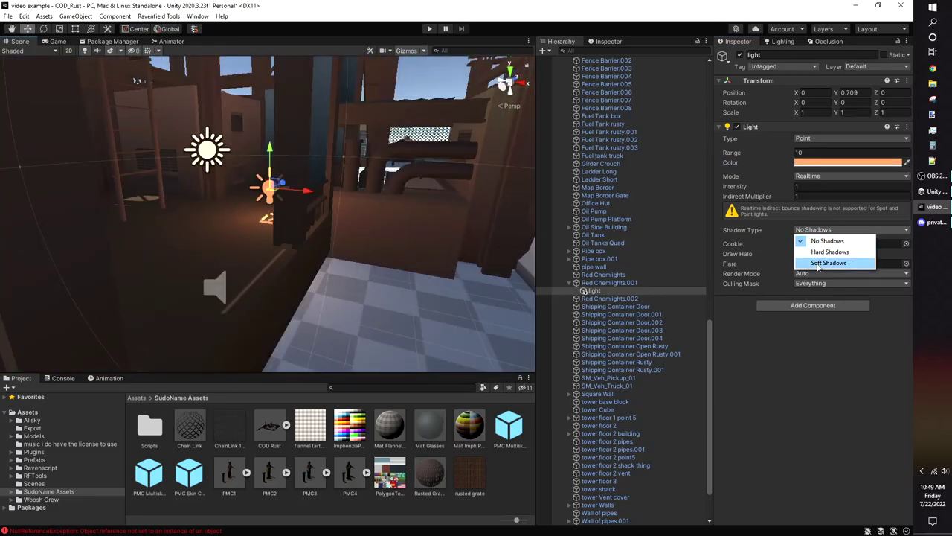
{"action": "left_click", "coordinate": [827, 263]}
{"action": "right_click_drag", "start_coordinate": [327, 216], "coordinate": [362, 201]}
{"action": "middle_click_drag", "start_coordinate": [301, 189], "coordinate": [271, 184]}
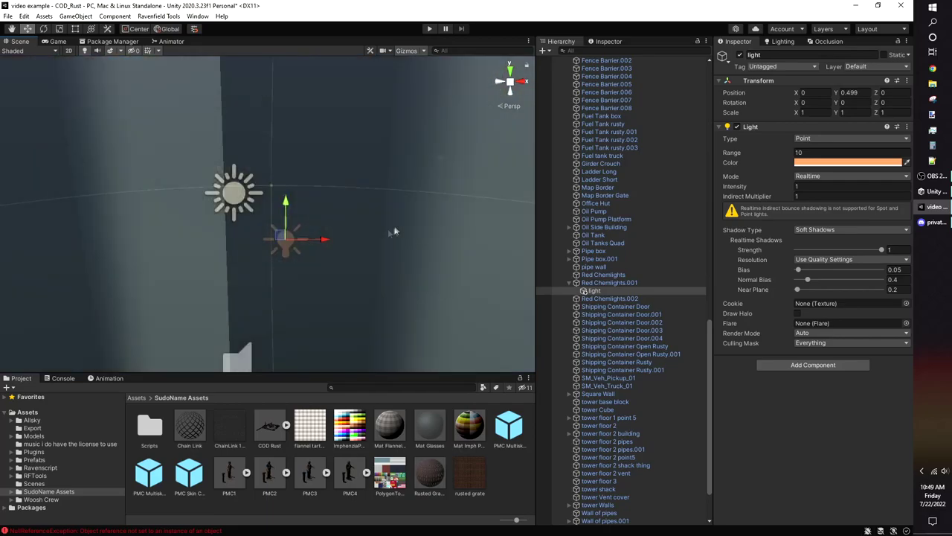
{"action": "mouse_move", "coordinate": [394, 231]}
{"action": "right_mouse_down"}
{"action": "mouse_move", "coordinate": [356, 204]}
{"action": "mouse_move", "coordinate": [410, 212]}
{"action": "mouse_move", "coordinate": [387, 227]}
{"action": "right_mouse_up"}
{"action": "left_click", "coordinate": [806, 187]}
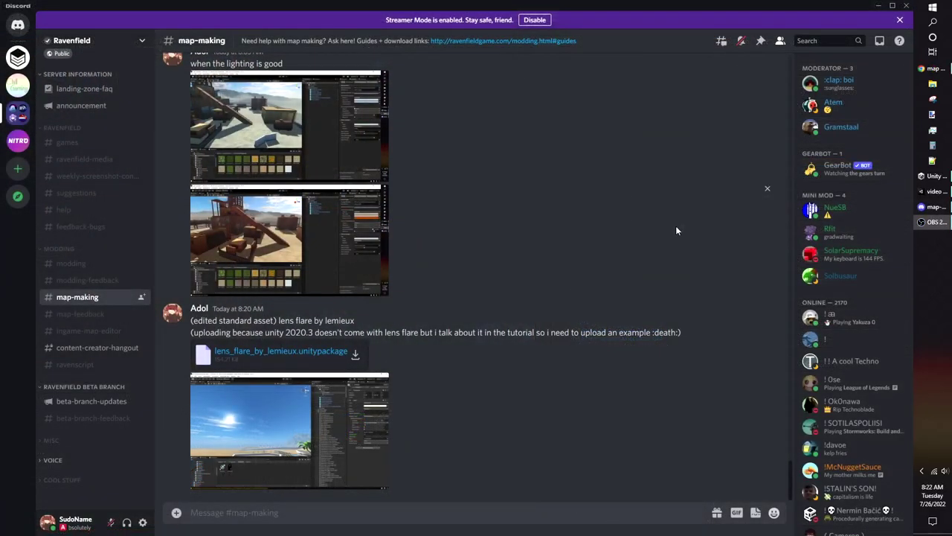
Step: Switch from Discord back to Unity and assign the LemFlare flare to the Sunlight
{"action": "left_click", "coordinate": [688, 172]}
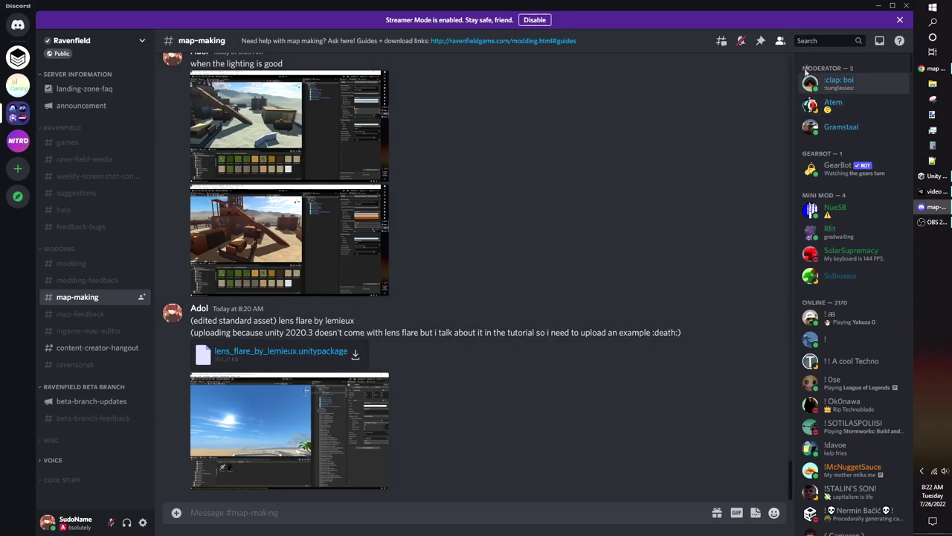
{"action": "left_click", "coordinate": [936, 191]}
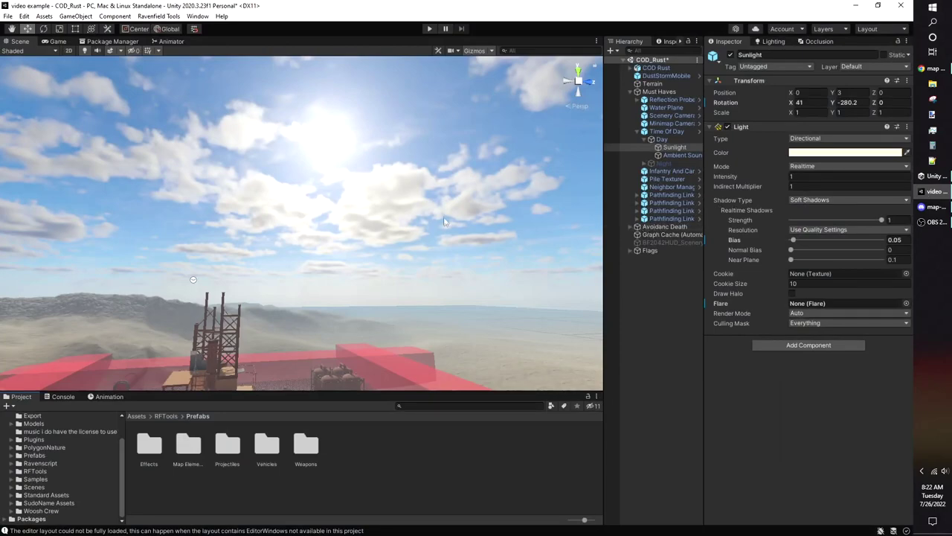
{"action": "right_click_drag", "start_coordinate": [444, 221], "coordinate": [453, 201]}
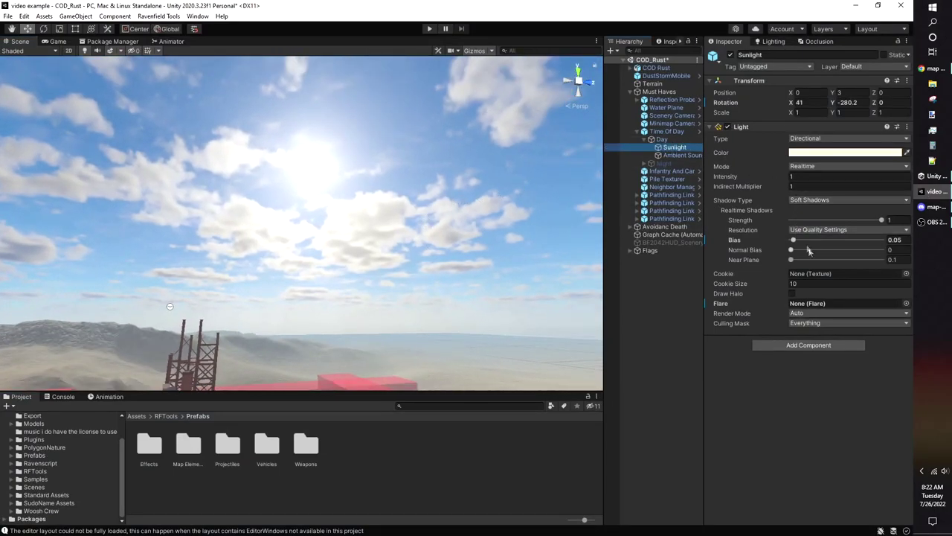
{"action": "left_click", "coordinate": [905, 304]}
{"action": "left_click", "coordinate": [464, 235]}
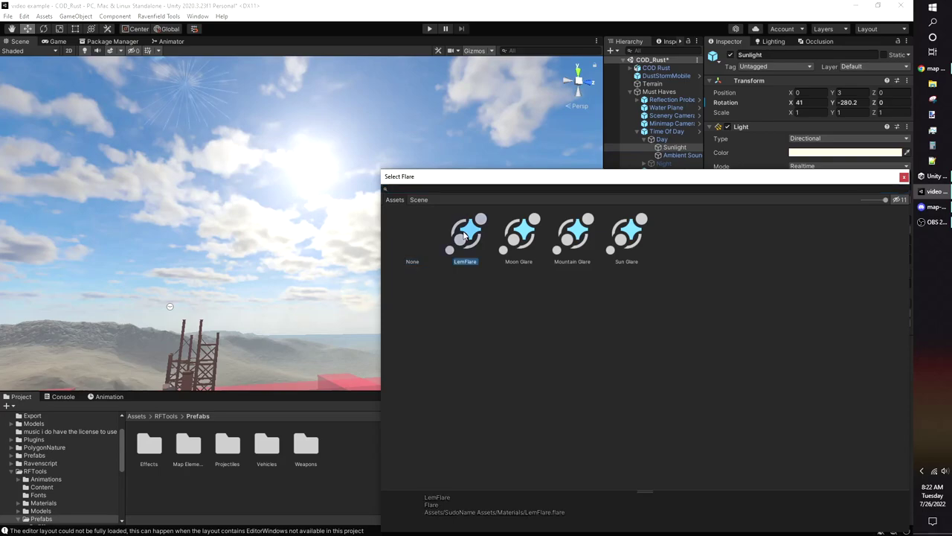
{"action": "double_click", "coordinate": [468, 235]}
{"action": "right_click_drag", "start_coordinate": [438, 229], "coordinate": [411, 204]}
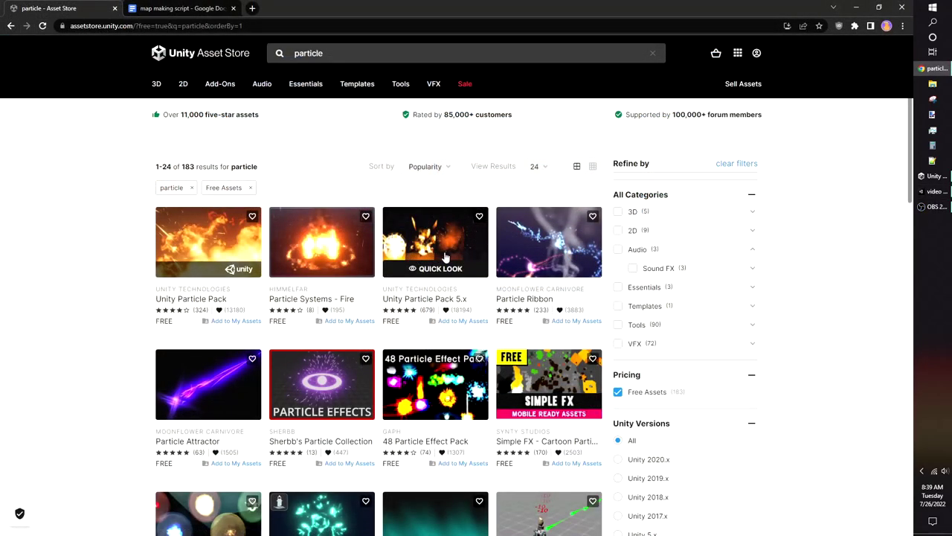
Step: Open the free Unity Particle Pack 5.x page in the Unity Asset Store and examine its preview images
{"action": "left_click", "coordinate": [444, 256]}
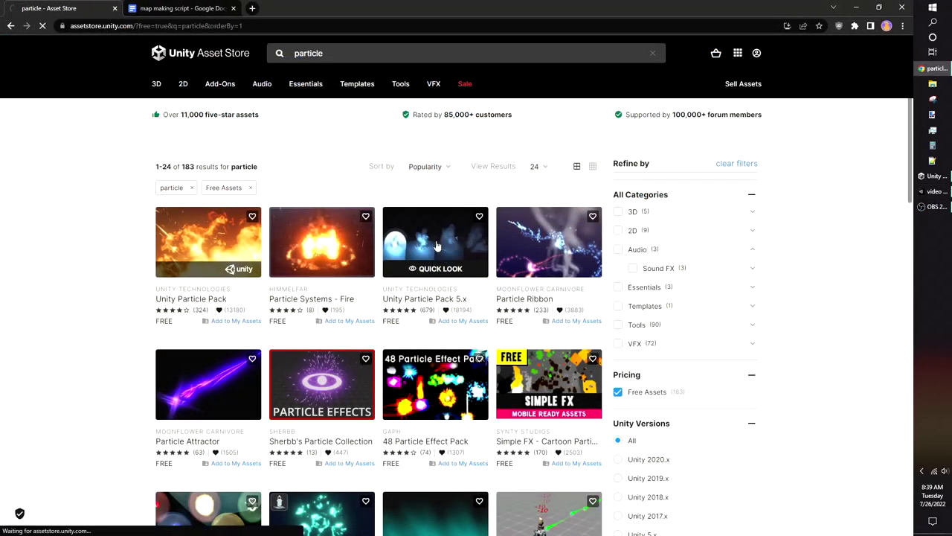
{"action": "scroll", "coordinate": [465, 242], "scroll_direction": "down", "scroll_amount": 2}
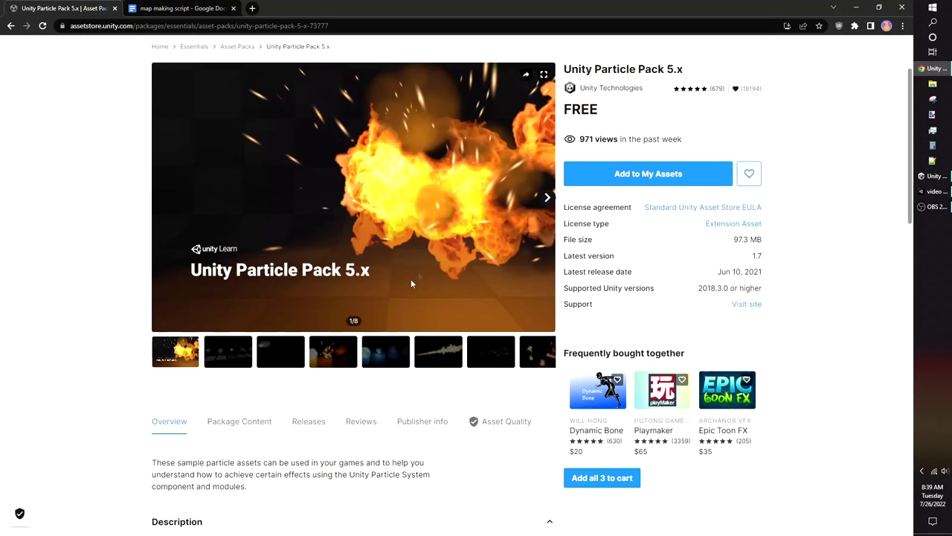
{"action": "left_click", "coordinate": [235, 361]}
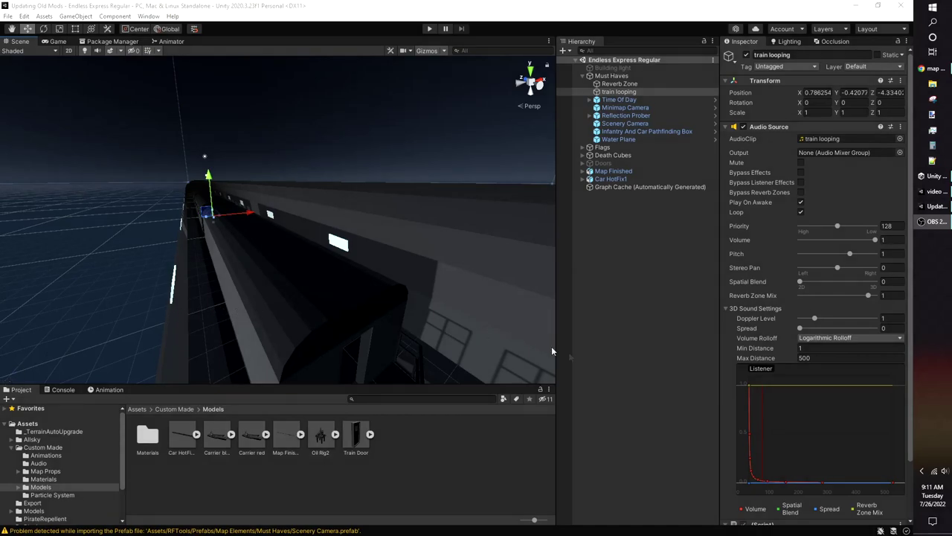
Step: Examine the train looping object's Audio Source and 3D sound settings in the Endless Express Regular scene
{"action": "left_click", "coordinate": [663, 355]}
{"action": "left_click", "coordinate": [623, 92]}
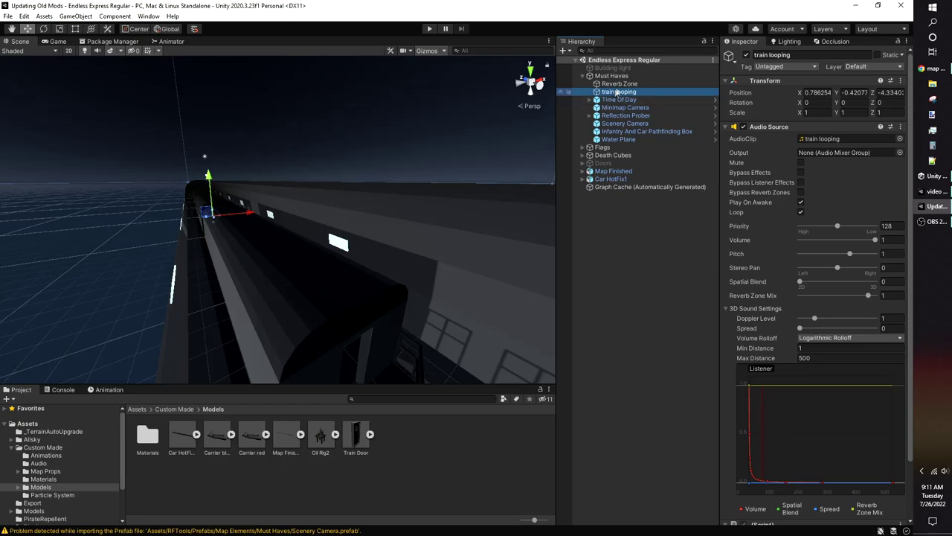
{"action": "right_click_drag", "start_coordinate": [332, 185], "coordinate": [419, 210]}
{"action": "middle_click_drag", "start_coordinate": [419, 210], "coordinate": [423, 206]}
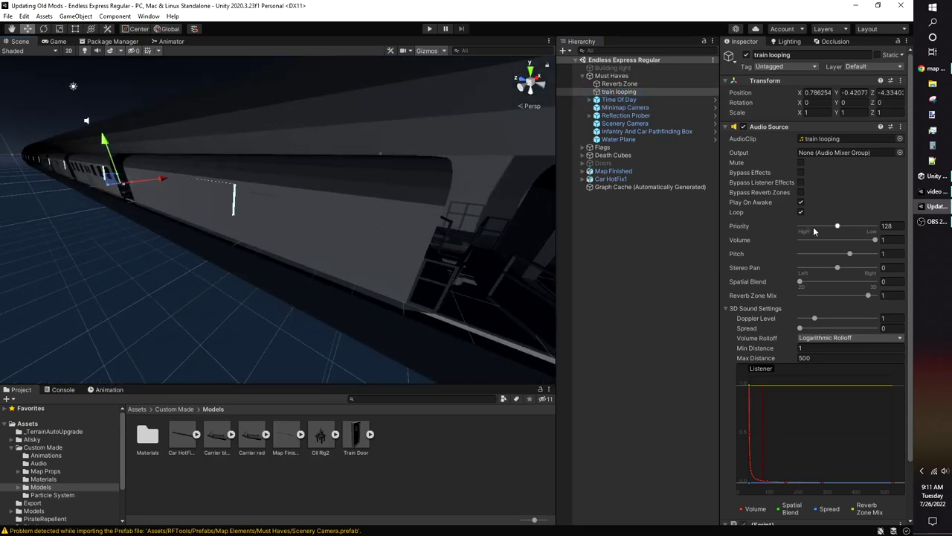
{"action": "scroll", "coordinate": [822, 234], "scroll_direction": "down", "scroll_amount": 3}
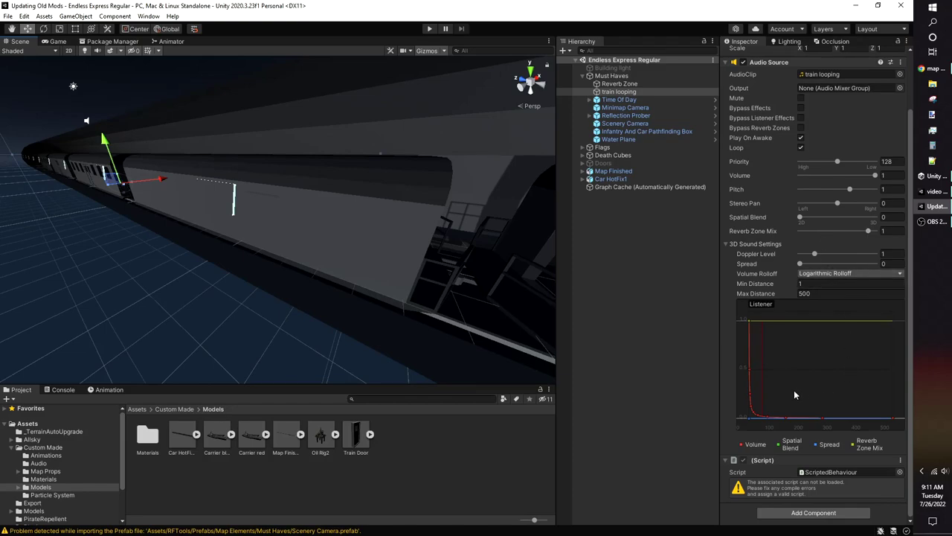
{"action": "scroll", "coordinate": [795, 394], "scroll_direction": "up", "scroll_amount": 3}
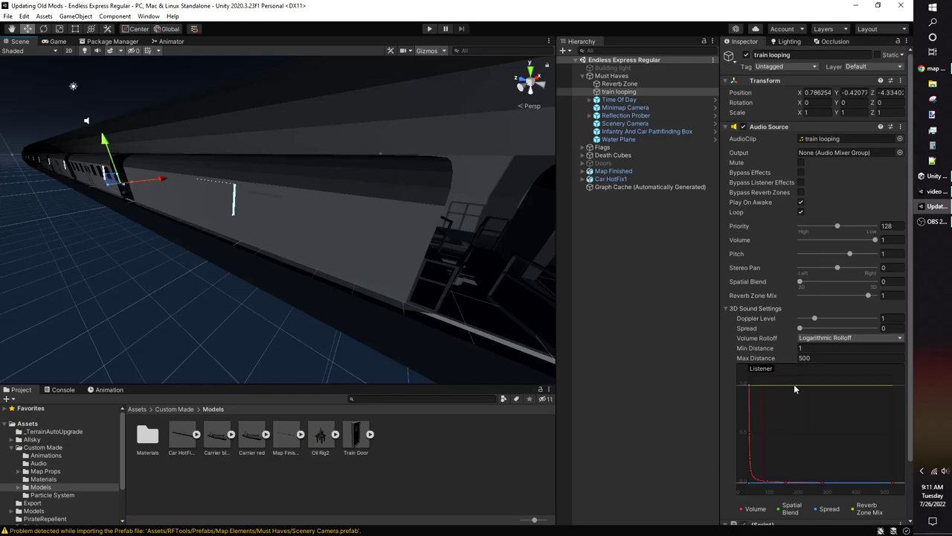
{"action": "scroll", "coordinate": [399, 215], "scroll_direction": "down", "scroll_amount": 5}
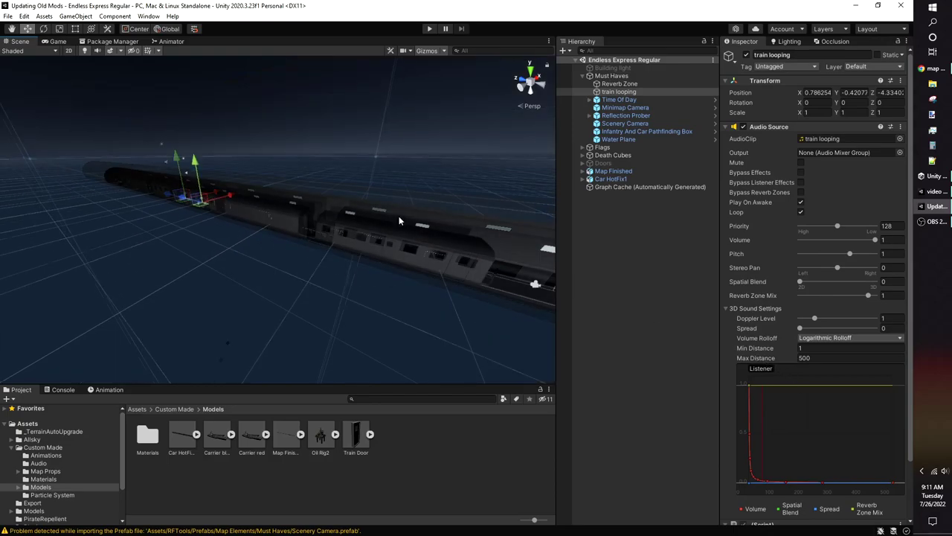
Step: Select the Reverb Zone object in the Endless Express Regular scene and set its reverb preset to User
{"action": "middle_click_drag", "start_coordinate": [380, 209], "coordinate": [492, 236]}
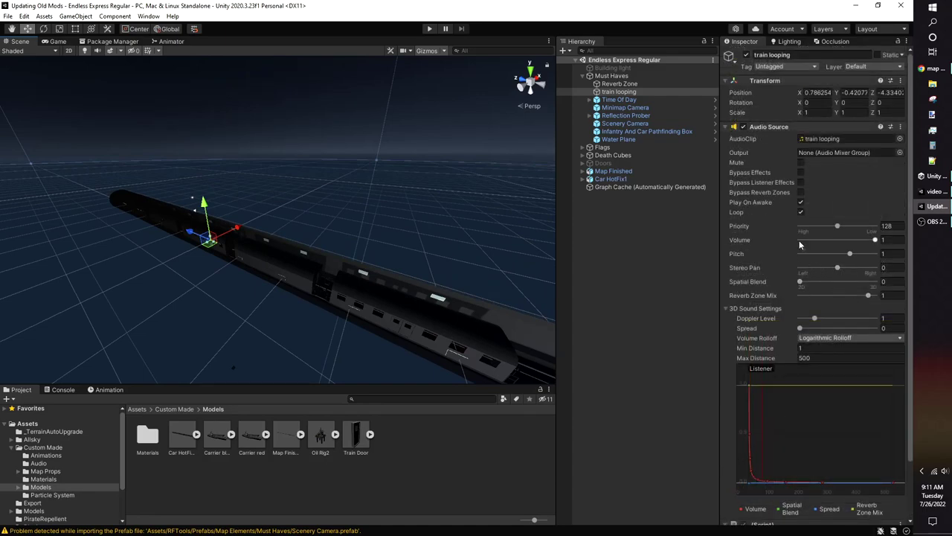
{"action": "left_click", "coordinate": [640, 84]}
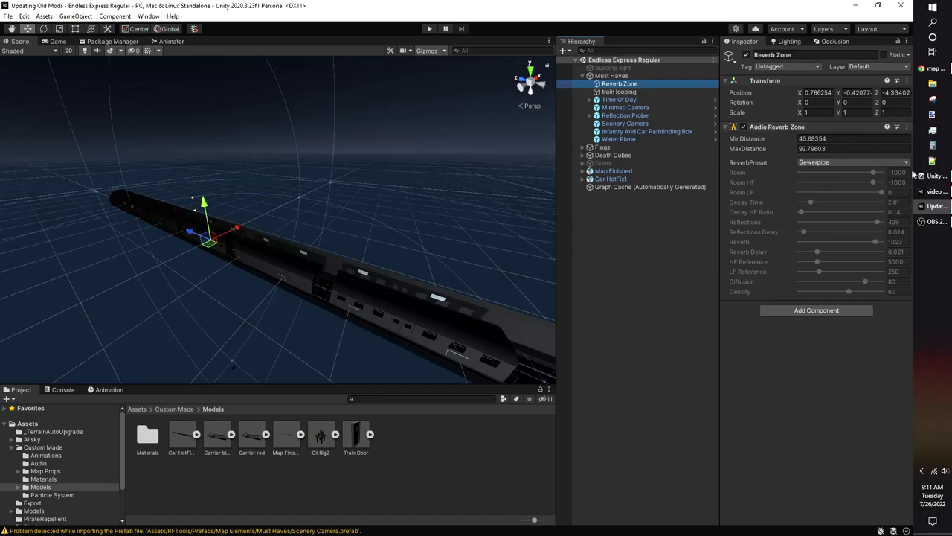
{"action": "left_click", "coordinate": [907, 165]}
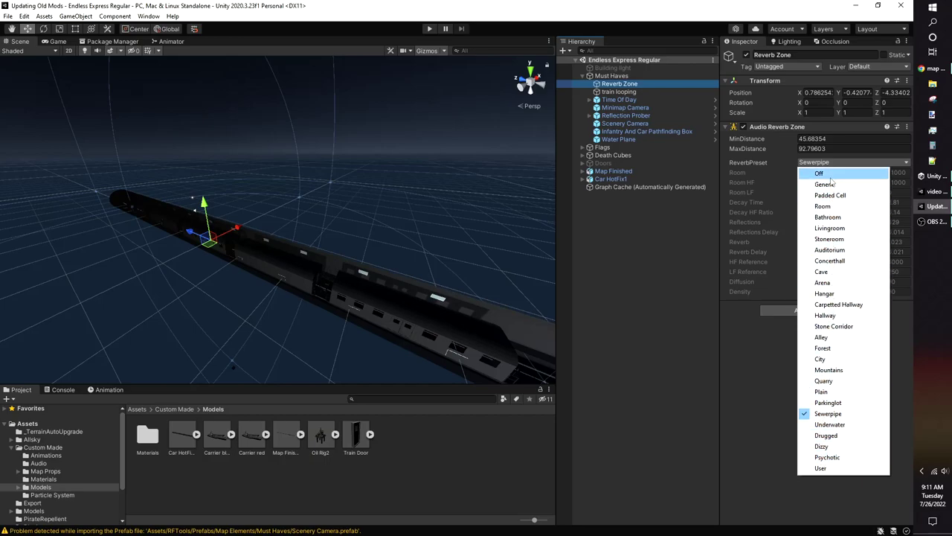
{"action": "left_click", "coordinate": [820, 467]}
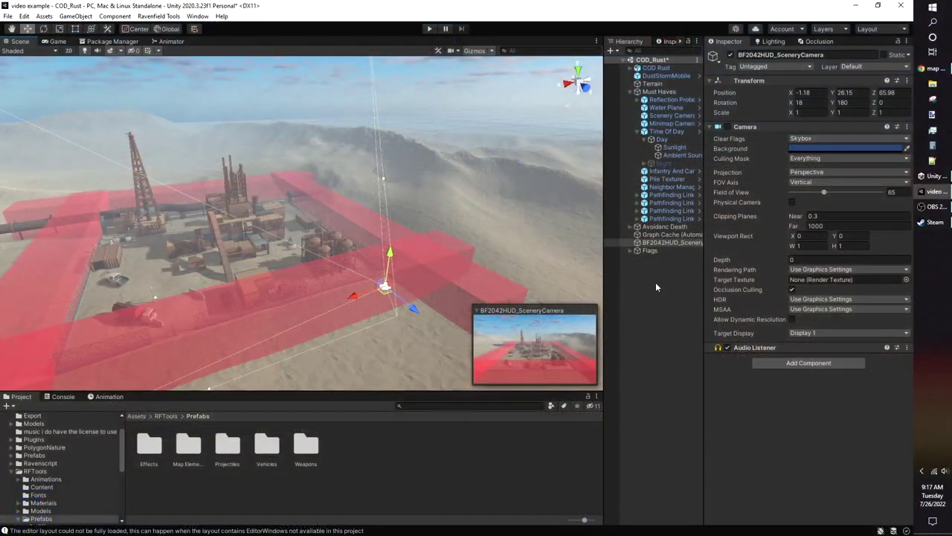
Step: Examine the BF2042HUD_SceneryCamera's placement and view over the map in the COD_Rust scene
{"action": "right_click", "coordinate": [657, 283]}
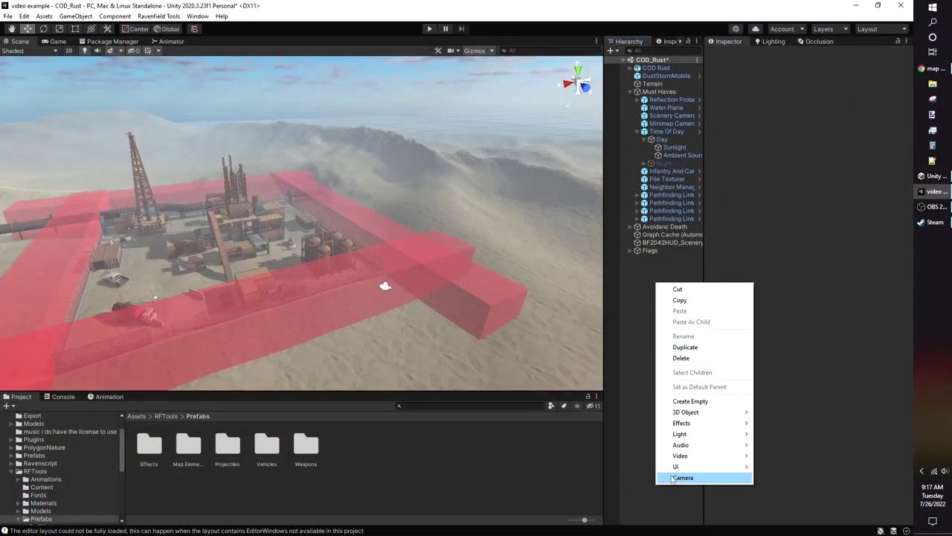
{"action": "left_click", "coordinate": [669, 243]}
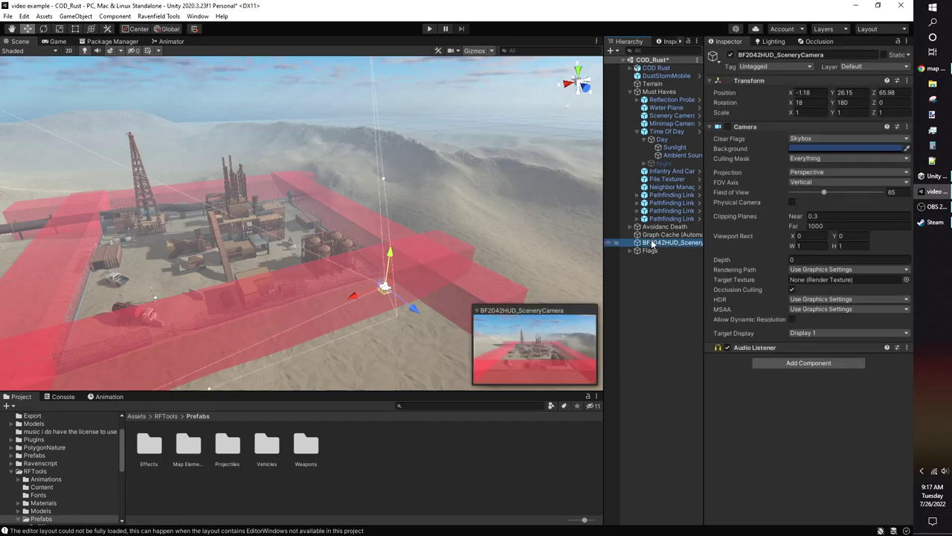
{"action": "key", "text": "f"}
{"action": "right_click_drag", "start_coordinate": [376, 242], "coordinate": [328, 221]}
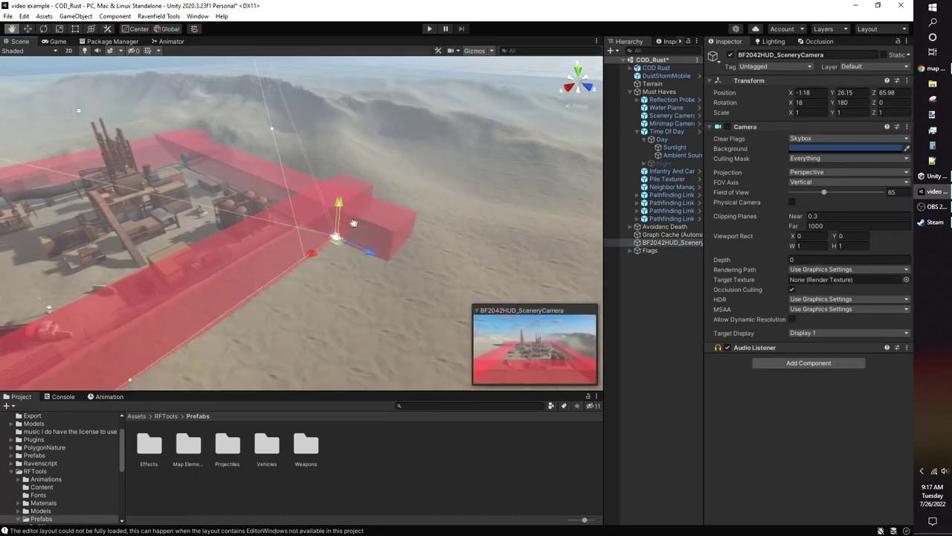
{"action": "middle_click_drag", "start_coordinate": [328, 220], "coordinate": [417, 230]}
{"action": "right_click_drag", "start_coordinate": [416, 230], "coordinate": [305, 262]}
{"action": "middle_click_drag", "start_coordinate": [305, 261], "coordinate": [435, 167]}
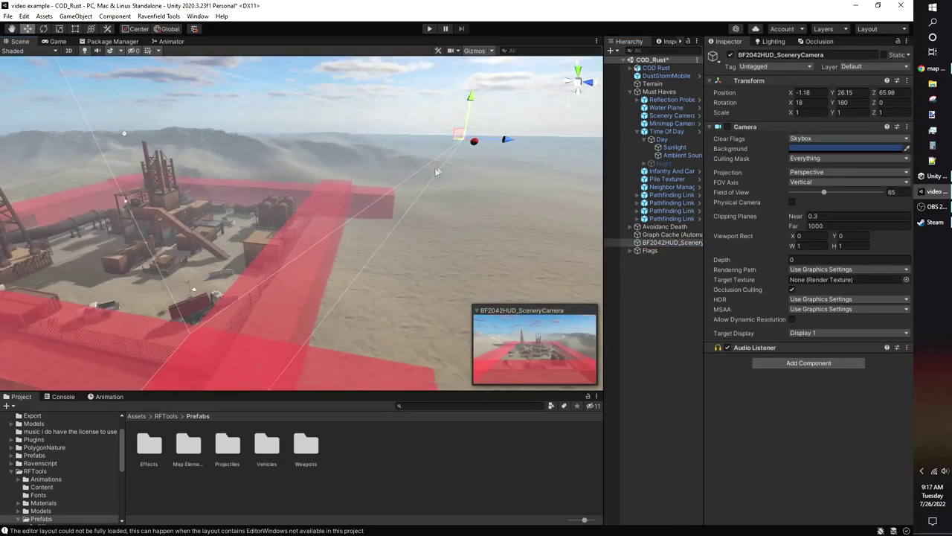
{"action": "scroll", "coordinate": [417, 186], "scroll_direction": "down", "scroll_amount": 3}
{"action": "middle_click_drag", "start_coordinate": [320, 230], "coordinate": [404, 209]}
{"action": "scroll", "coordinate": [439, 222], "scroll_direction": "up", "scroll_amount": 2}
{"action": "middle_click_drag", "start_coordinate": [451, 232], "coordinate": [332, 216]}
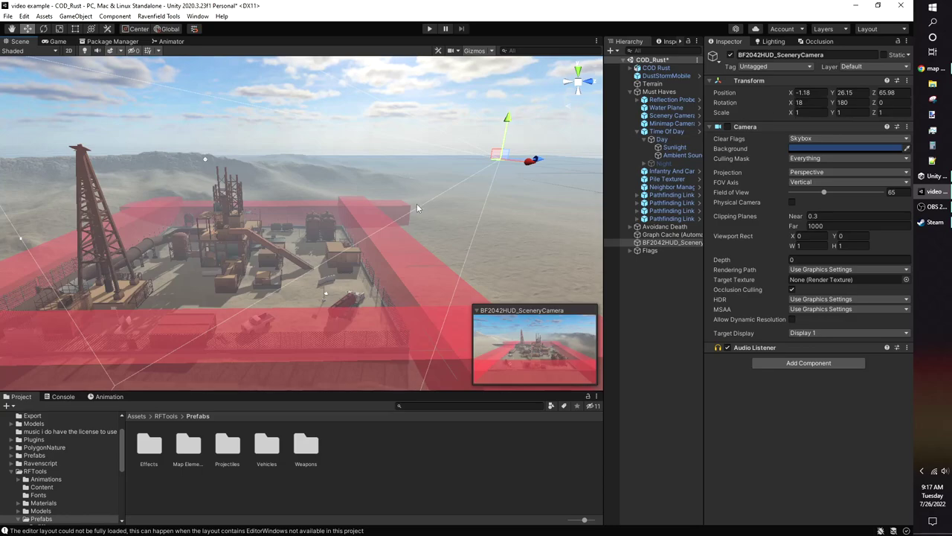
{"action": "mouse_move", "coordinate": [417, 208]}
{"action": "middle_mouse_down"}
{"action": "mouse_move", "coordinate": [446, 211]}
{"action": "mouse_move", "coordinate": [418, 202]}
{"action": "middle_mouse_up"}
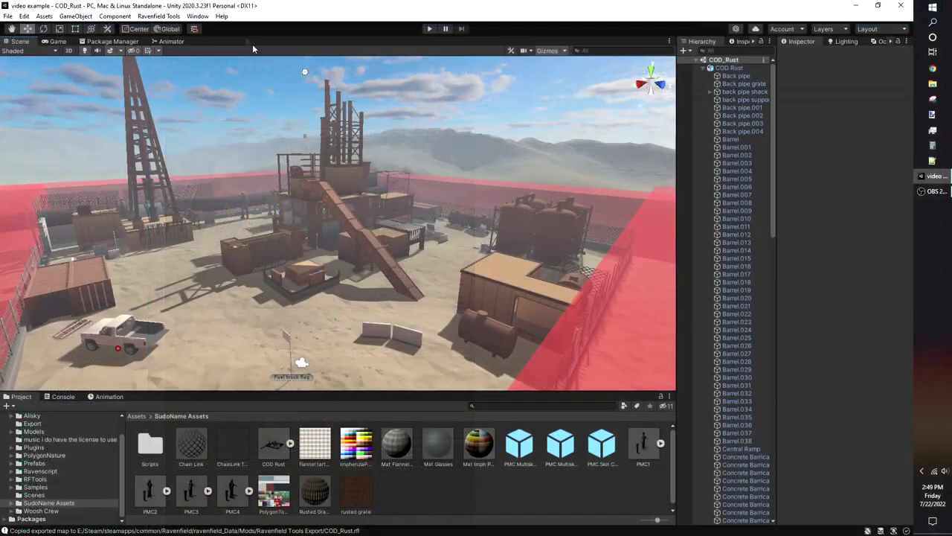
Step: Open the Occlusion Culling settings and bake the COD_Rust scene's occlusion data with the default parameters
{"action": "left_click", "coordinate": [198, 16]}
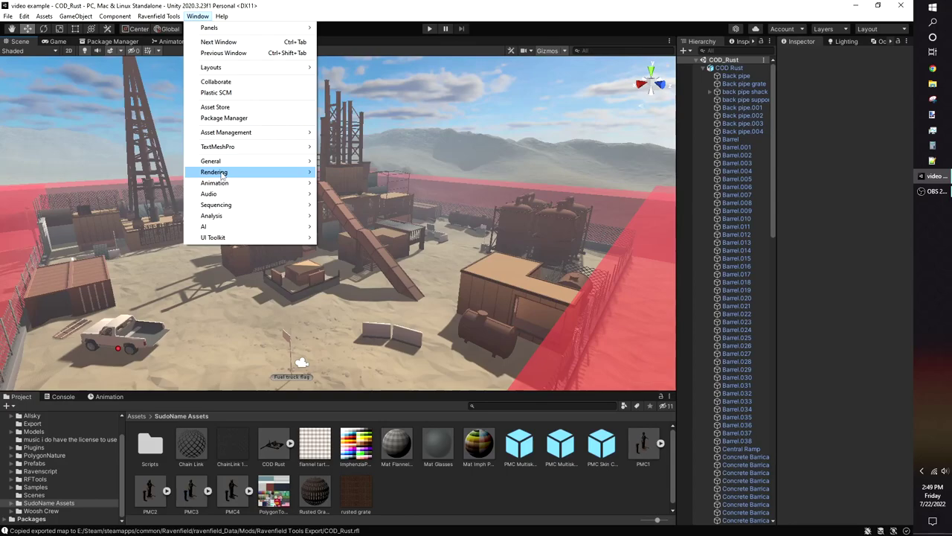
{"action": "mouse_move", "coordinate": [262, 175]}
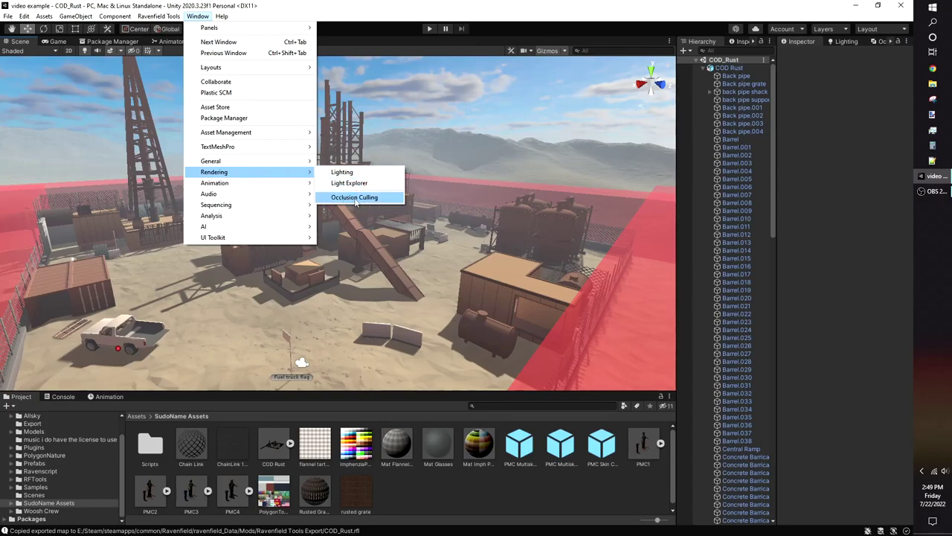
{"action": "left_click", "coordinate": [355, 198]}
{"action": "left_click", "coordinate": [882, 43]}
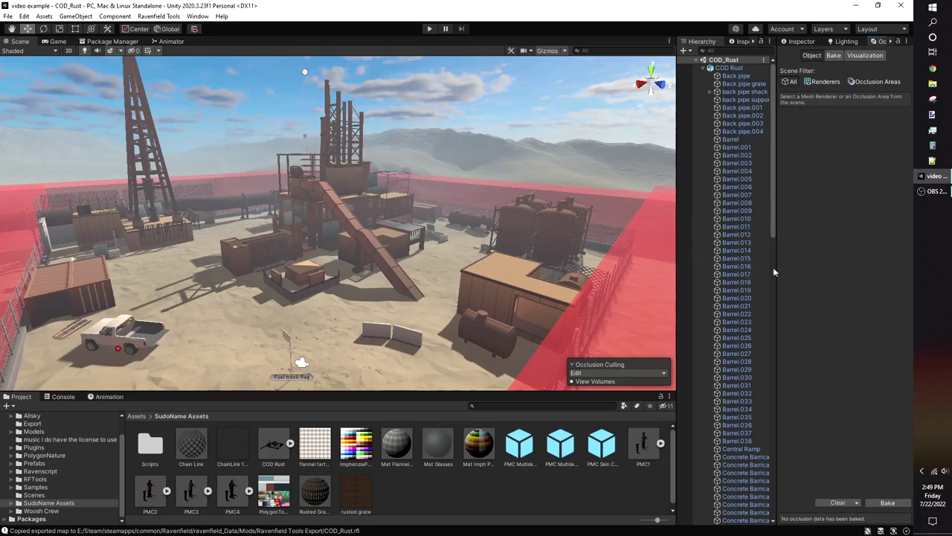
{"action": "left_click_drag", "start_coordinate": [777, 271], "coordinate": [719, 260]}
{"action": "left_click", "coordinate": [803, 55]}
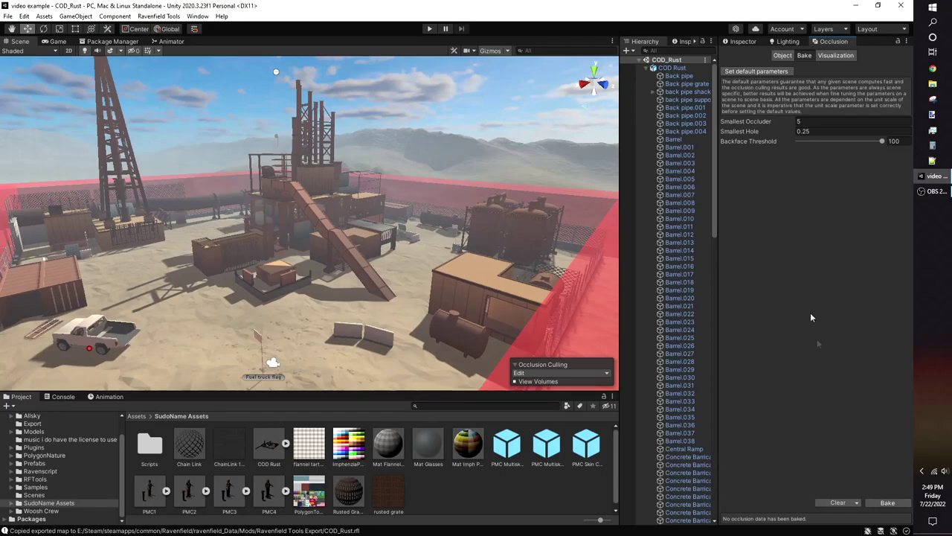
{"action": "left_click", "coordinate": [886, 502]}
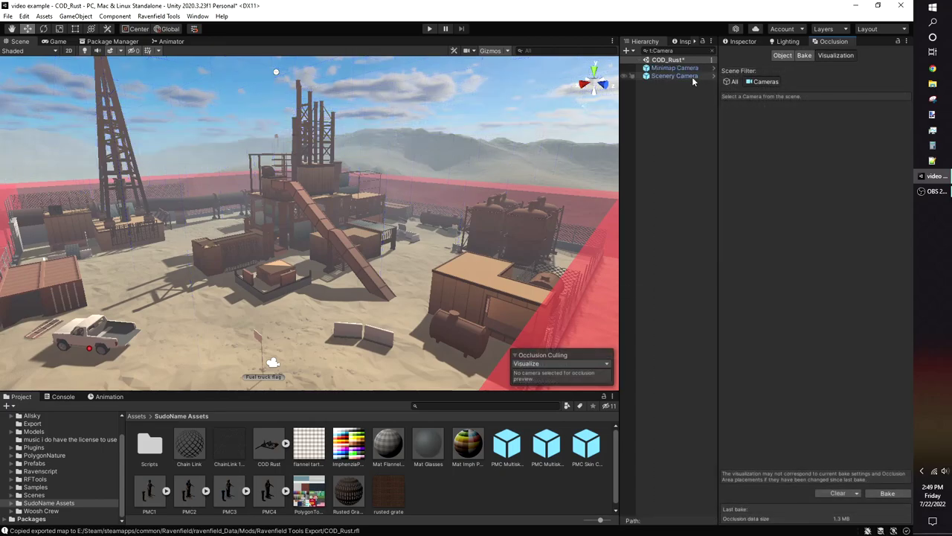
Step: Select the Scenery Camera and preview the baked occlusion culling around it in the scene
{"action": "double_click", "coordinate": [684, 77]}
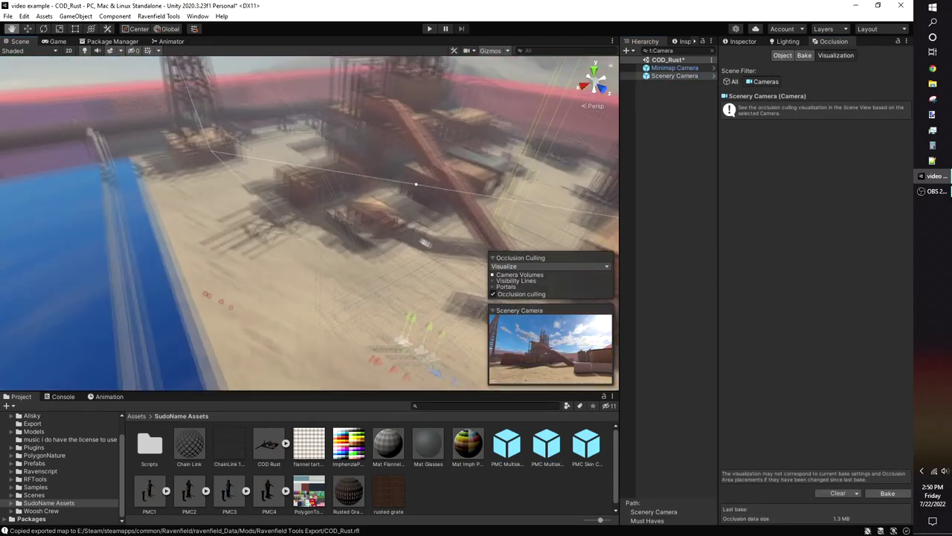
{"action": "middle_click_drag", "start_coordinate": [424, 241], "coordinate": [437, 247]}
{"action": "left_click_drag", "start_coordinate": [437, 247], "coordinate": [216, 257], "text": "alt"}
{"action": "key", "text": "e"}
{"action": "key", "text": "w"}
{"action": "key", "text": "e"}
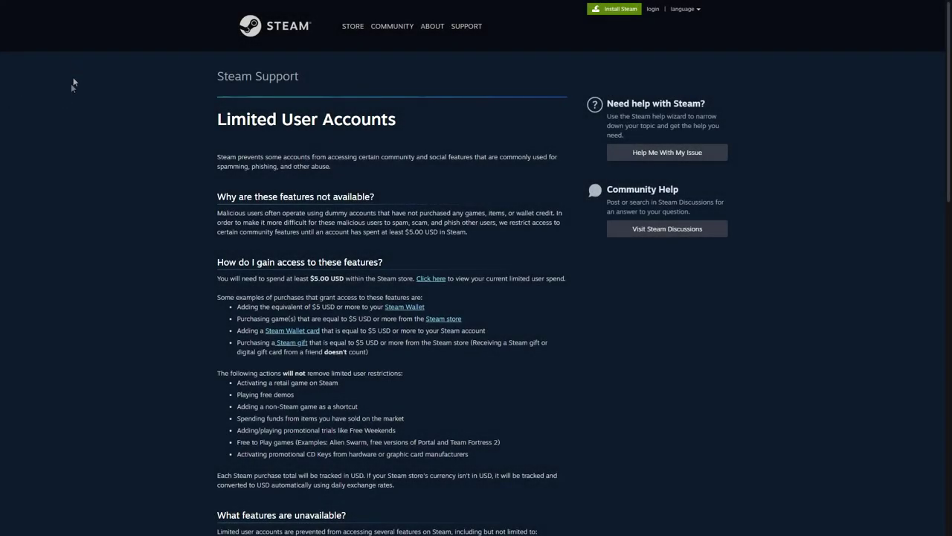
Step: In Steam's Ravenfield Workshop, examine the Frostbite map's item page and return to the map listing
{"action": "middle_click", "coordinate": [17, 75]}
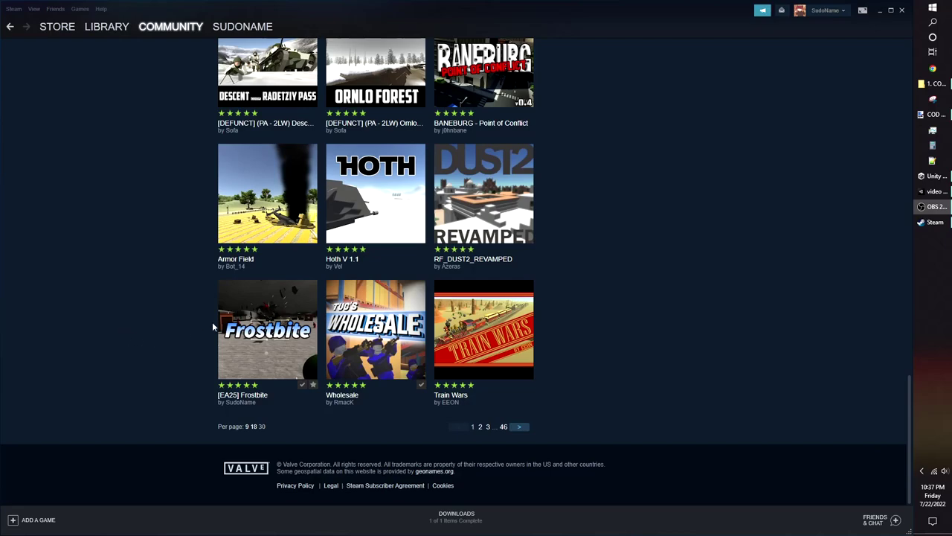
{"action": "left_click", "coordinate": [246, 313]}
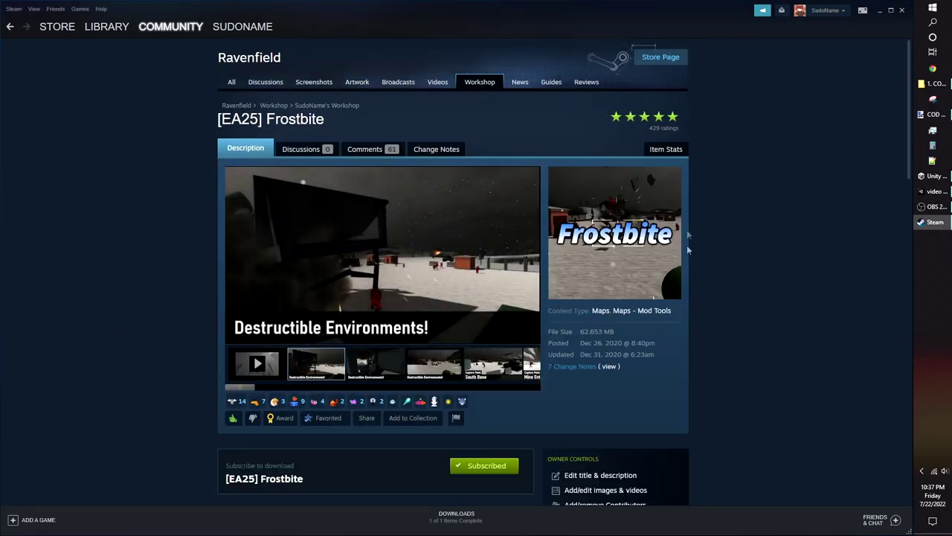
{"action": "key", "text": "alt+Left"}
{"action": "left_click", "coordinate": [506, 331]}
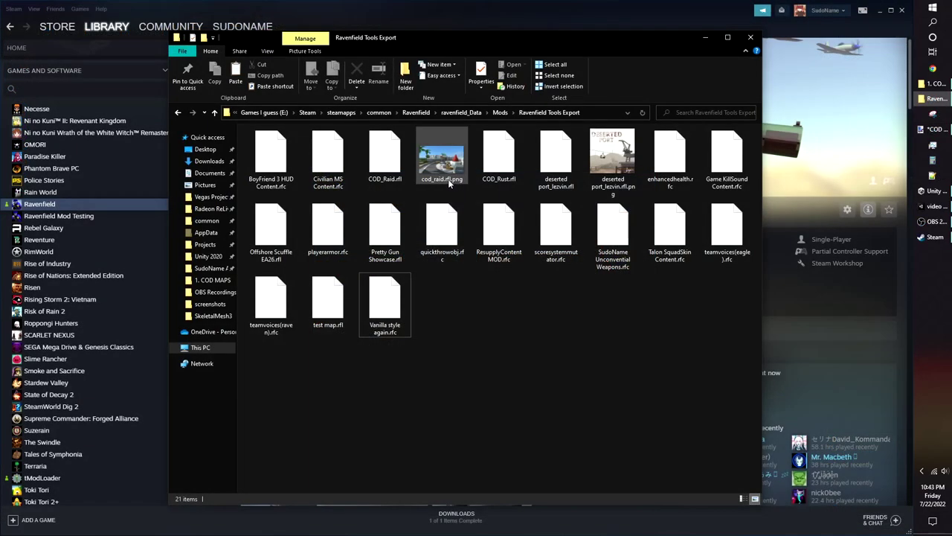
Step: In the Ravenfield Tools Export folder, compare the file names of the cod_raid.rfl.png preview image and the COD_Raid.rfl map
{"action": "left_click", "coordinate": [448, 182]}
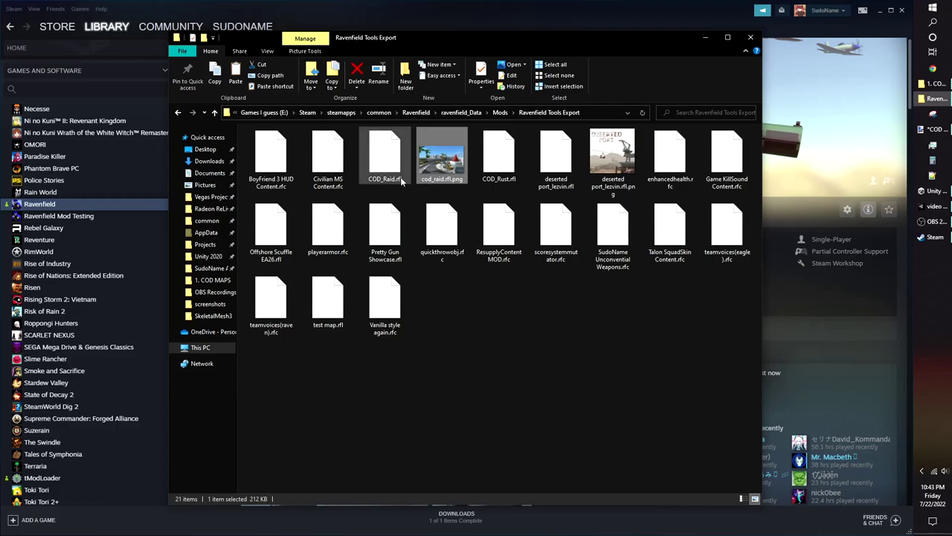
{"action": "left_click", "coordinate": [386, 167]}
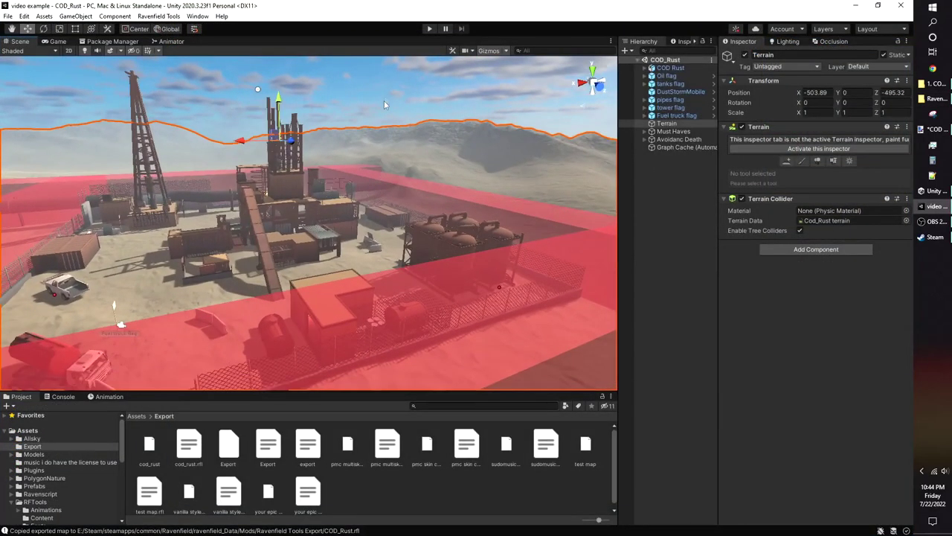
Step: Open the Steam Workshop uploader in Unity, connect it to Steam and create a new Workshop item
{"action": "left_click", "coordinate": [384, 100]}
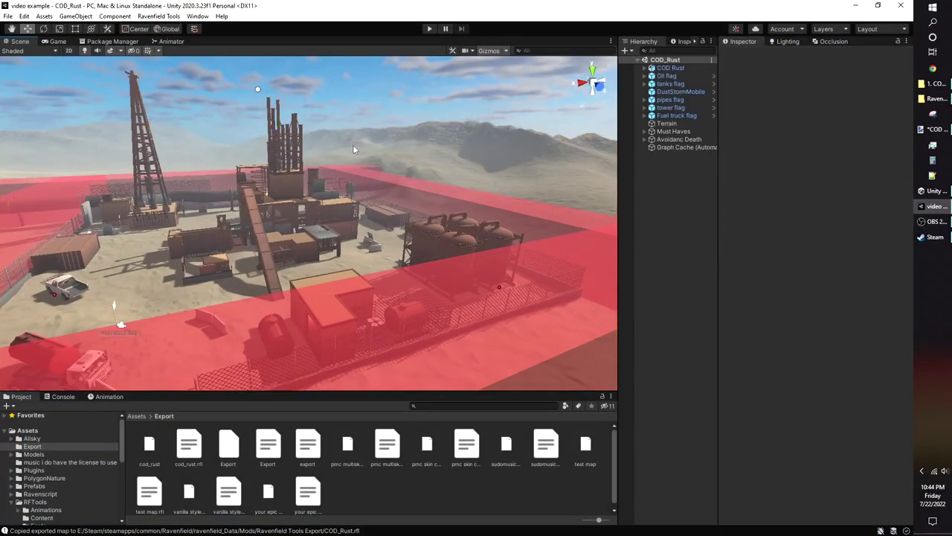
{"action": "middle_click_drag", "start_coordinate": [353, 144], "coordinate": [365, 144]}
{"action": "left_click", "coordinate": [159, 16]}
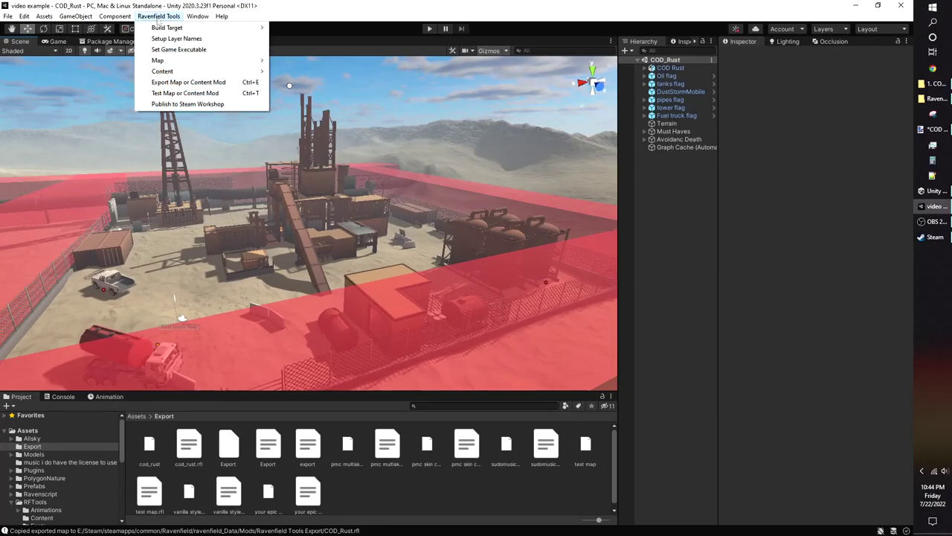
{"action": "left_click", "coordinate": [173, 104]}
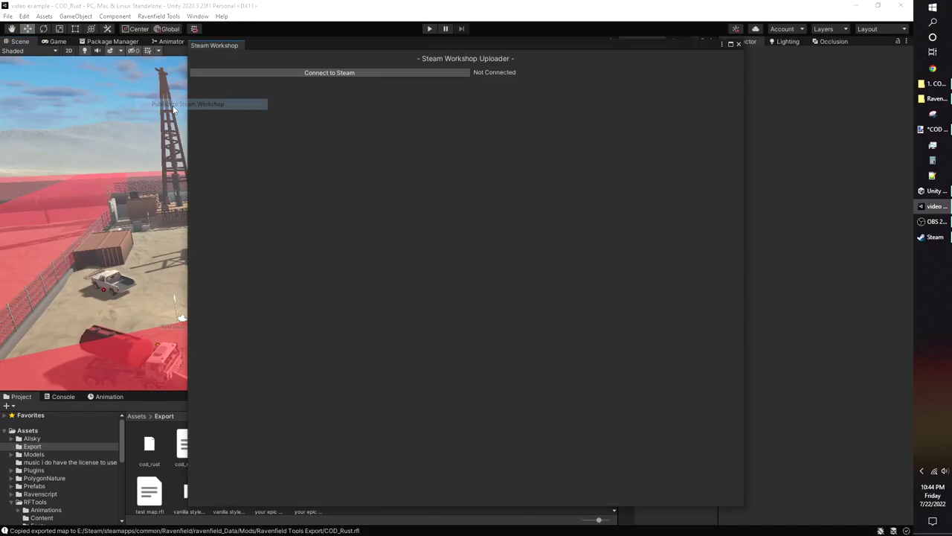
{"action": "left_click", "coordinate": [281, 73]}
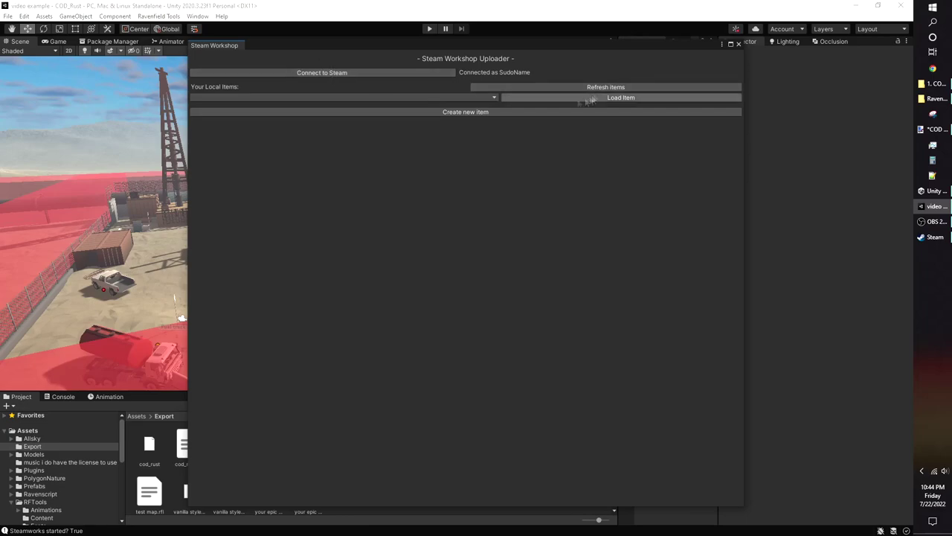
{"action": "left_click", "coordinate": [461, 111]}
Step: Title the new Workshop item "[EA26+] [COD] Rust" and add cod_rust.rfl to the content to publish
{"action": "left_click", "coordinate": [339, 239]}
{"action": "type", "text": "[EA26+] [COD] Rust"}
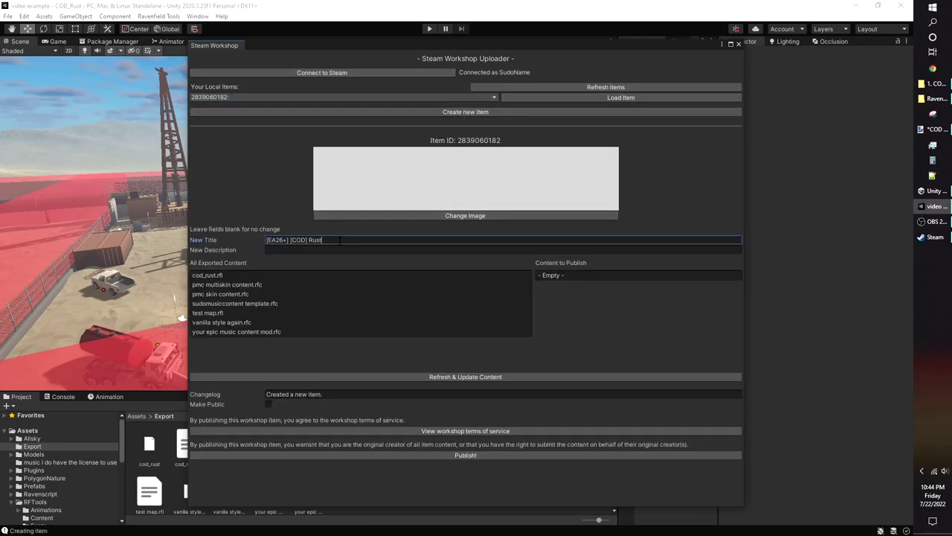
{"action": "left_click", "coordinate": [209, 277]}
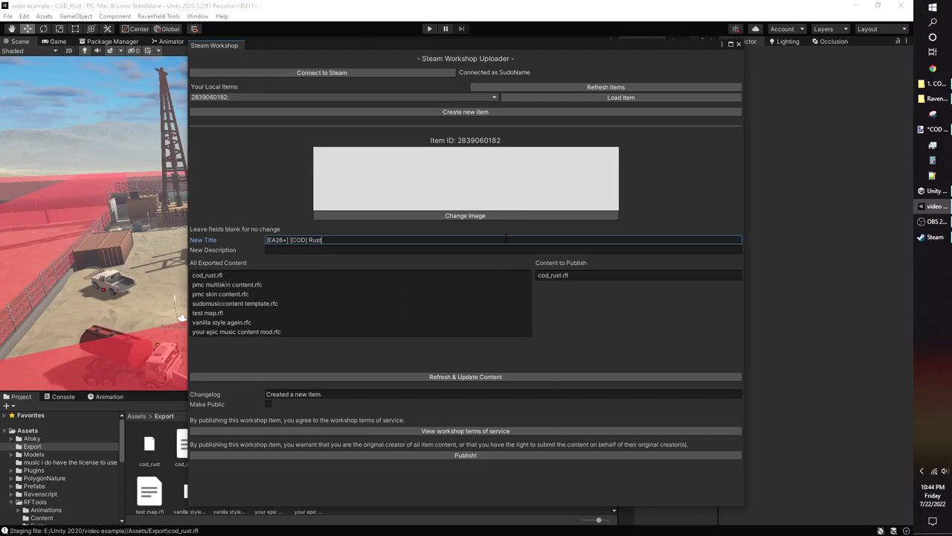
Step: Set the Workshop item's image to rust thumbnail.gif from the 1. COD MAPS folder, showing all file types
{"action": "left_click", "coordinate": [357, 214]}
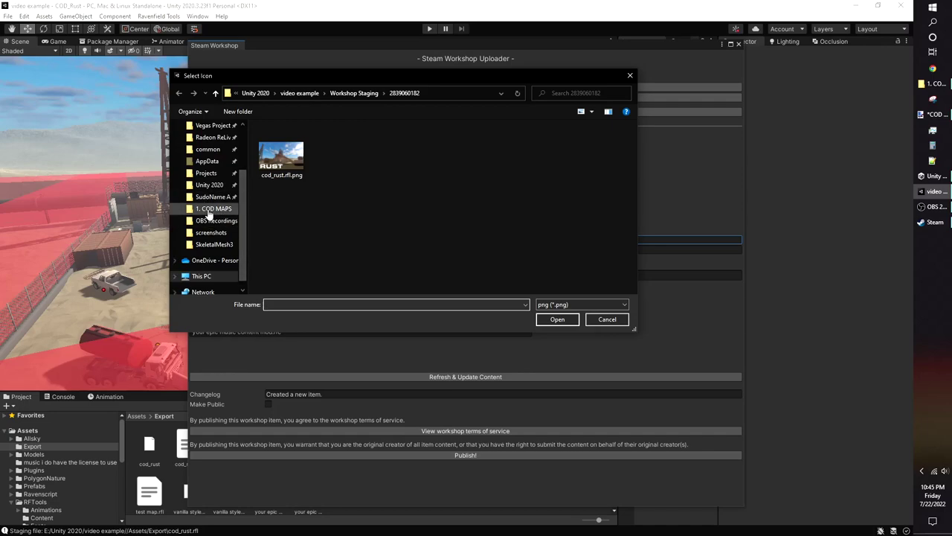
{"action": "left_click", "coordinate": [209, 211]}
{"action": "left_click", "coordinate": [567, 304]}
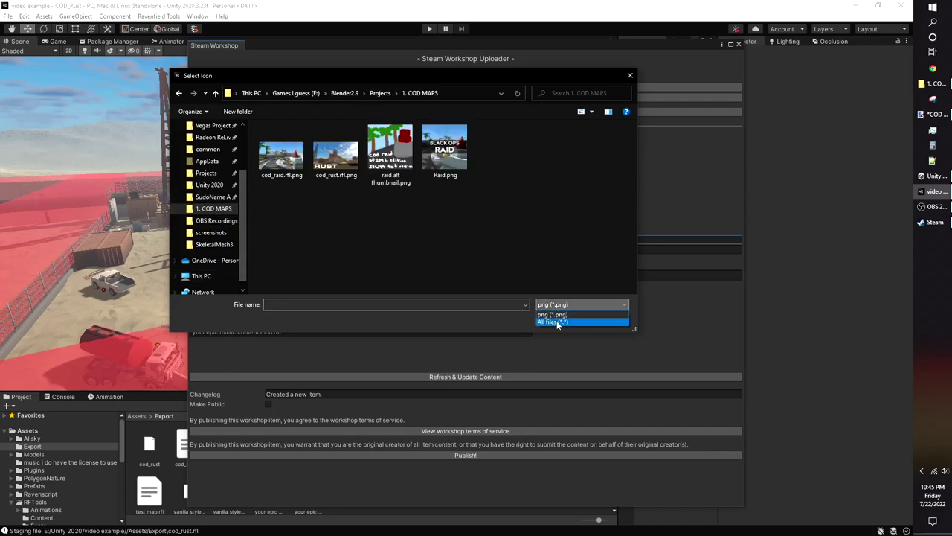
{"action": "left_click", "coordinate": [557, 322]}
{"action": "left_click", "coordinate": [608, 156]}
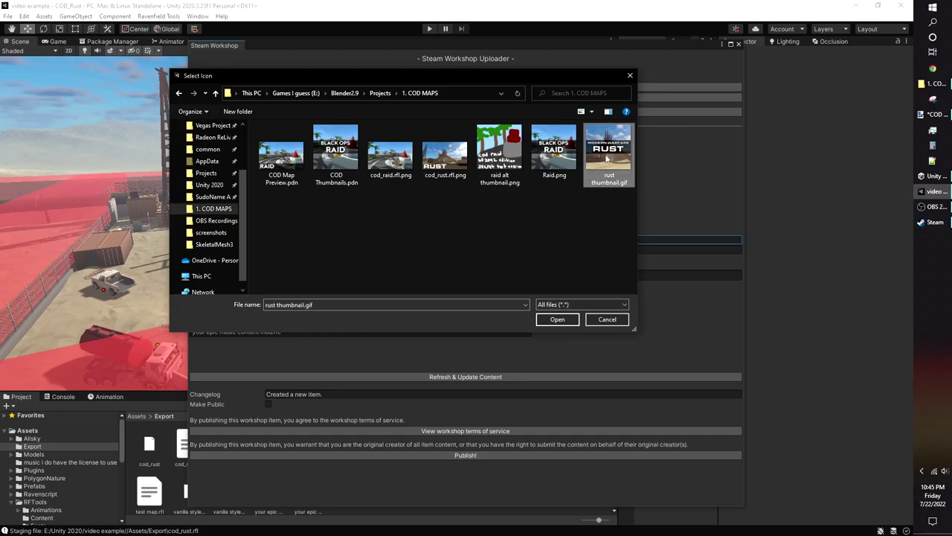
{"action": "left_click", "coordinate": [557, 319]}
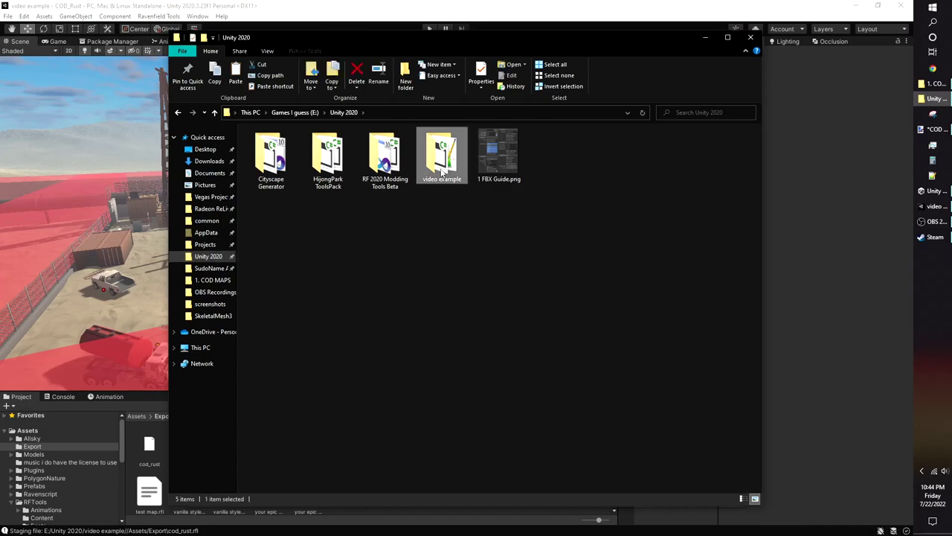
Step: Open the new item's folder inside the video example project's Workshop Staging folder and pick cod_rust.rfl.png from the 1. COD MAPS folder
{"action": "double_click", "coordinate": [442, 158]}
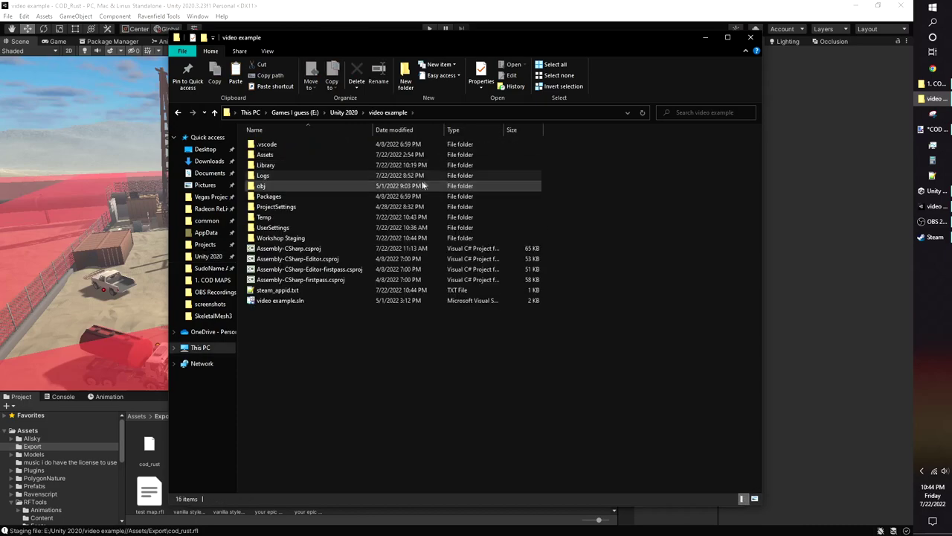
{"action": "double_click", "coordinate": [282, 238]}
{"action": "double_click", "coordinate": [270, 146]}
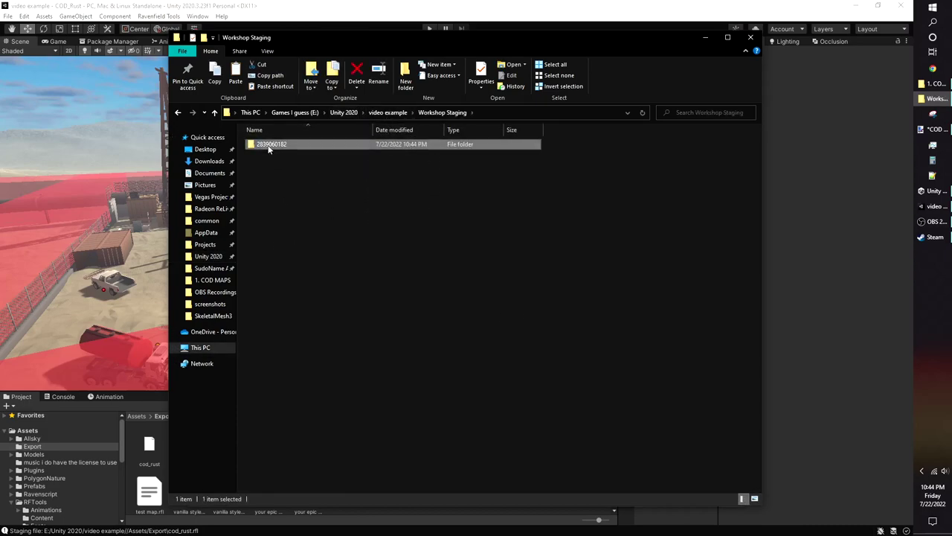
{"action": "left_click", "coordinate": [934, 84]}
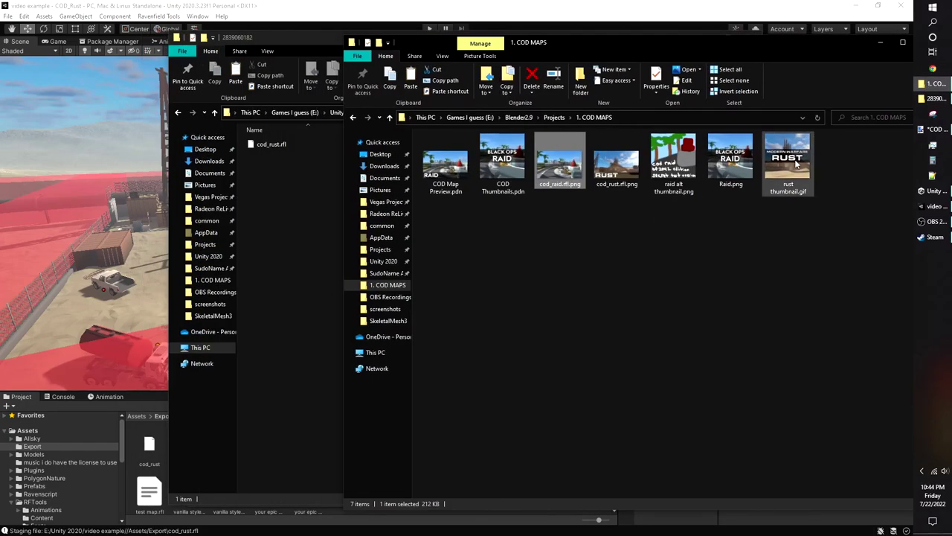
{"action": "left_click", "coordinate": [625, 169]}
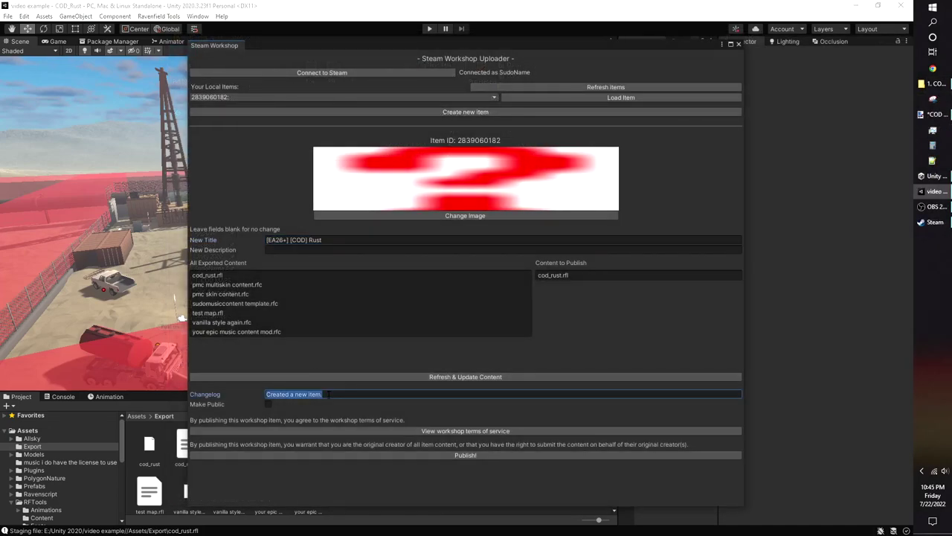
Step: Set the item's changelog to "doing this for the map making tutorial video" and publish it to the Workshop
{"action": "type", "text": "doing this for the map making tutorial video"}
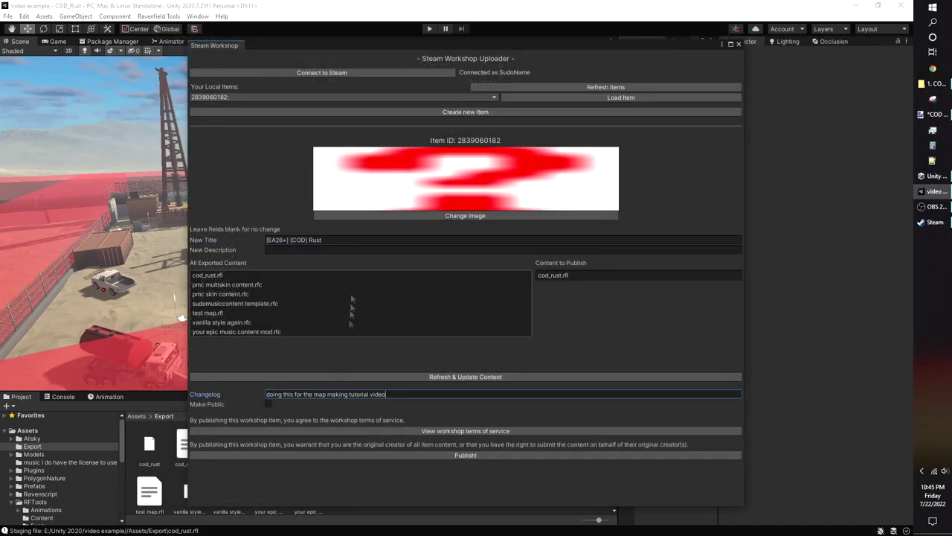
{"action": "left_click", "coordinate": [445, 455]}
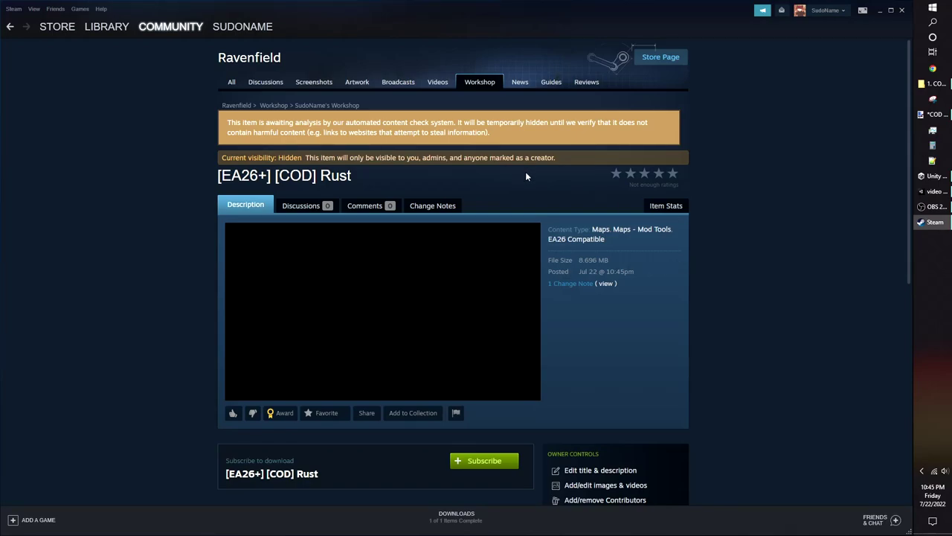
{"action": "scroll", "coordinate": [526, 176], "scroll_direction": "down", "scroll_amount": 2}
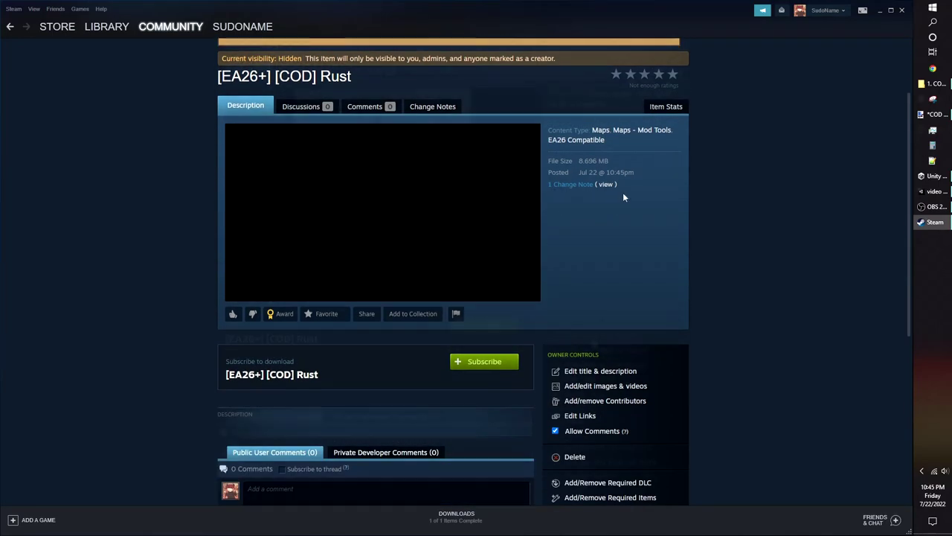
{"action": "scroll", "coordinate": [624, 197], "scroll_direction": "down", "scroll_amount": 1}
{"action": "left_click", "coordinate": [603, 350]}
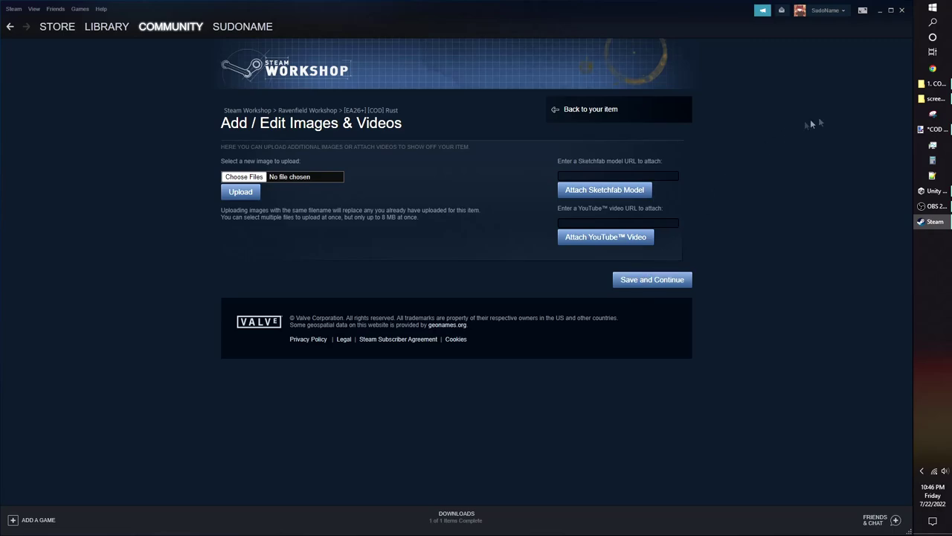
{"action": "left_click", "coordinate": [926, 104]}
{"action": "left_click_drag", "start_coordinate": [364, 13], "coordinate": [501, 36]}
{"action": "left_click_drag", "start_coordinate": [600, 238], "coordinate": [310, 143]}
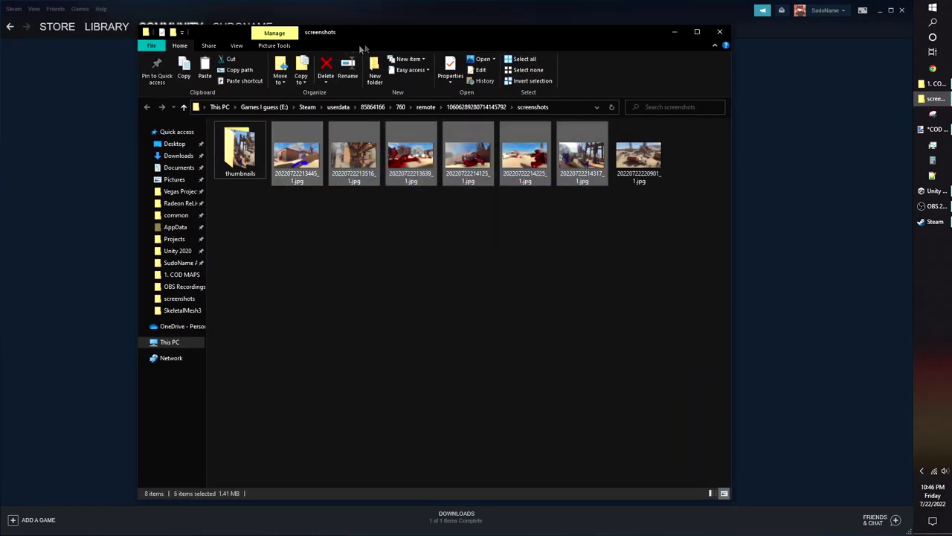
{"action": "left_click_drag", "start_coordinate": [363, 48], "coordinate": [621, 49]}
{"action": "left_click_drag", "start_coordinate": [565, 156], "coordinate": [306, 179]}
{"action": "left_click", "coordinate": [239, 190]}
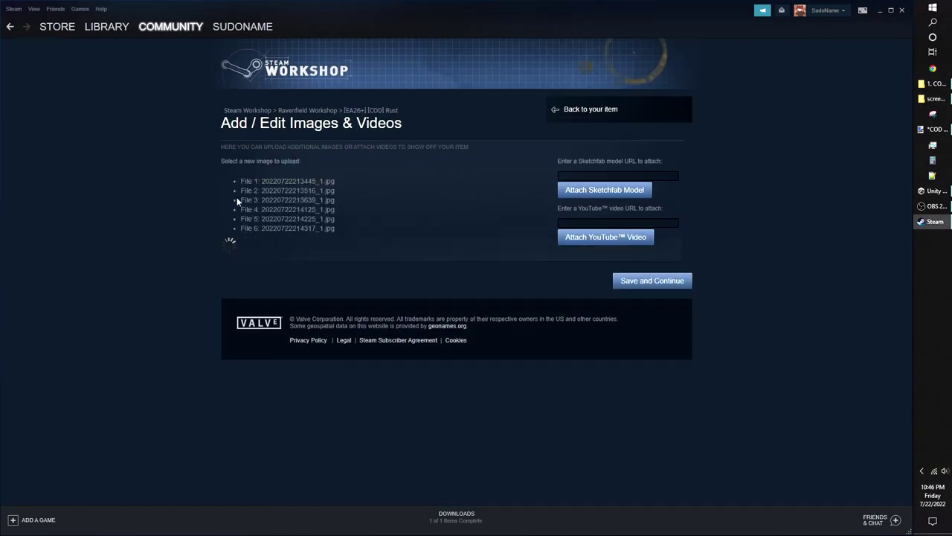
{"action": "left_click", "coordinate": [645, 487]}
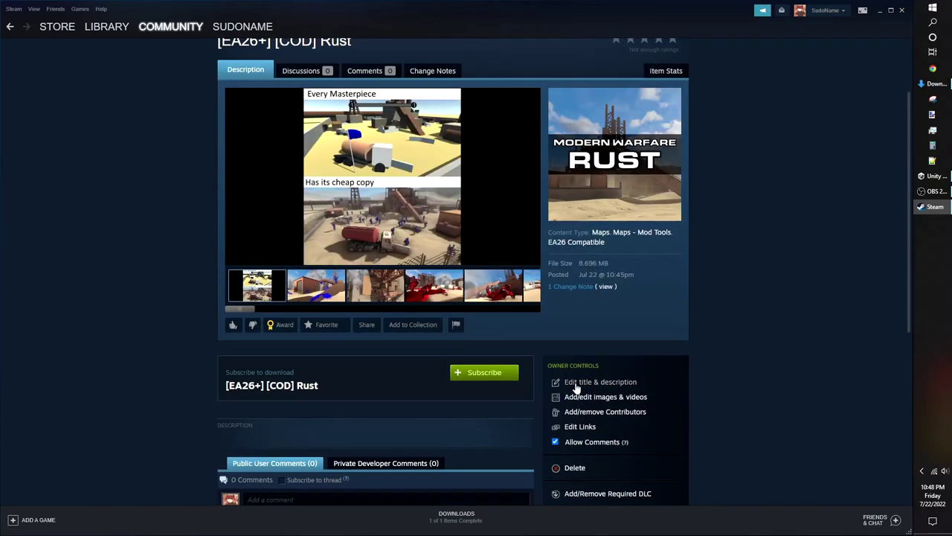
Step: Write the Rust item's description with tagline, EA26 requirement and bot count 30-250, adding the "not a perfect remake" line copied from the Raid page
{"action": "left_click", "coordinate": [574, 381]}
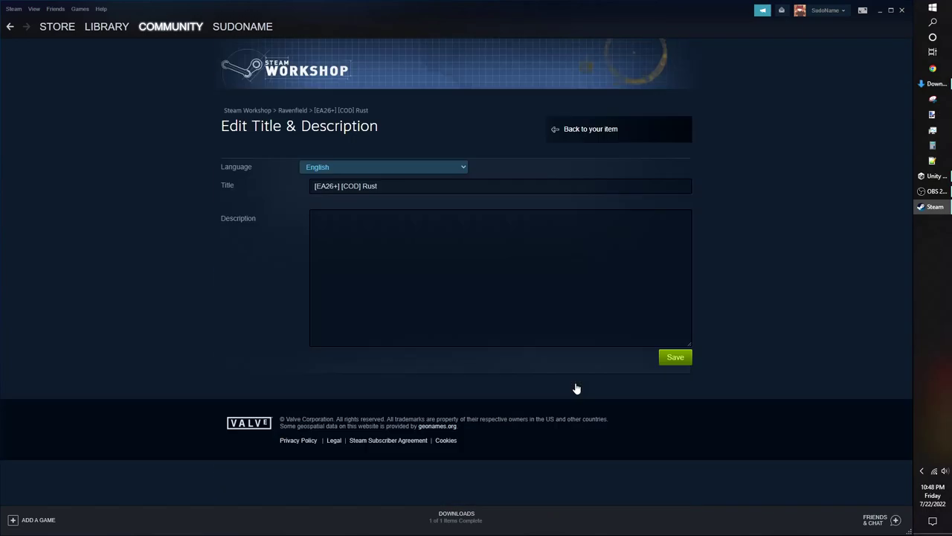
{"action": "left_click", "coordinate": [488, 288]}
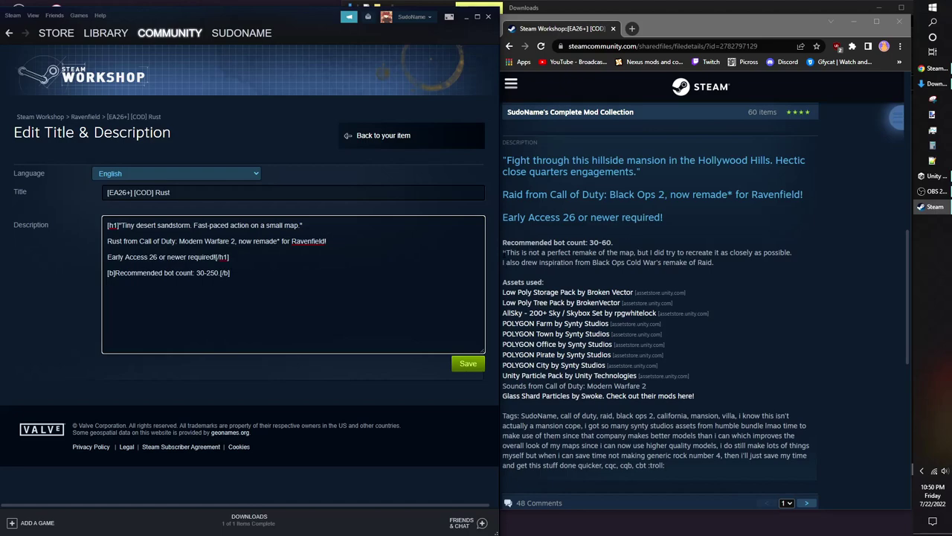
{"action": "left_click_drag", "start_coordinate": [503, 252], "coordinate": [793, 253]}
{"action": "key", "text": "ctrl+c"}
{"action": "left_click", "coordinate": [221, 307]}
{"action": "key", "text": "ctrl+v"}
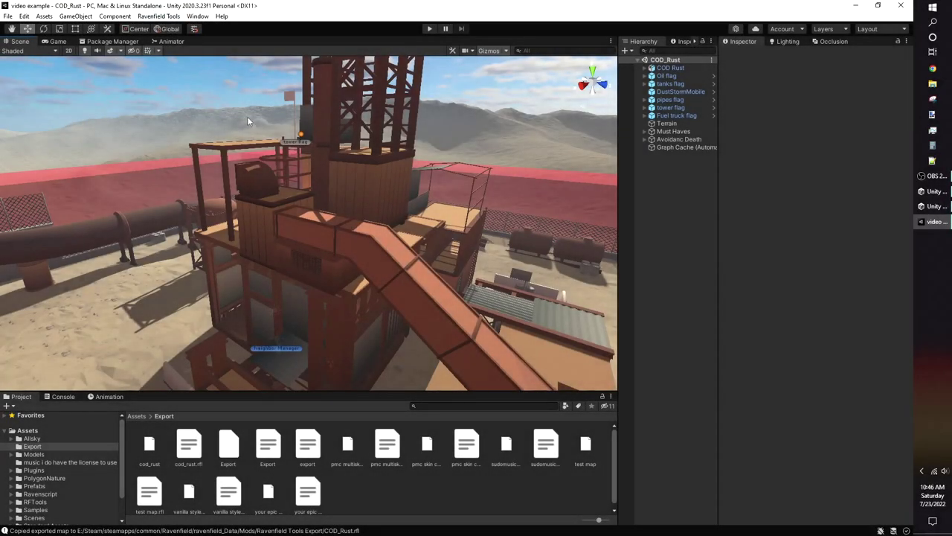
Step: In Unity, connect the Workshop uploader to Steam, load the existing "[EA26+] [COD] Rust" item and add cod_rust.rfl to the content to publish
{"action": "right_click_drag", "start_coordinate": [326, 142], "coordinate": [320, 135]}
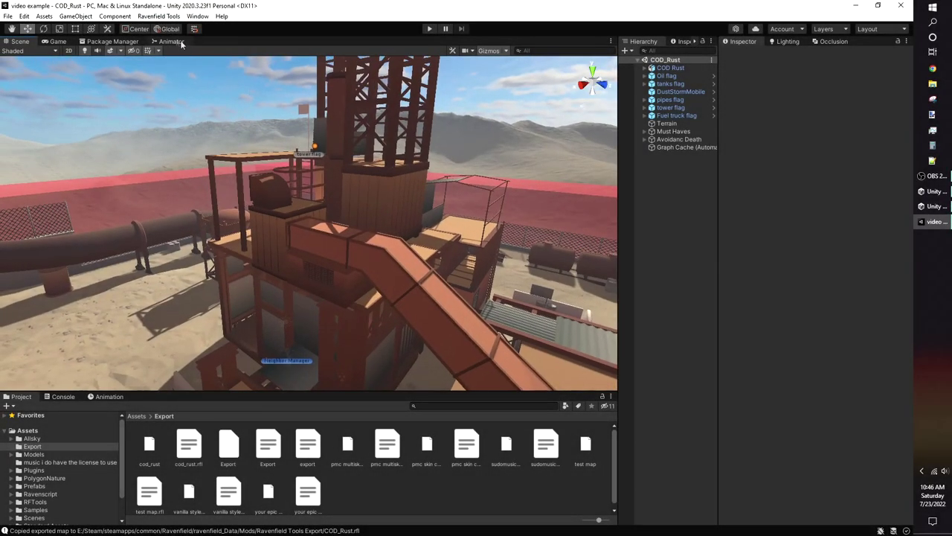
{"action": "left_click", "coordinate": [168, 19]}
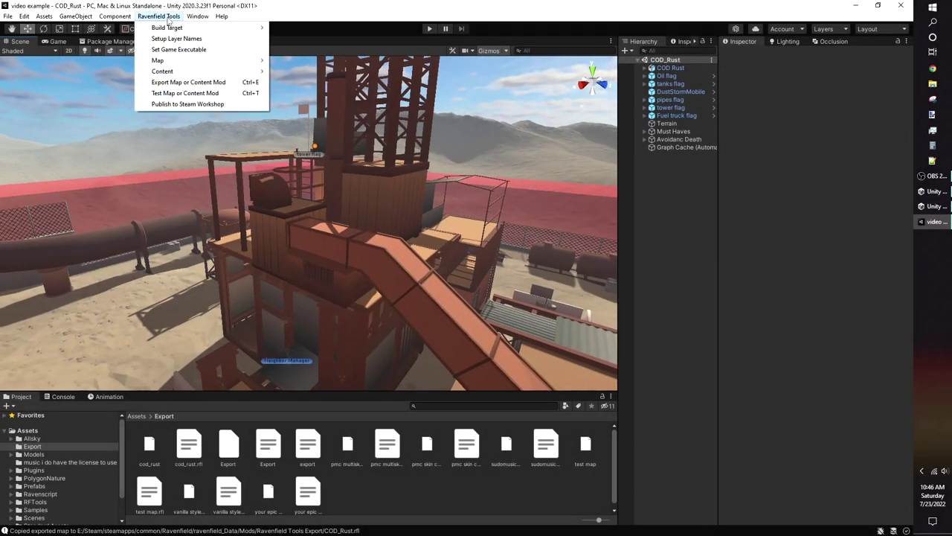
{"action": "left_click", "coordinate": [175, 104]}
{"action": "left_click", "coordinate": [266, 71]}
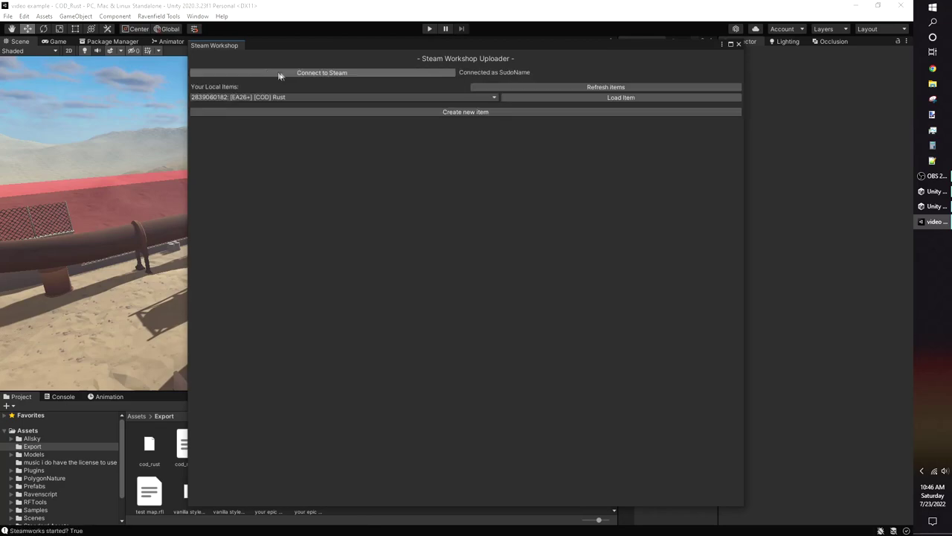
{"action": "left_click", "coordinate": [518, 97]}
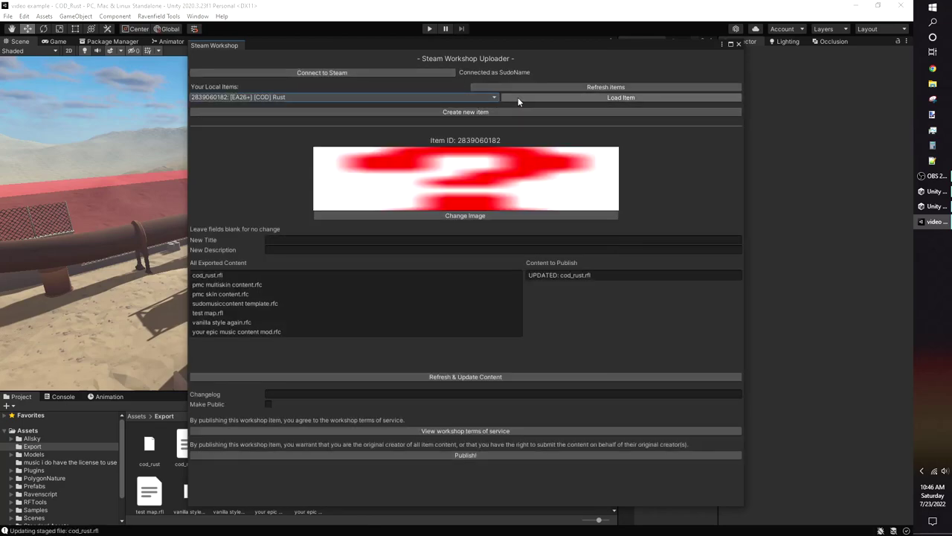
{"action": "left_click", "coordinate": [218, 274]}
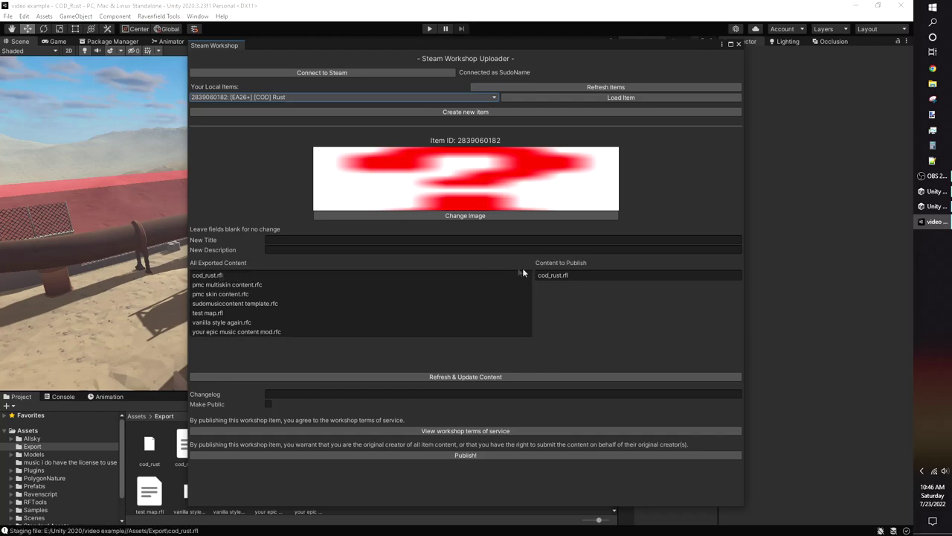
Step: Make the item public and publish the update with the changelog "fixed long ladder end point and doing this for the tutorial video"
{"action": "left_click", "coordinate": [270, 404]}
{"action": "left_click", "coordinate": [299, 395]}
{"action": "type", "text": "fixed l"}
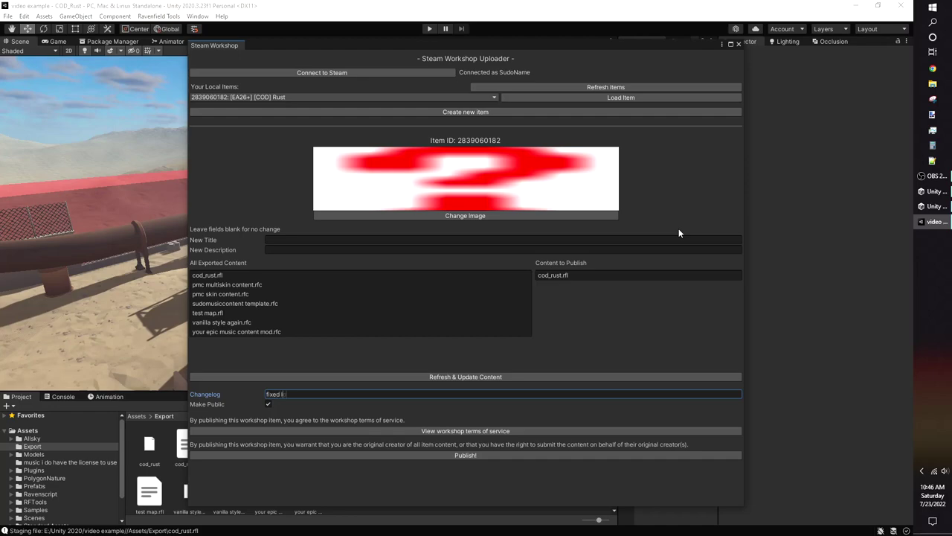
{"action": "type", "text": "ong ladder end point and doing this for the tutorial video"}
{"action": "left_click", "coordinate": [430, 455]}
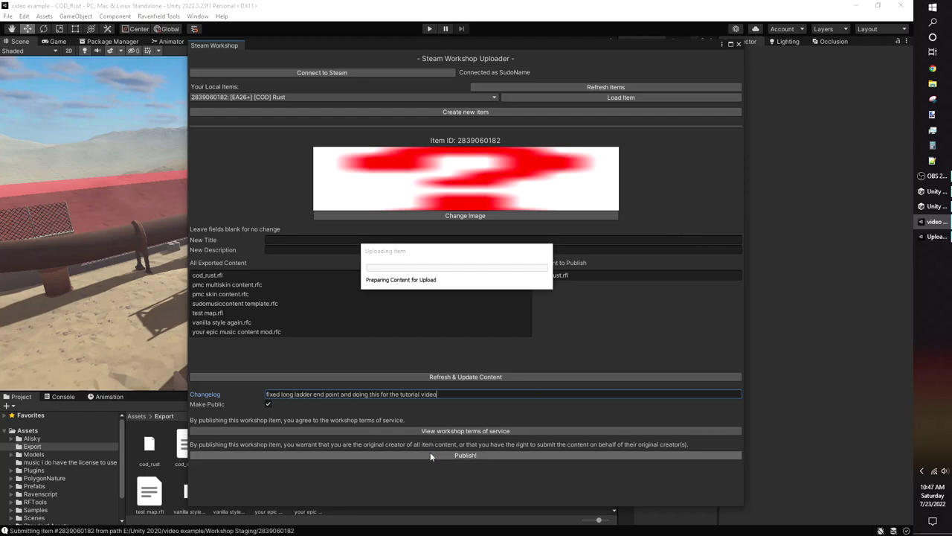
Step: Open the updated Rust item's Workshop page and view its change notes
{"action": "left_click", "coordinate": [524, 292]}
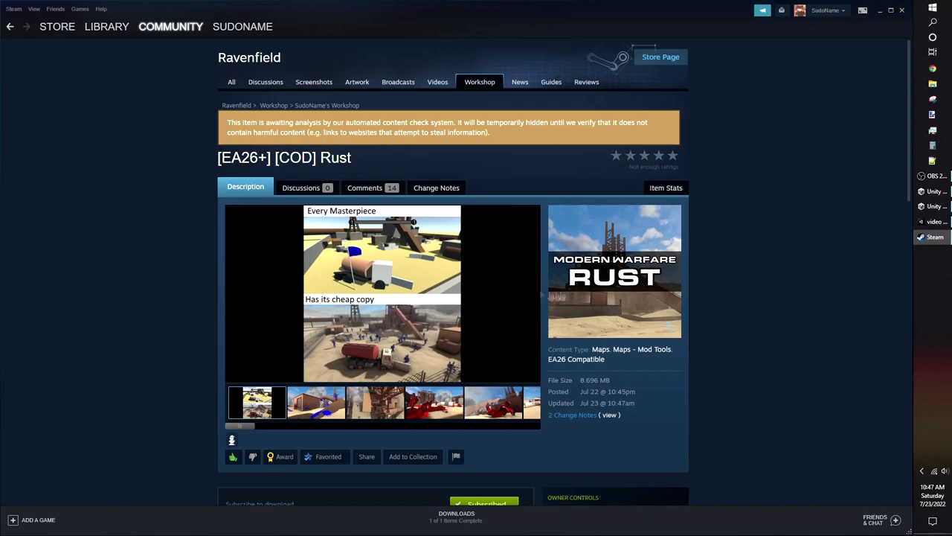
{"action": "left_click", "coordinate": [610, 415]}
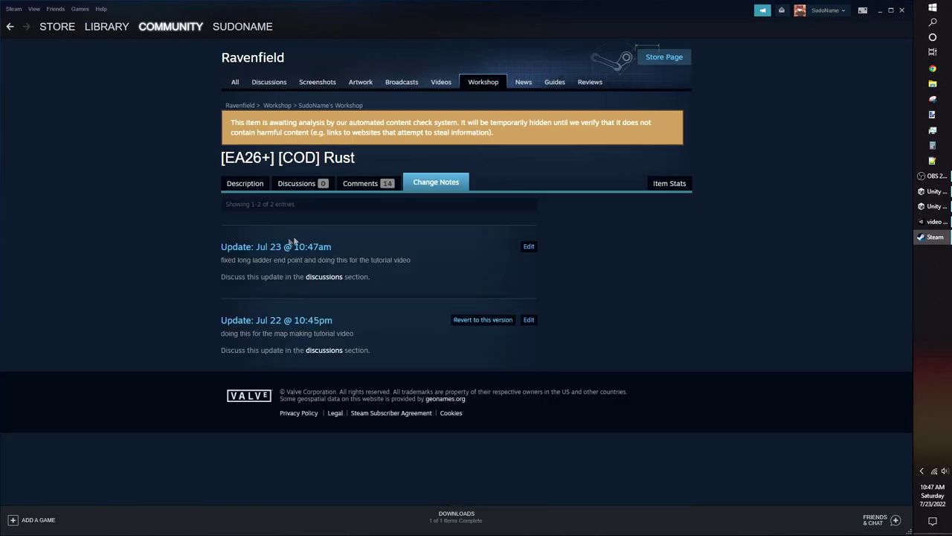